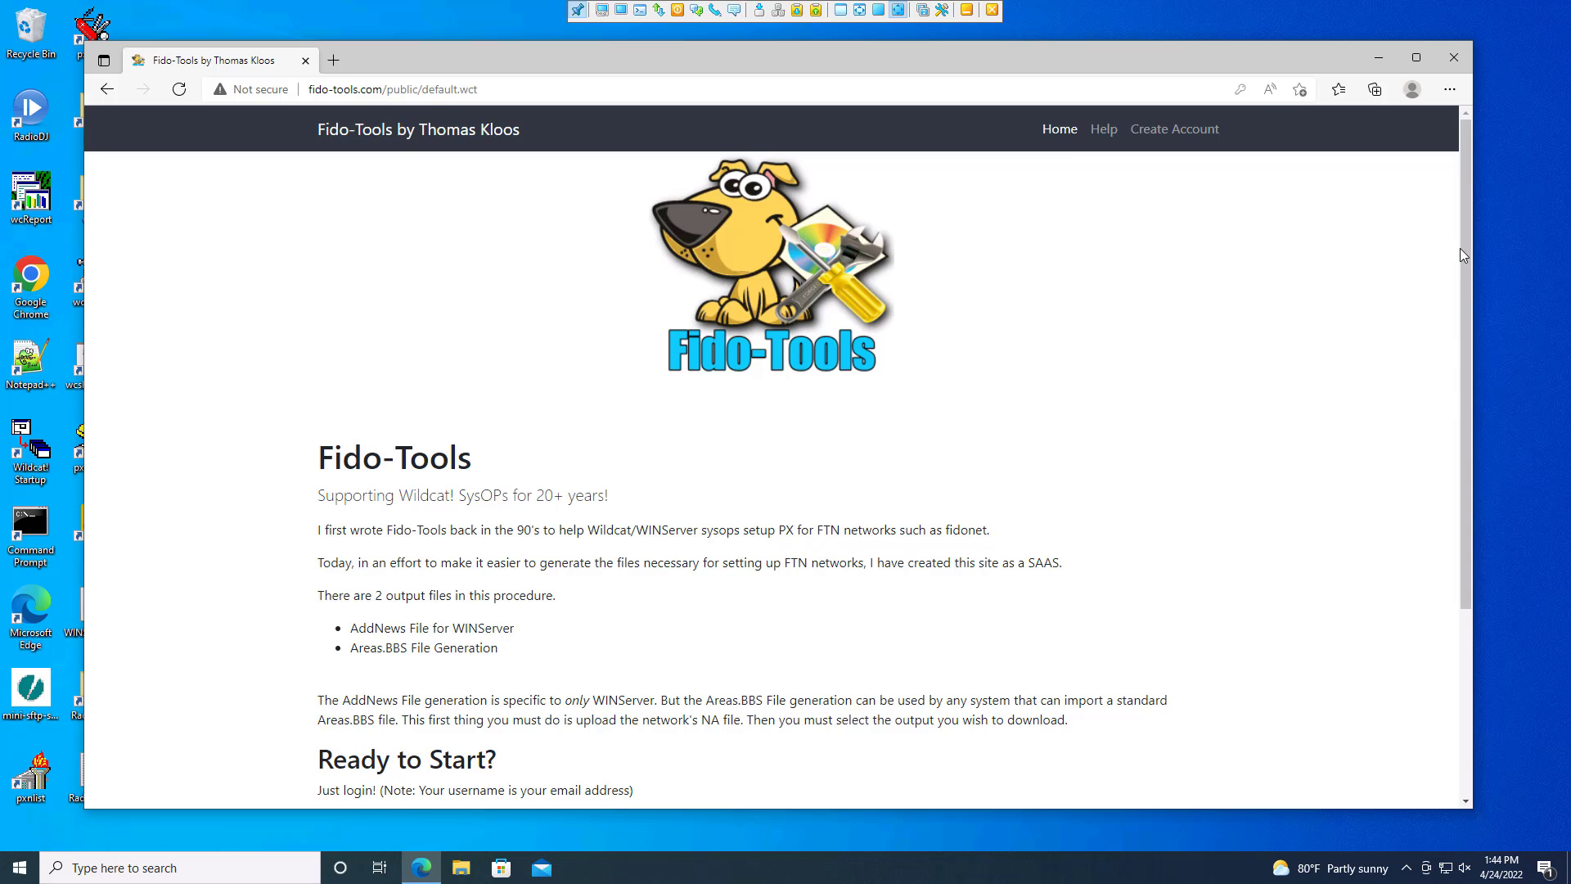
- Try the account signup page and submit its CAPTCHA code, then return to the home page
drag(1465, 239, 1463, 182)
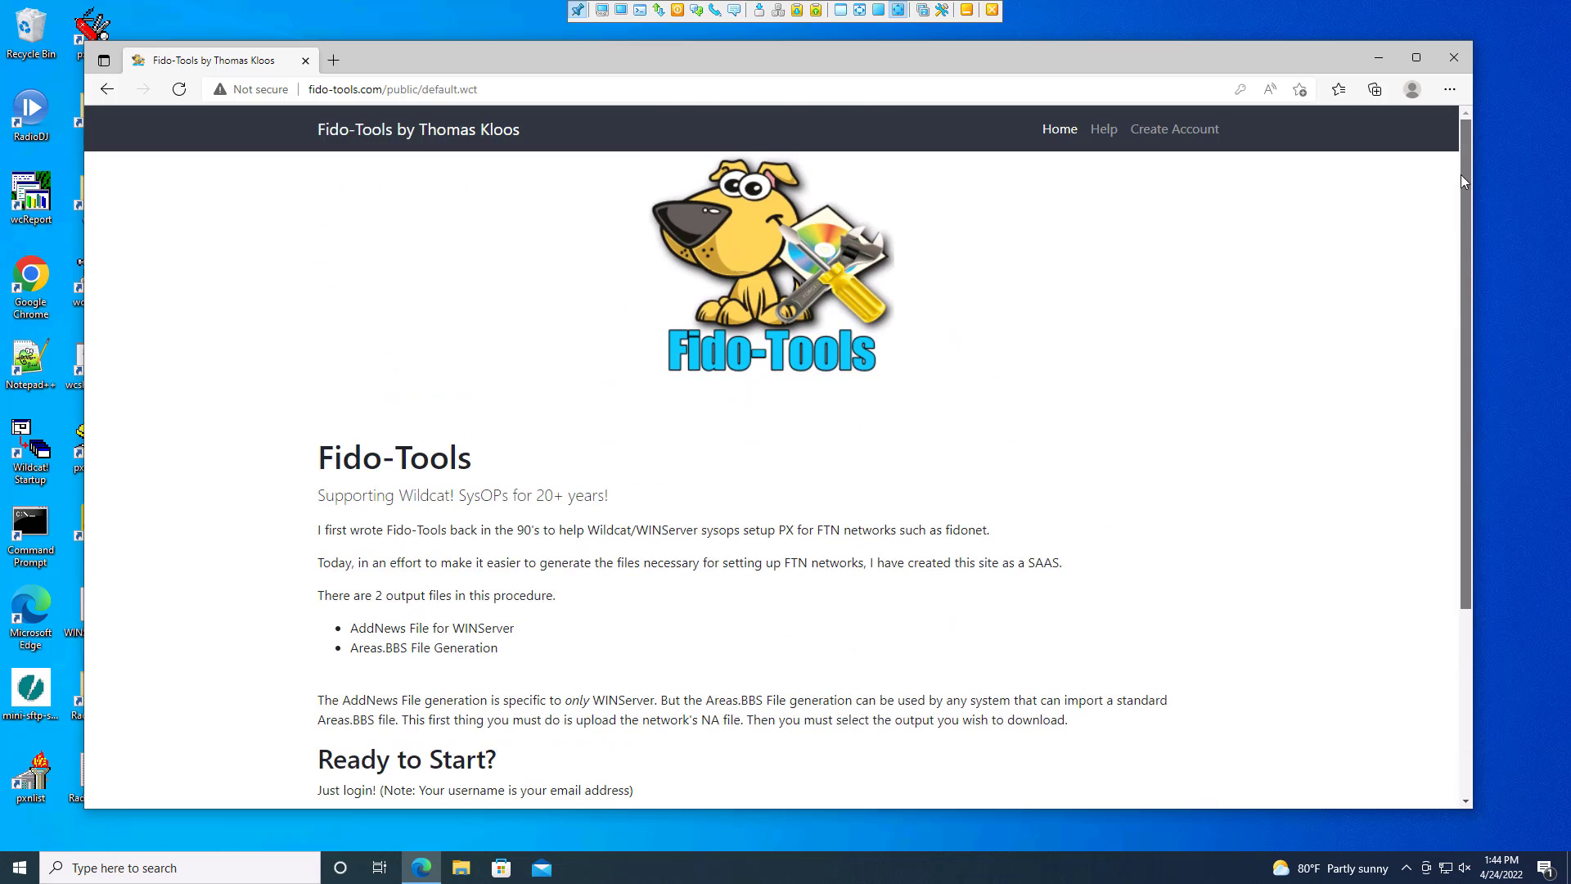
click(1196, 129)
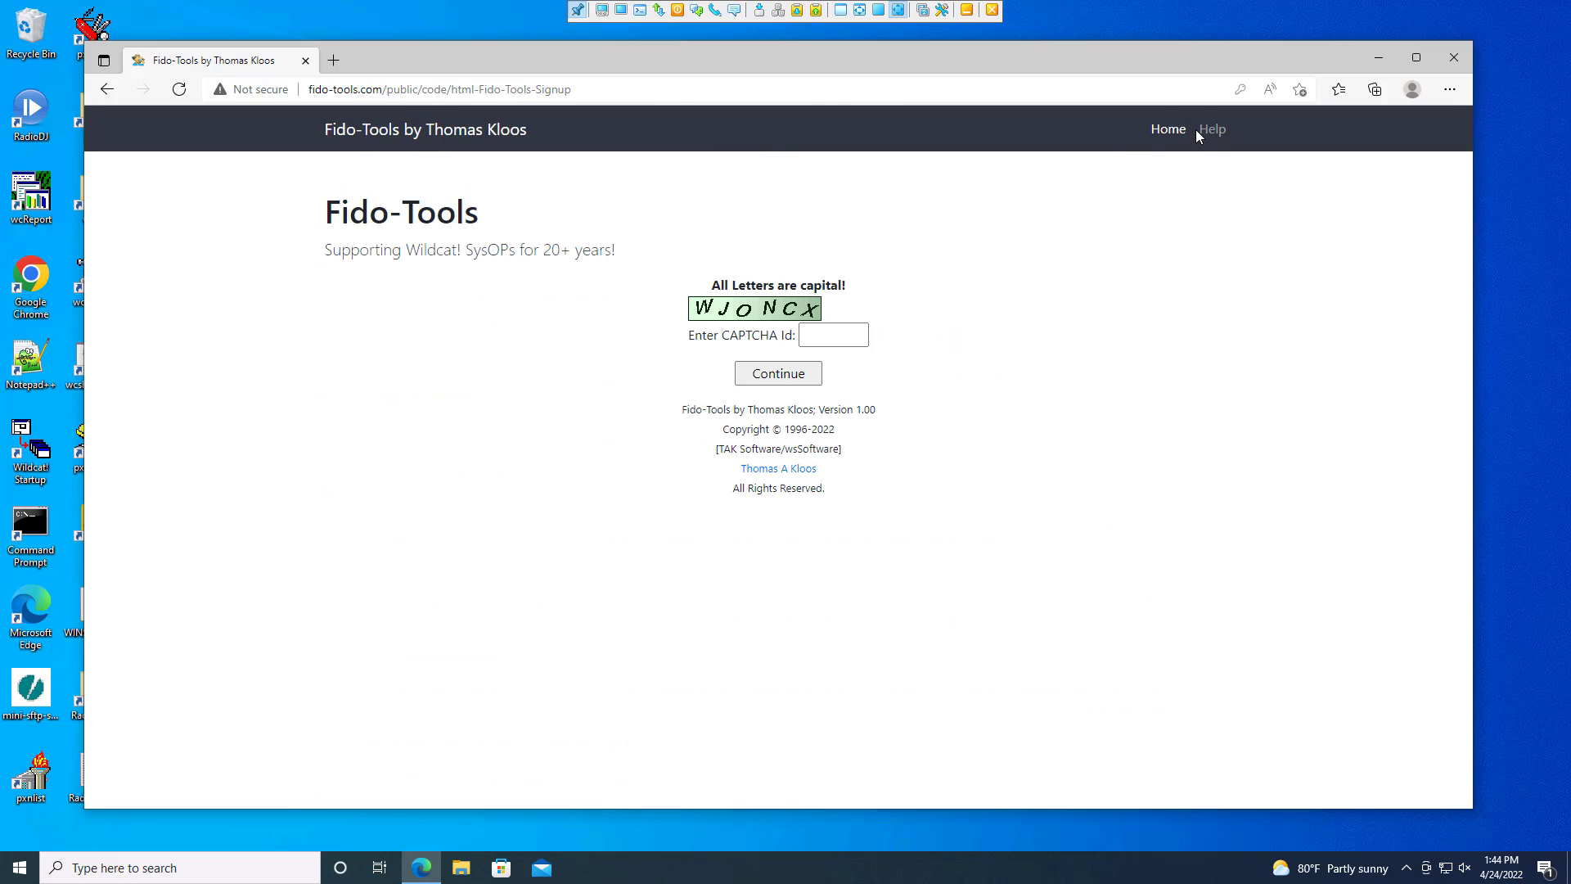
click(834, 344)
text(WJONCX)
click(796, 374)
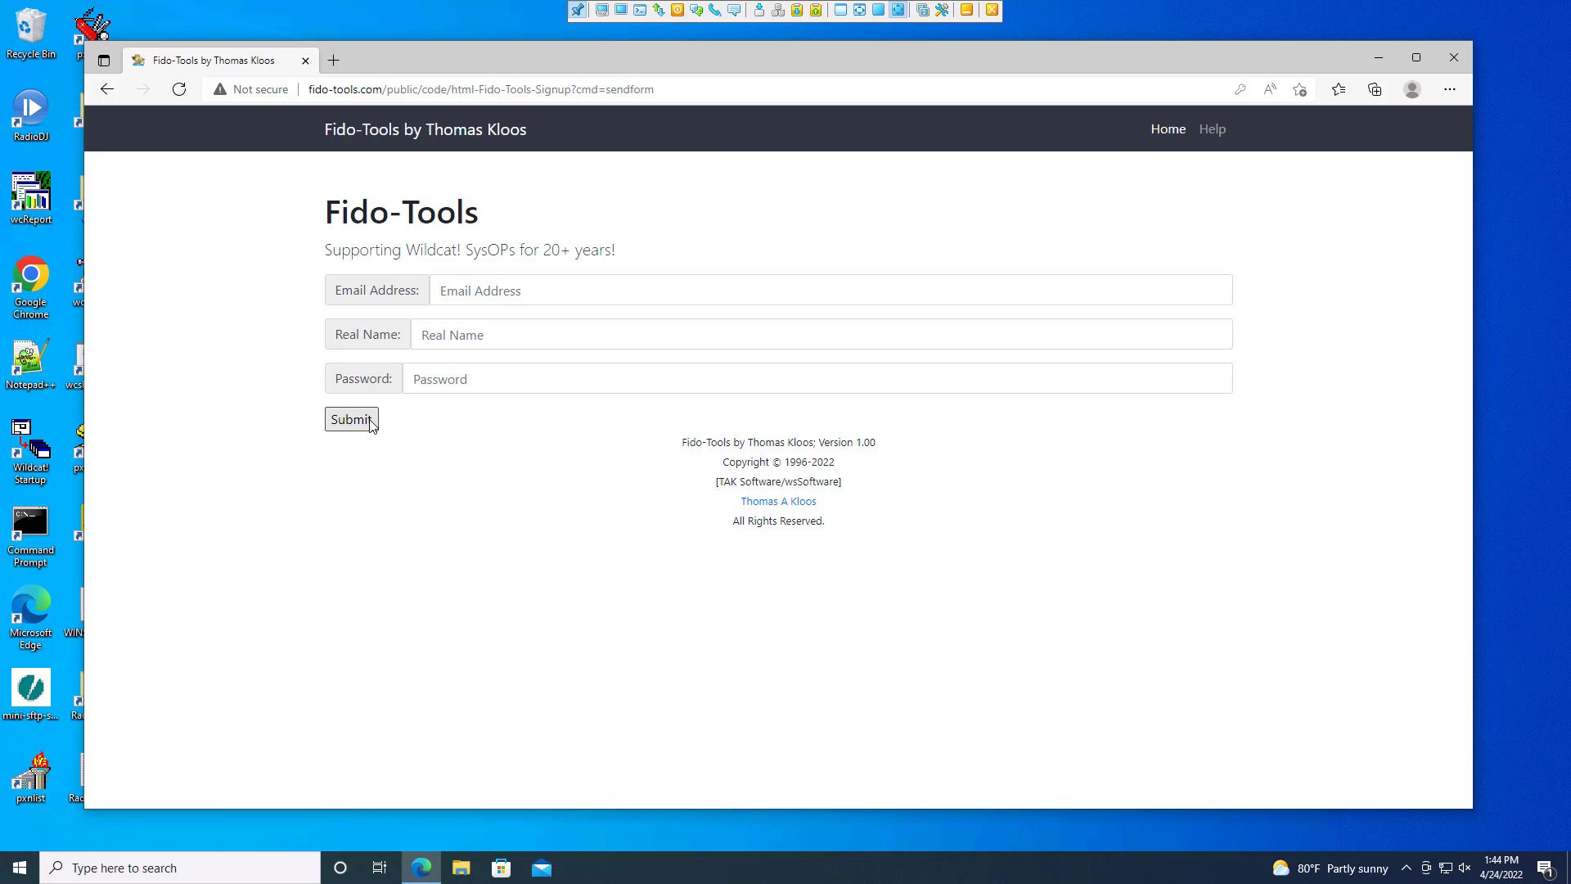
click(1162, 129)
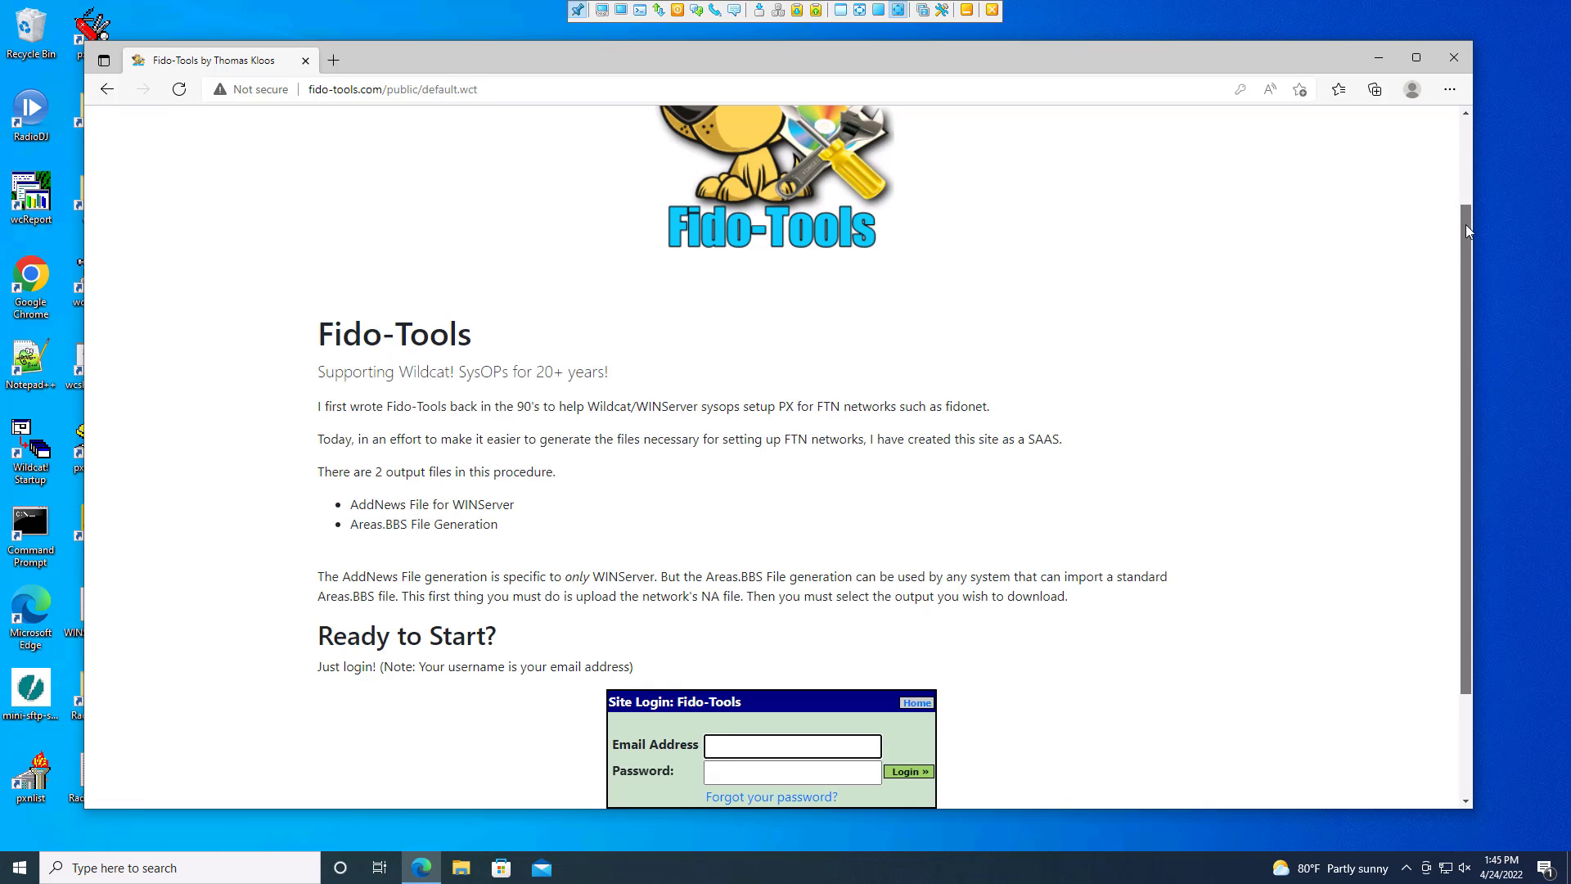
- Log in to Fido-Tools using the browser's saved login credentials
drag(1466, 225, 1479, 361)
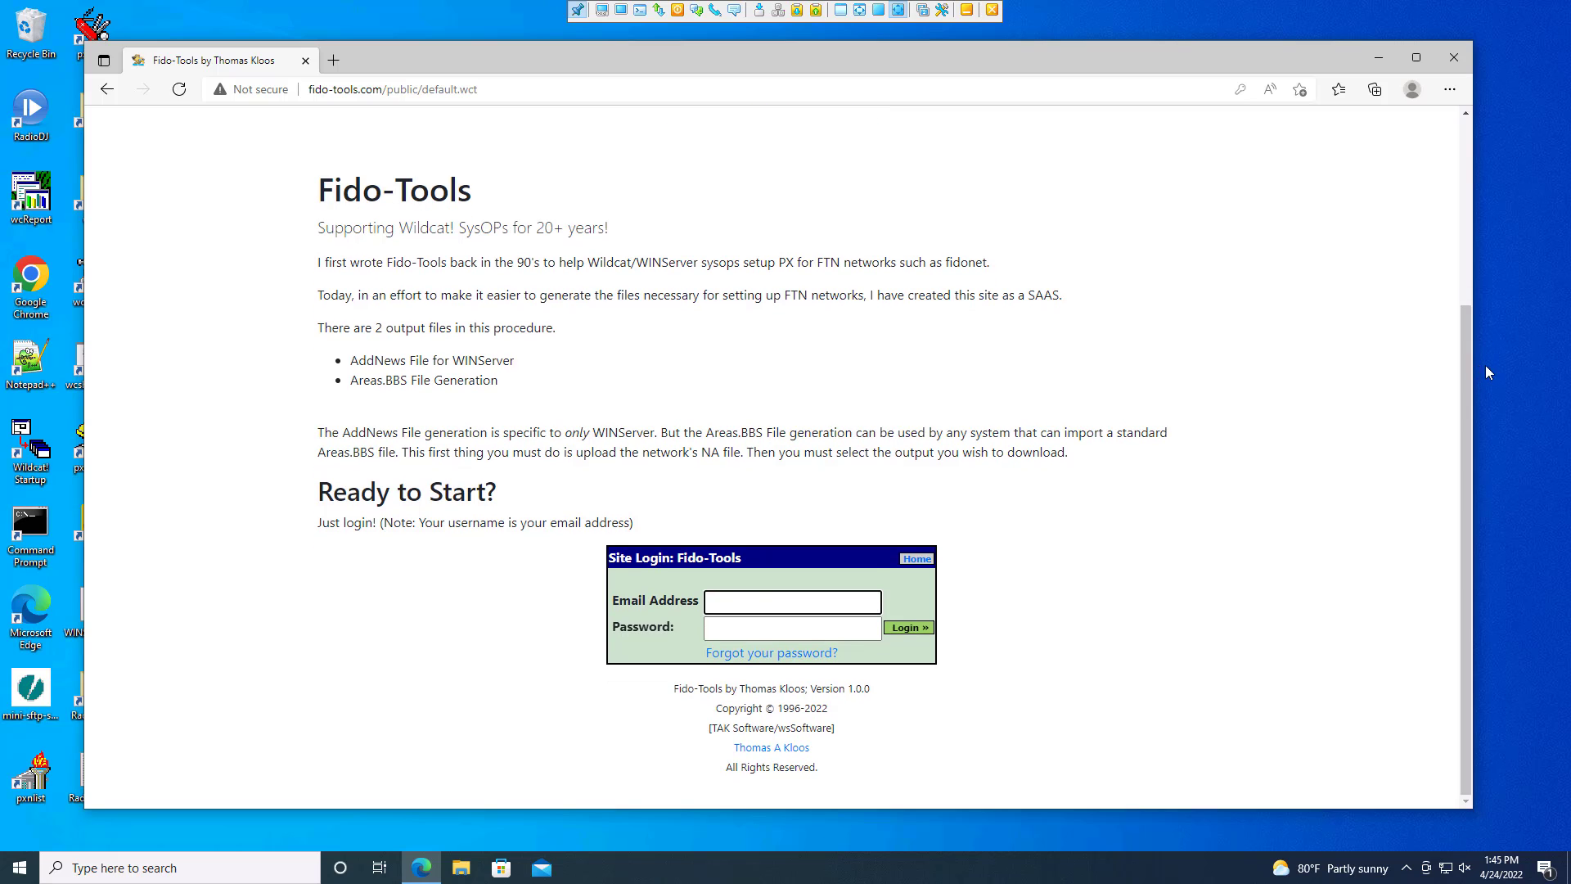
click(758, 603)
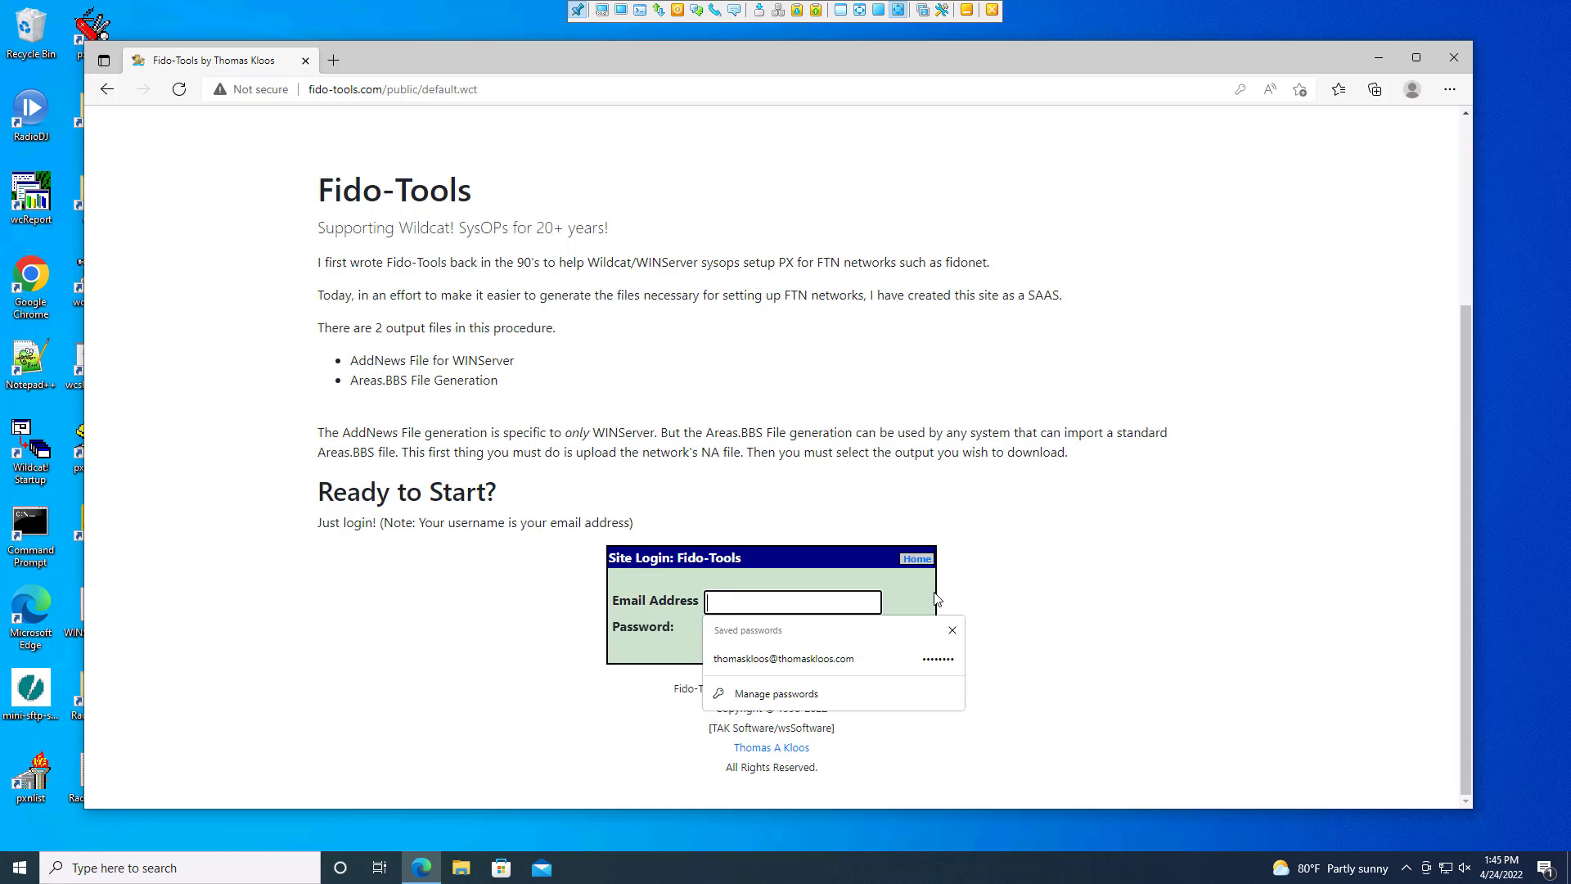
click(787, 659)
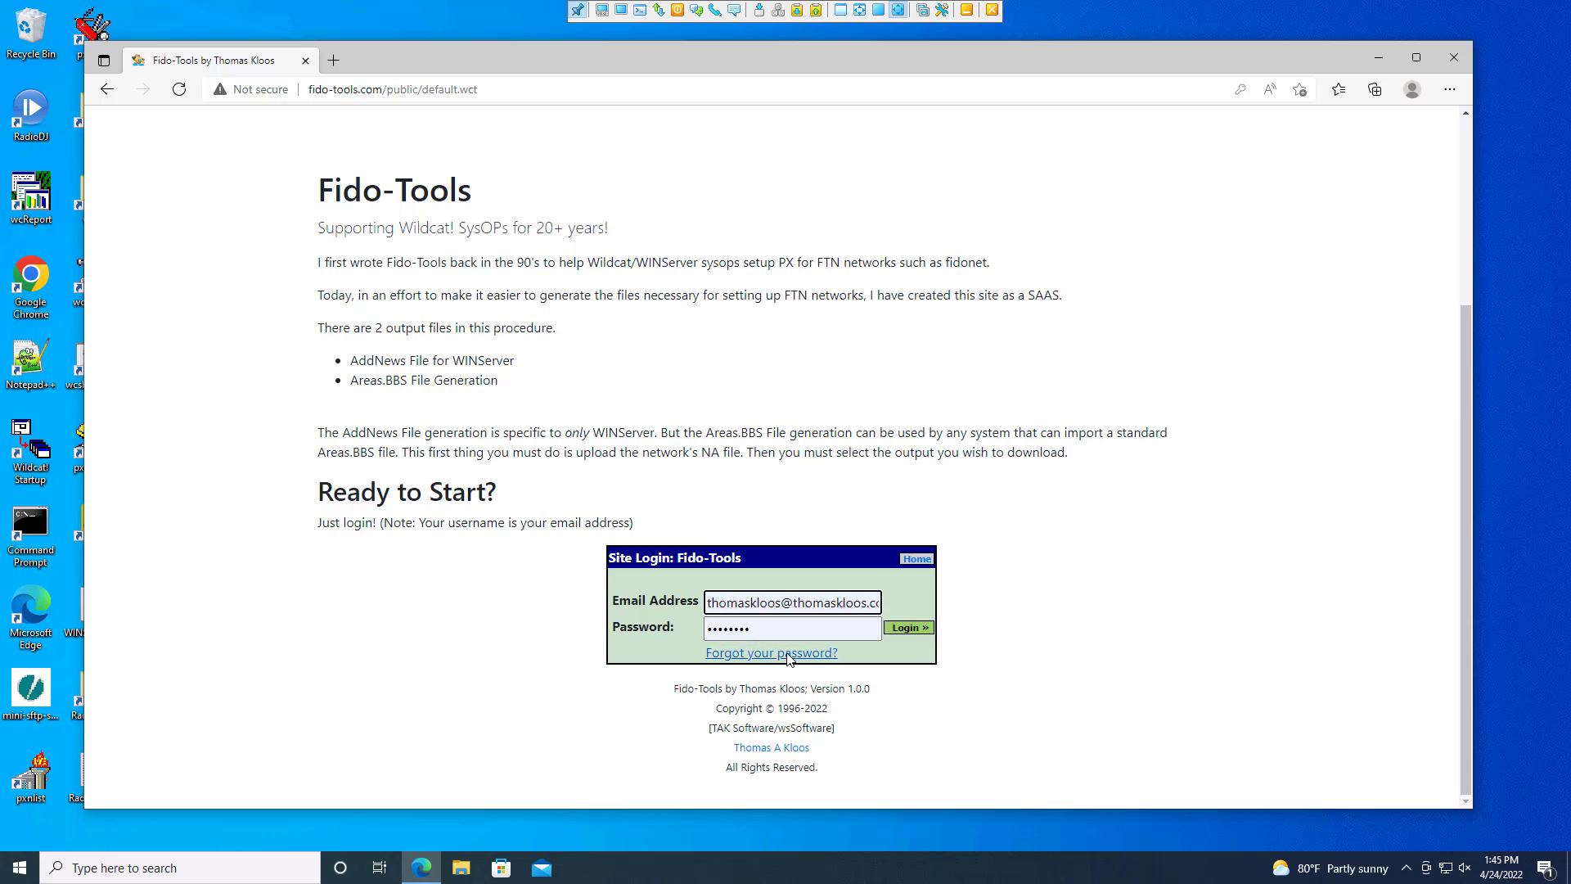
click(904, 630)
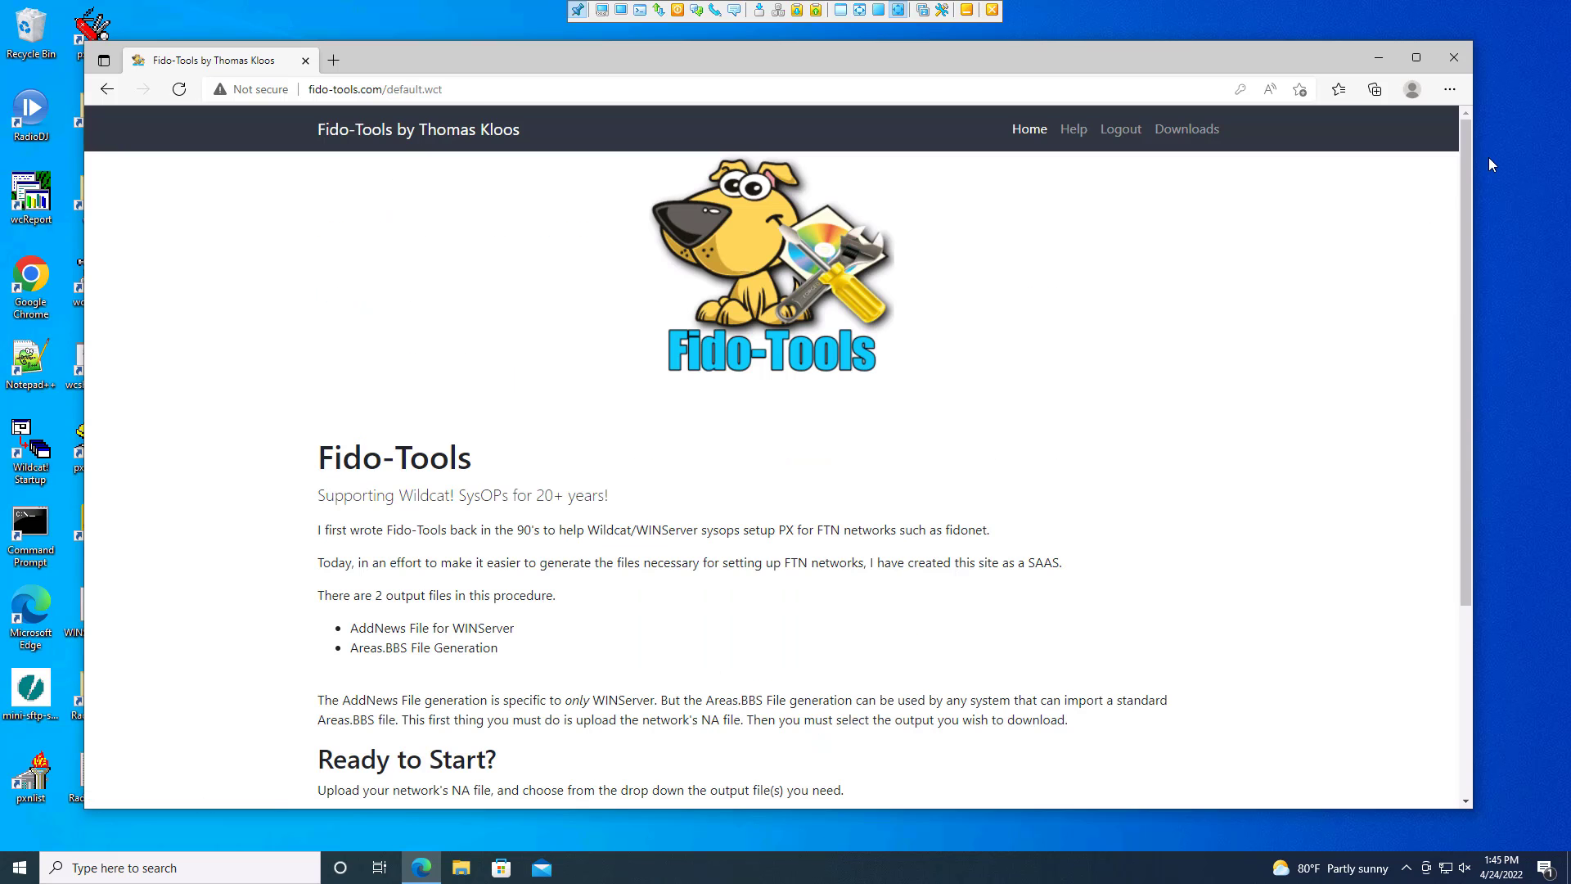
- Check the Choose Output list and keep it set to Areas.BBS Only
drag(1470, 135, 1454, 436)
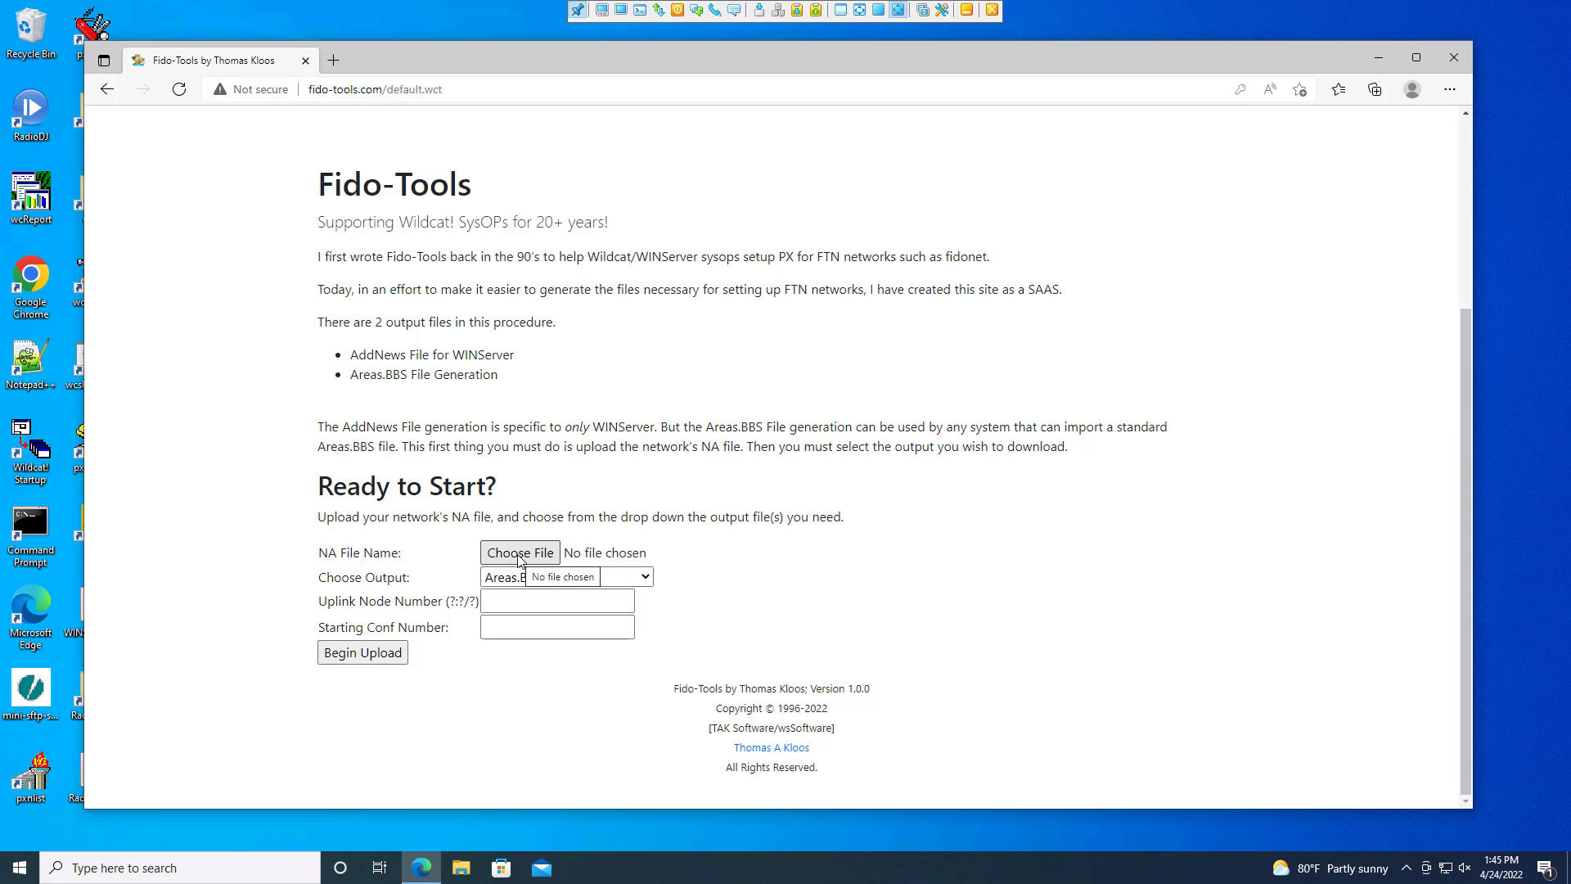
click(646, 579)
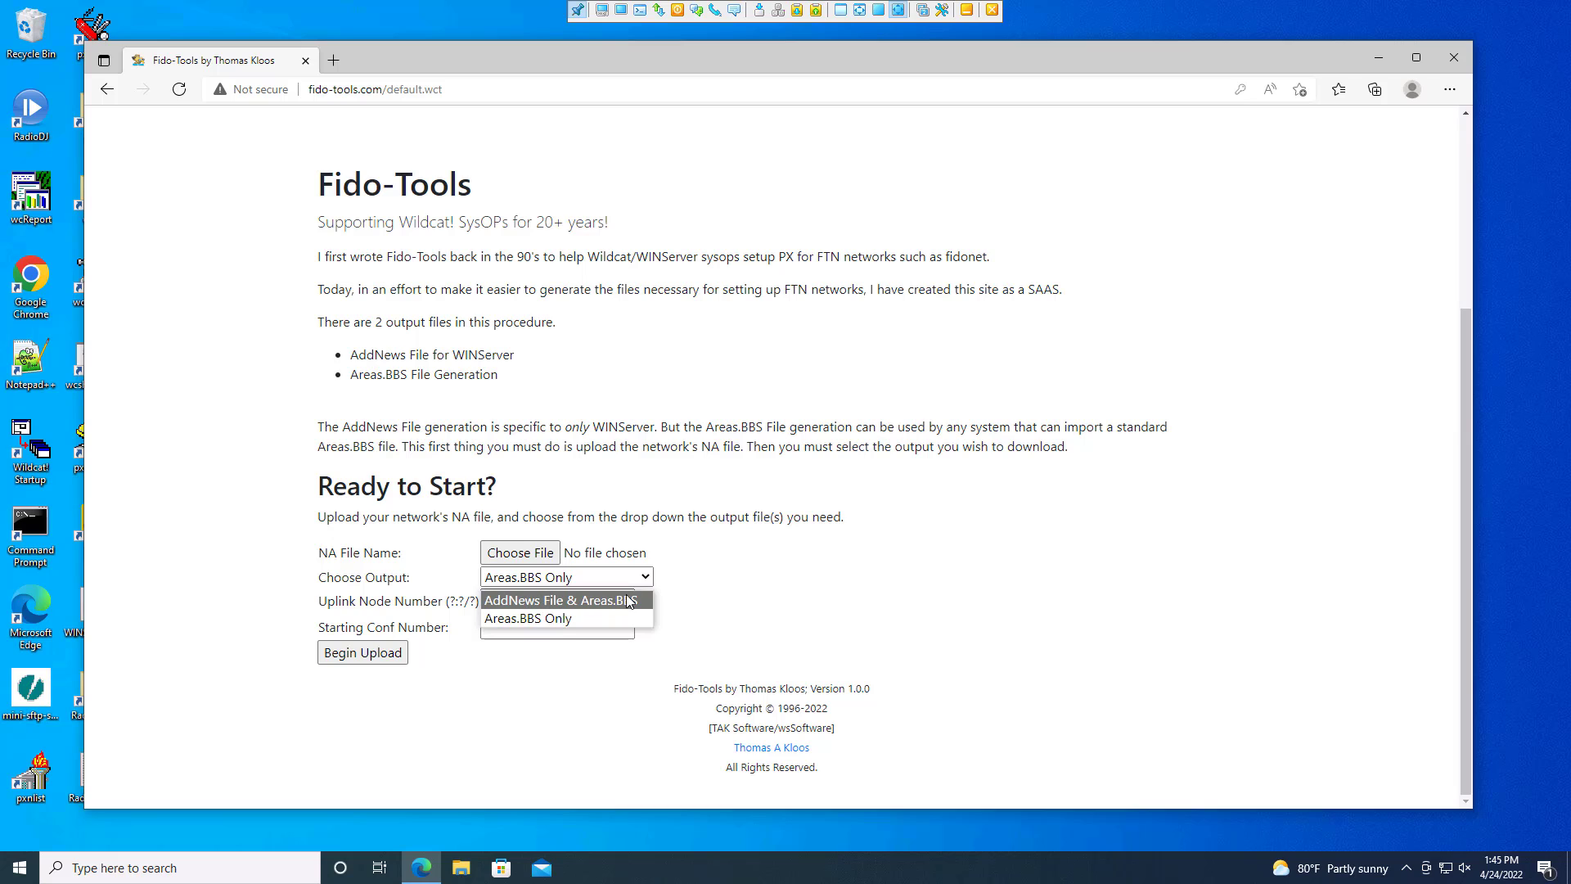
click(578, 618)
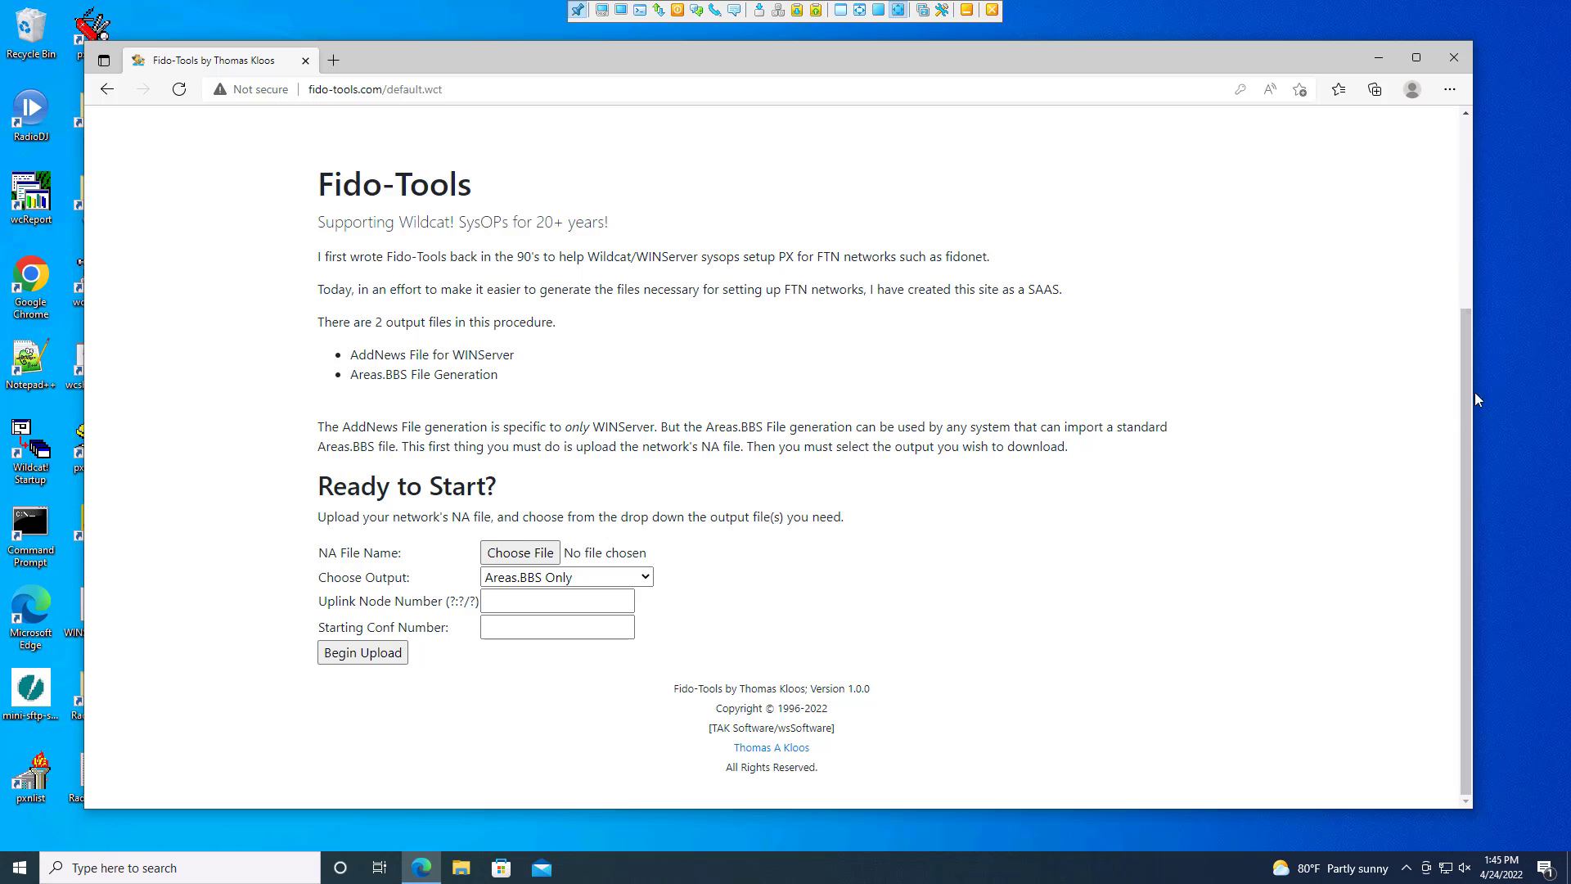
drag(1466, 425, 1470, 149)
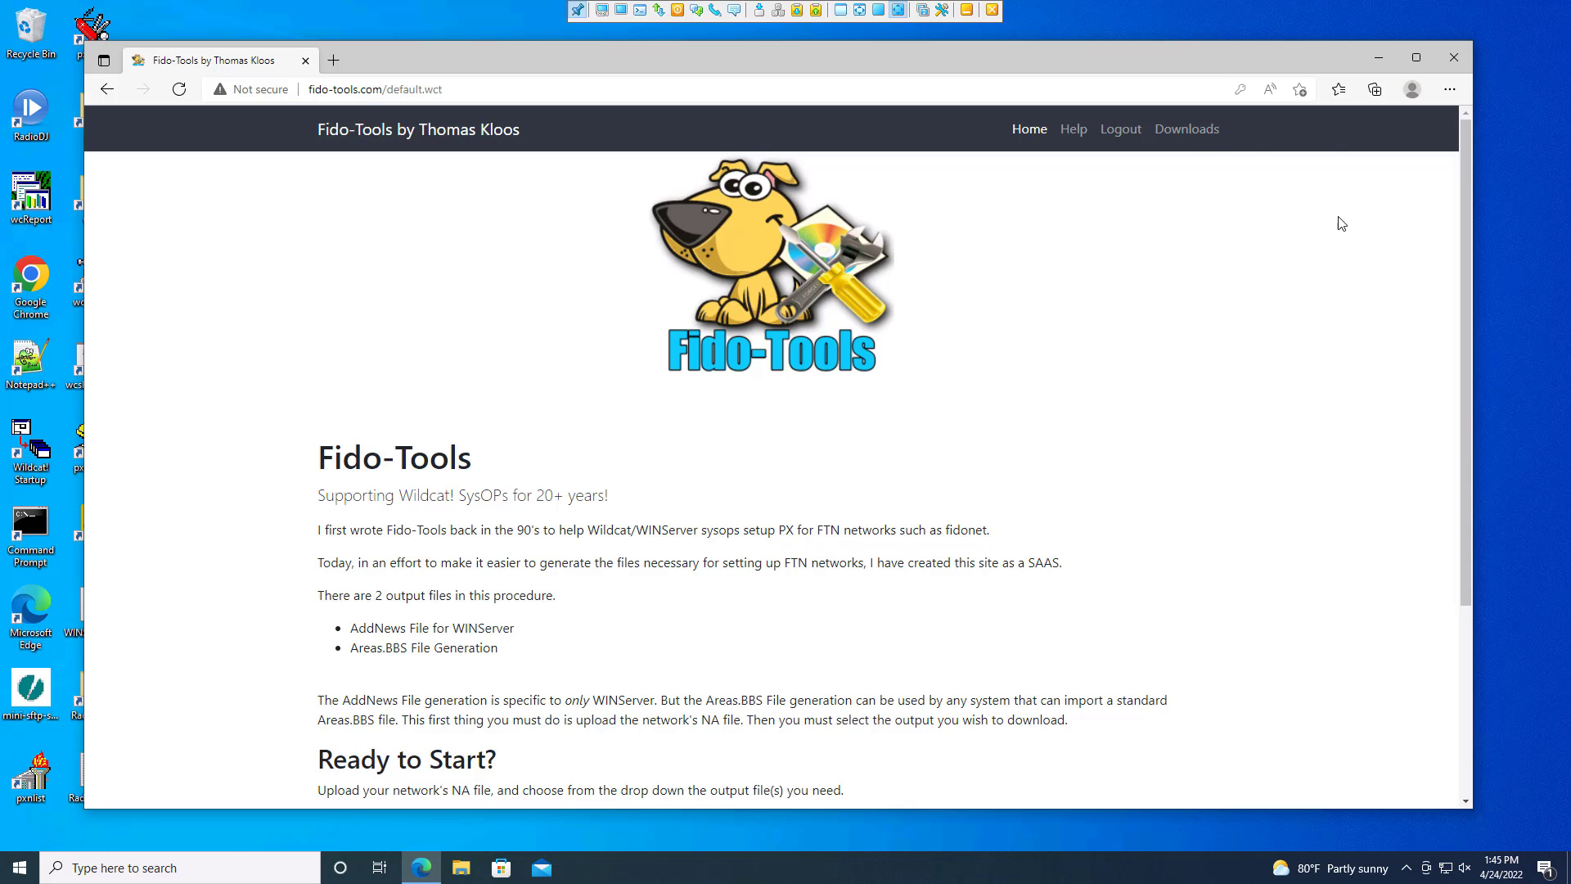
- Download WINSECHO.NA from the Downloads listing and go back Home
click(1193, 128)
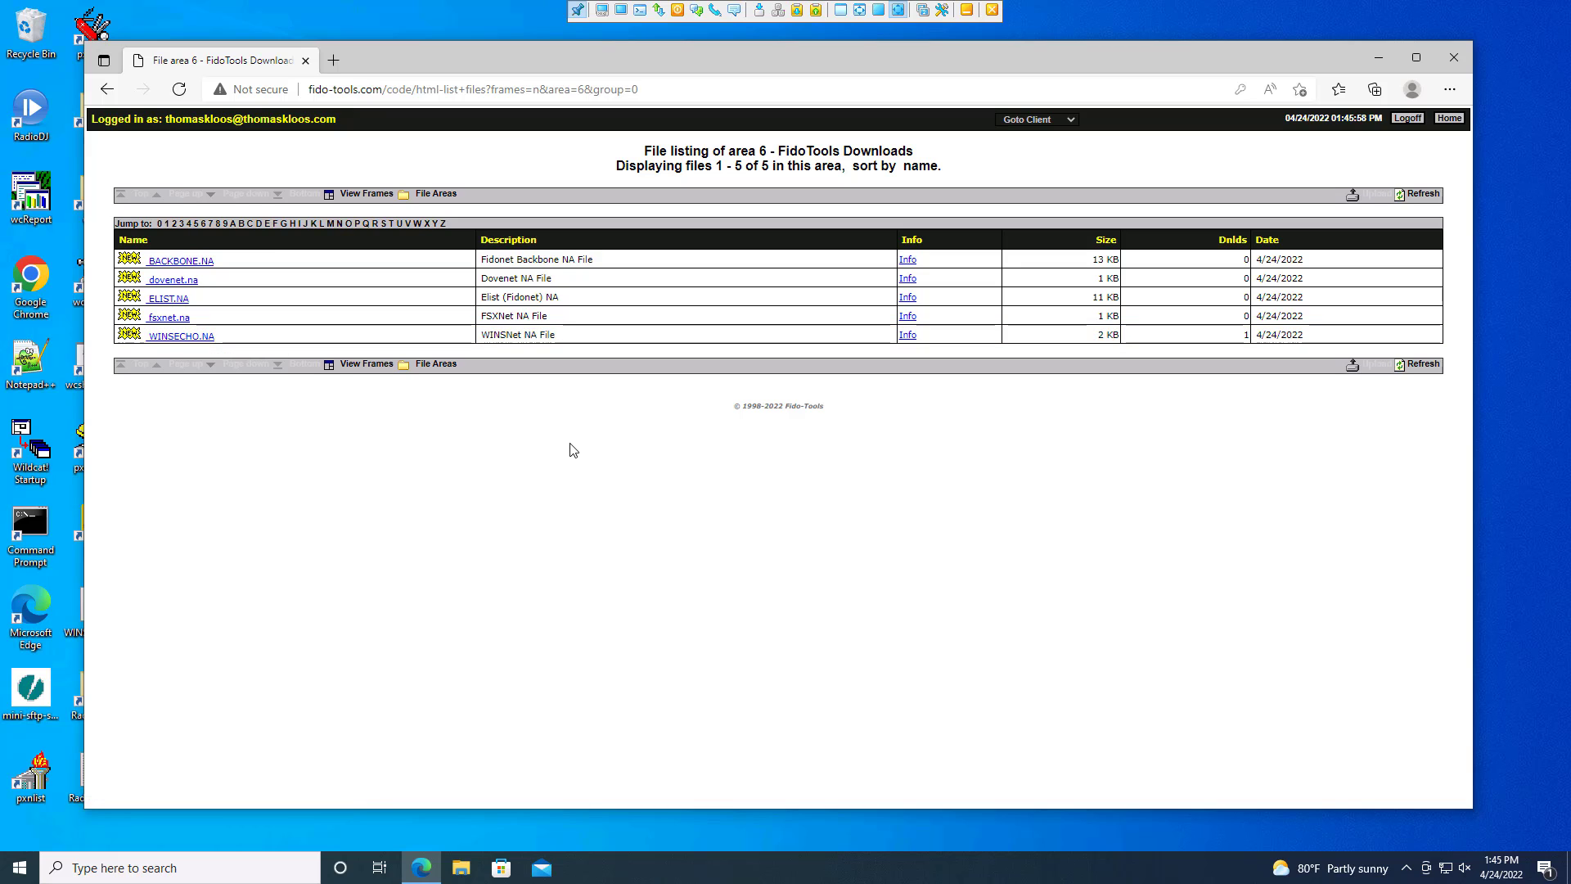
click(182, 337)
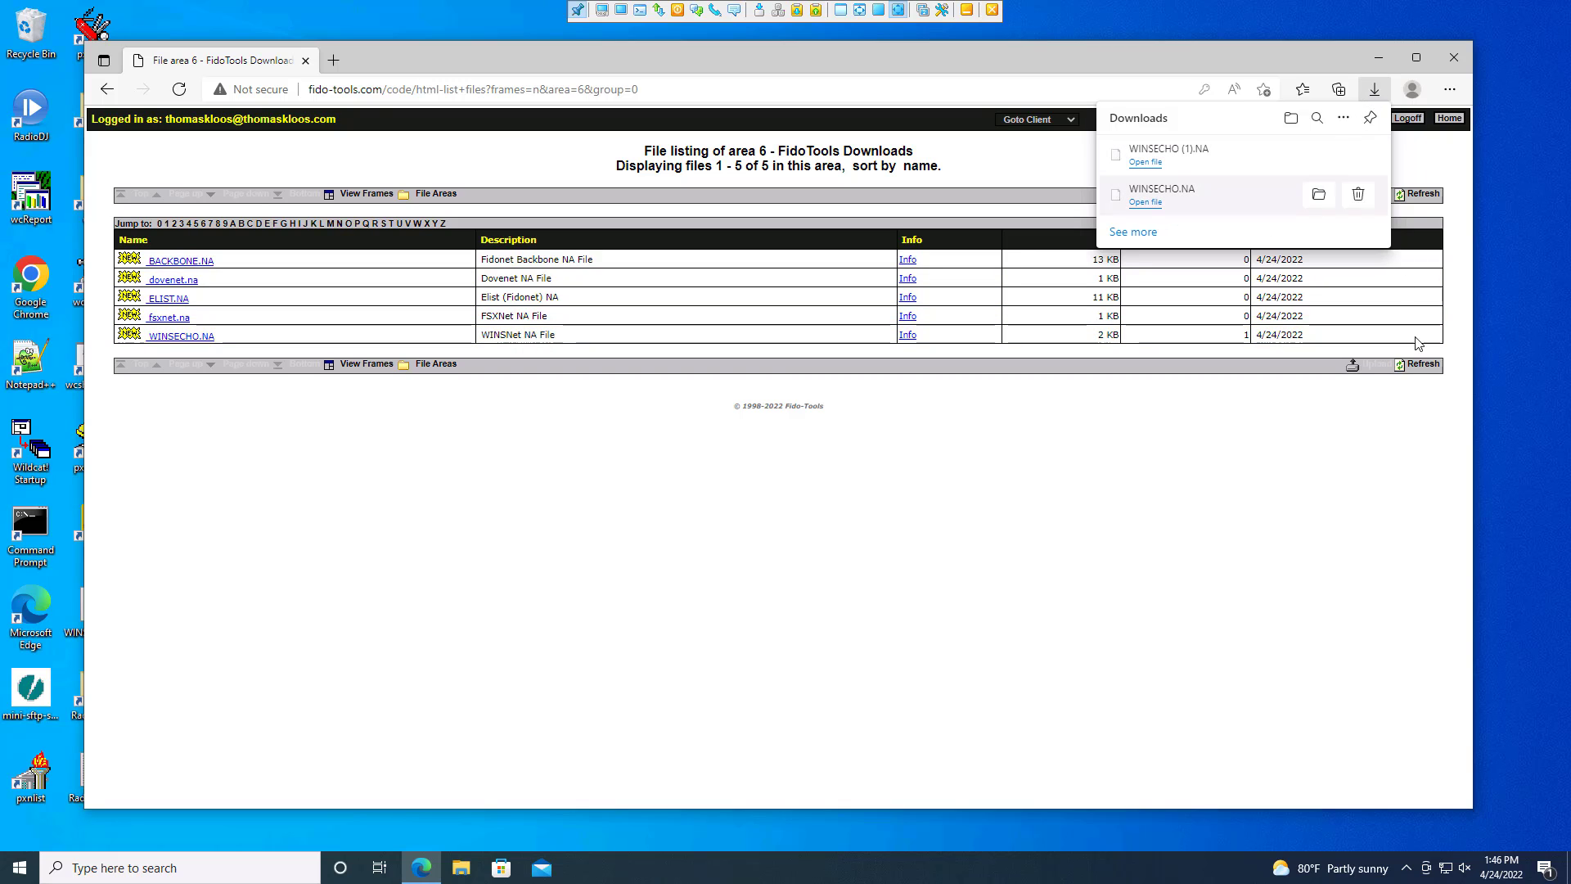
click(1448, 118)
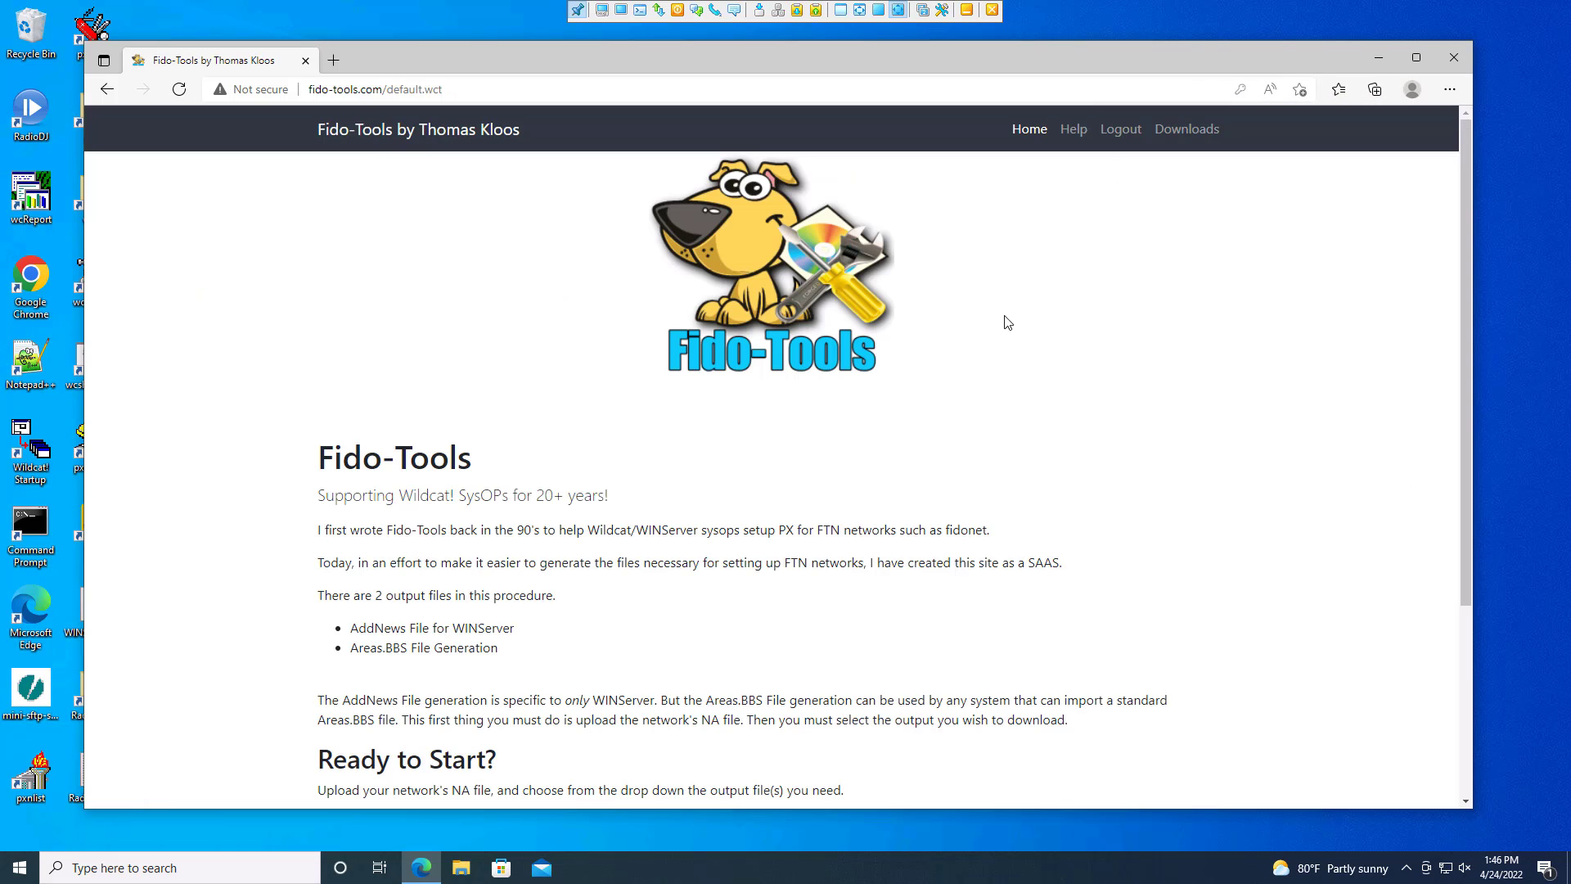
- Select WINSECHO.NA from the Downloads folder as the NA file to upload
scroll(1008, 319, down, 3)
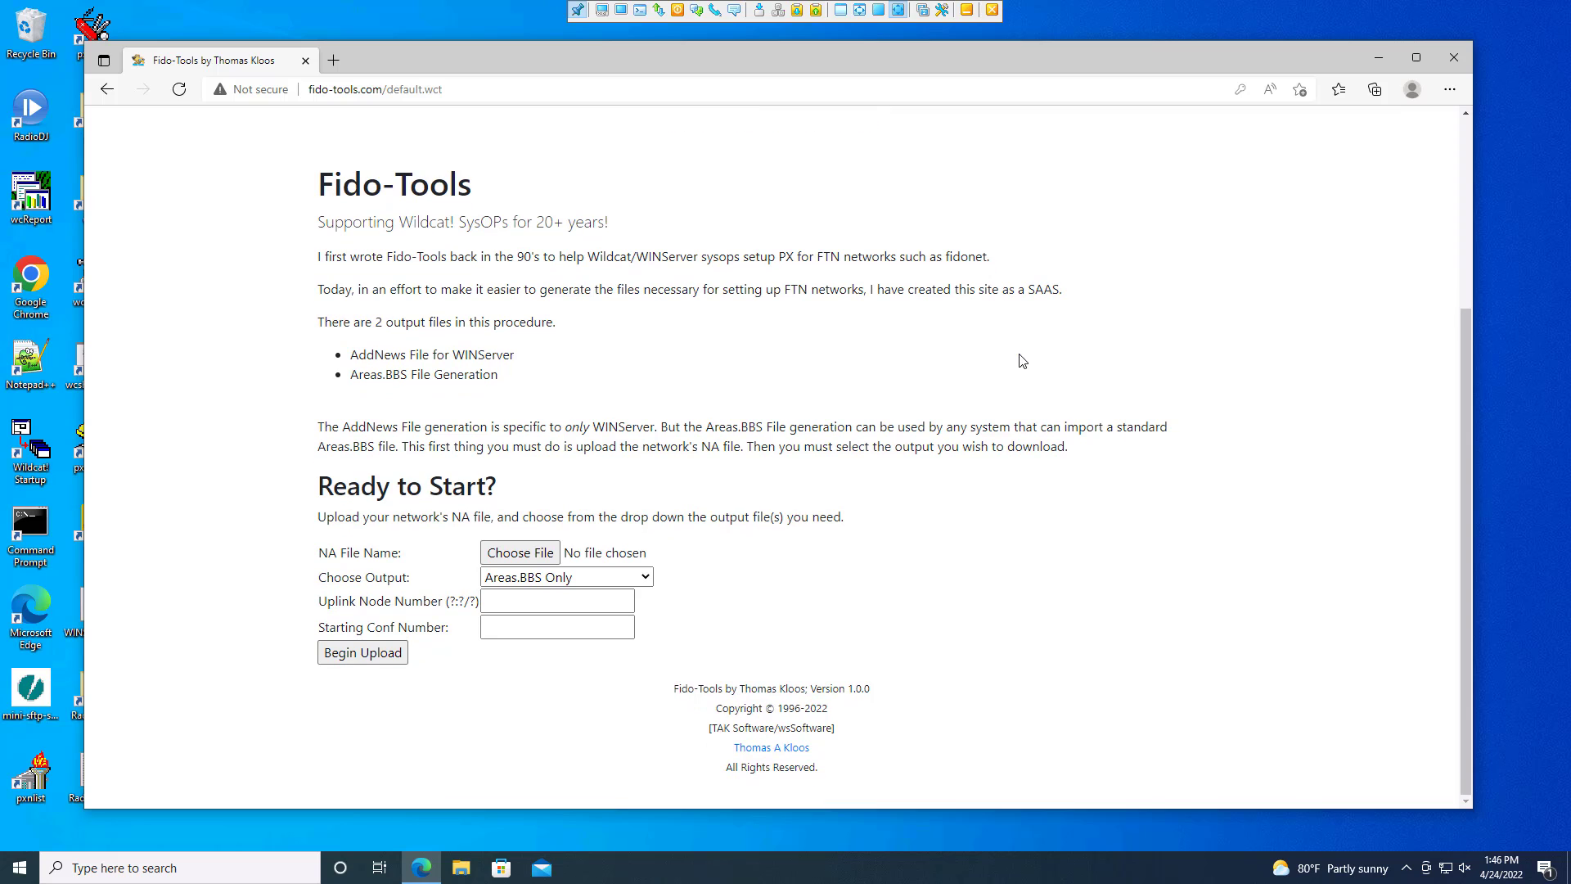
click(507, 556)
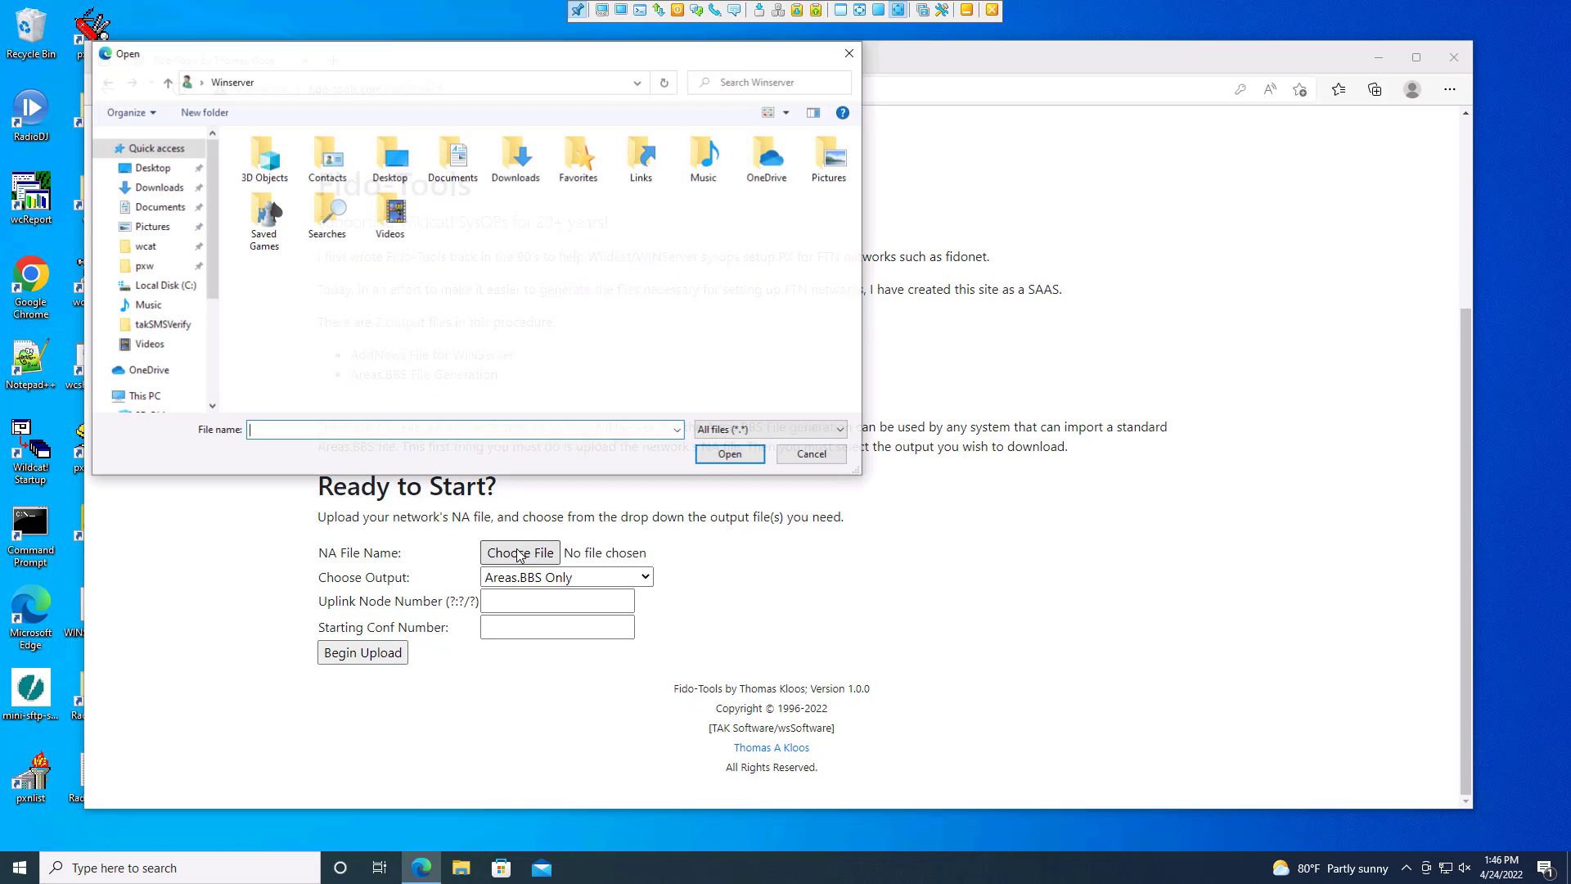
click(152, 187)
click(264, 200)
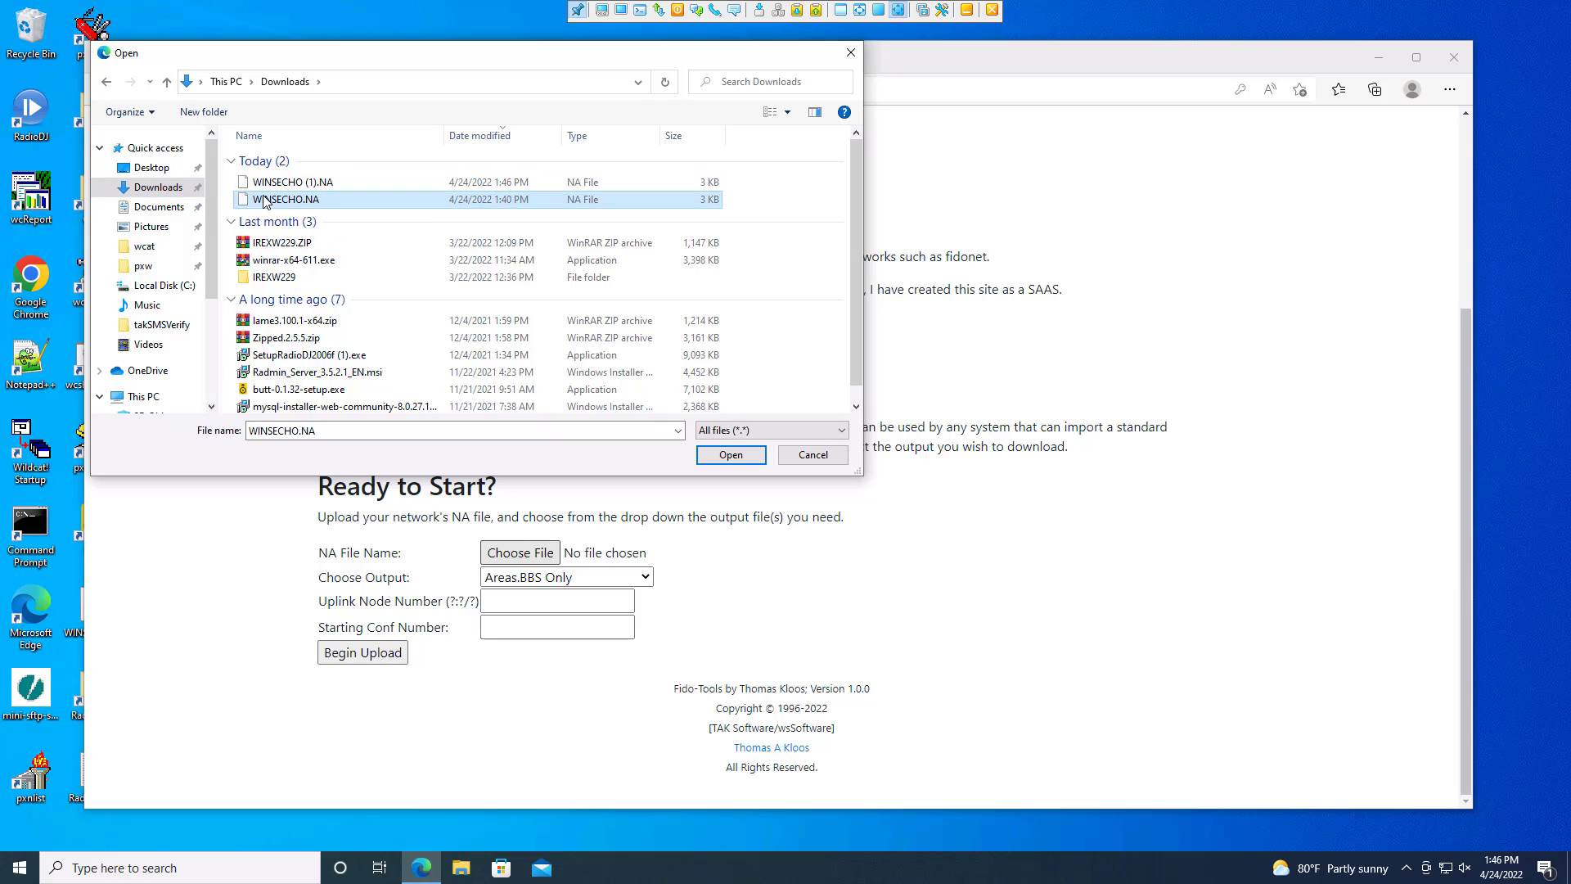
click(731, 455)
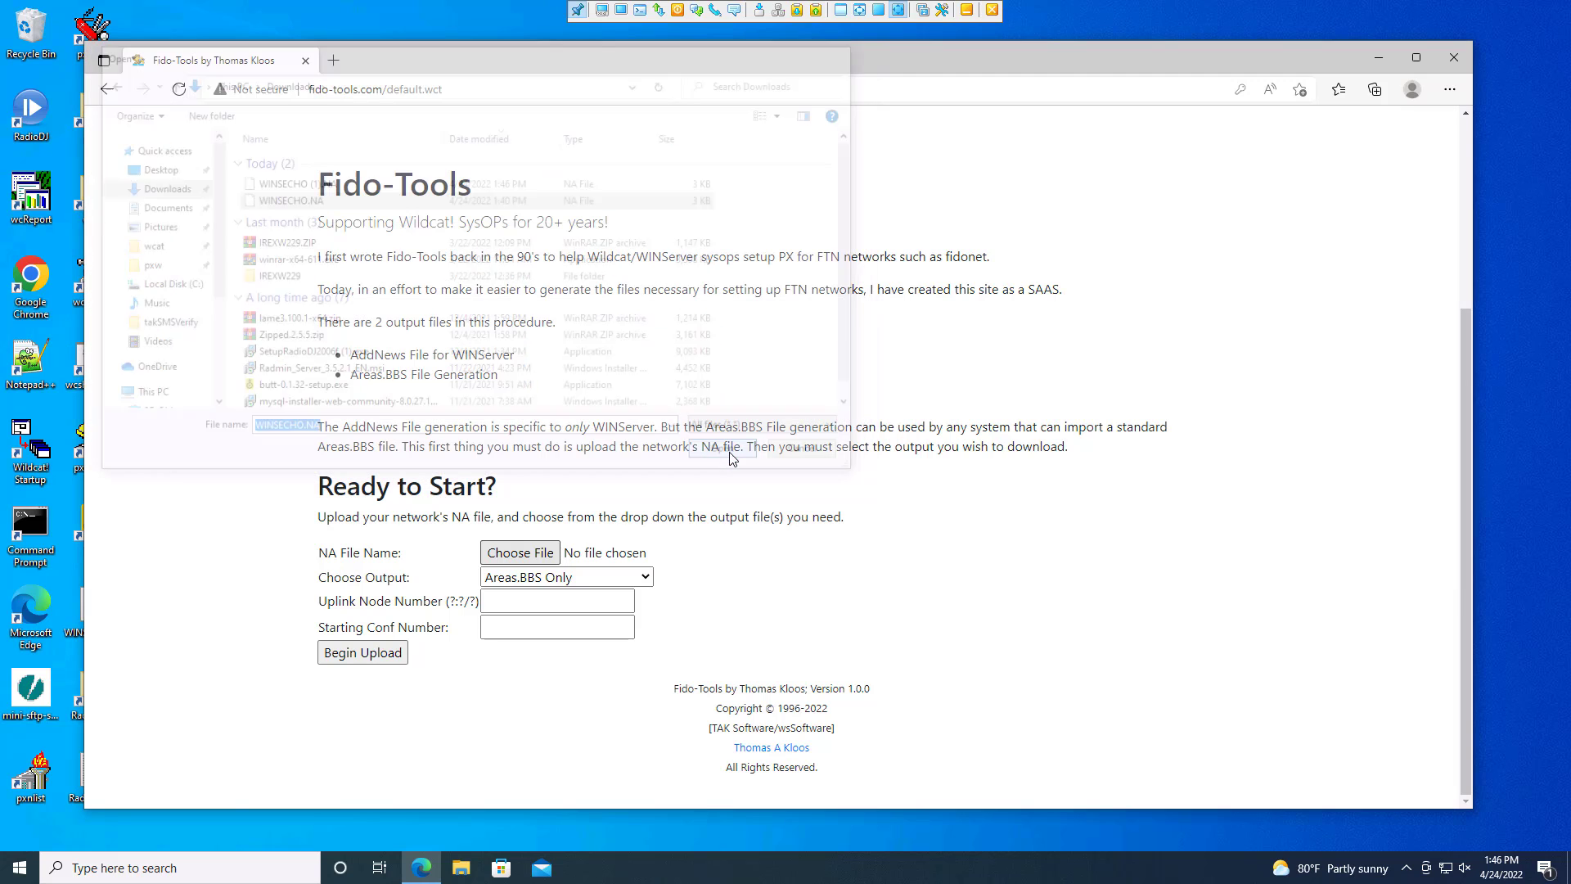
- Upload with AddNews File & Areas.BBS output, uplink 9:467/1 and starting conference 100
click(644, 578)
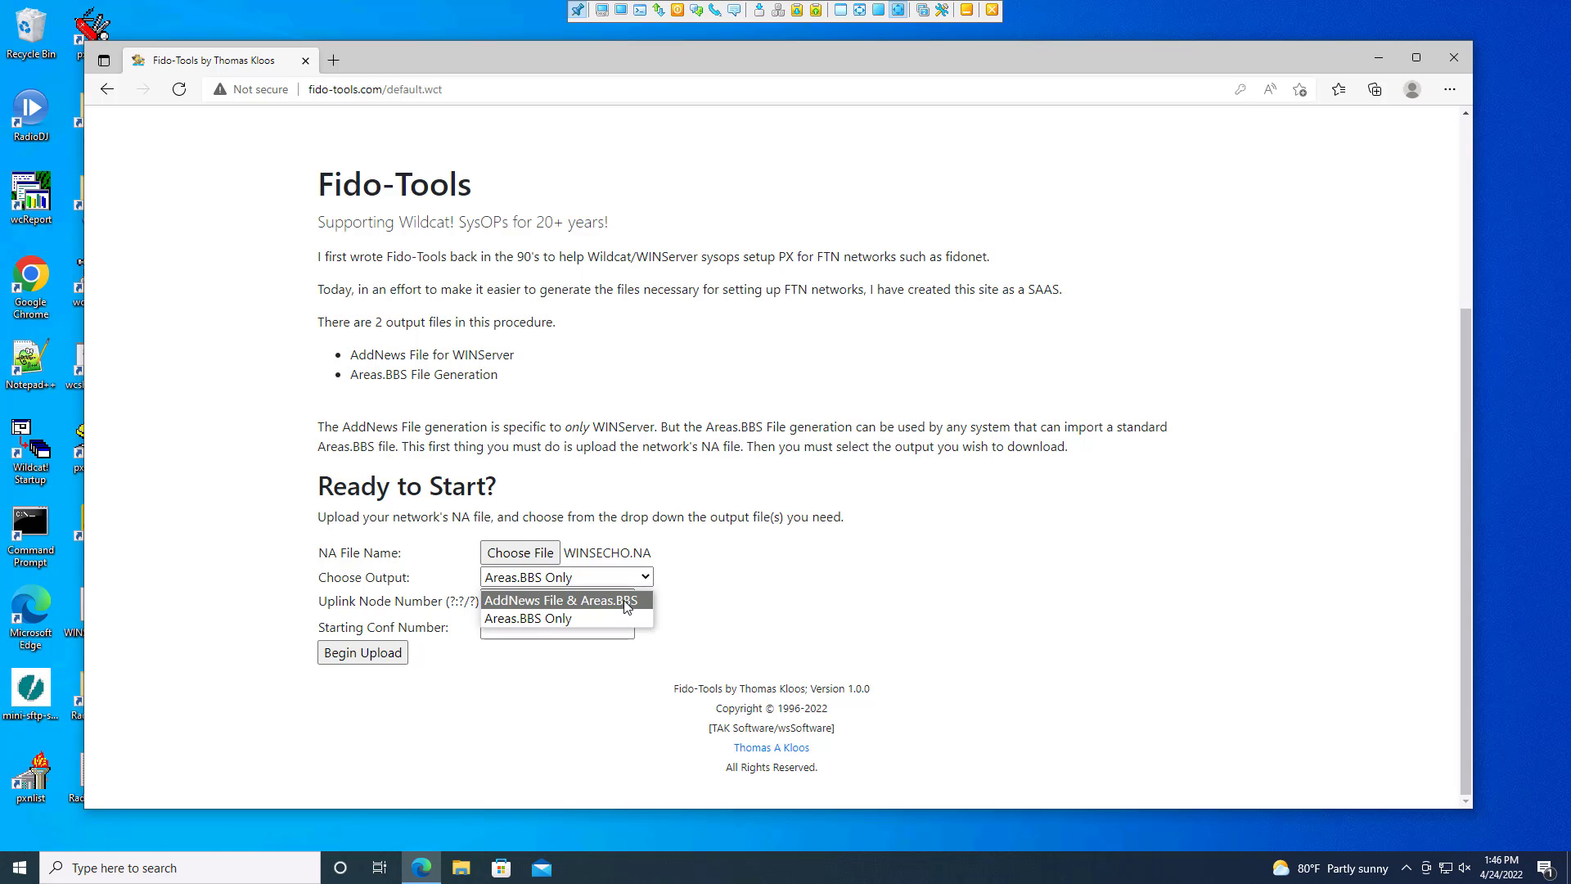
click(627, 602)
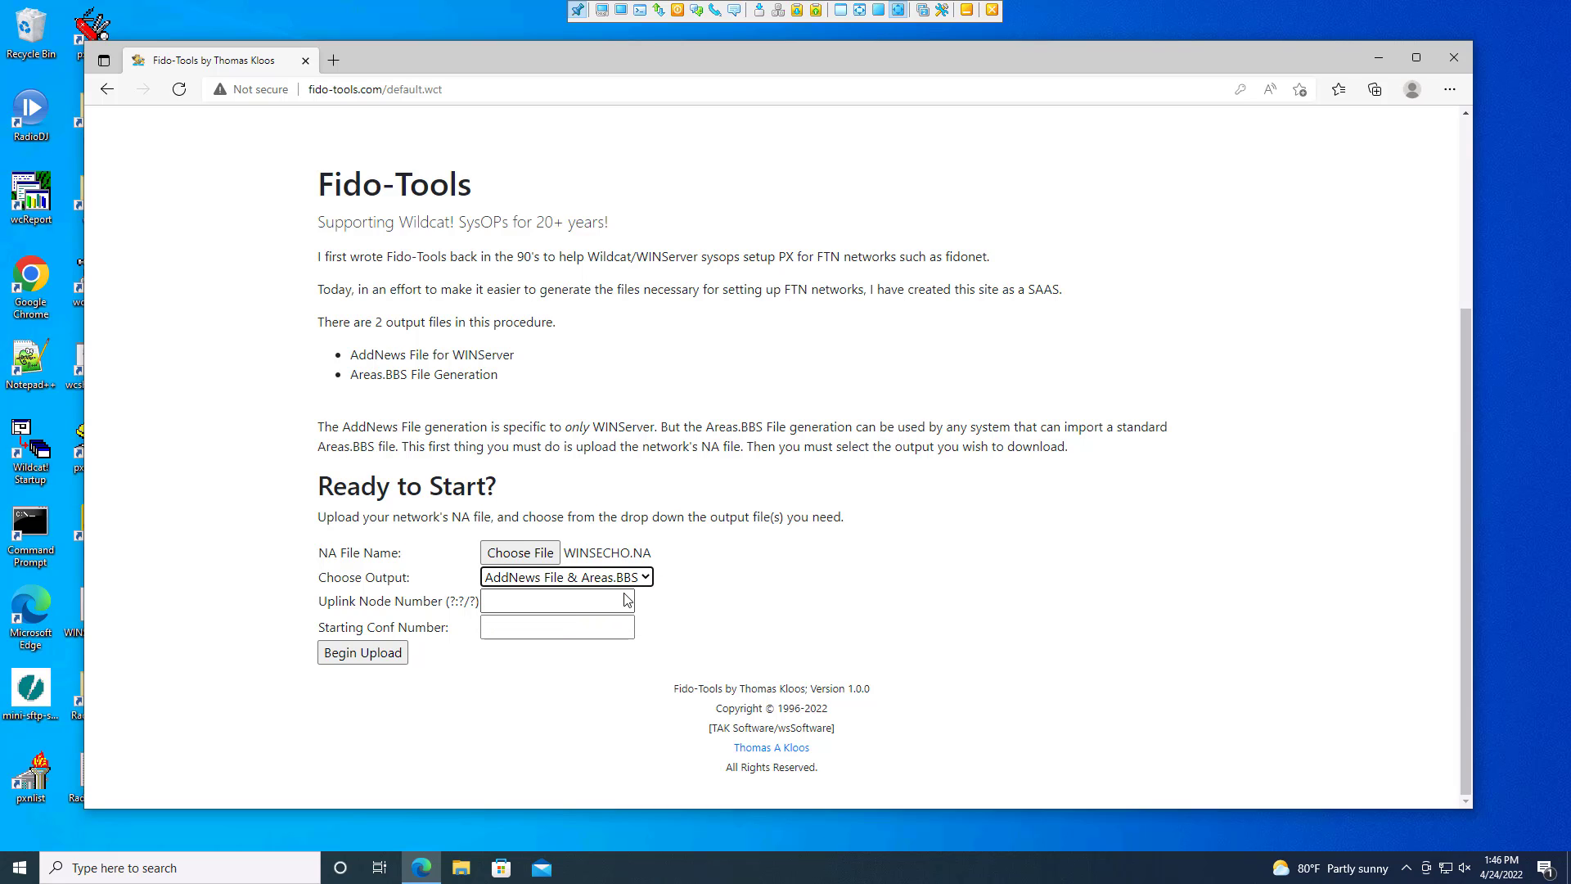
click(540, 609)
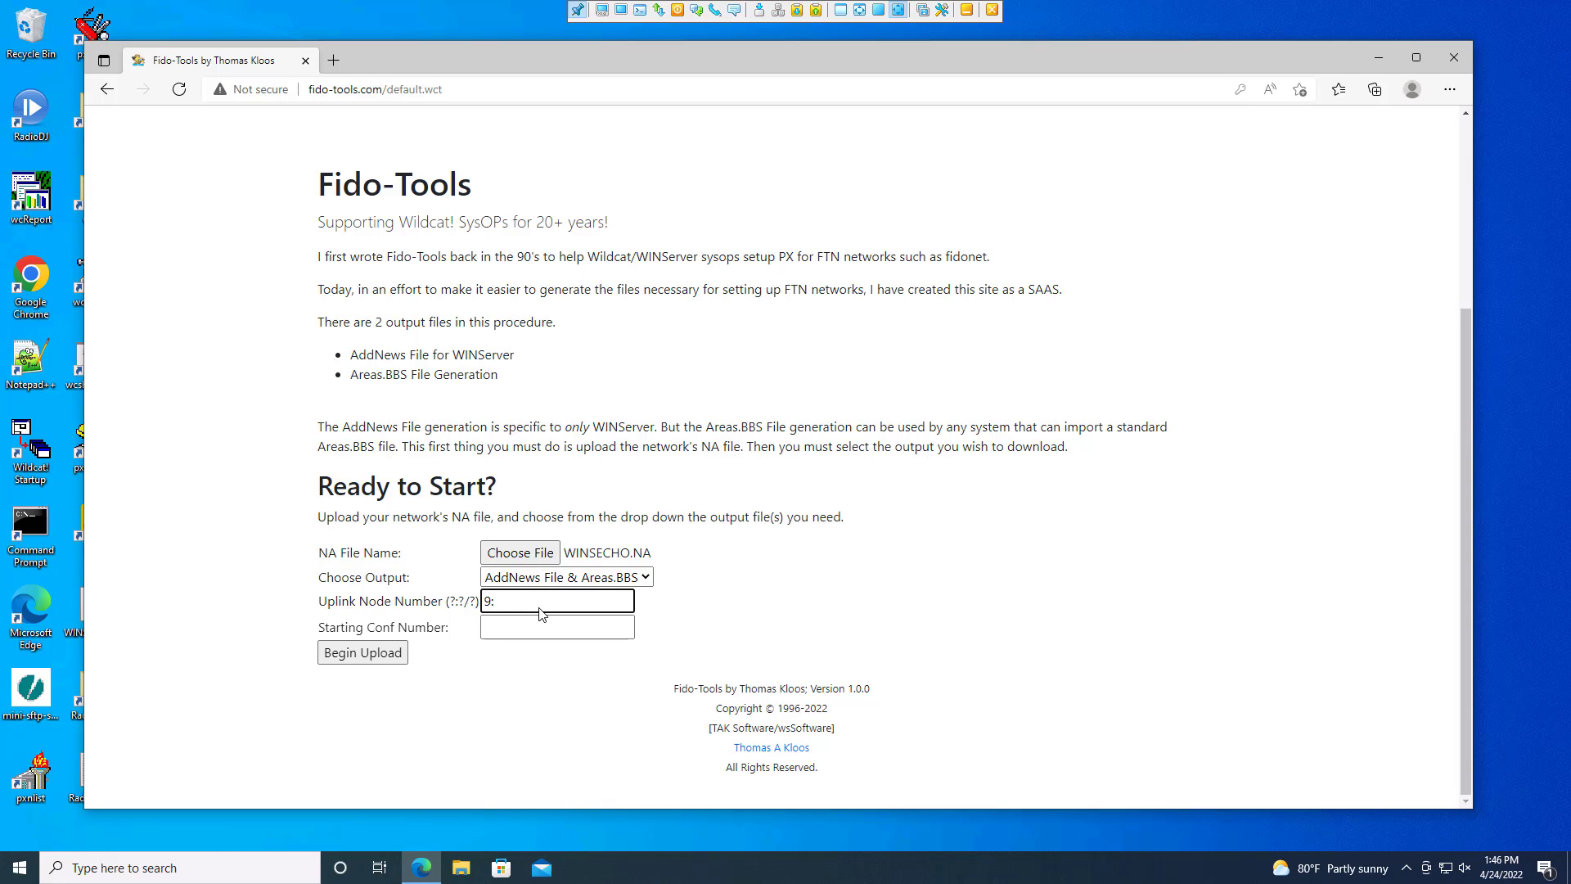
text(9:467/1)
click(538, 636)
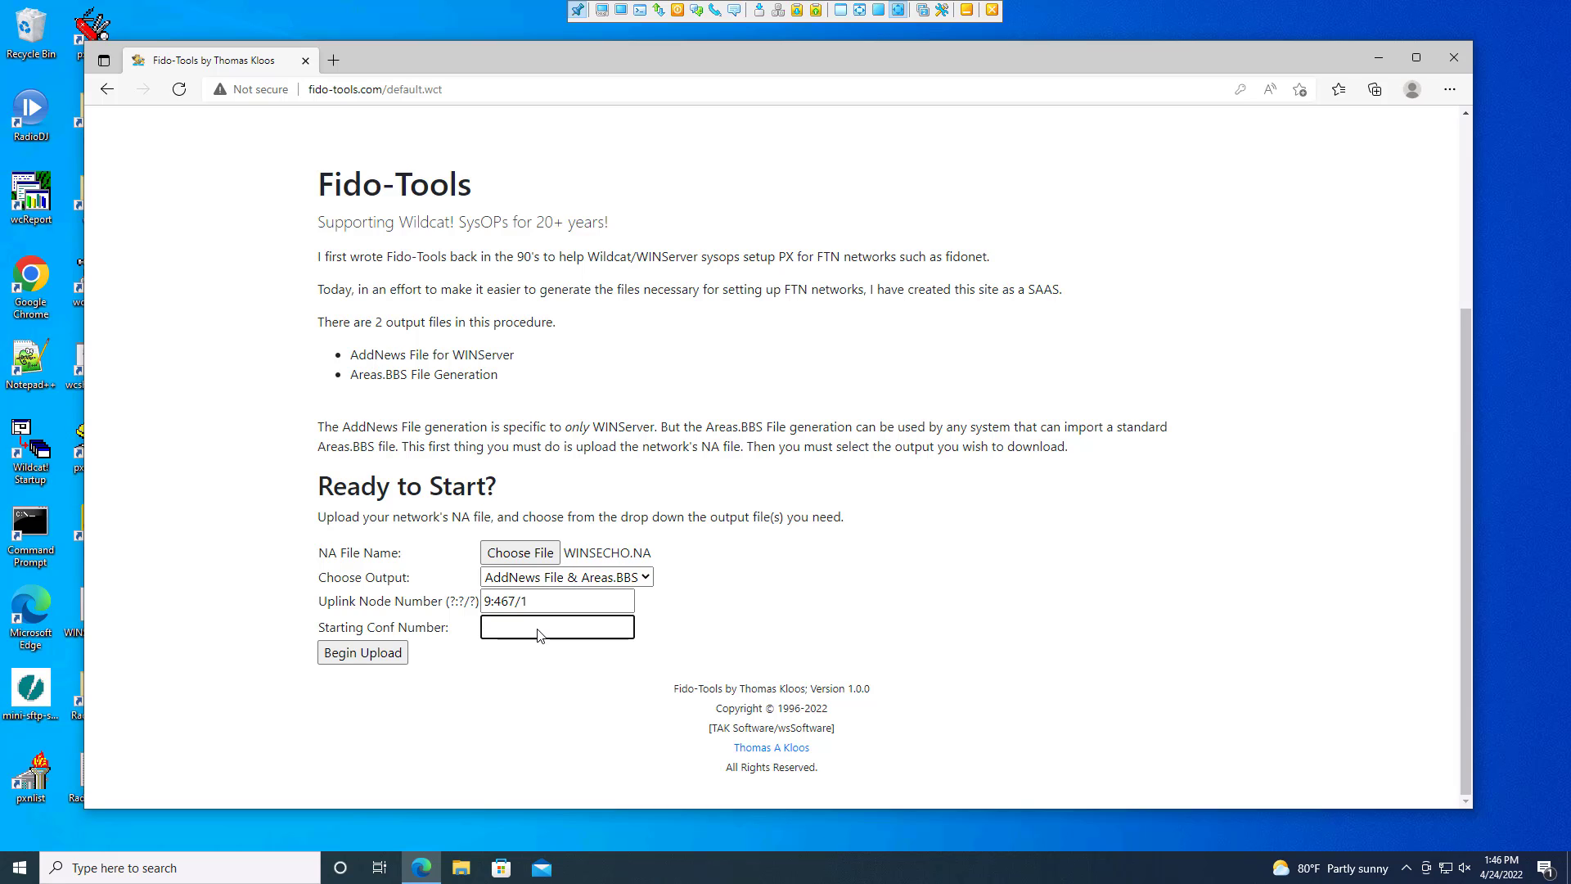
text(100)
click(362, 658)
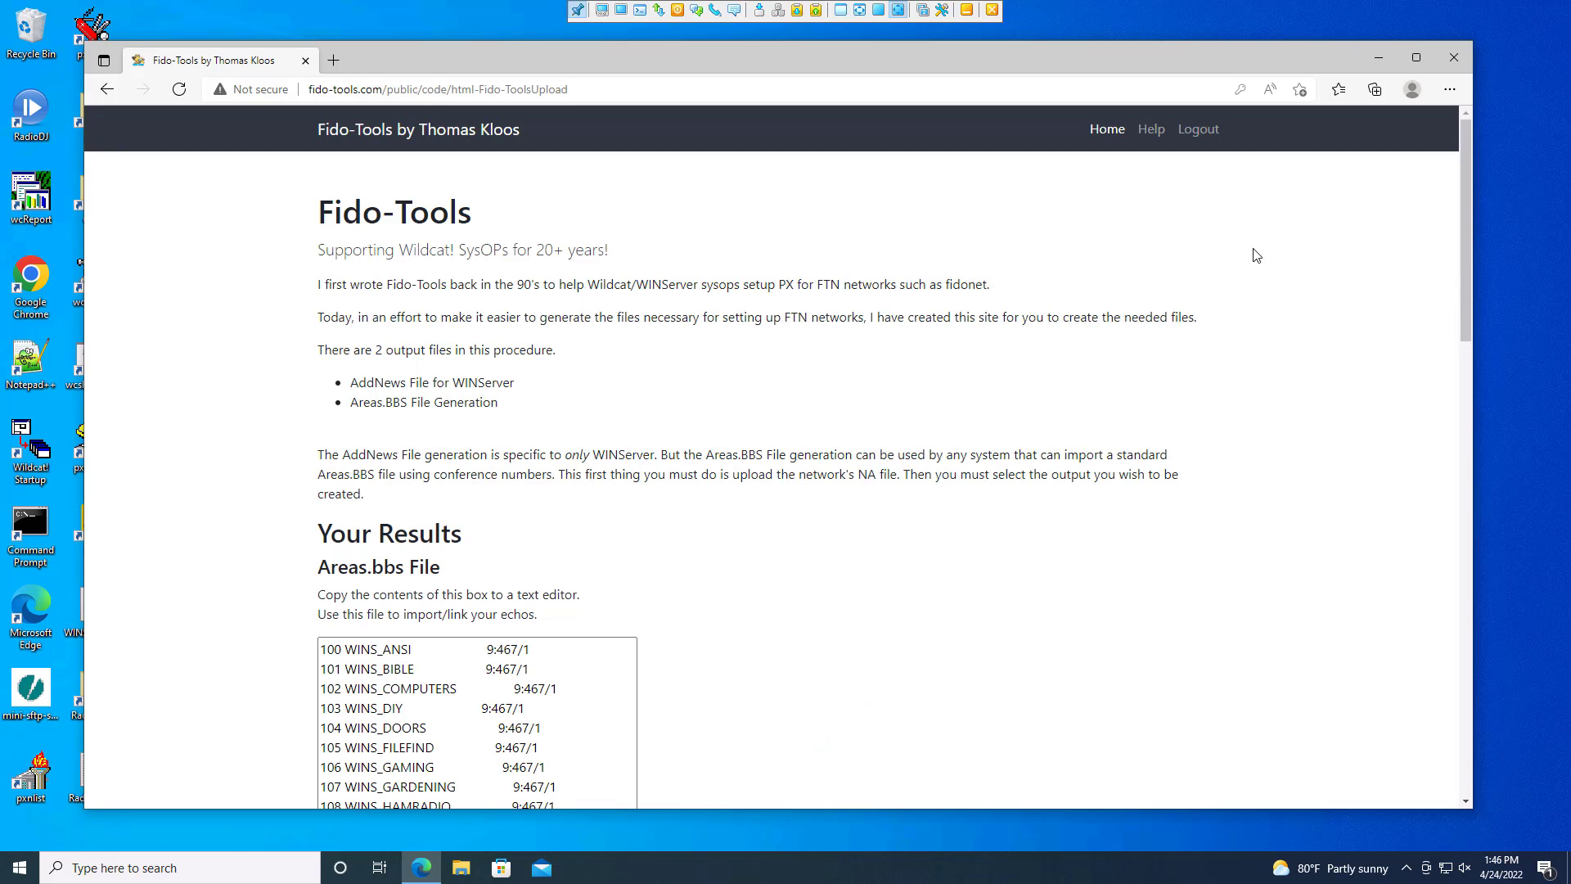
- Select Areas.bbs lines 100 WINS_ANSI through 127 WINS_WILDCAT5, then minimize the browser
drag(1464, 159, 1525, 317)
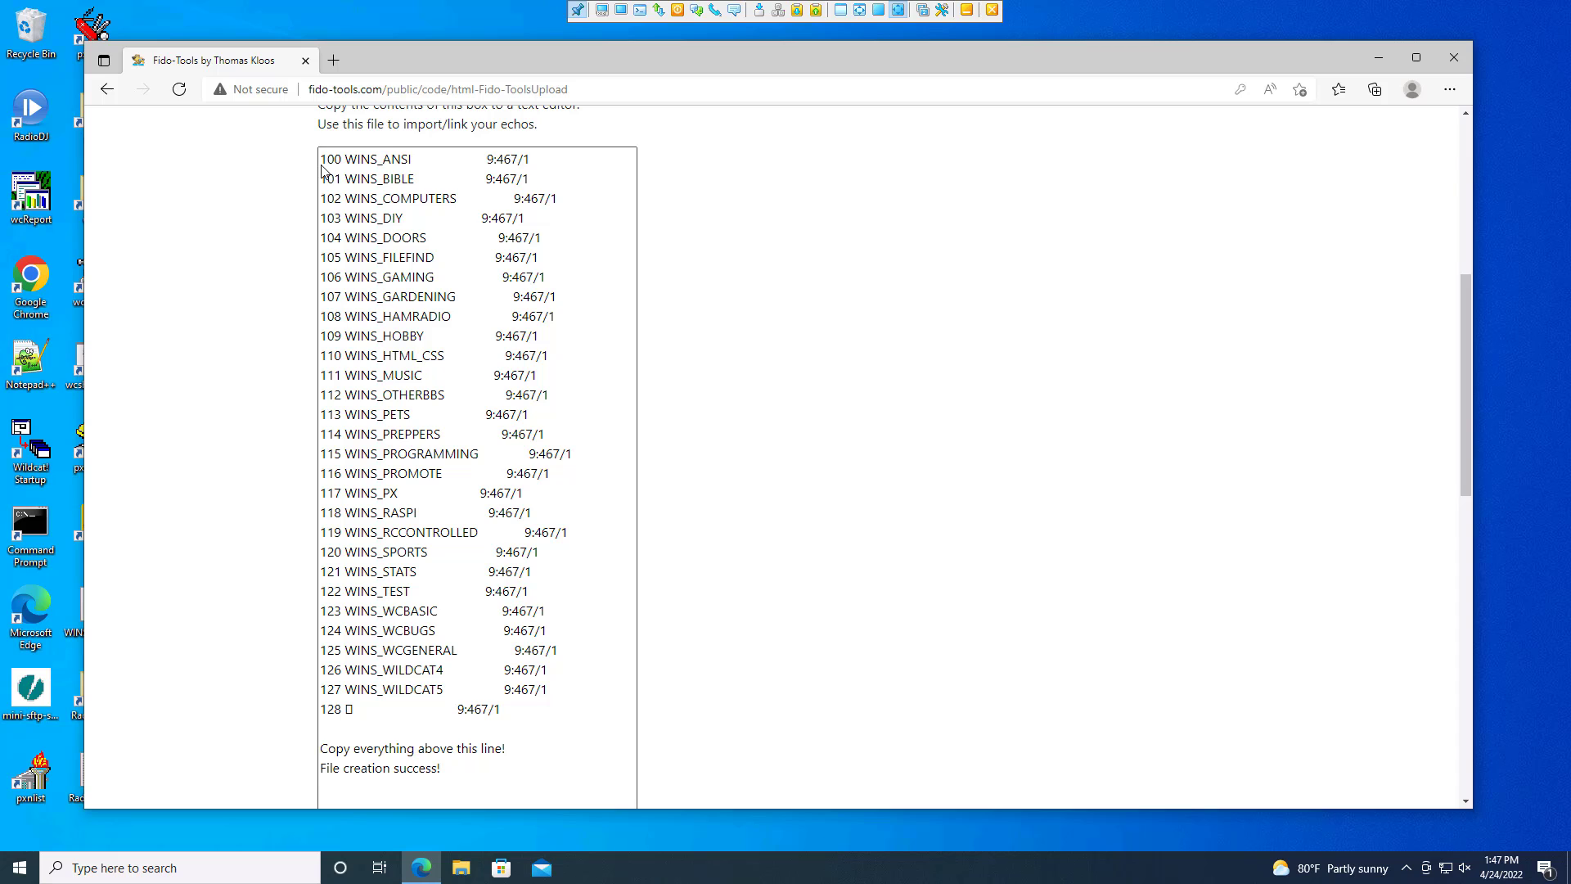
drag(322, 166, 590, 692)
key(ctrl+c)
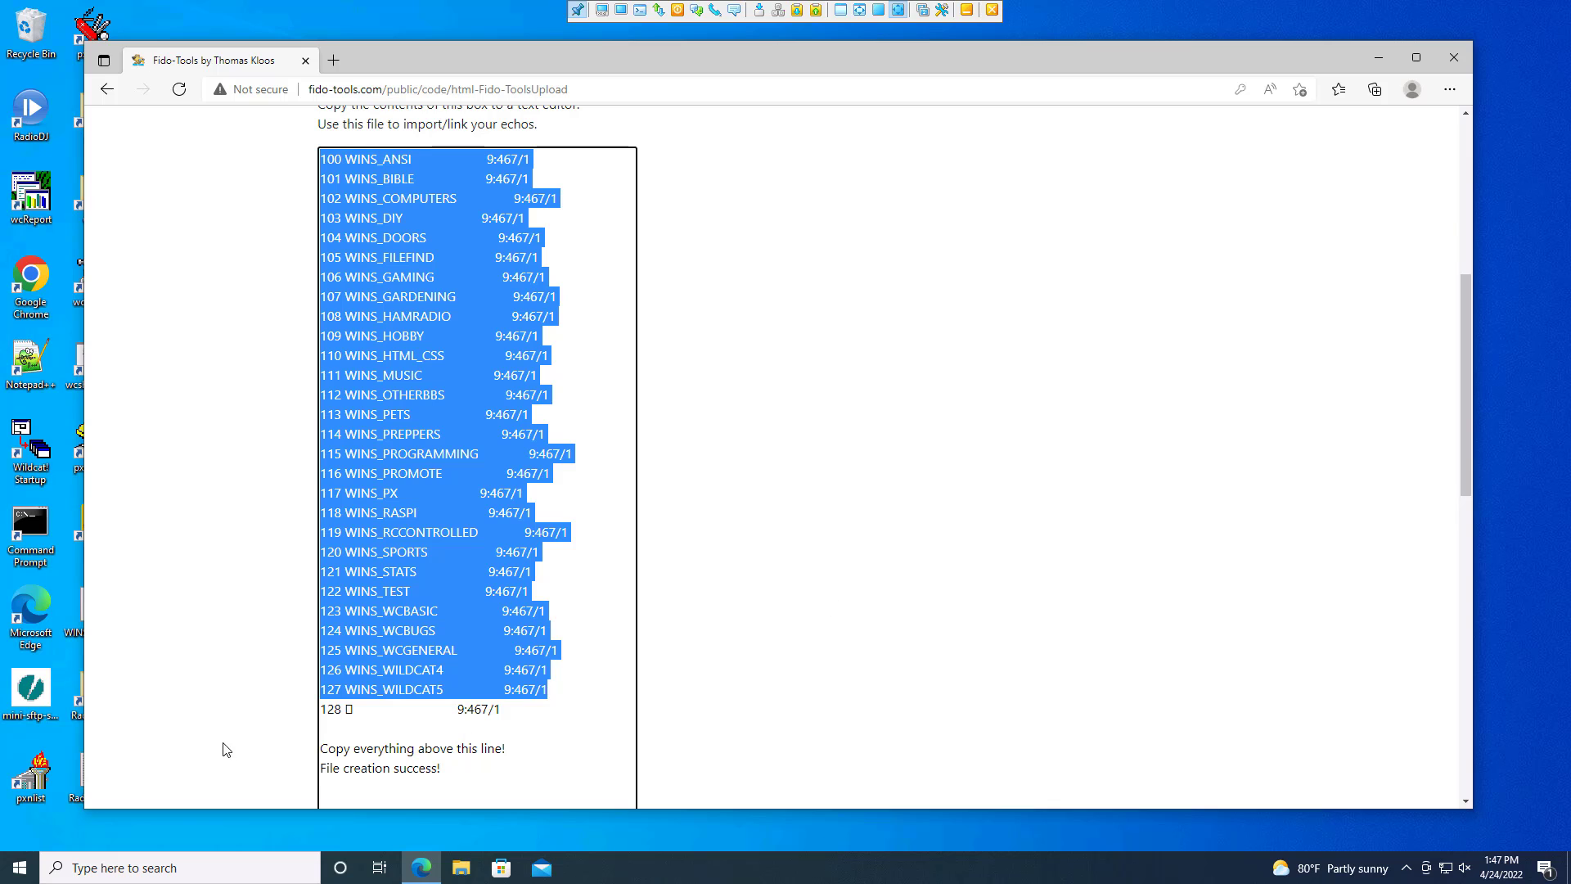
click(1382, 67)
- Create a desktop text document named winsnet.bbs.txt and open it in Notepad
right_click(243, 228)
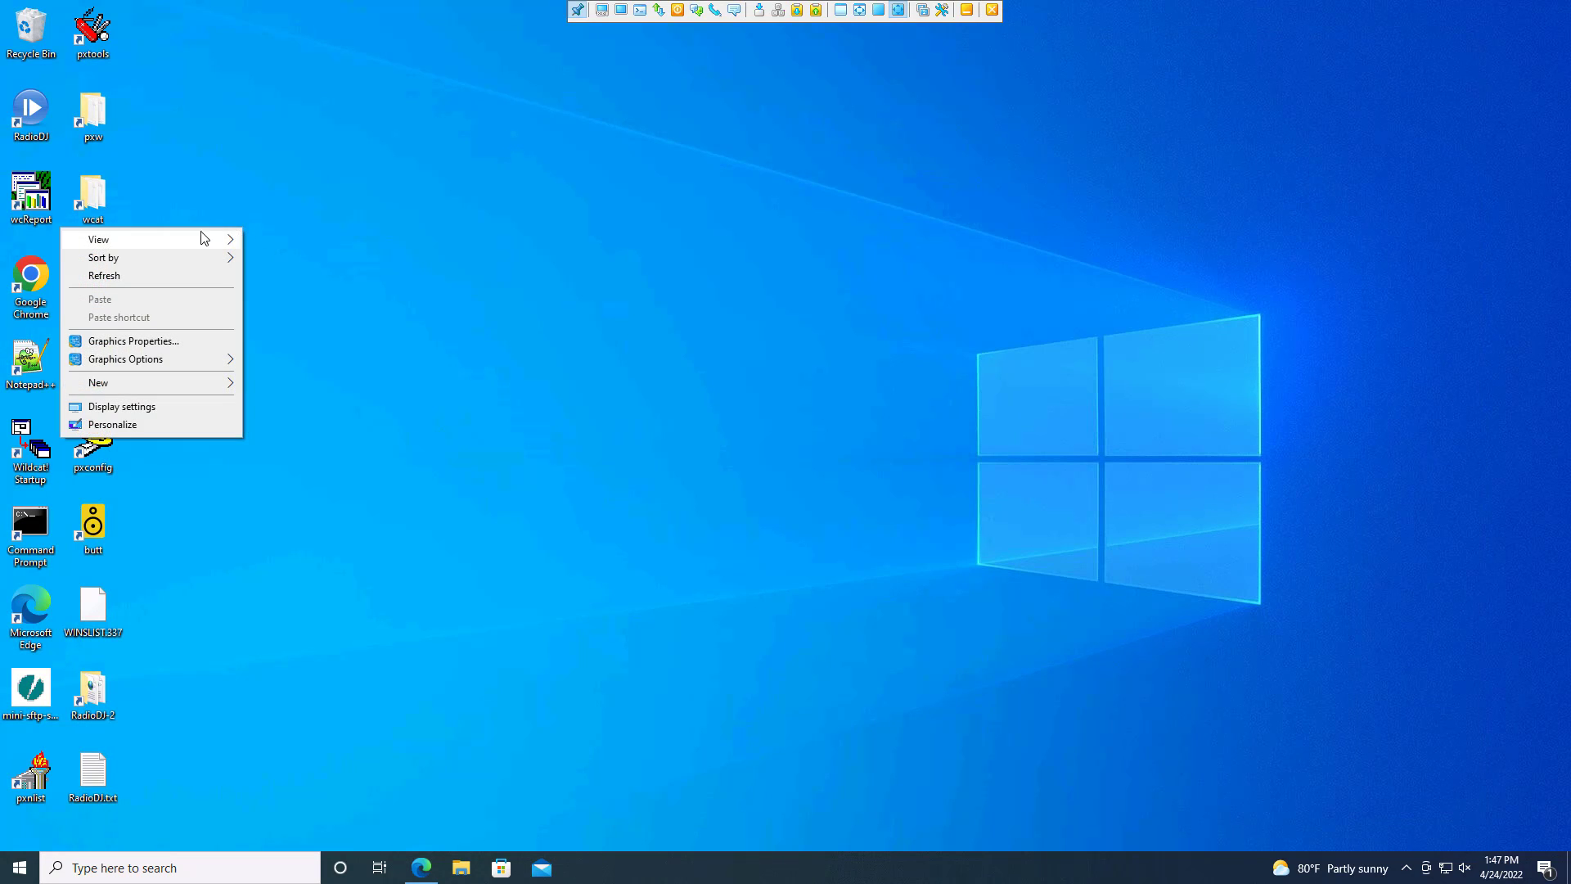
mouse_move(160, 386)
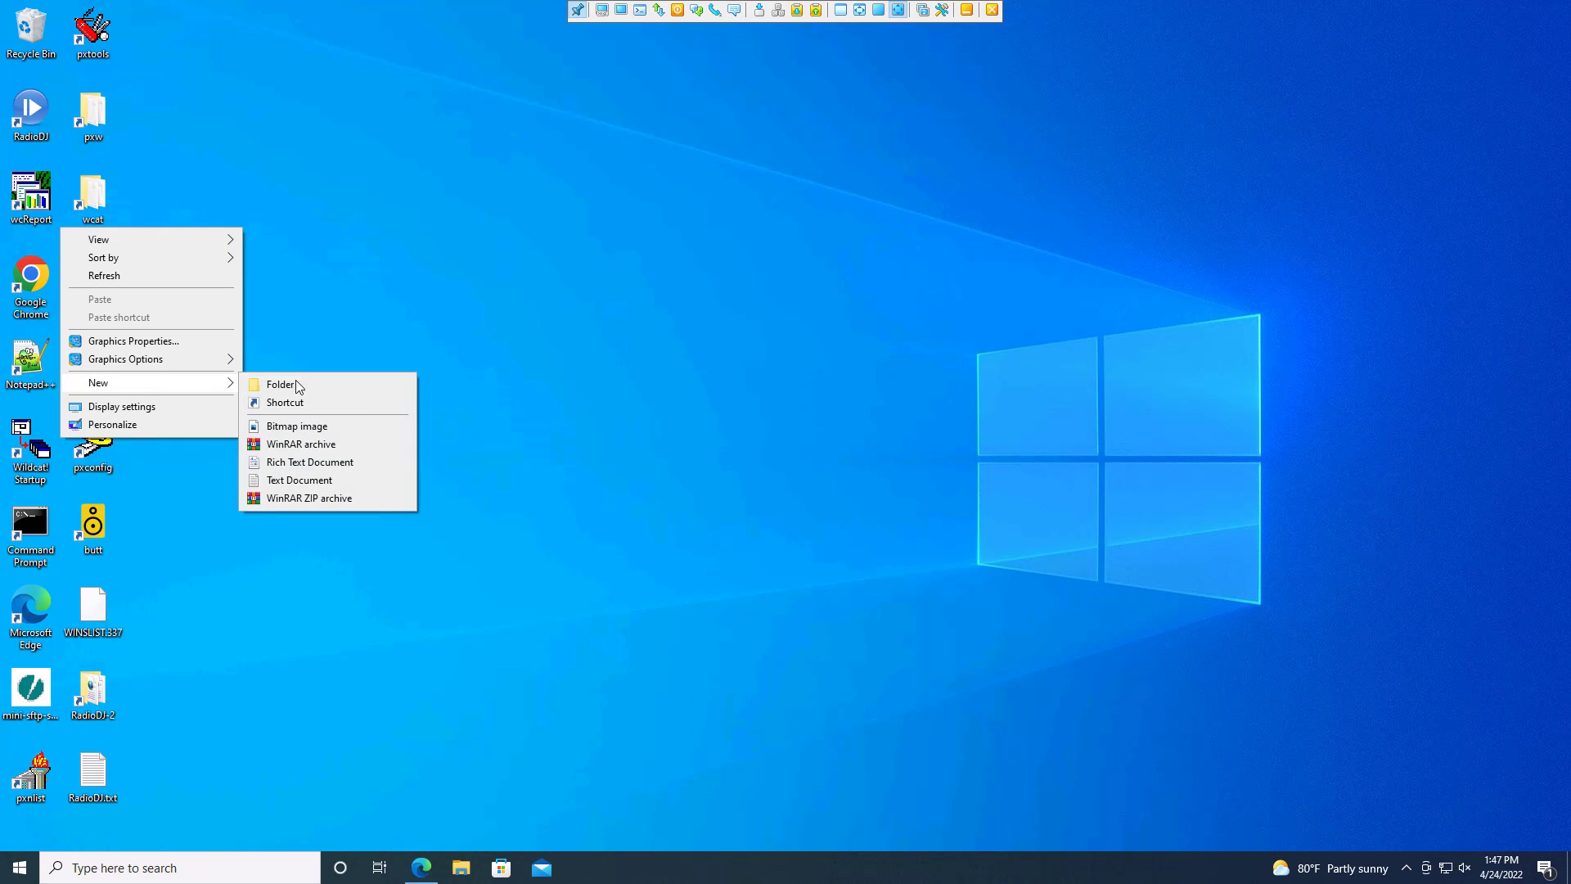
click(287, 480)
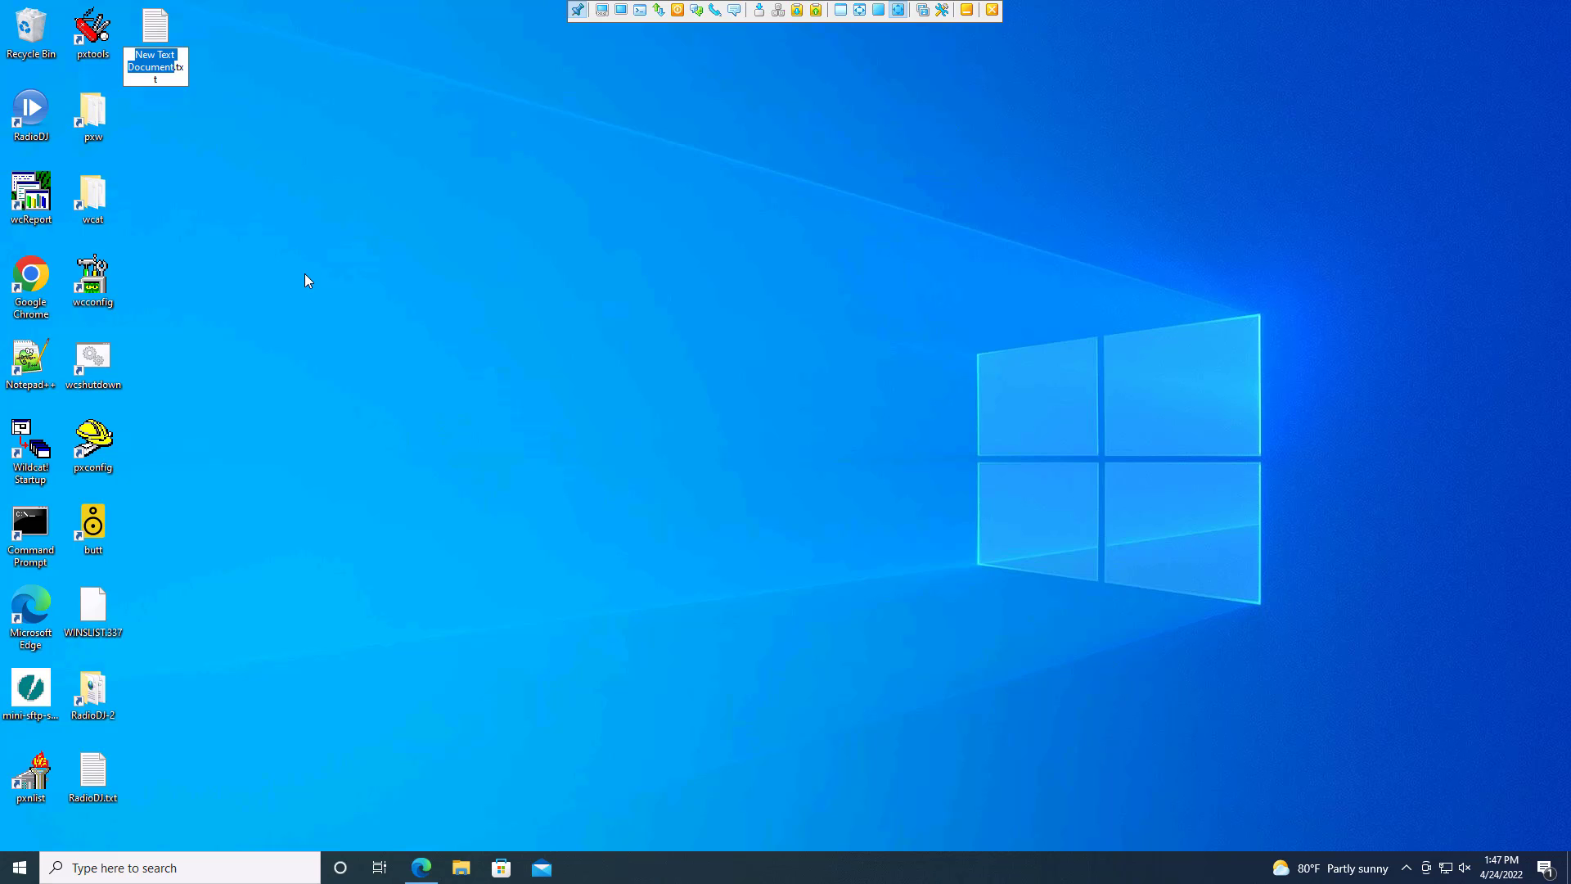
text(winsnet)
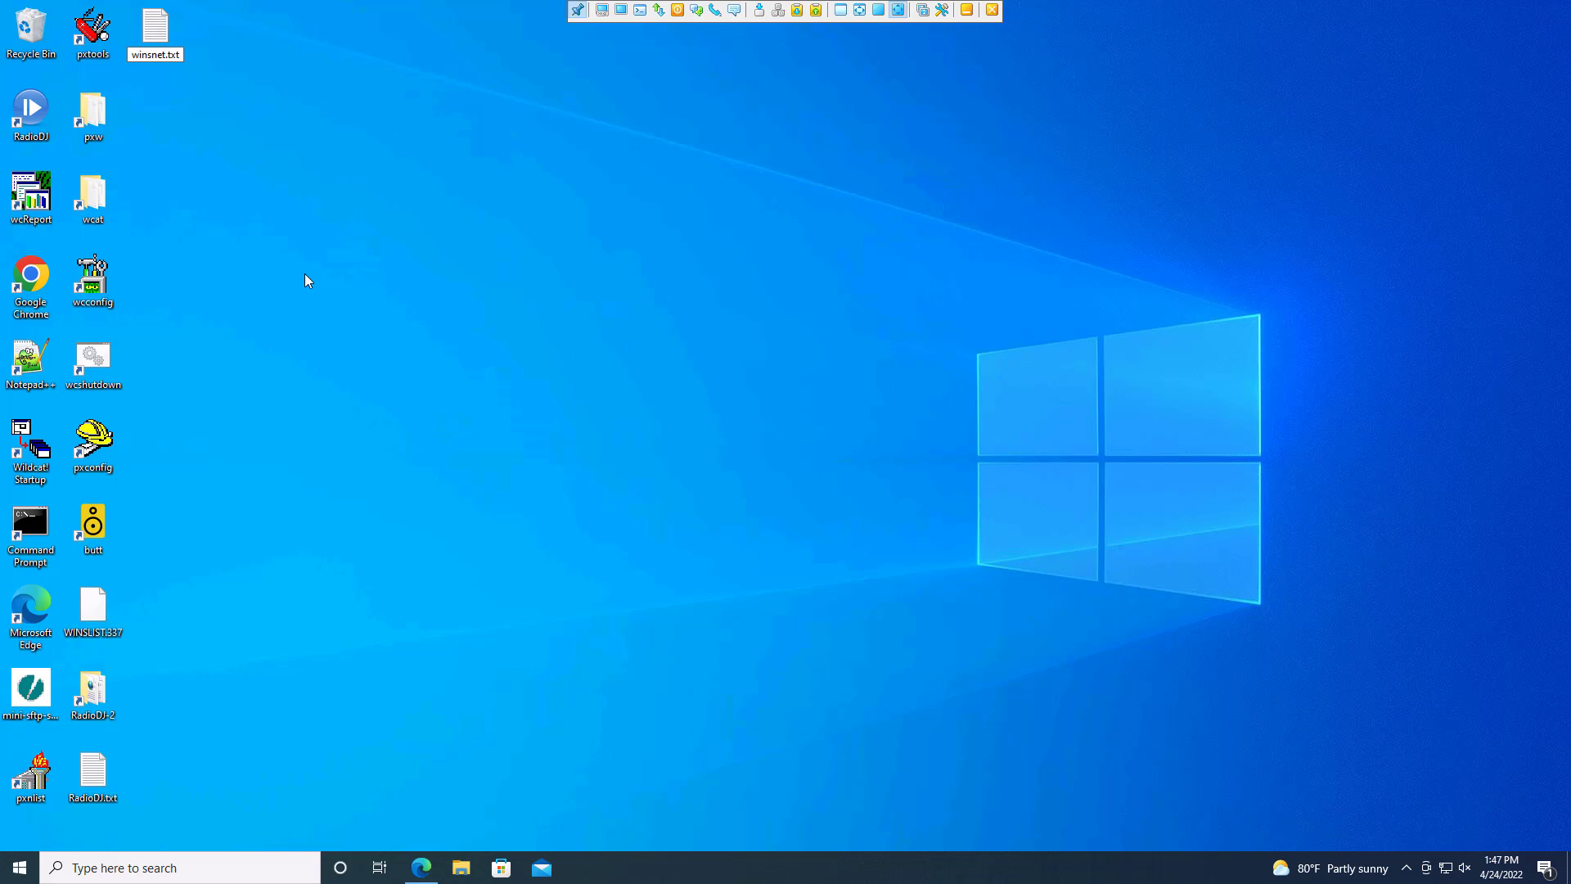
text(.bbs)
key(Return)
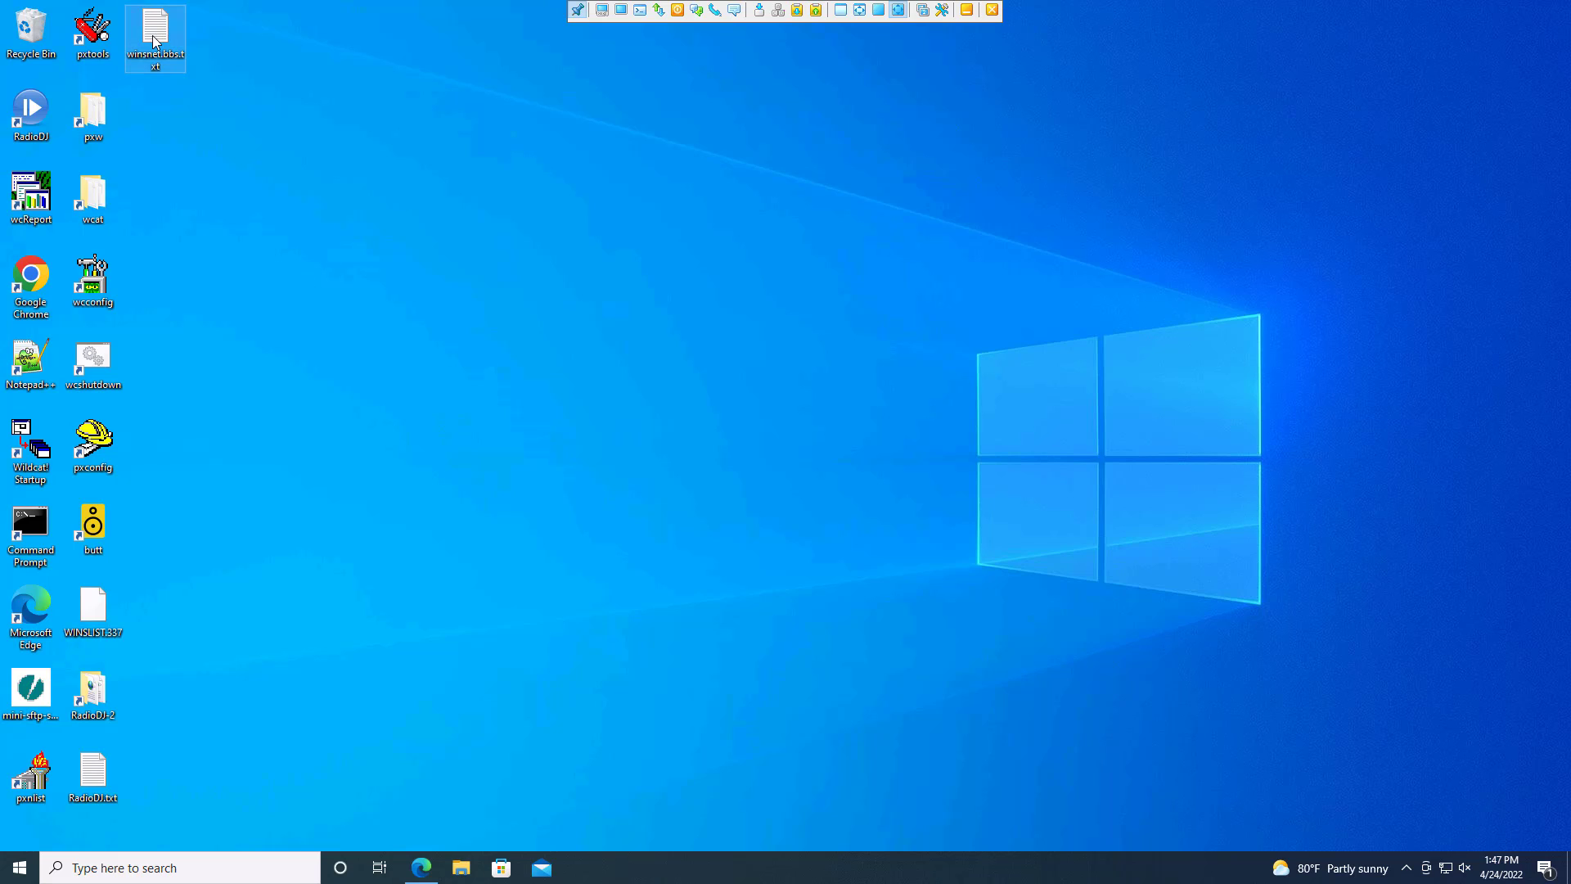
double_click(155, 43)
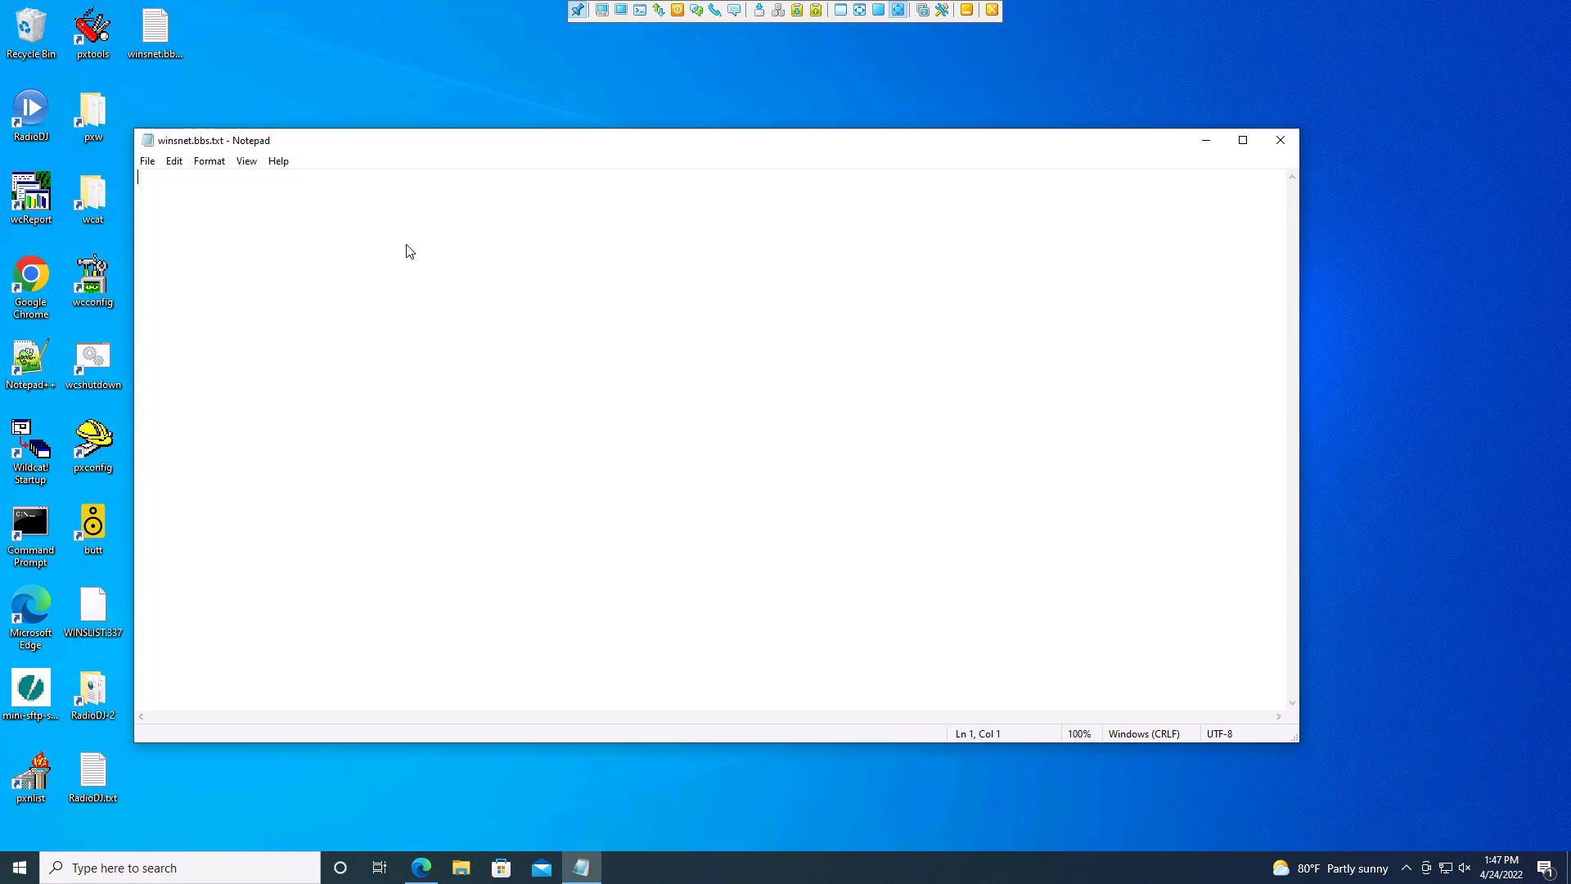
- Paste the copied WINS_ echo lines into winsnet.bbs.txt, save, and close Notepad
right_click(219, 204)
click(101, 270)
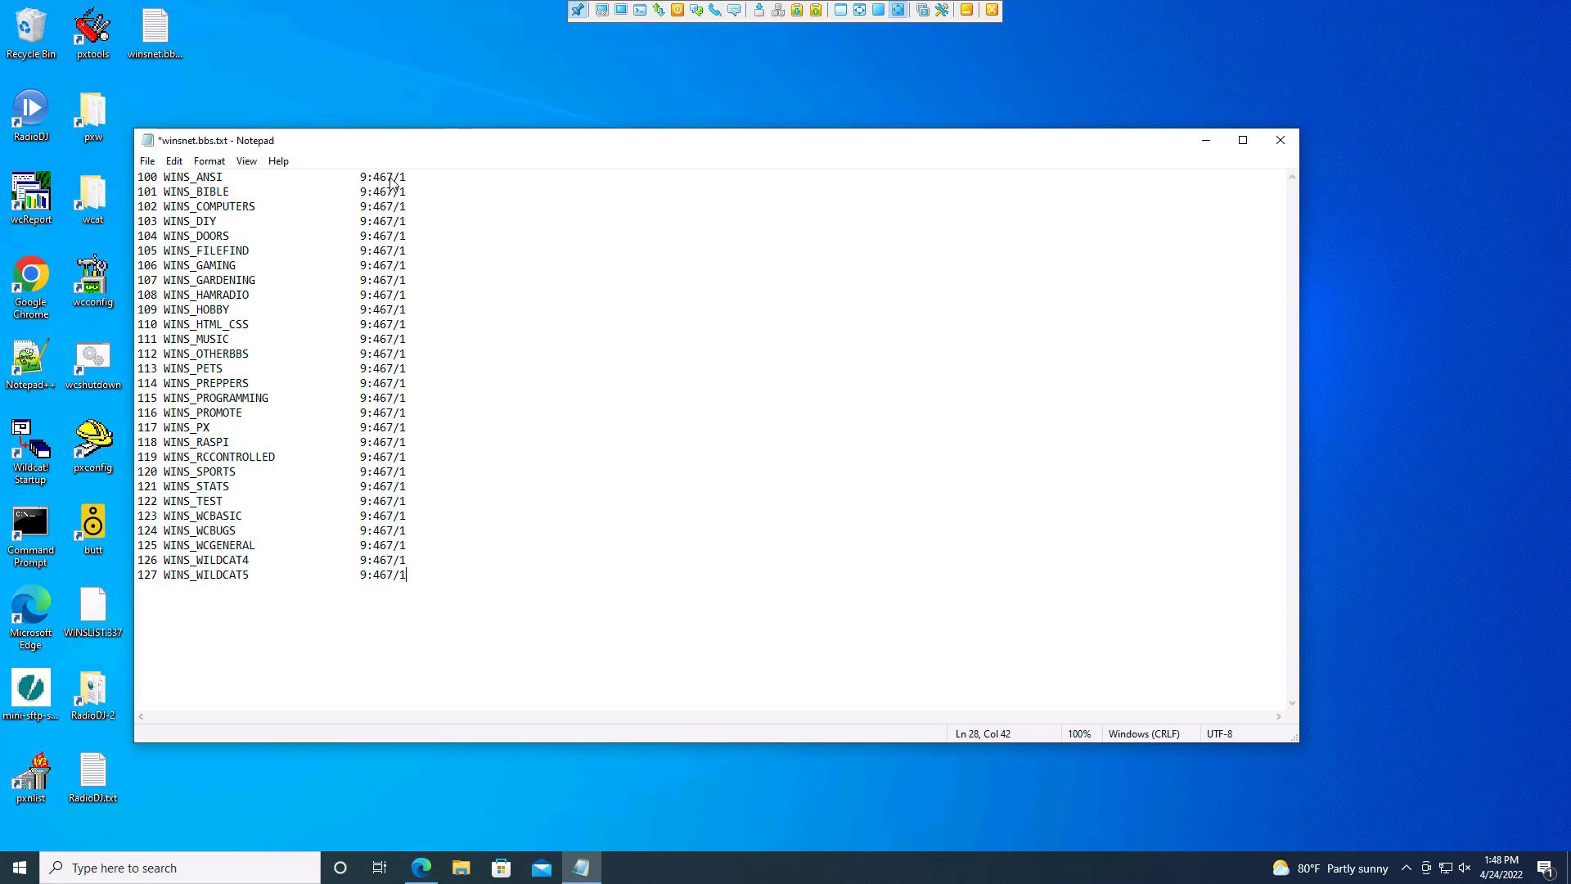
click(149, 161)
click(172, 235)
click(1282, 140)
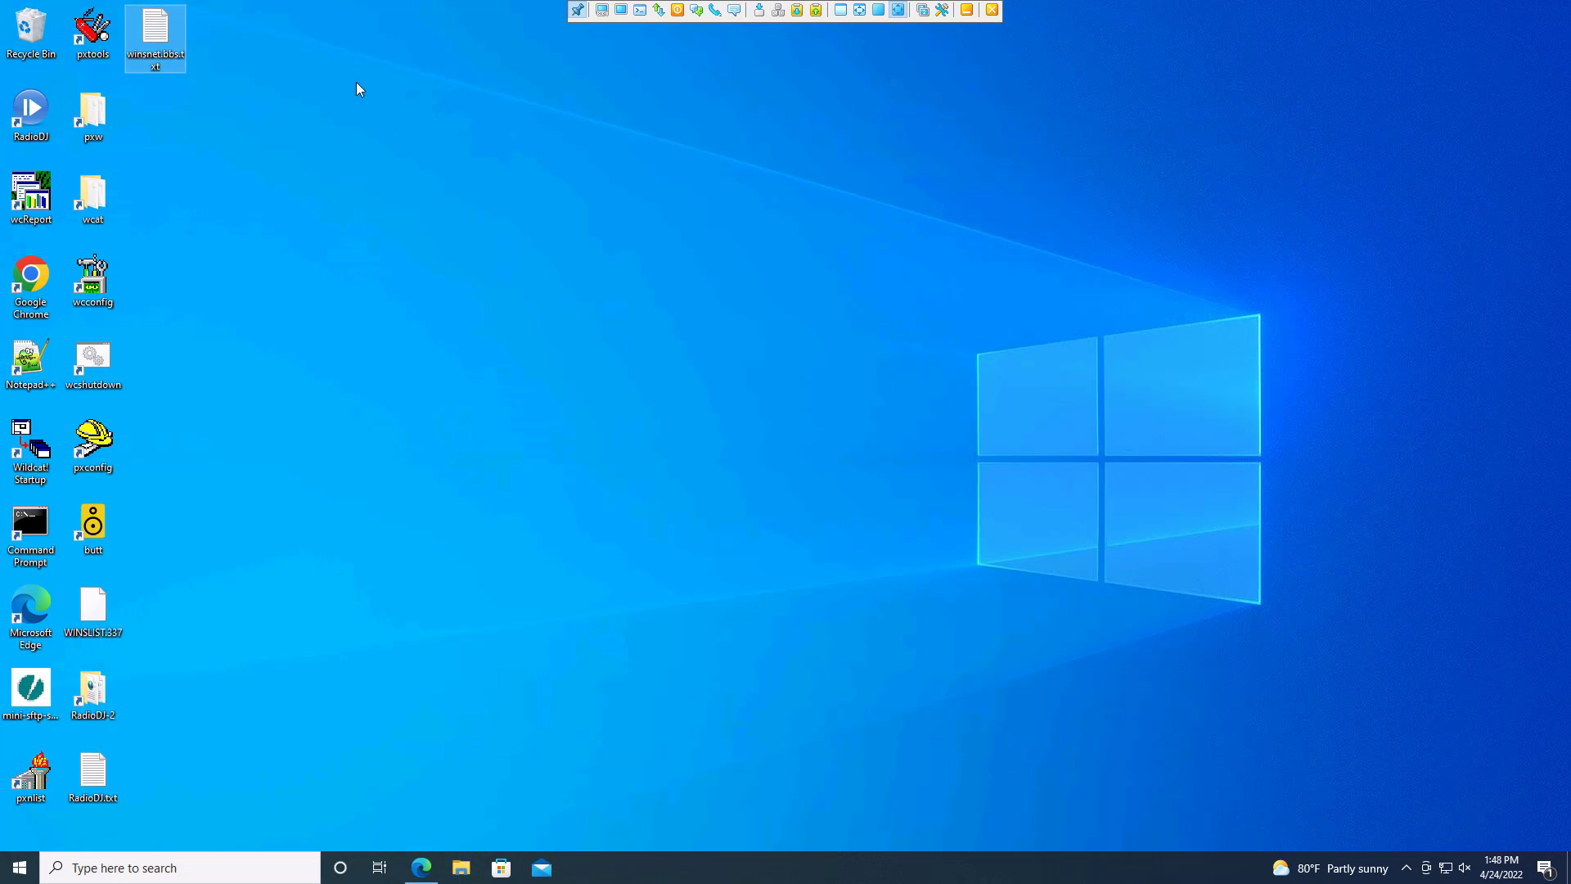
- Drop the .txt extension to make the file winsnet.bbs, confirming the extension change
click(179, 52)
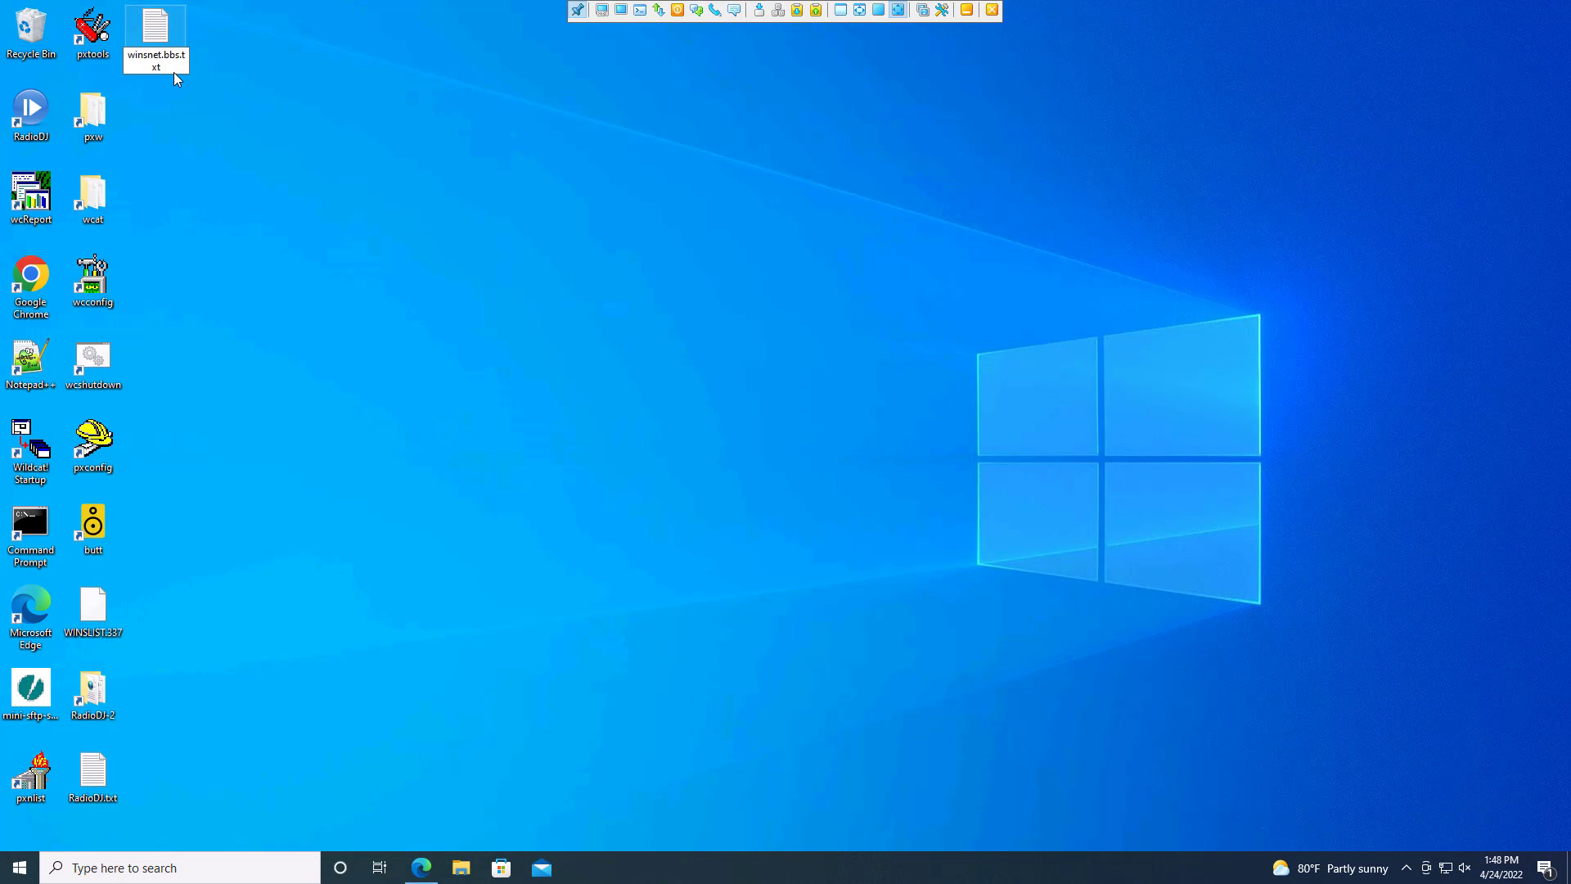
key(BackSpace)
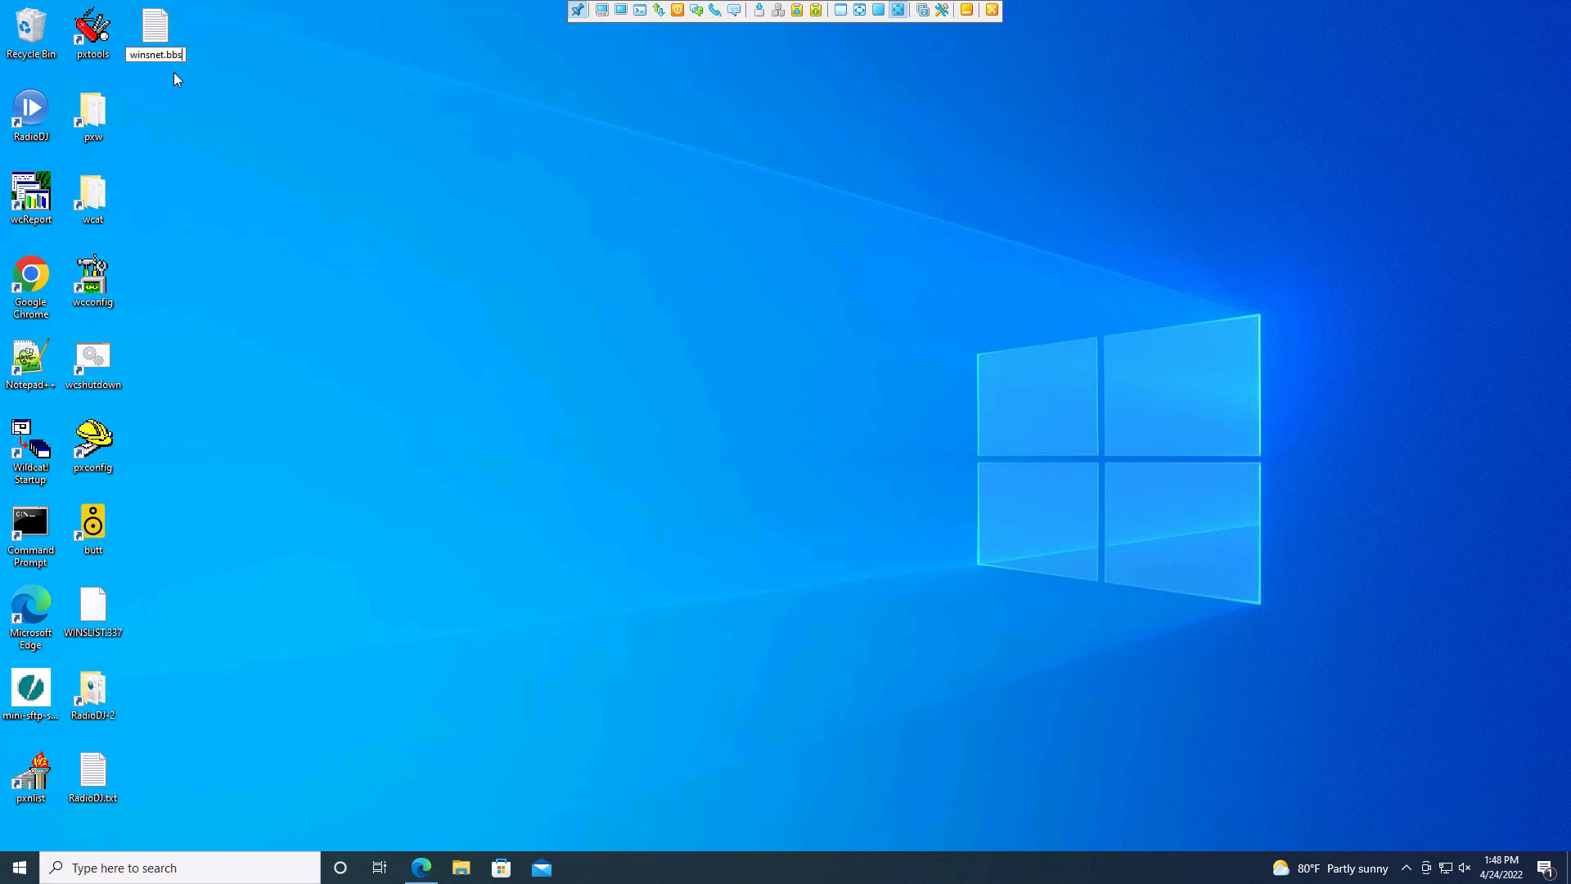
key(Return)
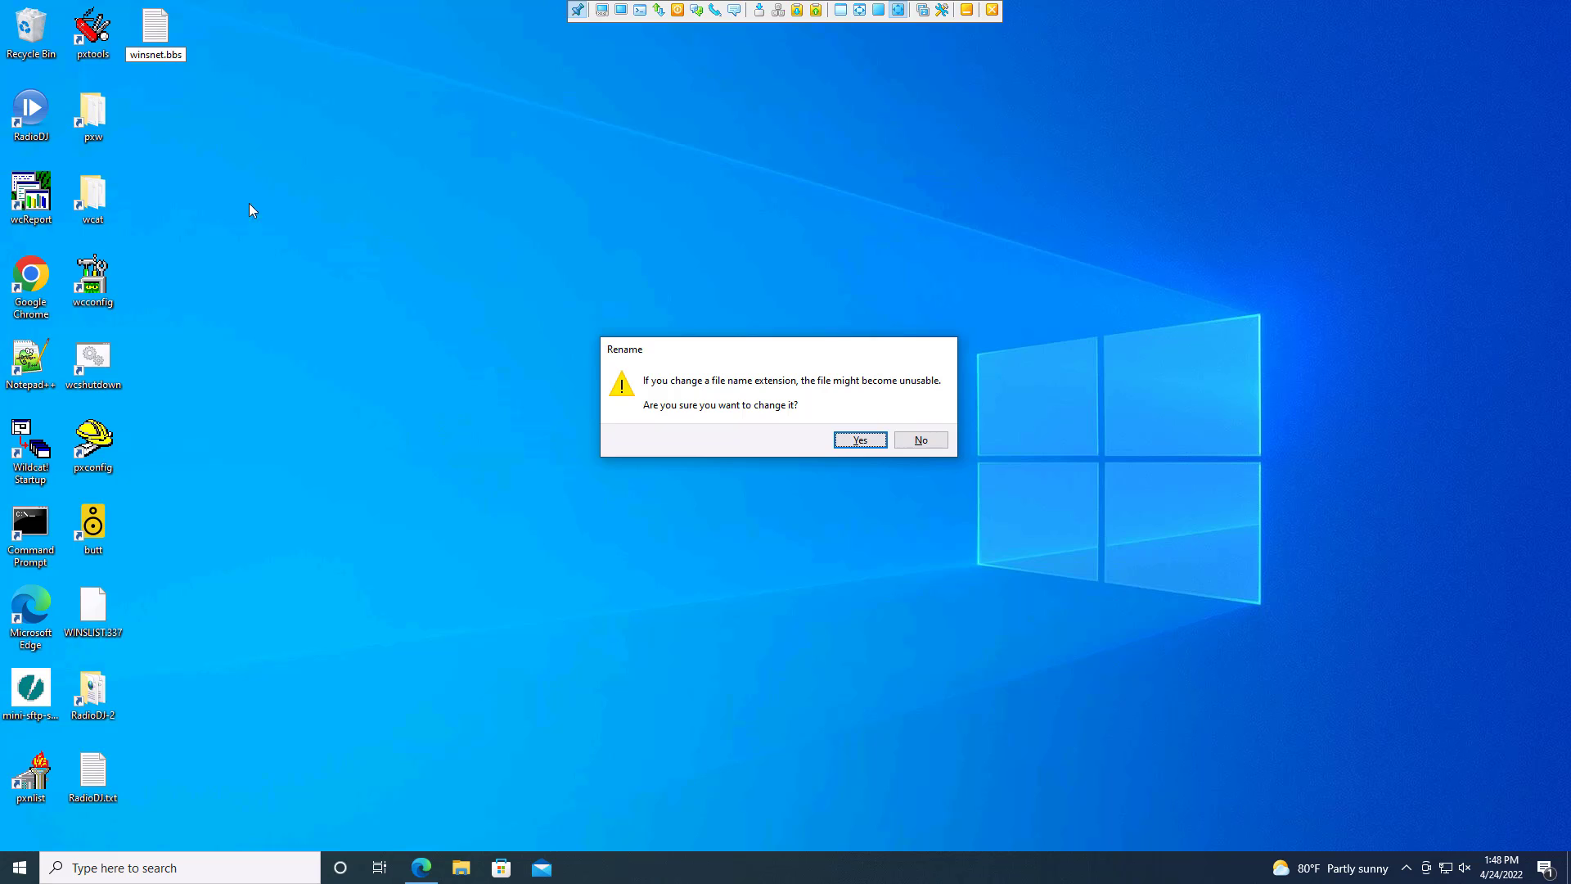
click(861, 442)
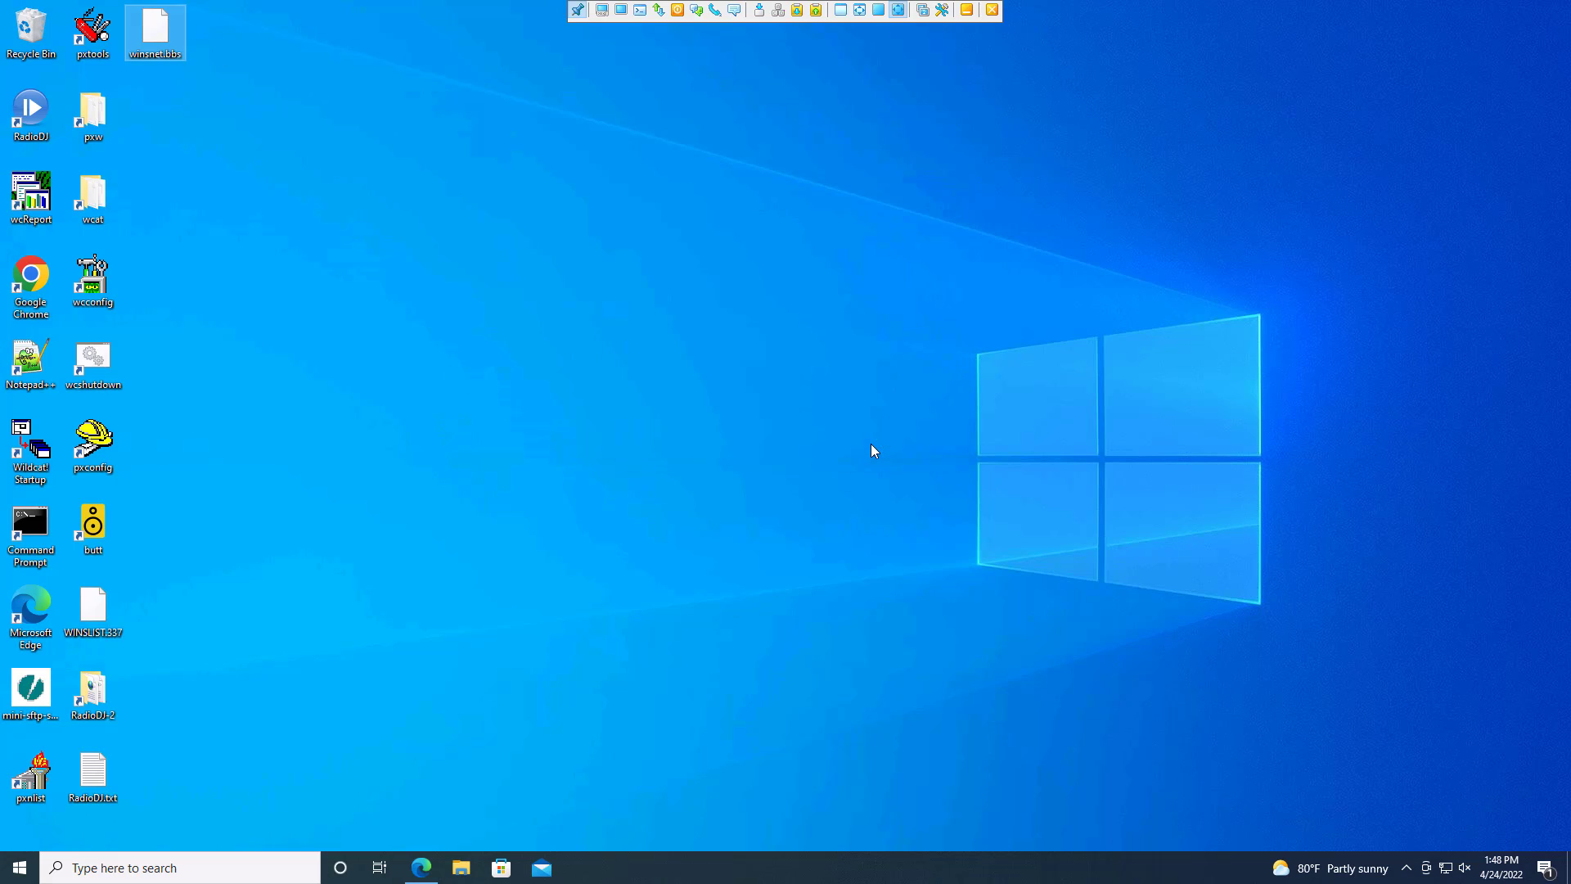
mouse_move(152, 23)
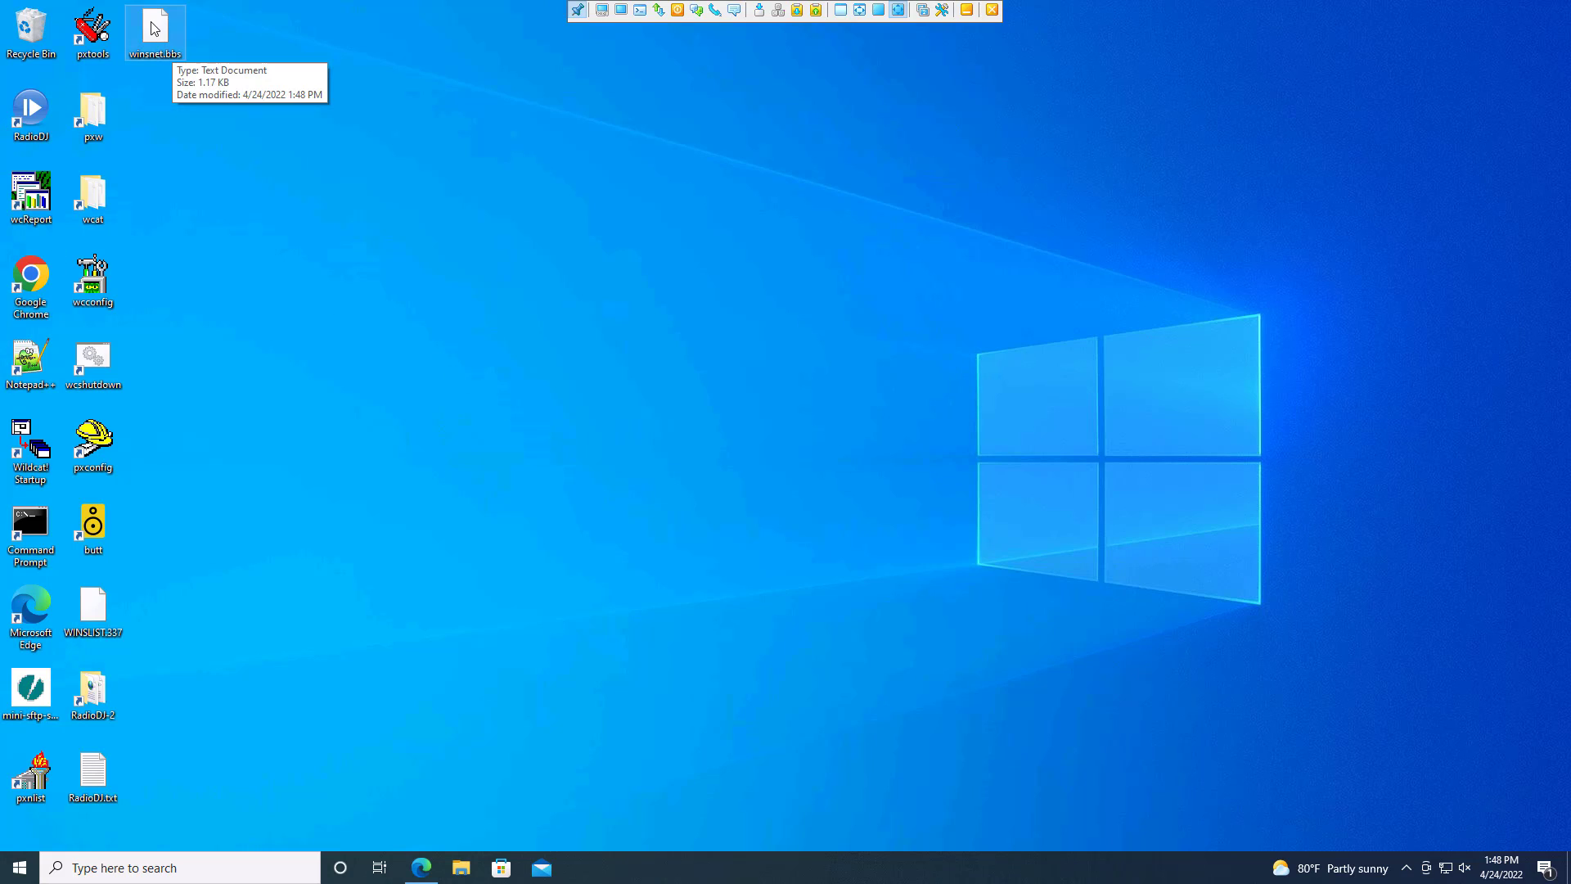
- Restore the Fido-Tools results and select all WINS_ names in the AddNews File box
click(421, 868)
scroll(839, 327, down, 12)
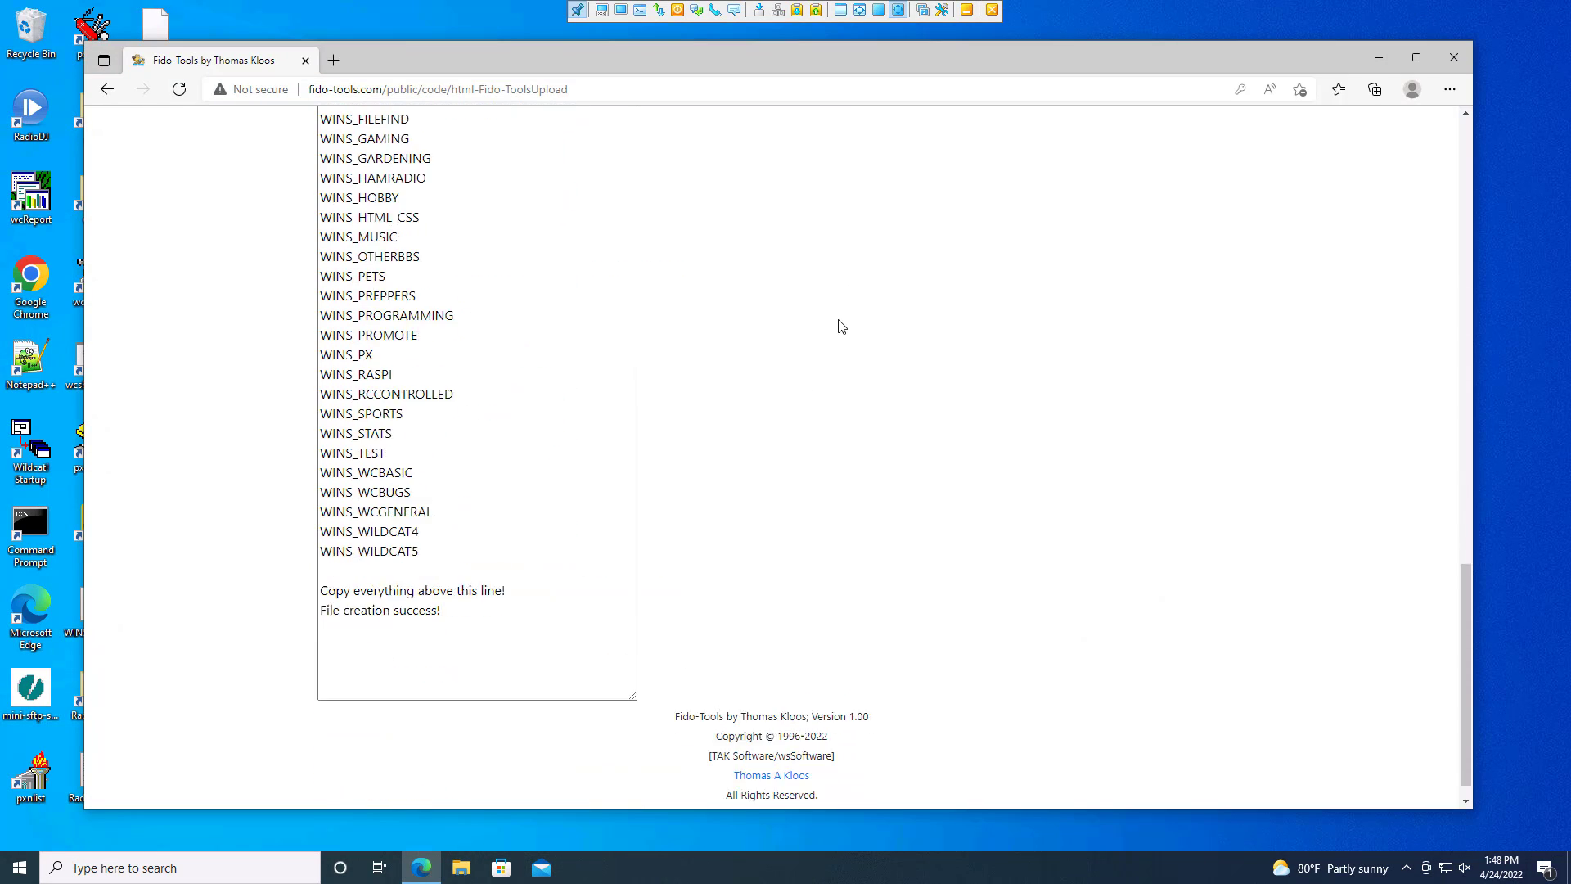
scroll(851, 329, up, 3)
scroll(851, 329, up, 1)
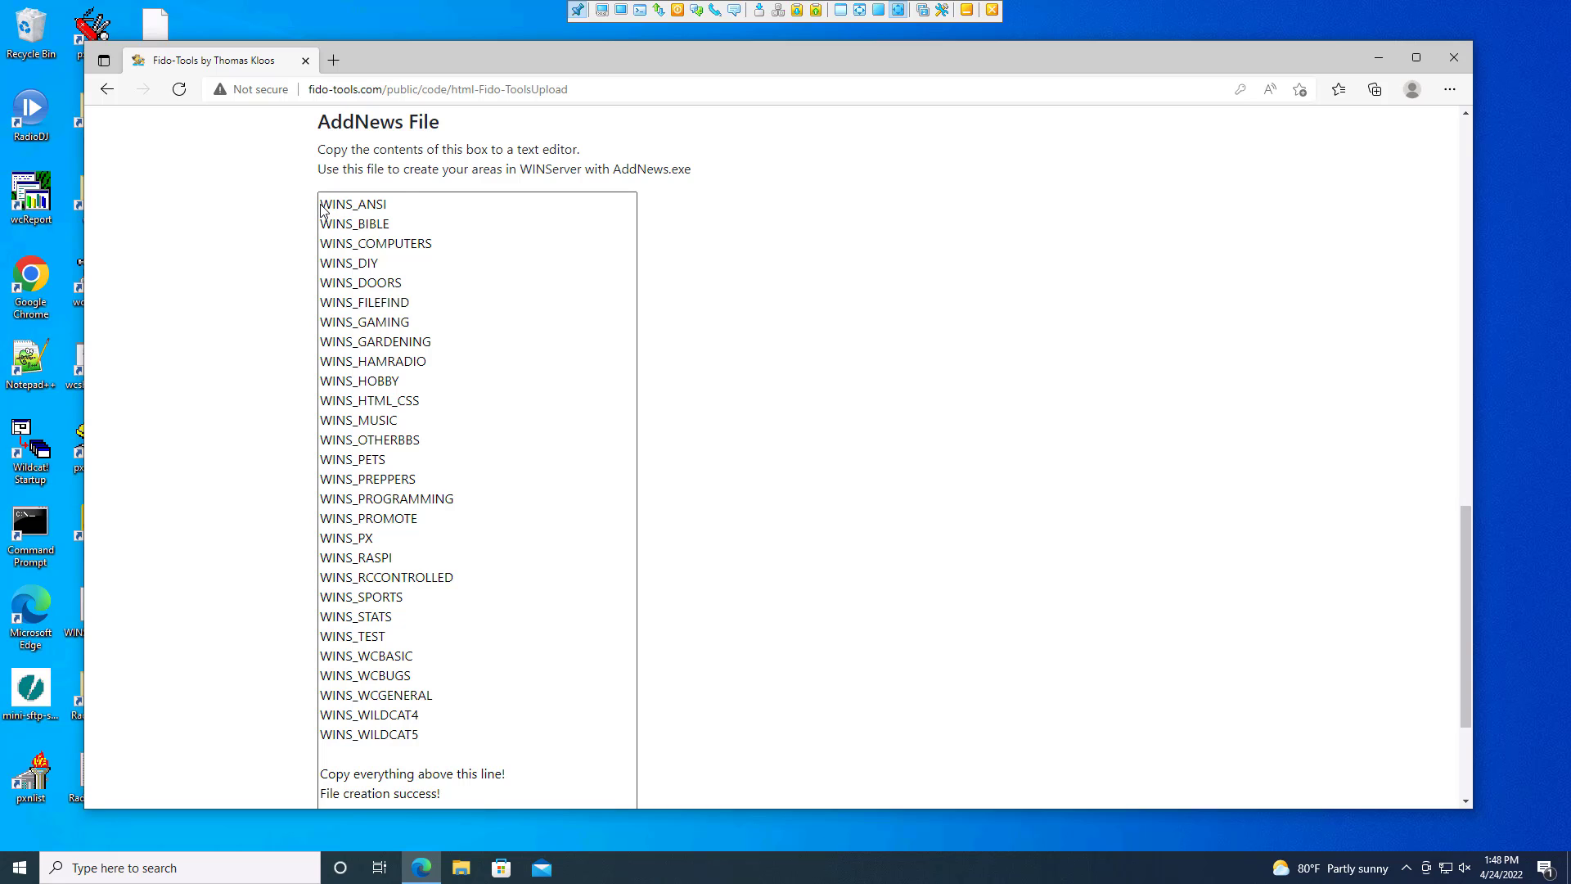
drag(322, 211, 444, 734)
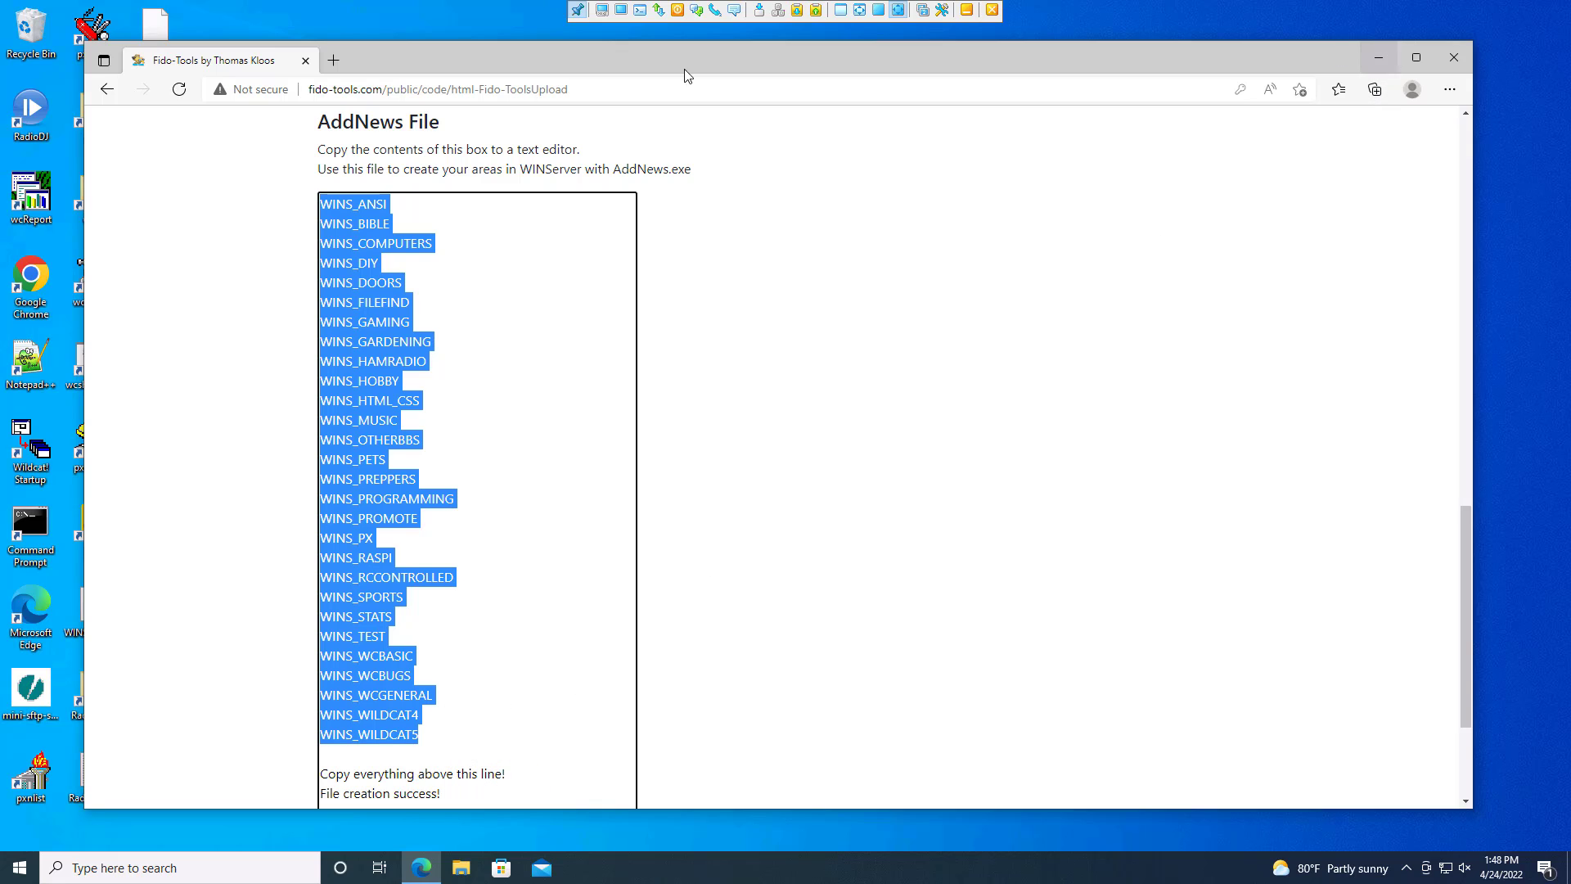
right_click(294, 18)
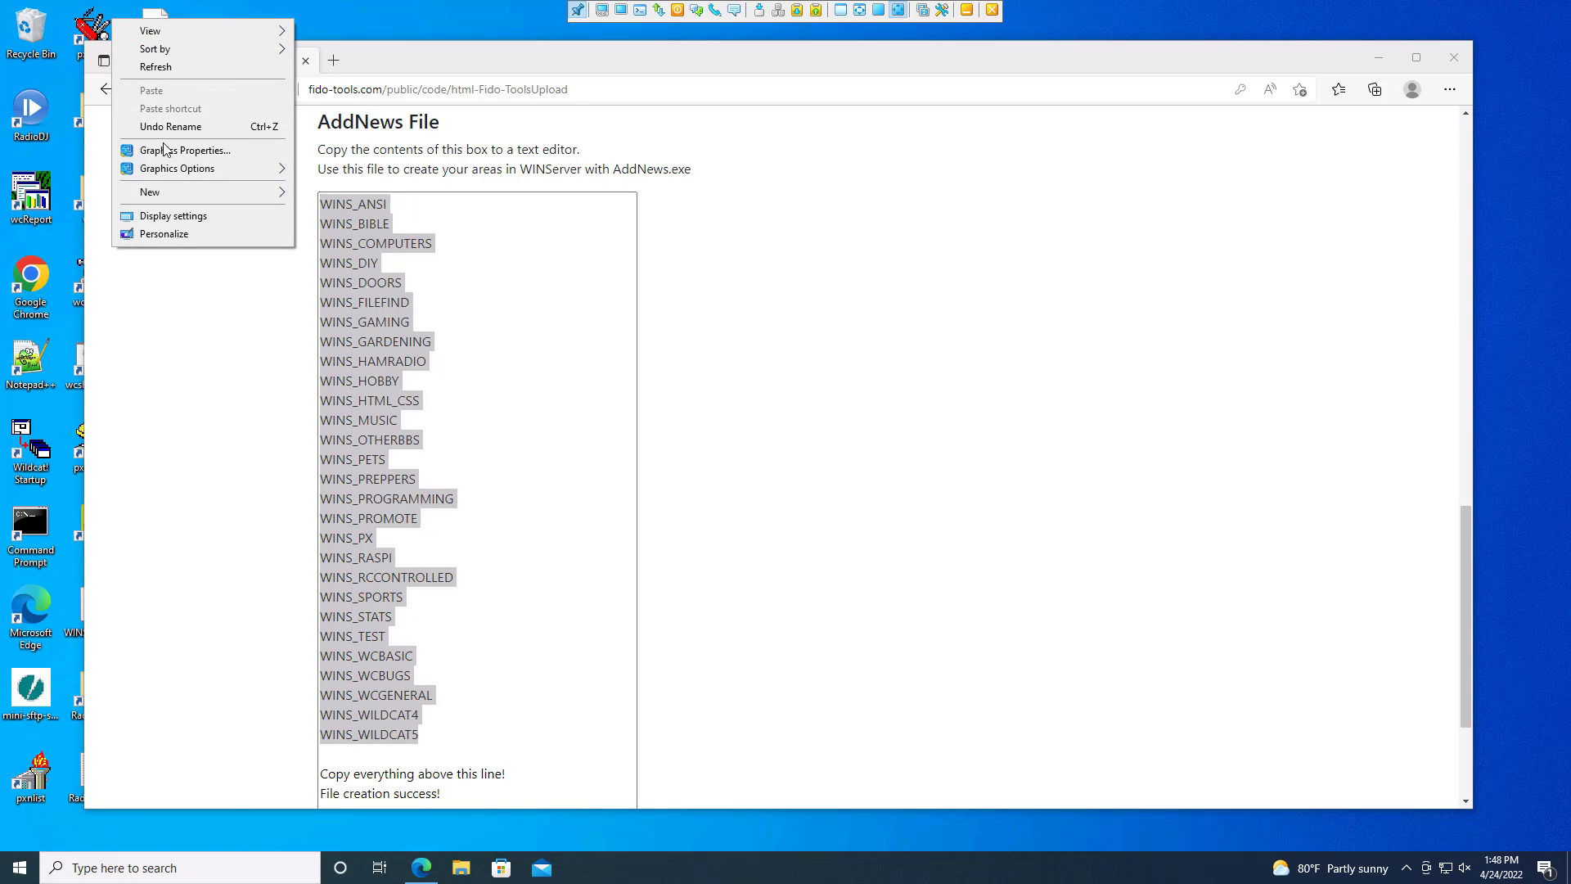
- Create a new desktop text document, paste the WINS_ name list into it, and save
mouse_move(157, 193)
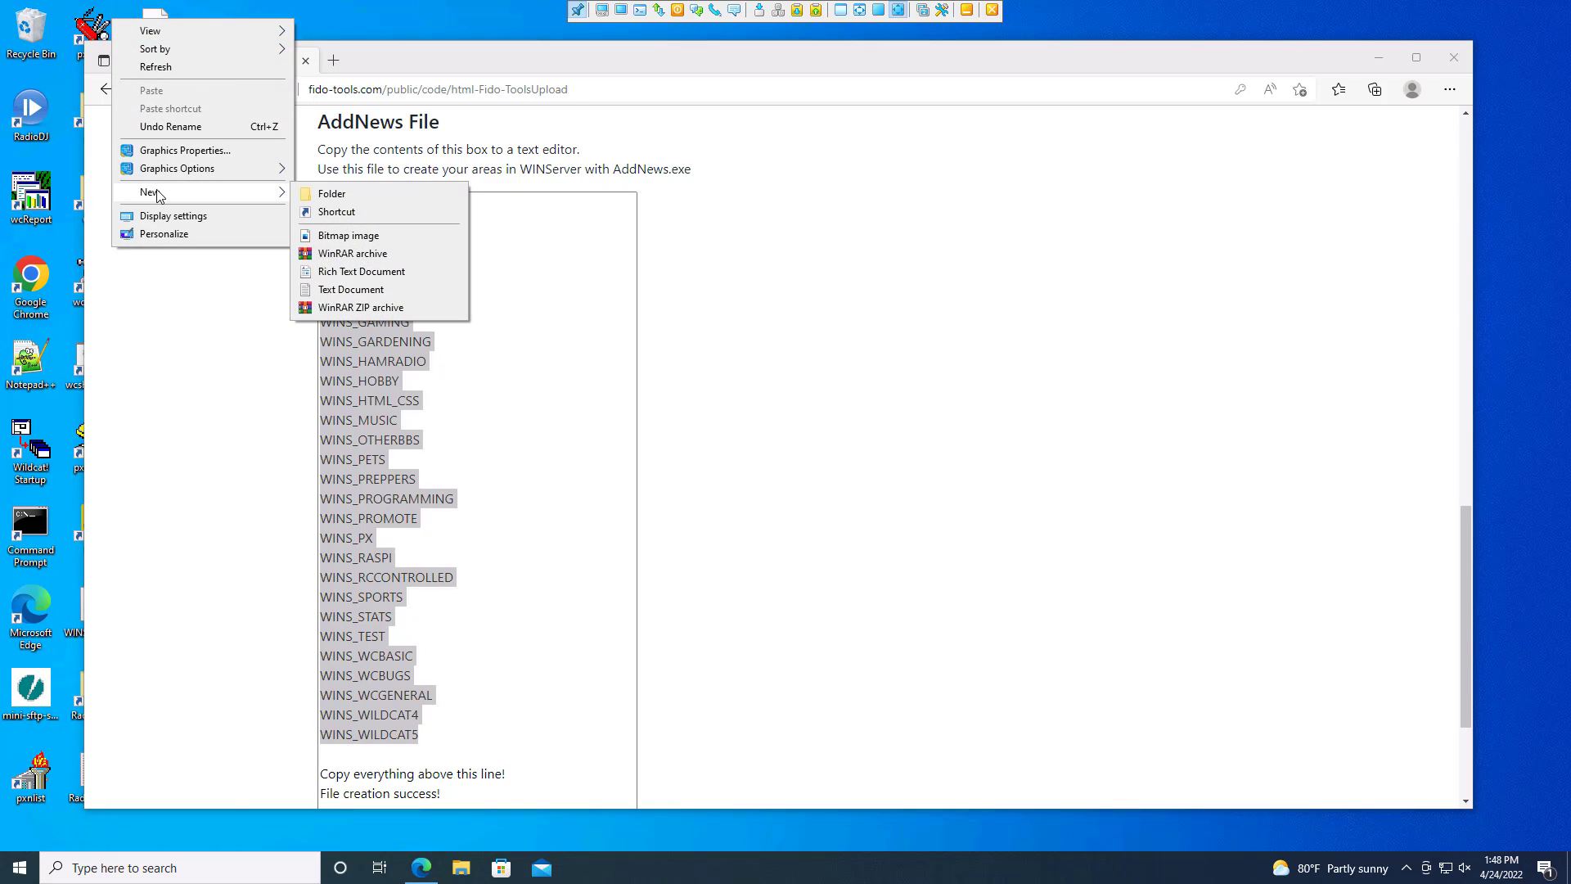
click(352, 296)
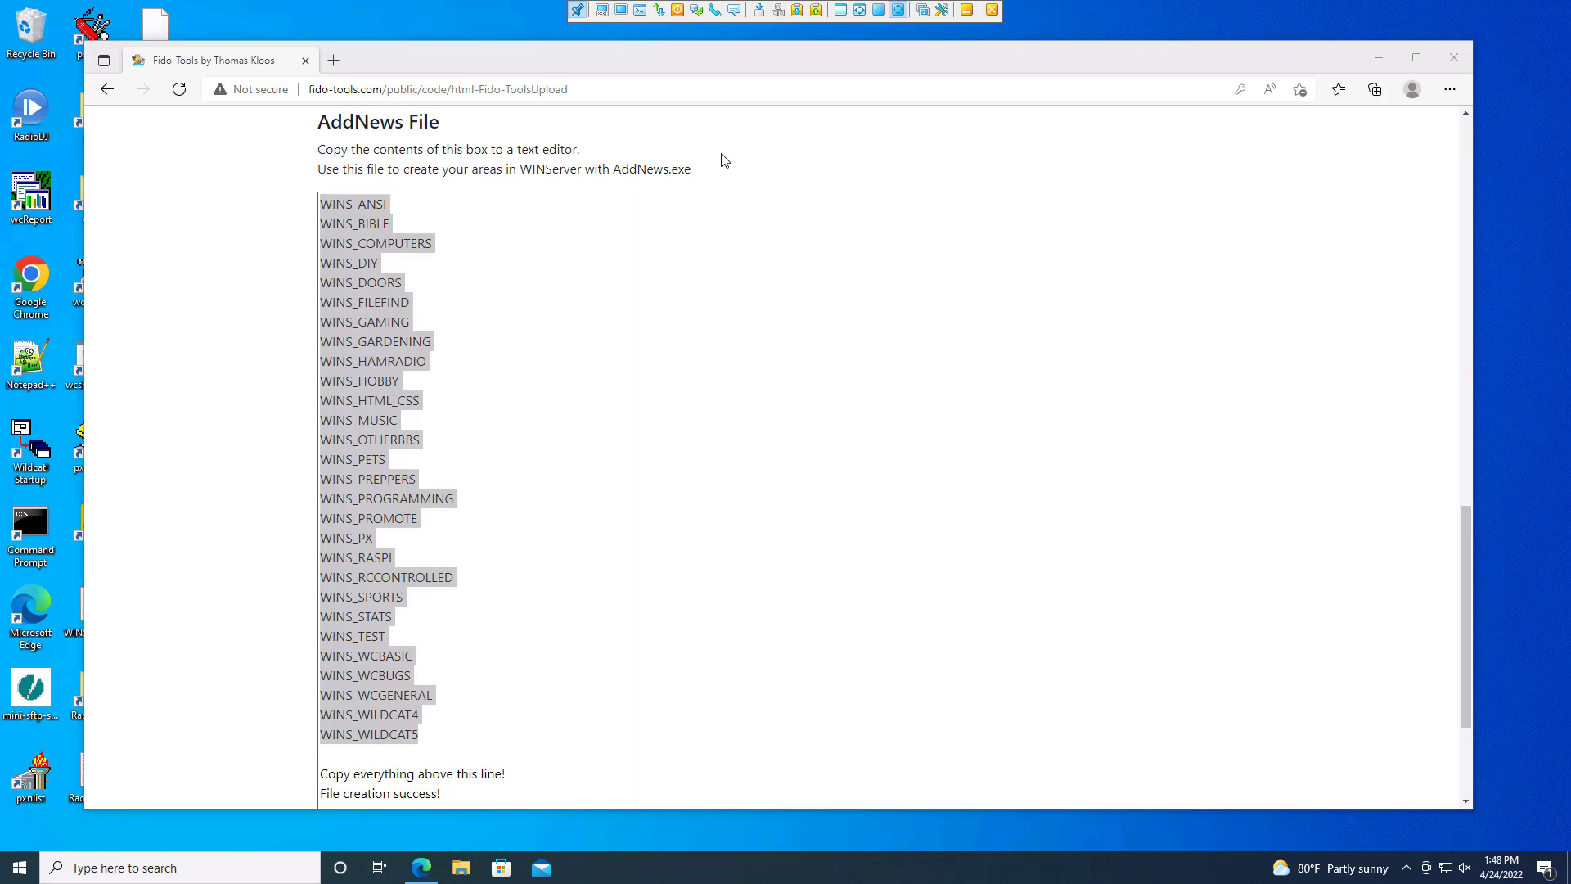
click(1378, 57)
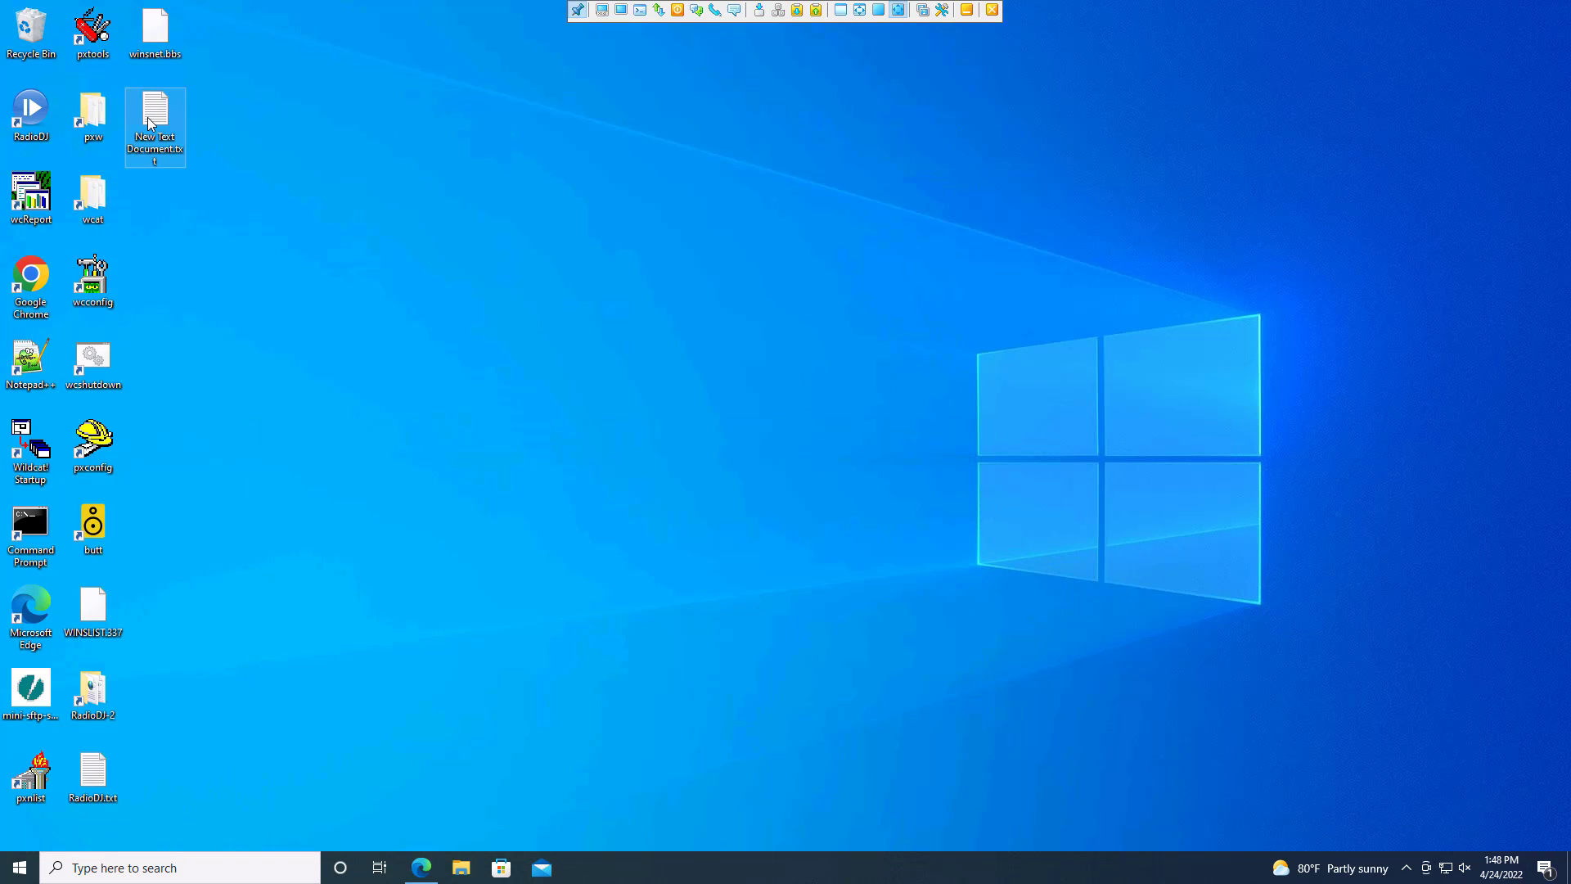
double_click(159, 121)
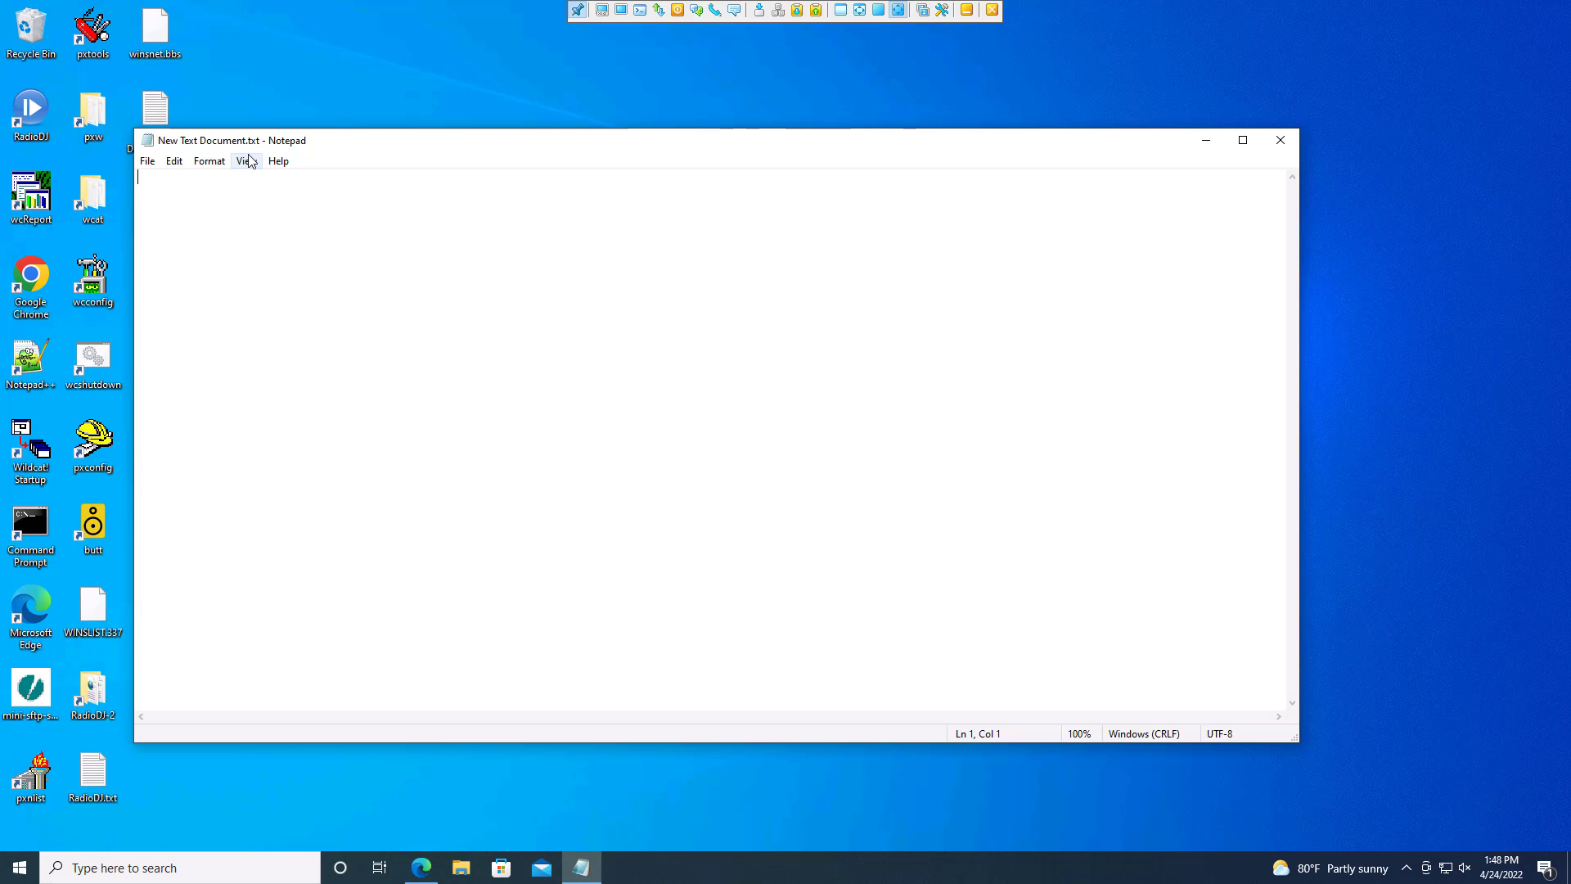
key(ctrl+v)
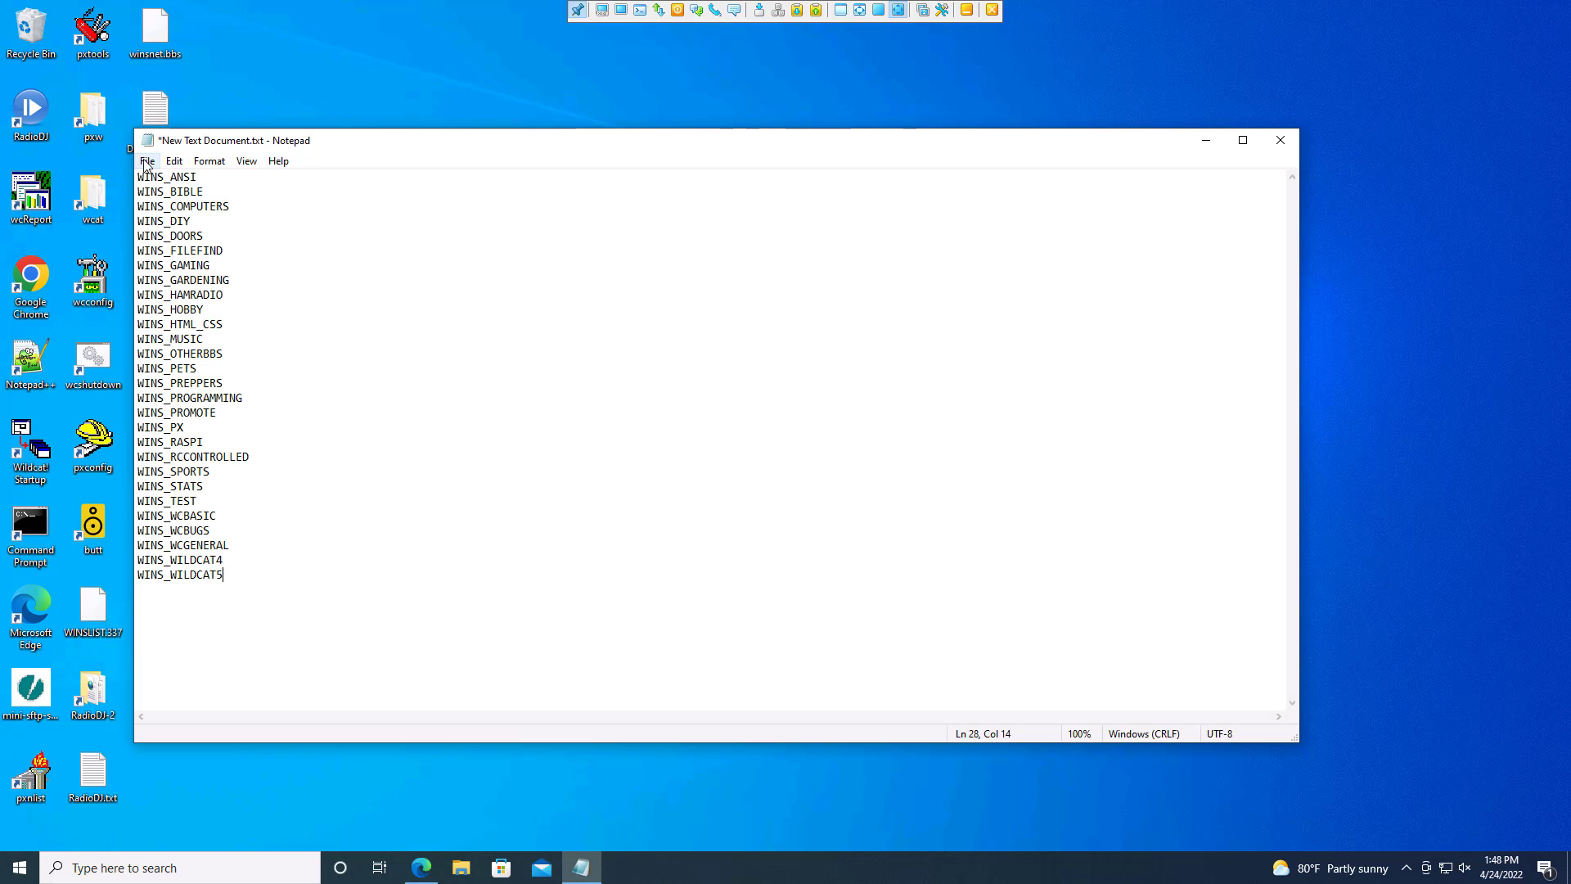
click(147, 161)
click(173, 234)
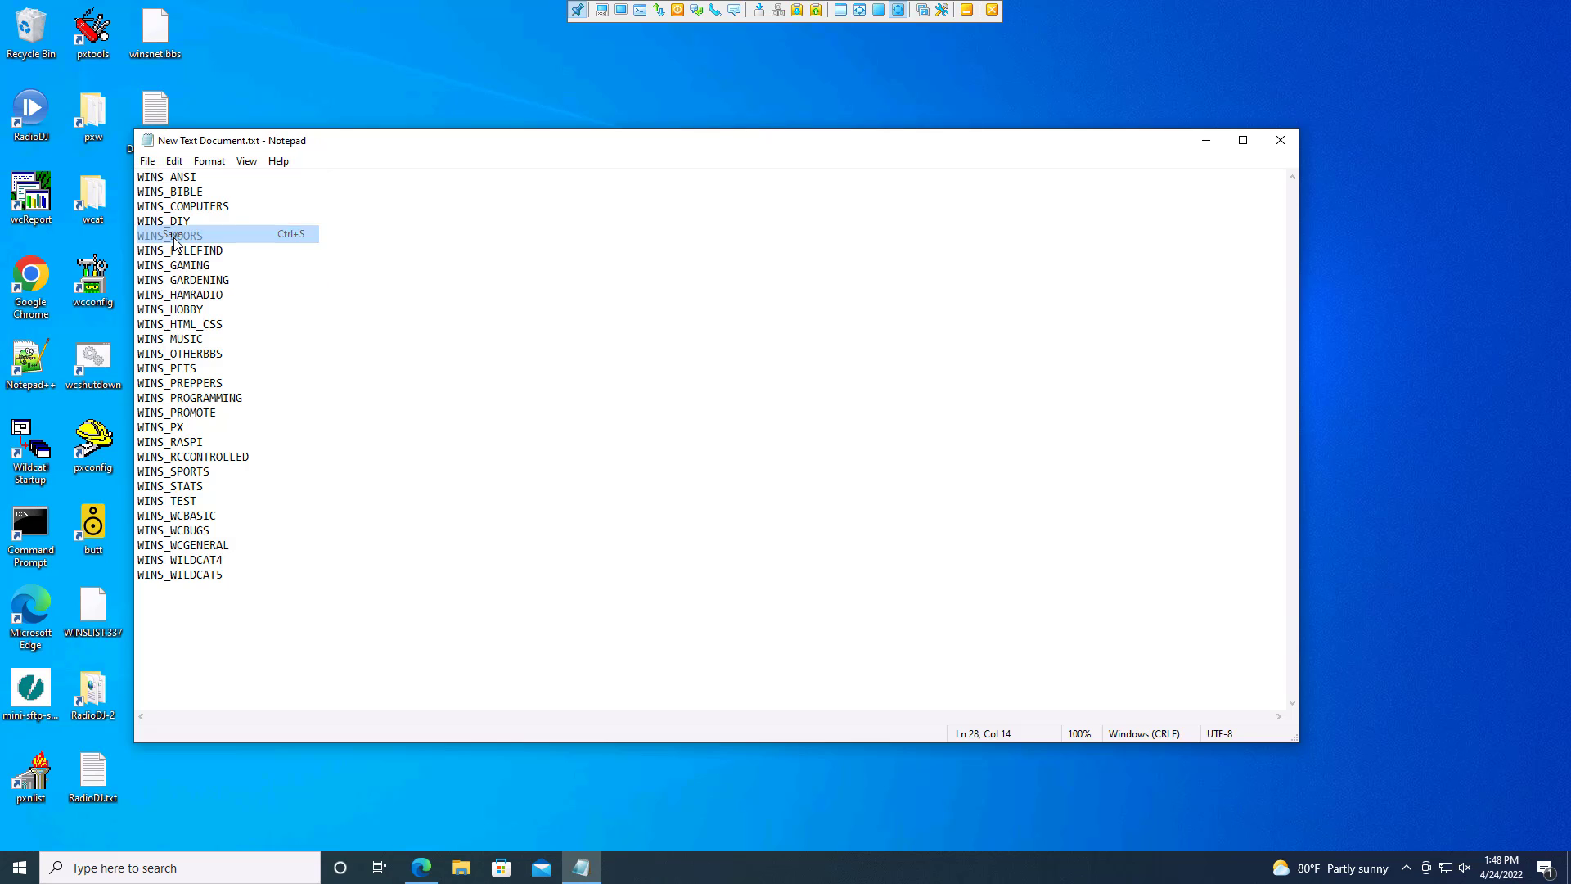
click(1280, 143)
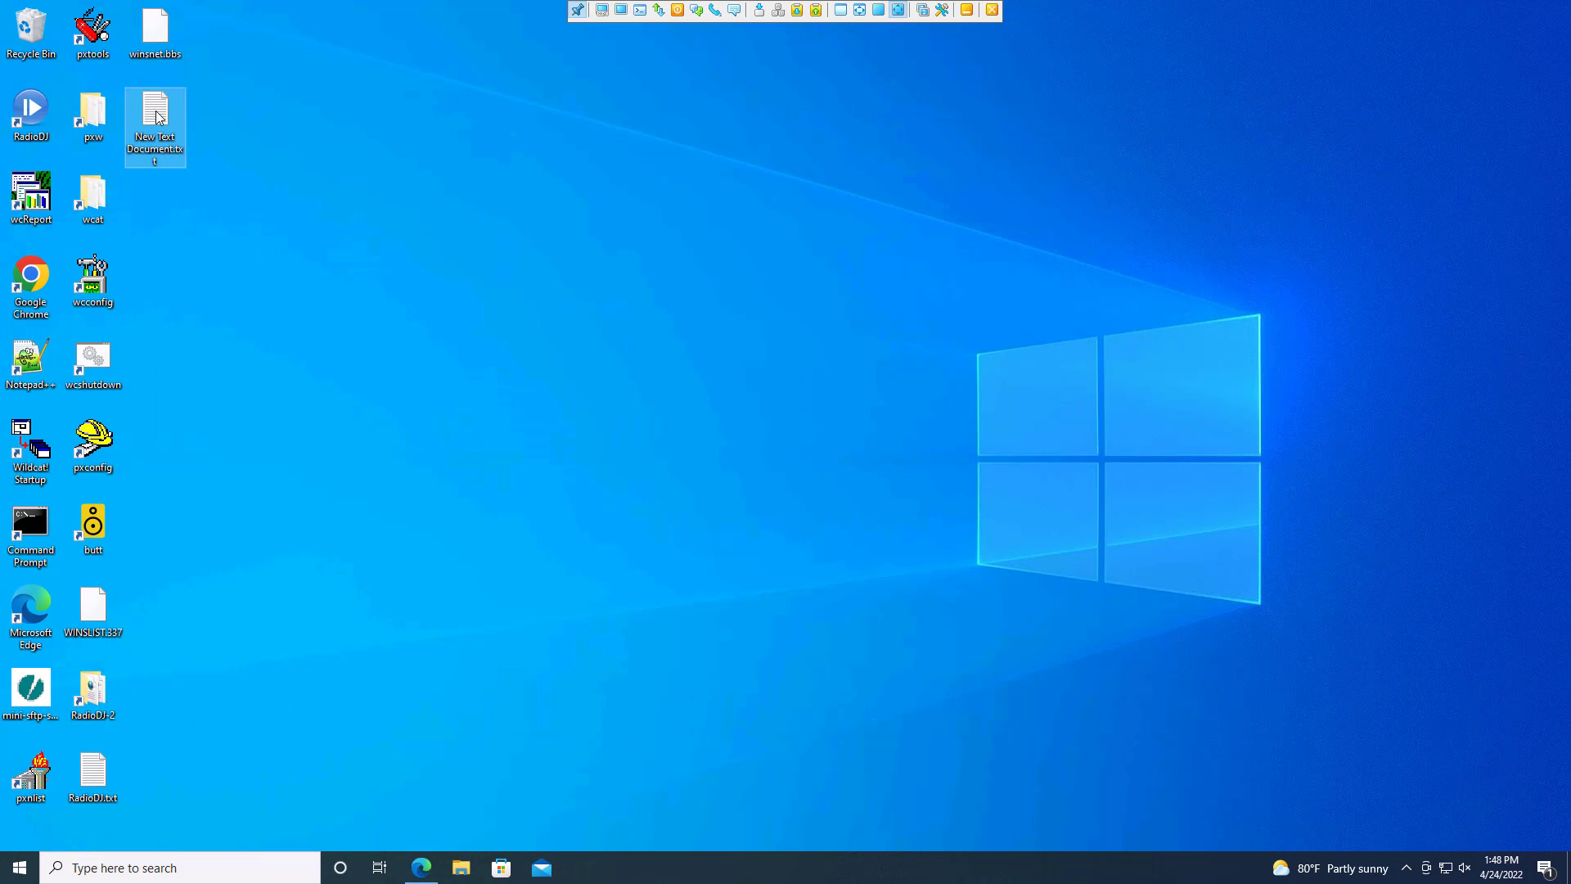
- Rename the new text document to winsnet.txt
click(166, 155)
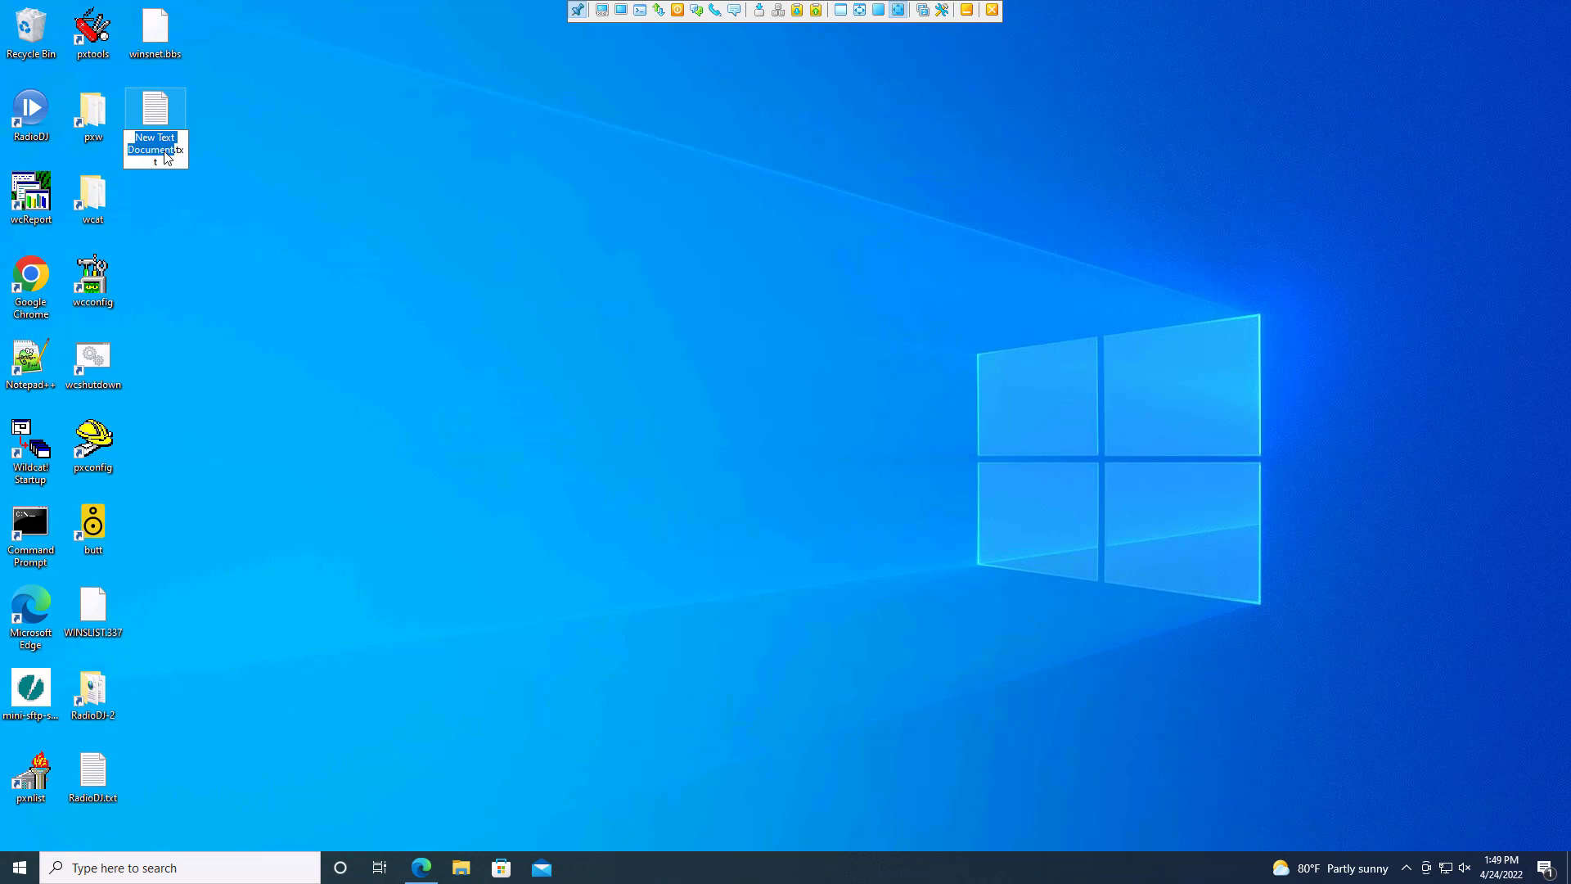
text(winsnet)
key(Return)
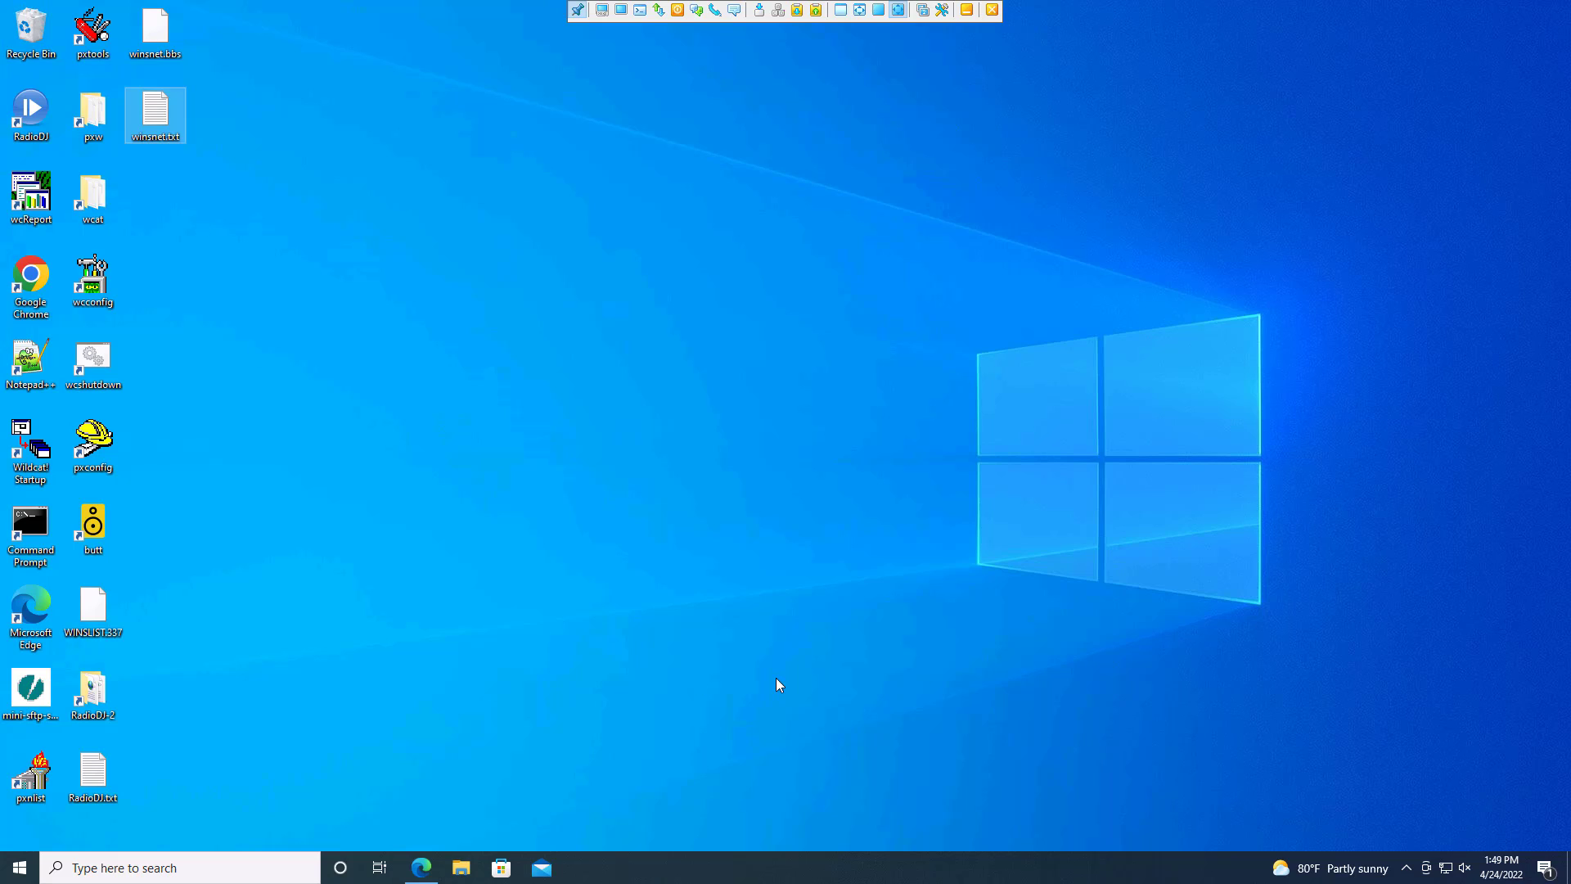
- Launch Wildcat! Startup and start the server now
click(1406, 868)
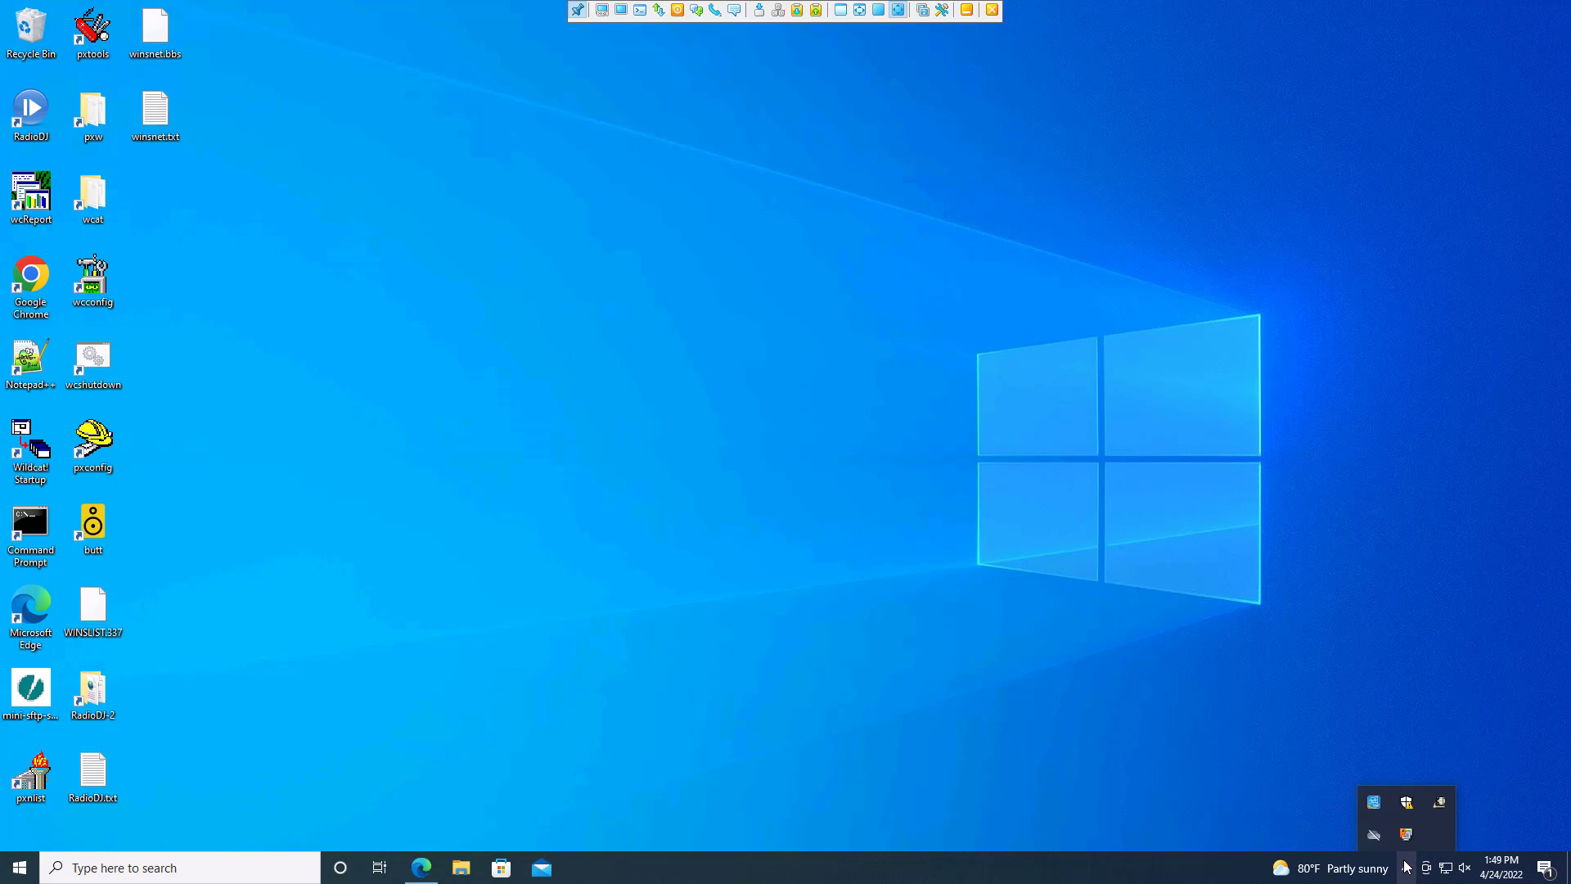
click(1190, 652)
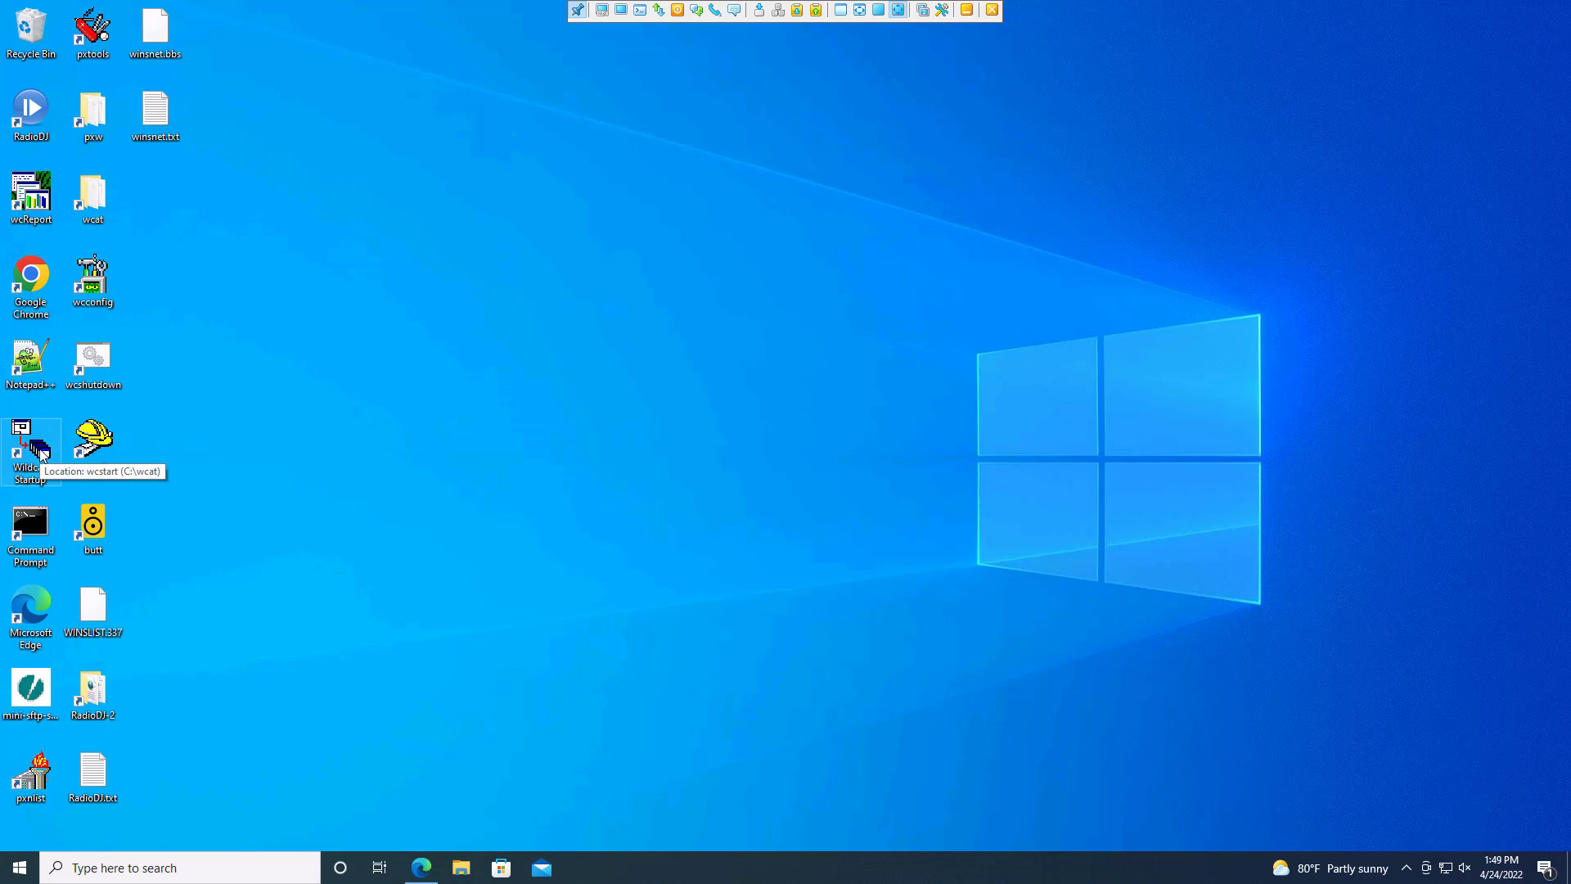
double_click(42, 450)
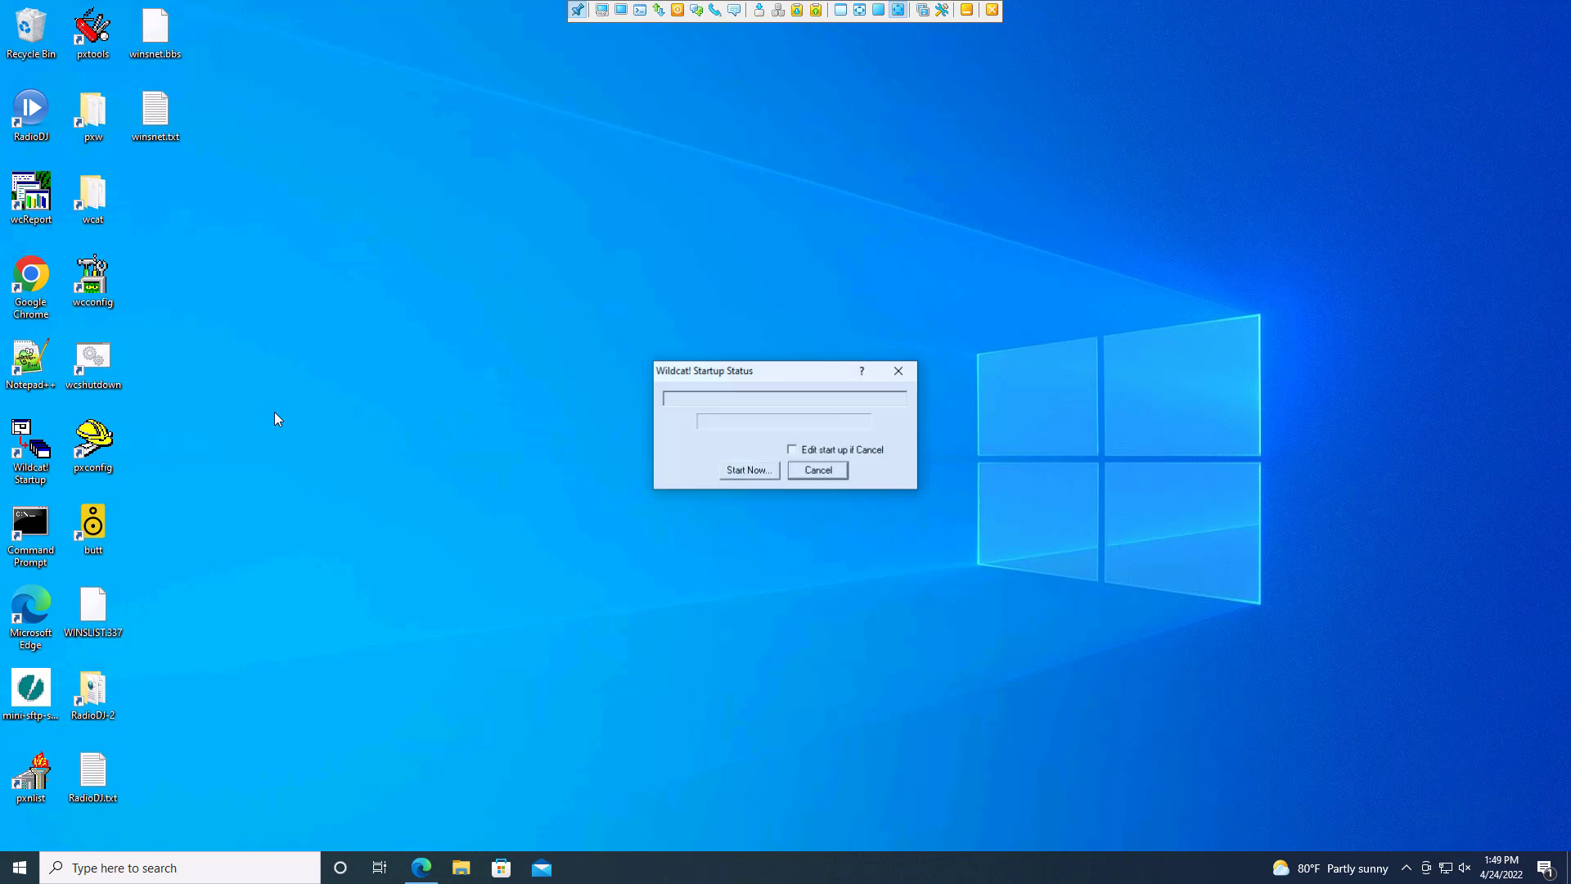
click(757, 471)
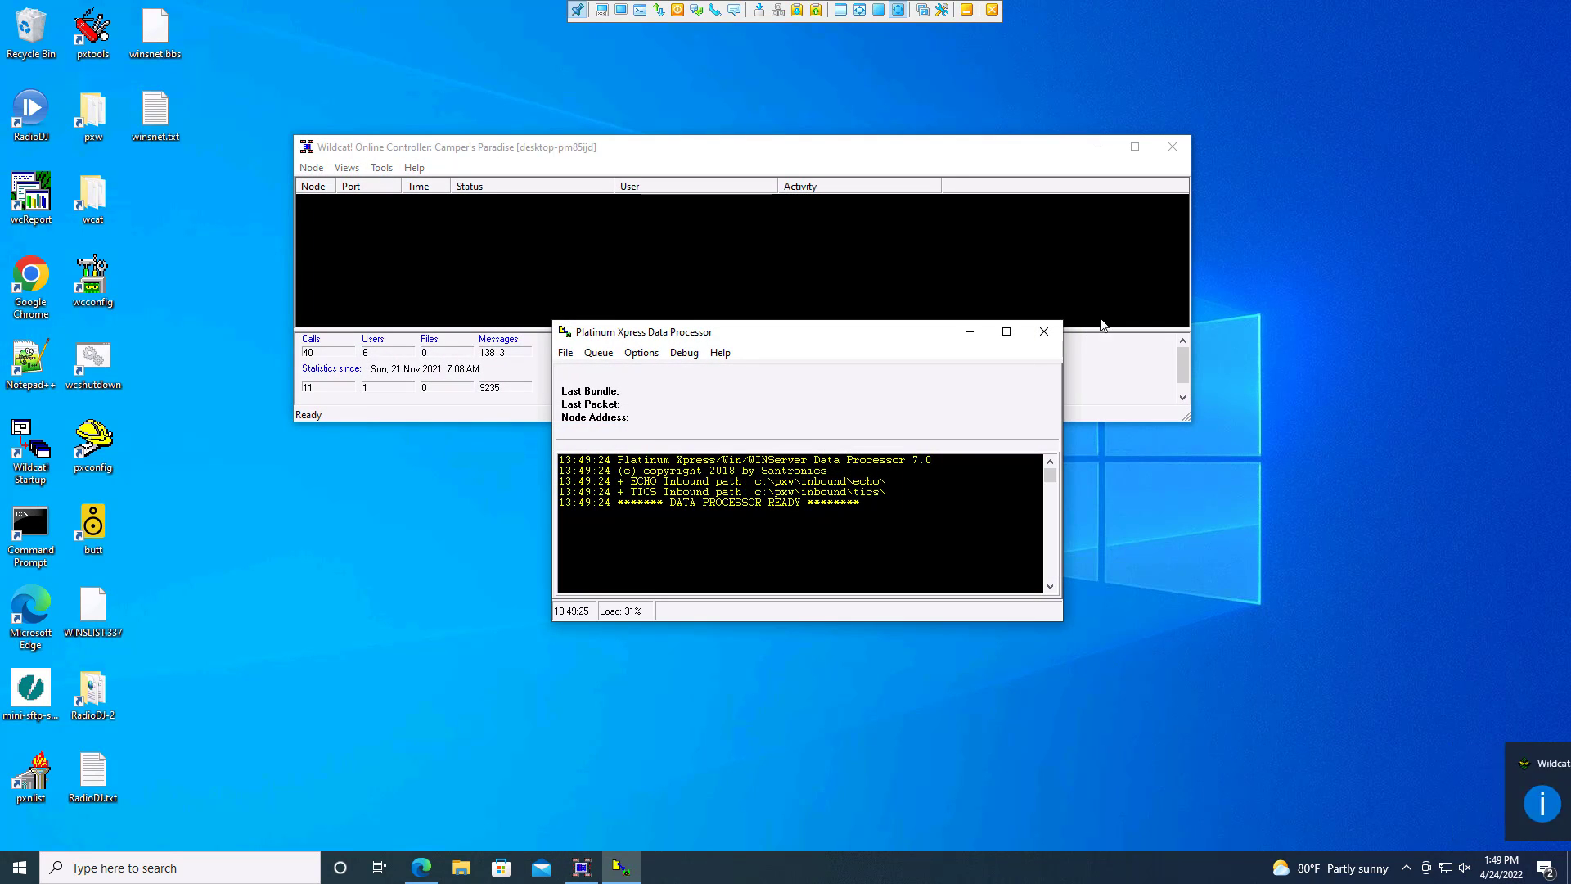
- Shut down the PX Data Processor, dismiss the node warning, and move the Online Controller aside
click(1044, 331)
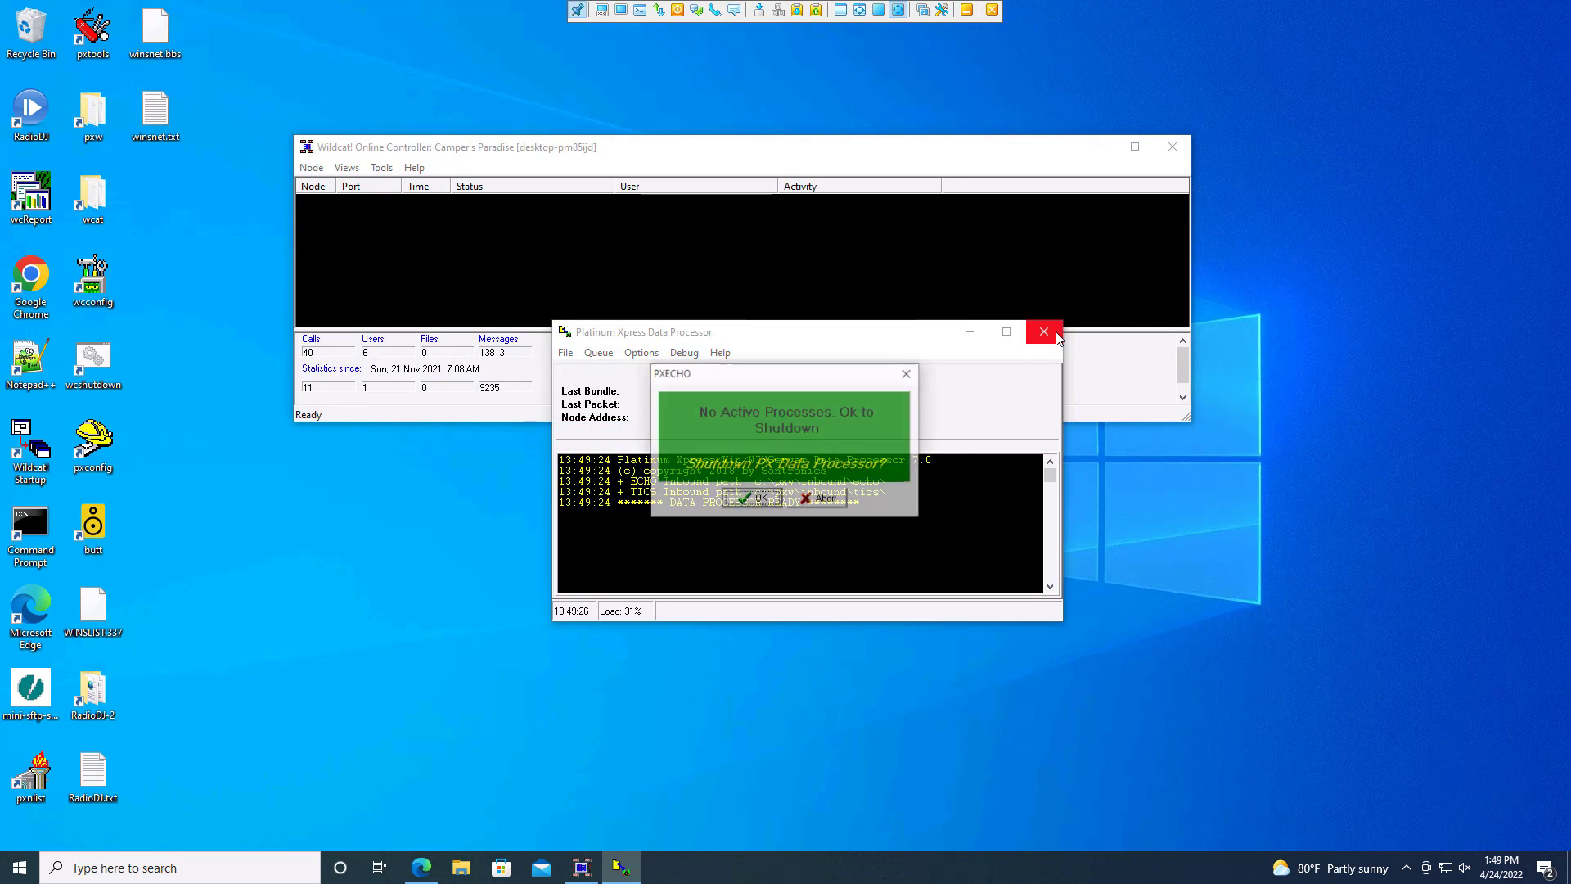
click(748, 498)
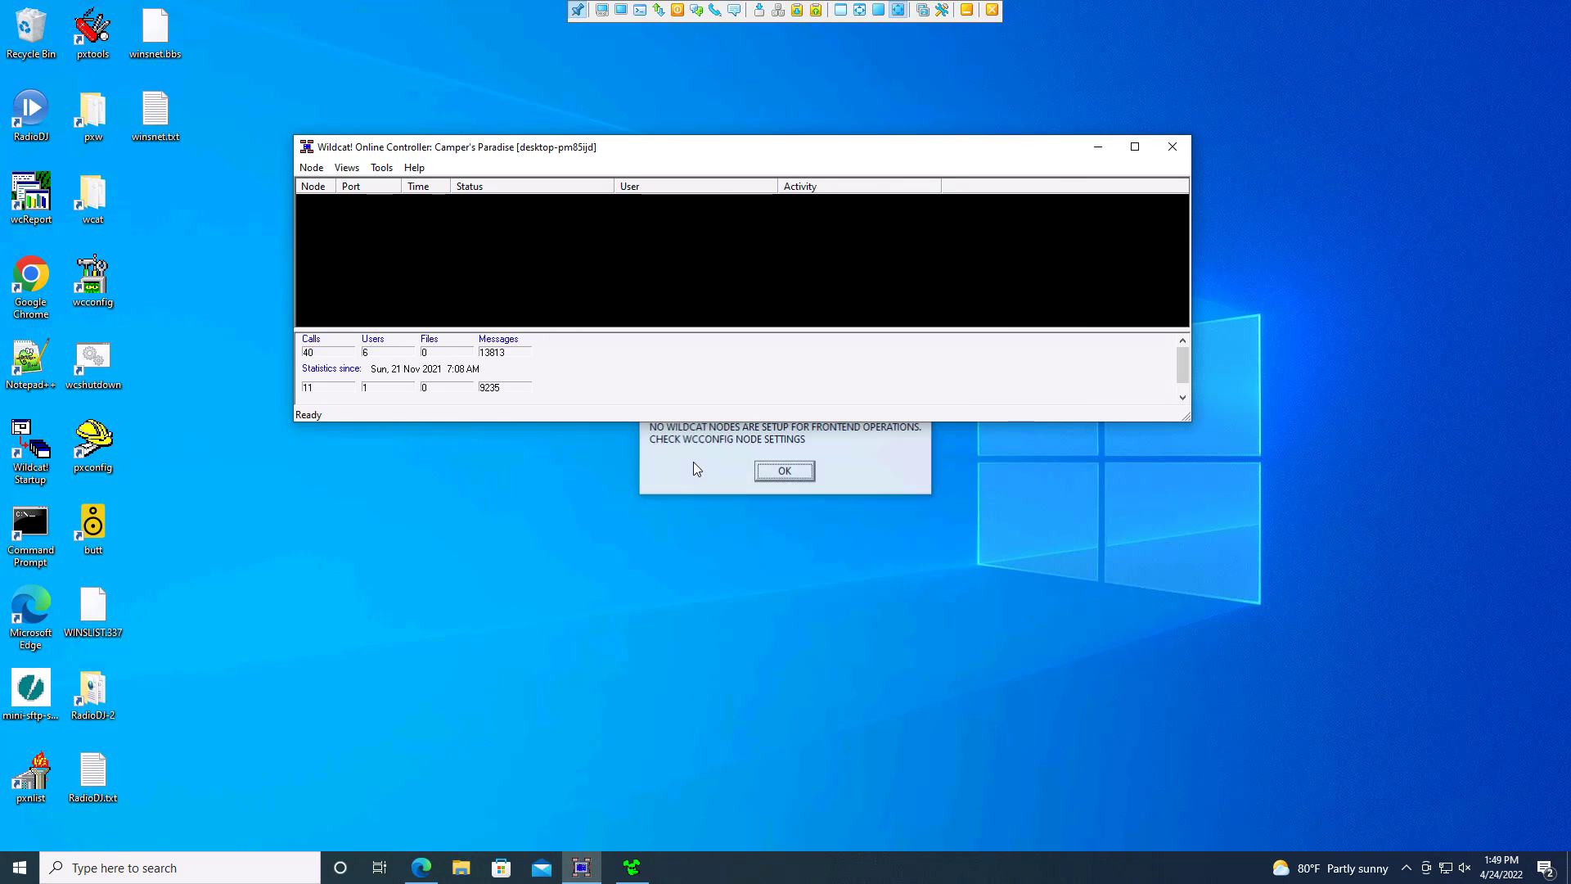
click(786, 472)
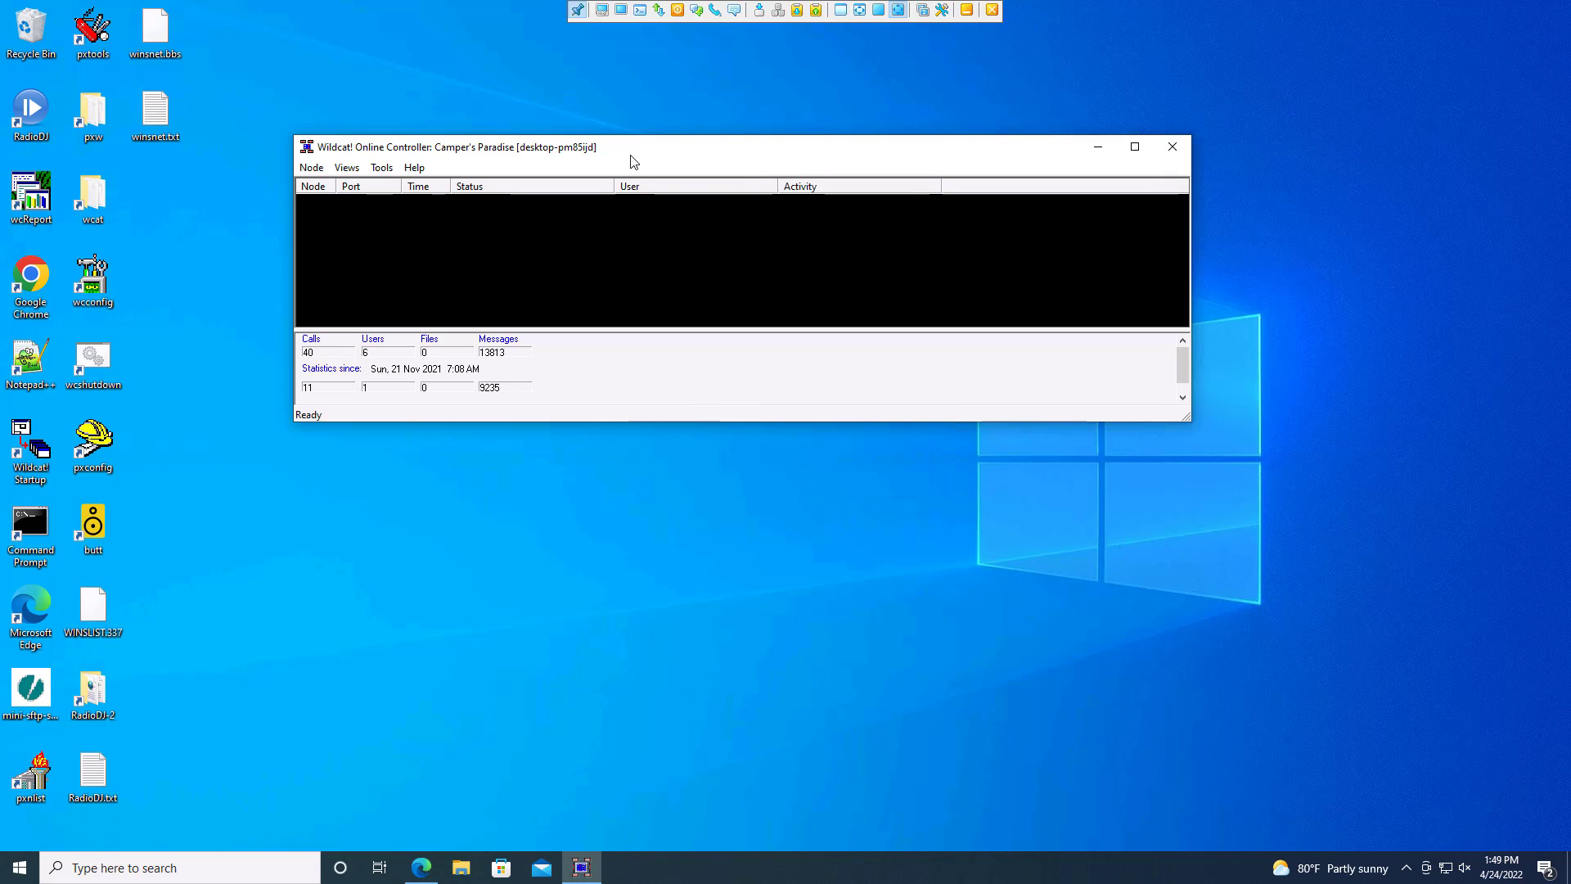
drag(634, 162, 775, 215)
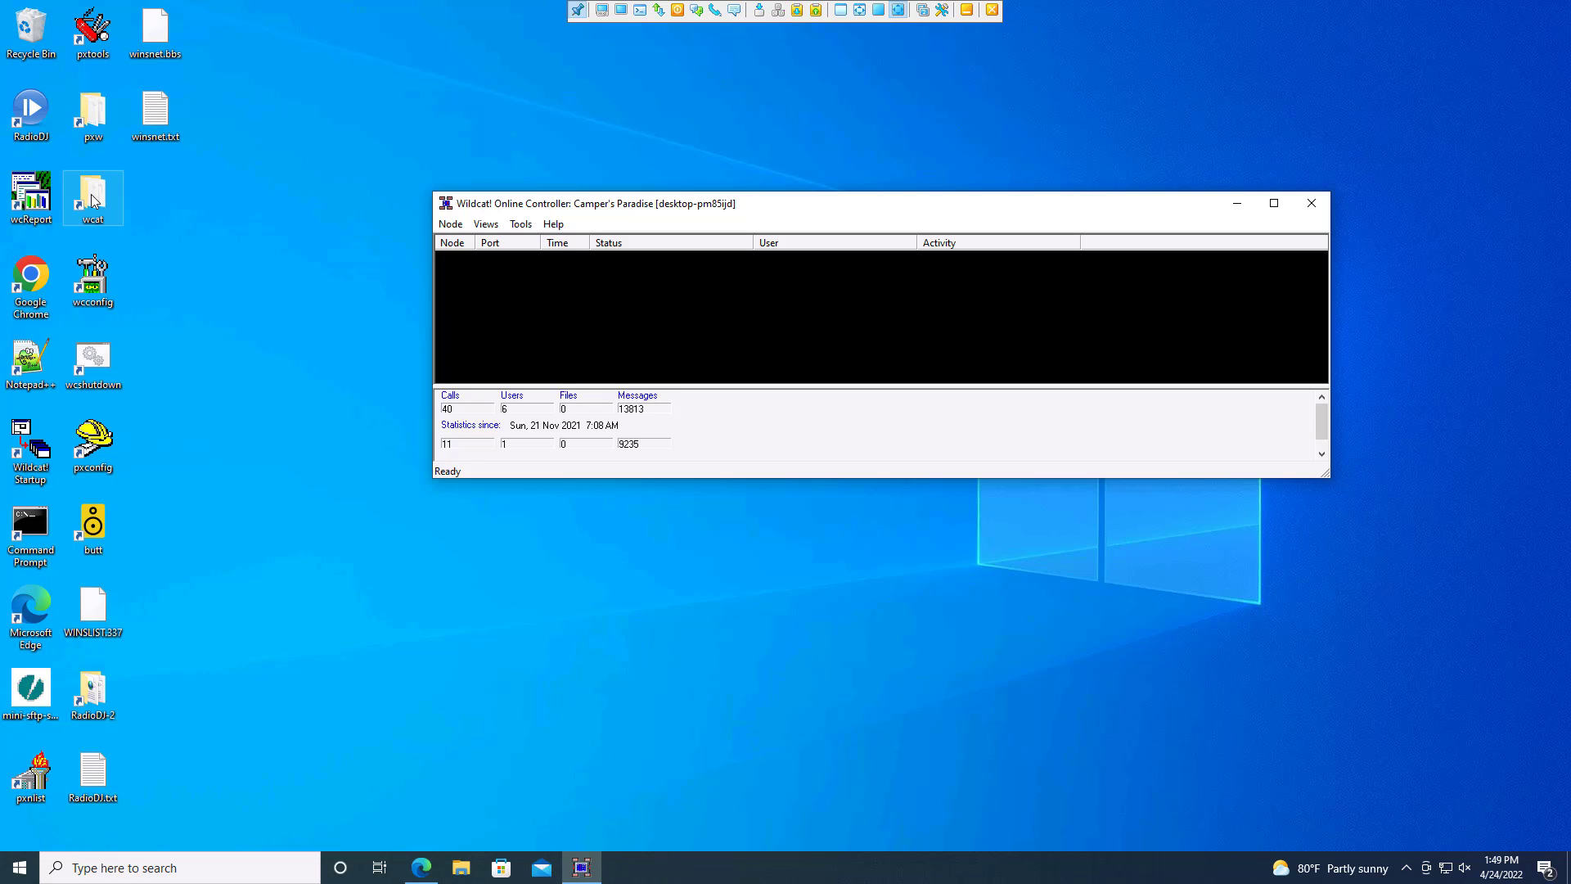
- Copy winsnet.txt from the desktop into C:\wcat, then minimize File Explorer
click(150, 122)
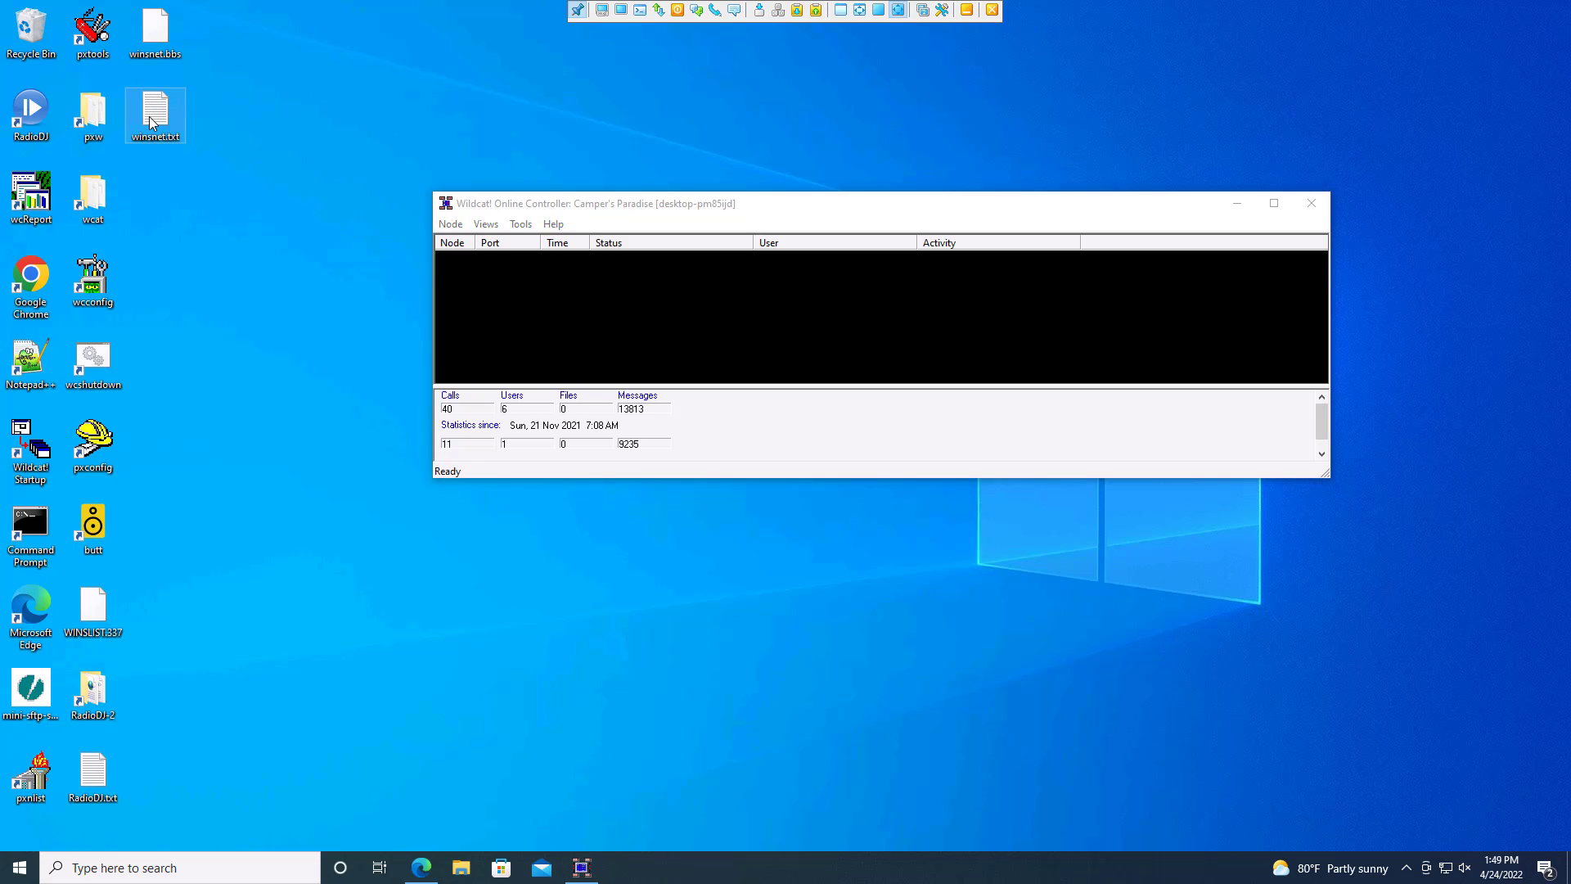
right_click(151, 123)
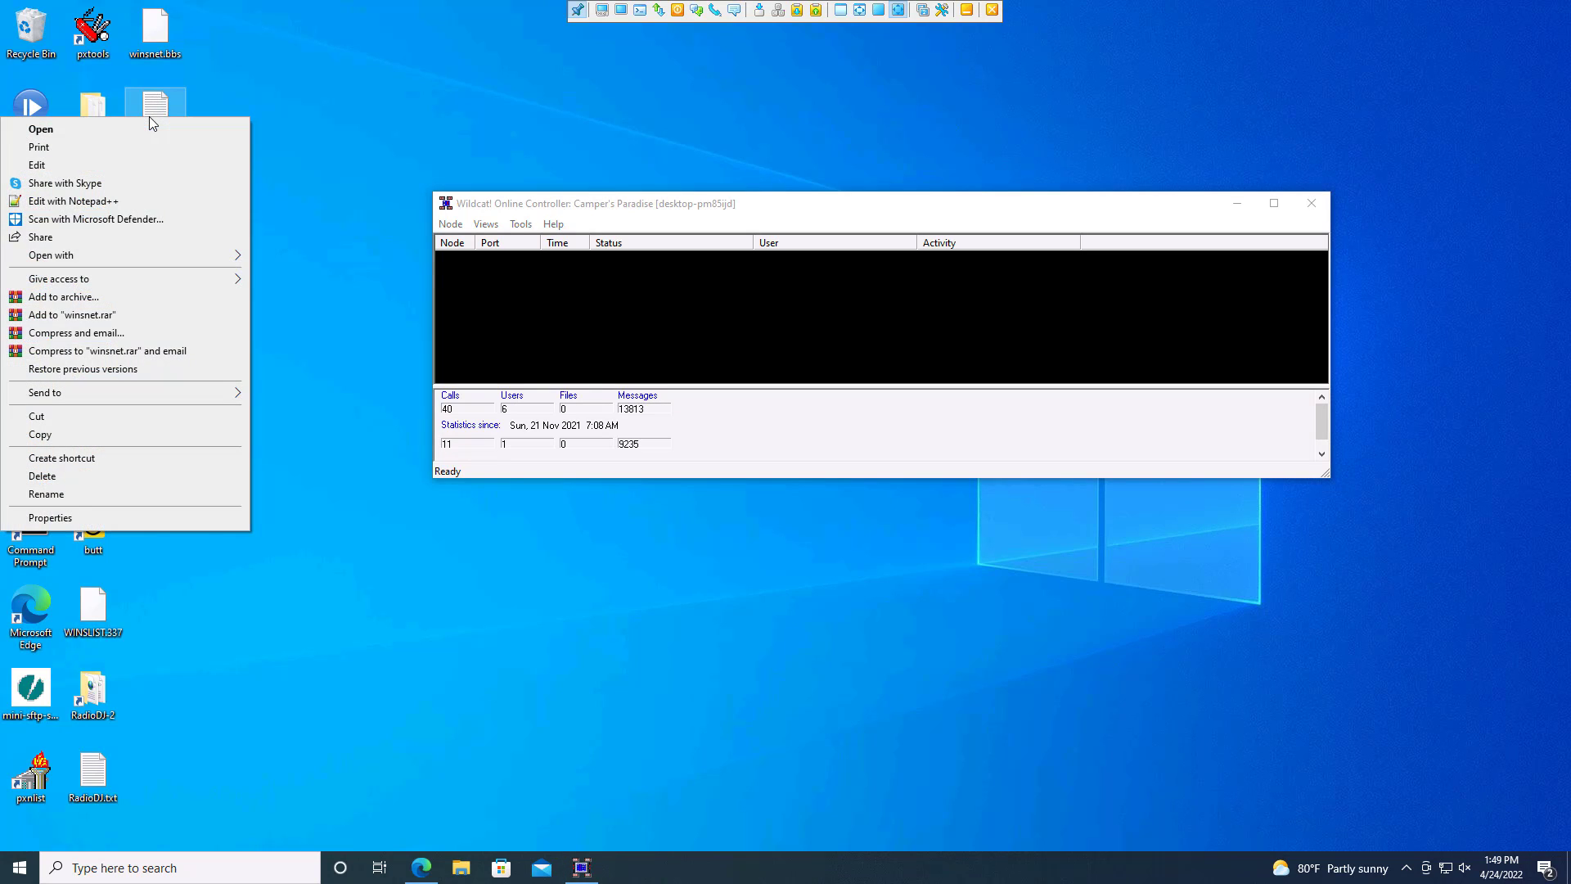
click(40, 435)
double_click(104, 202)
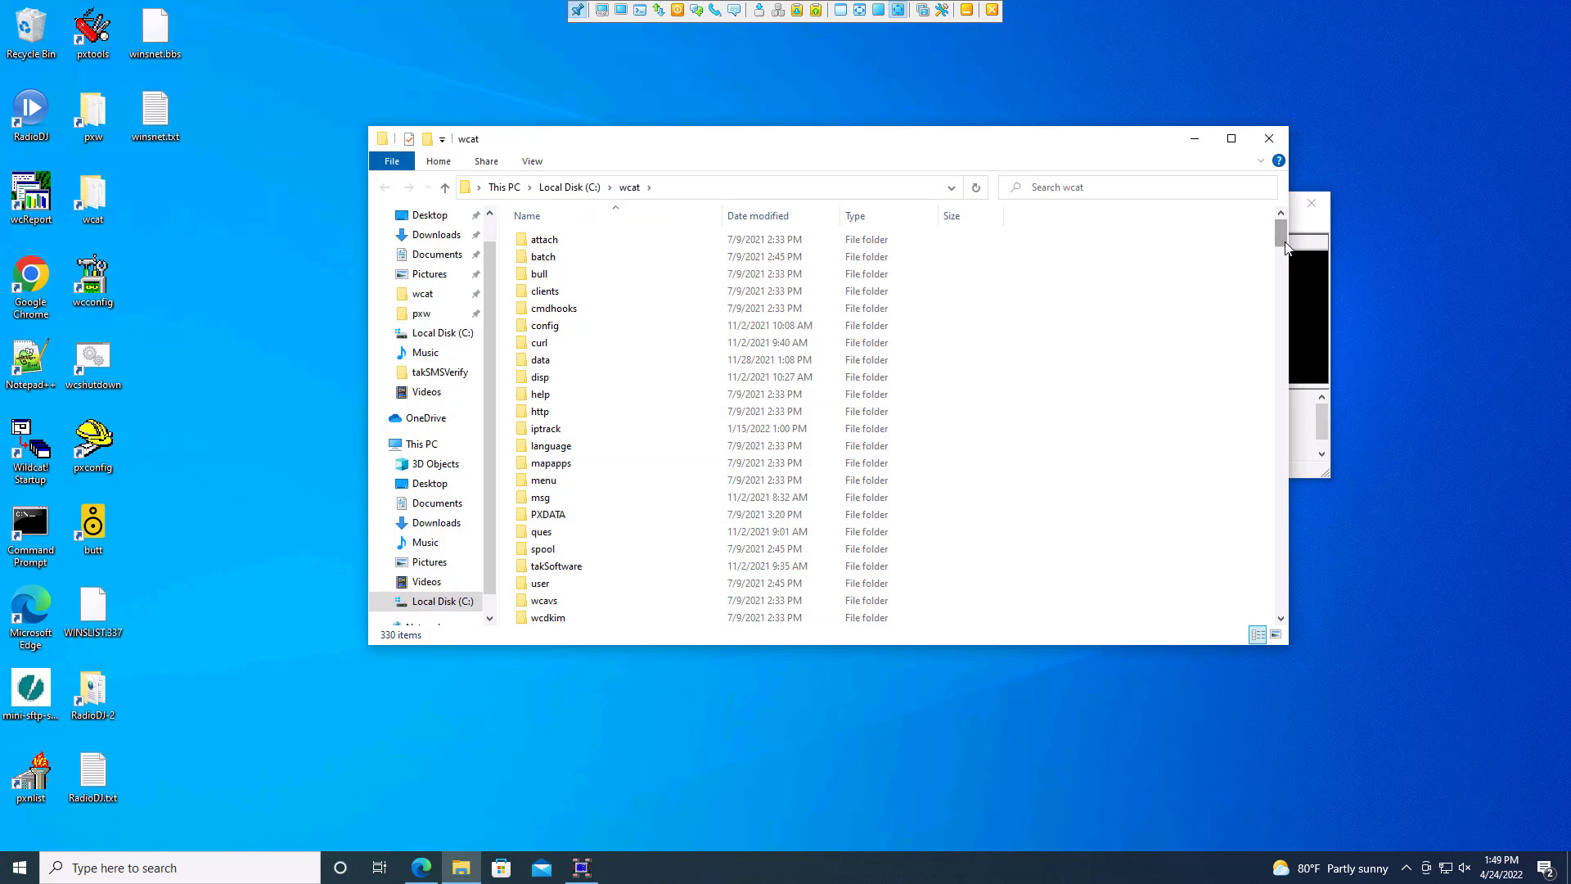
drag(1283, 234, 1289, 326)
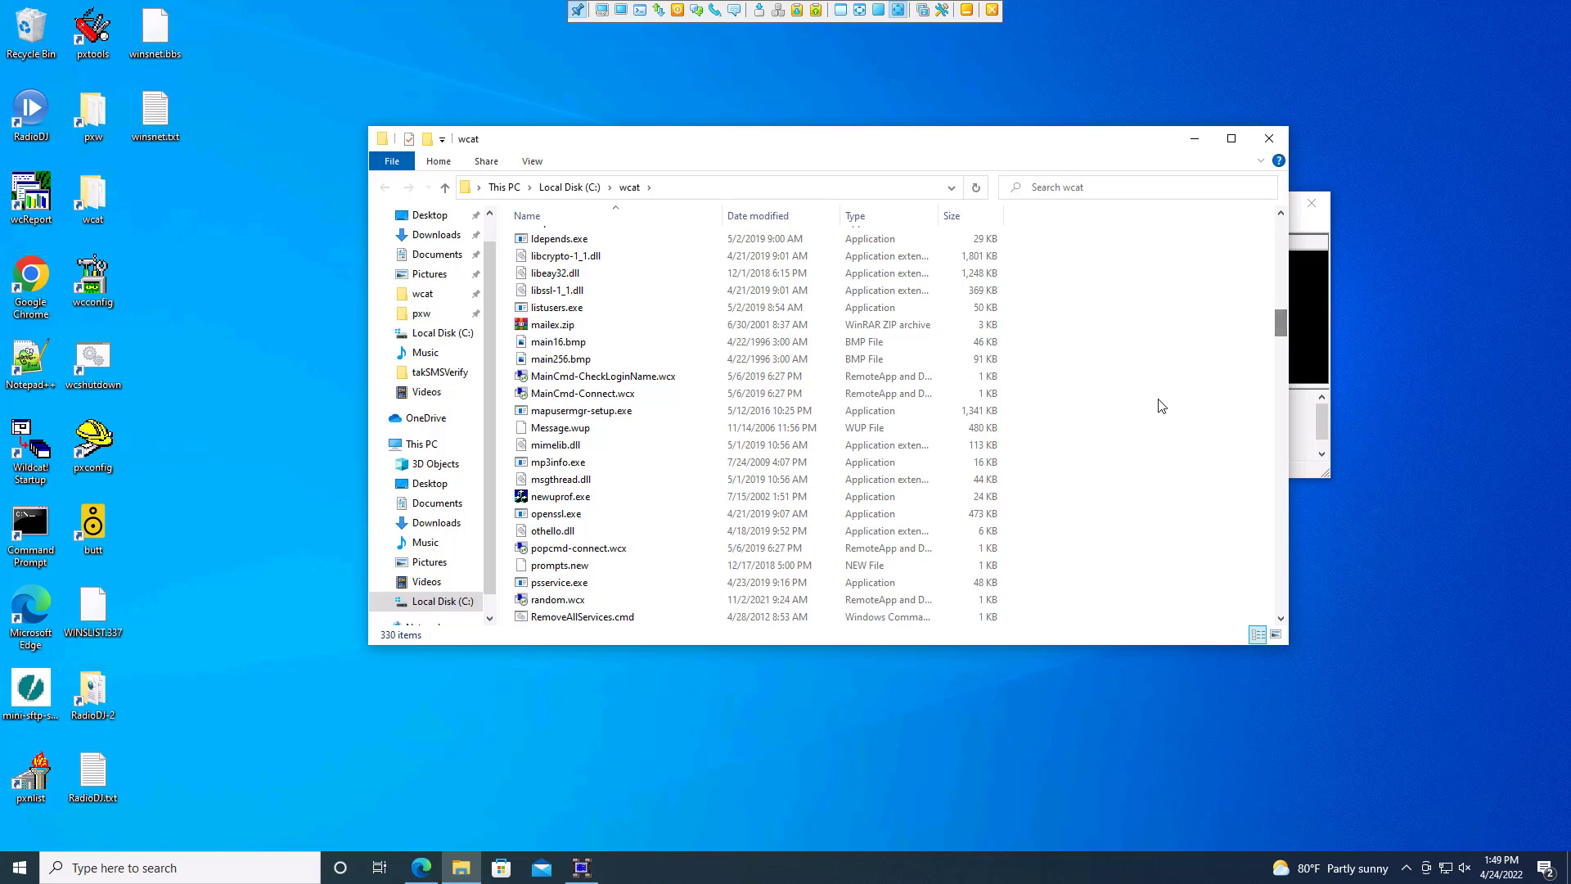
right_click(1072, 417)
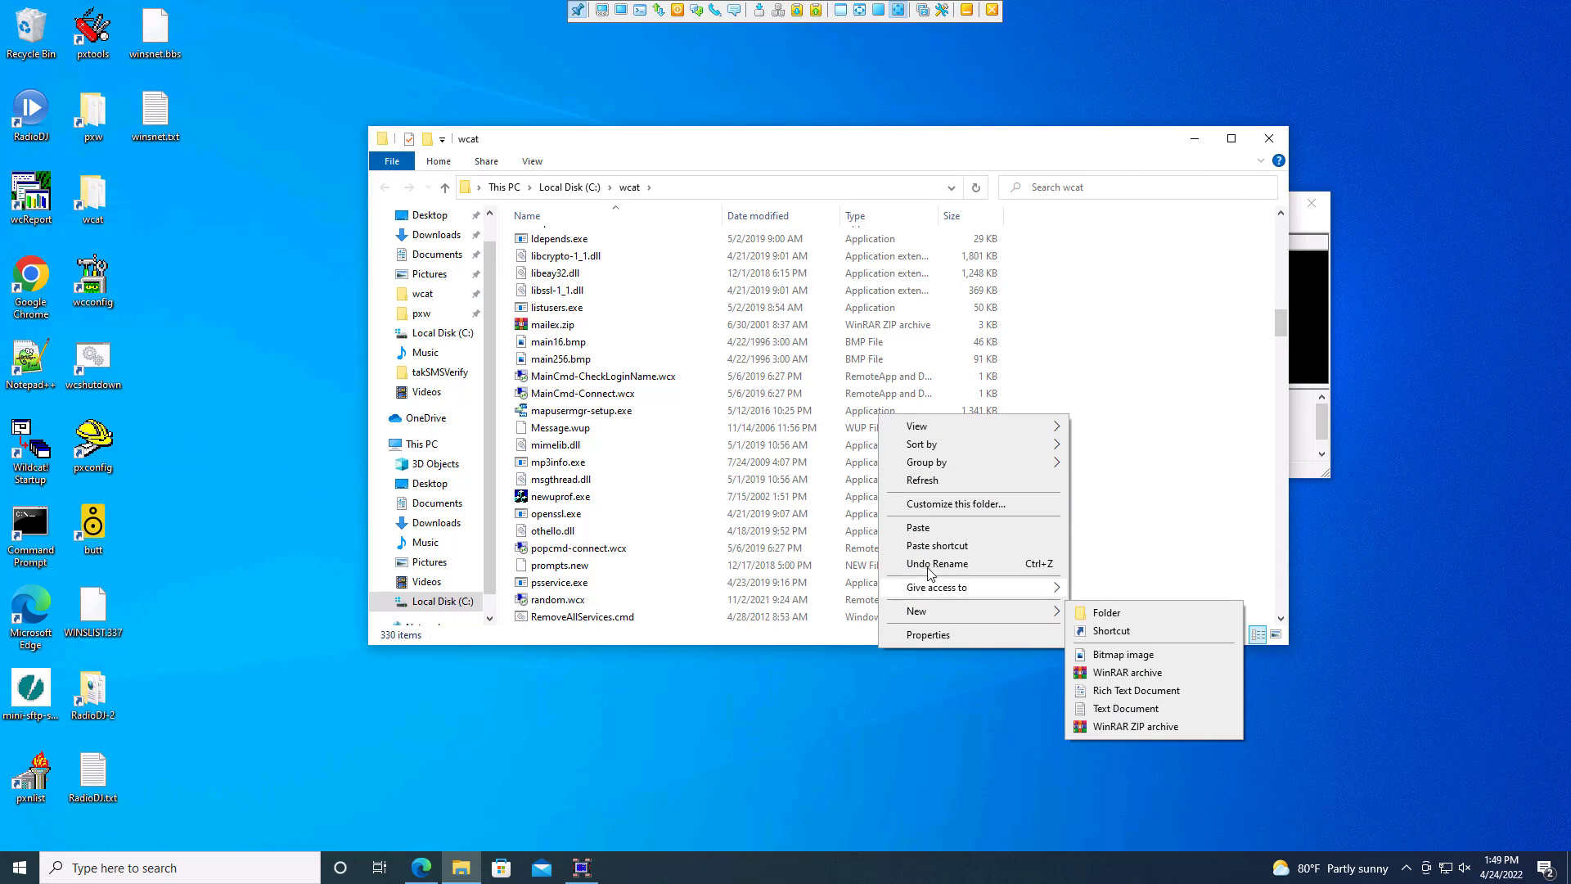
click(918, 528)
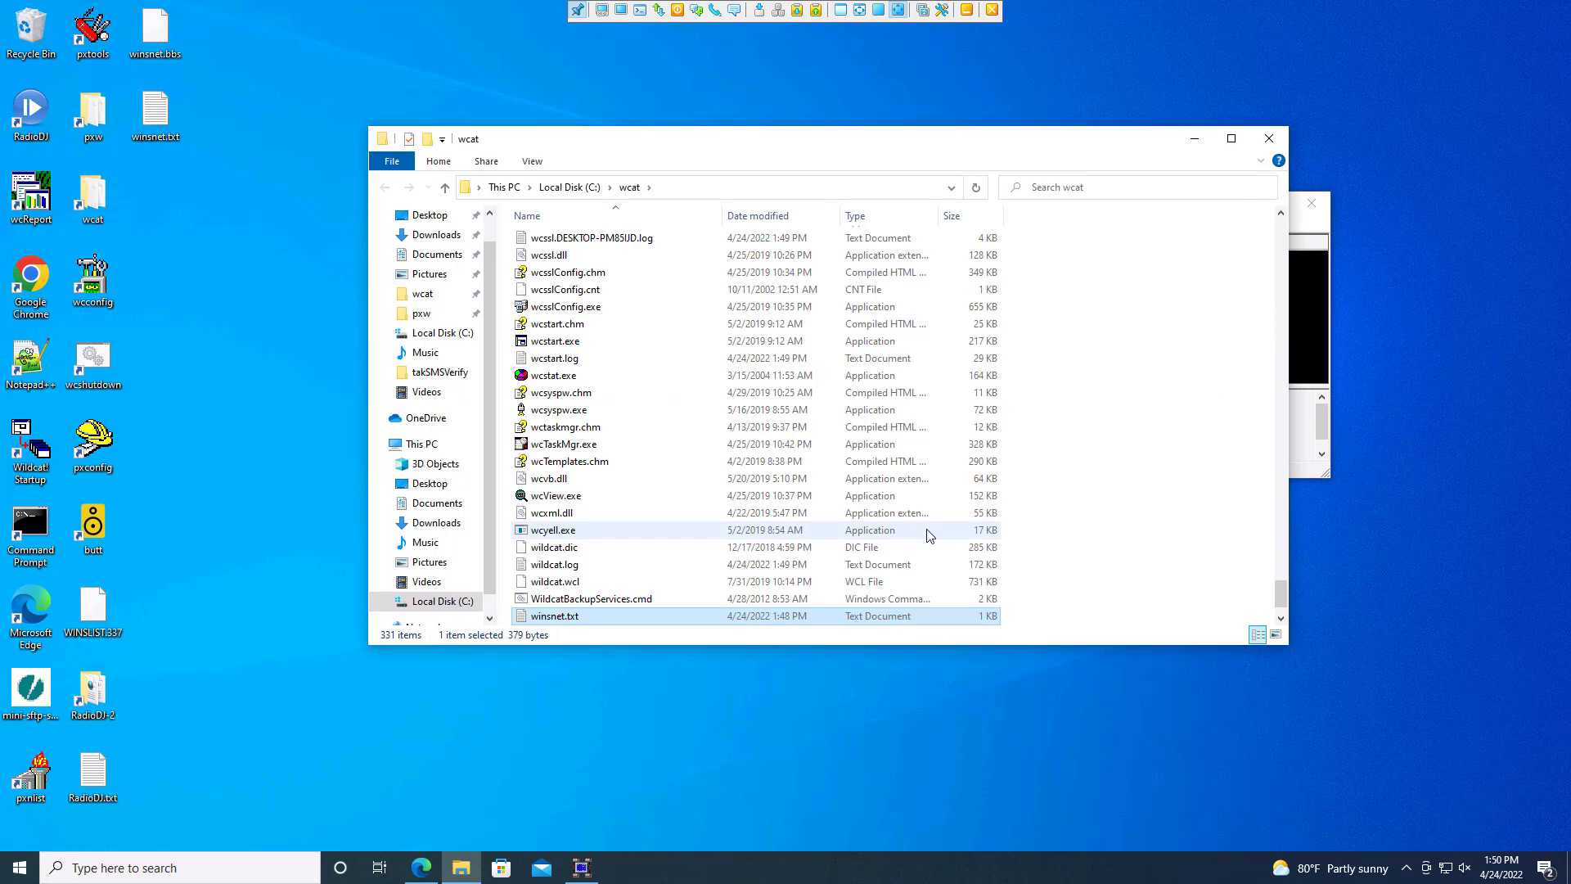
click(1199, 144)
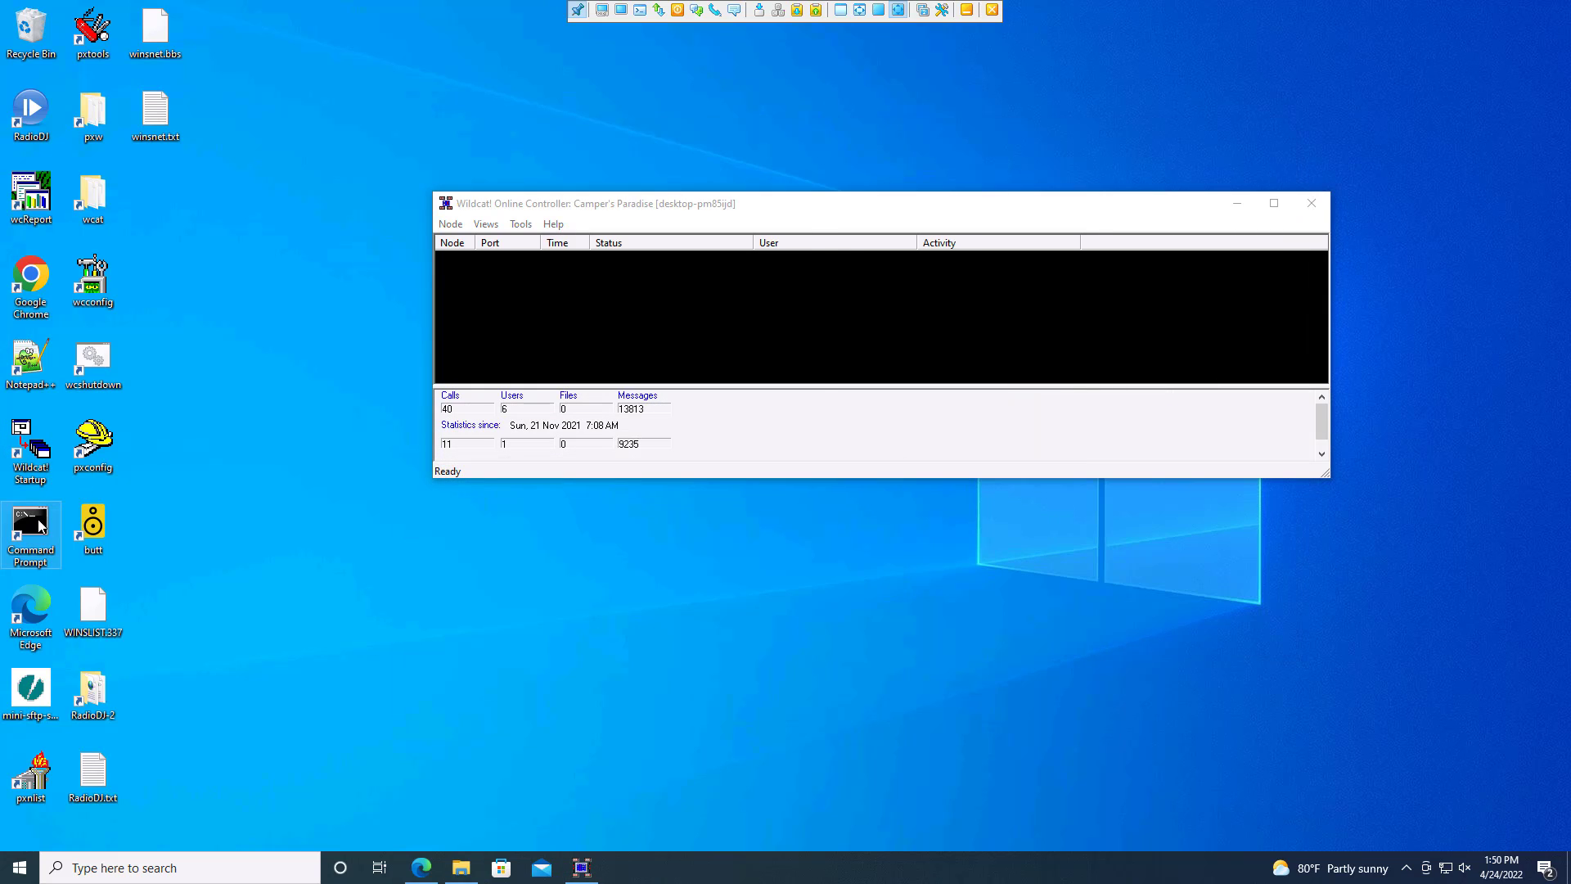
- Open Command Prompt and show the addnews /? usage help
double_click(40, 526)
drag(386, 49, 705, 206)
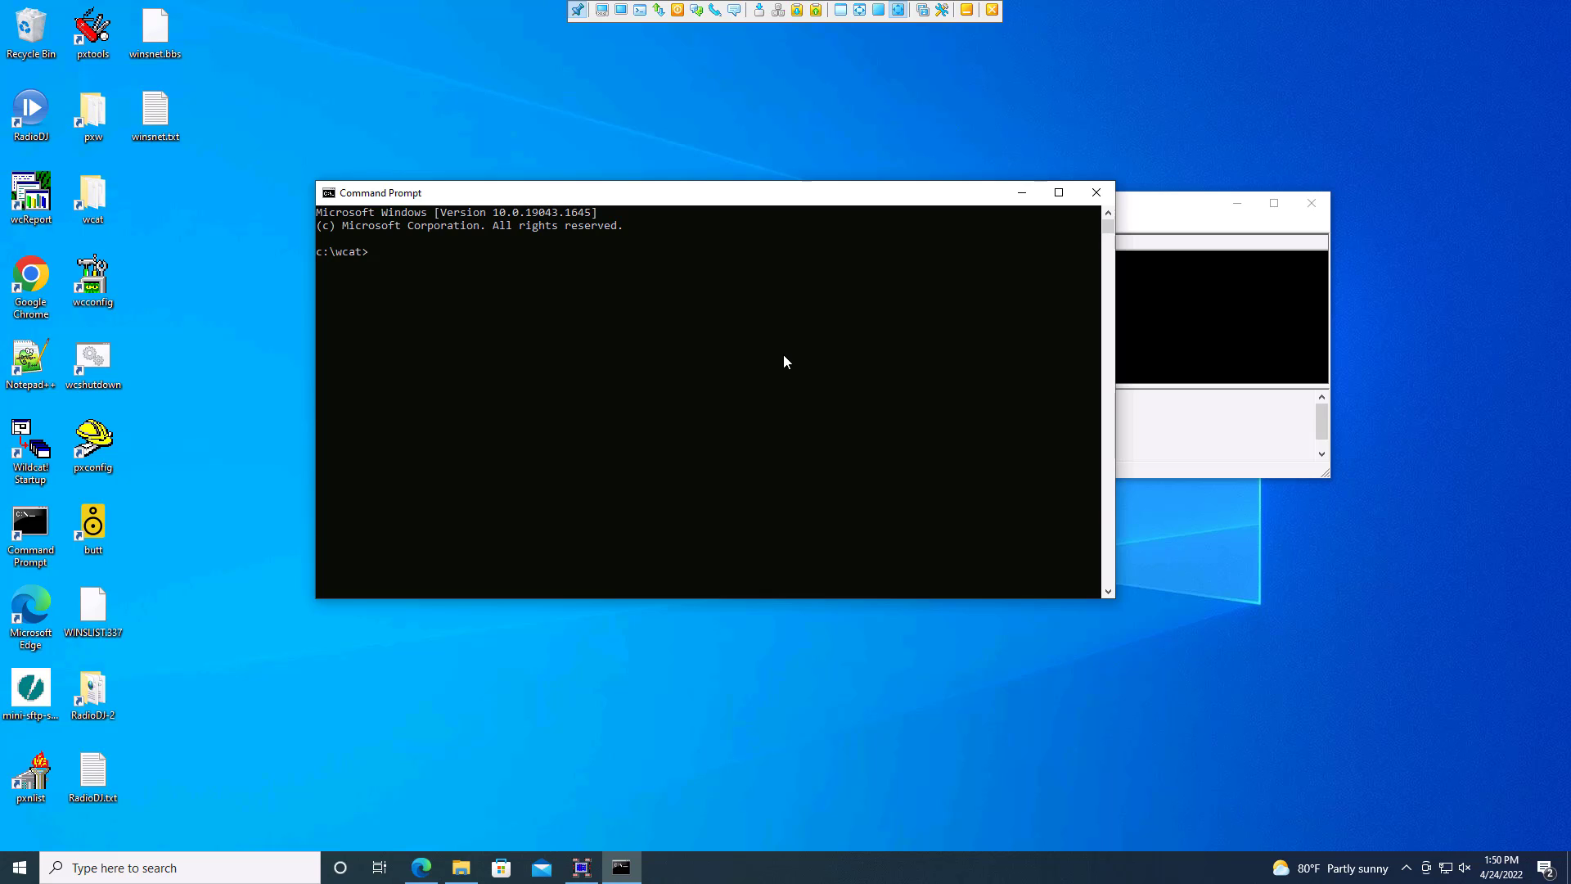
text(addnews /?)
key(Return)
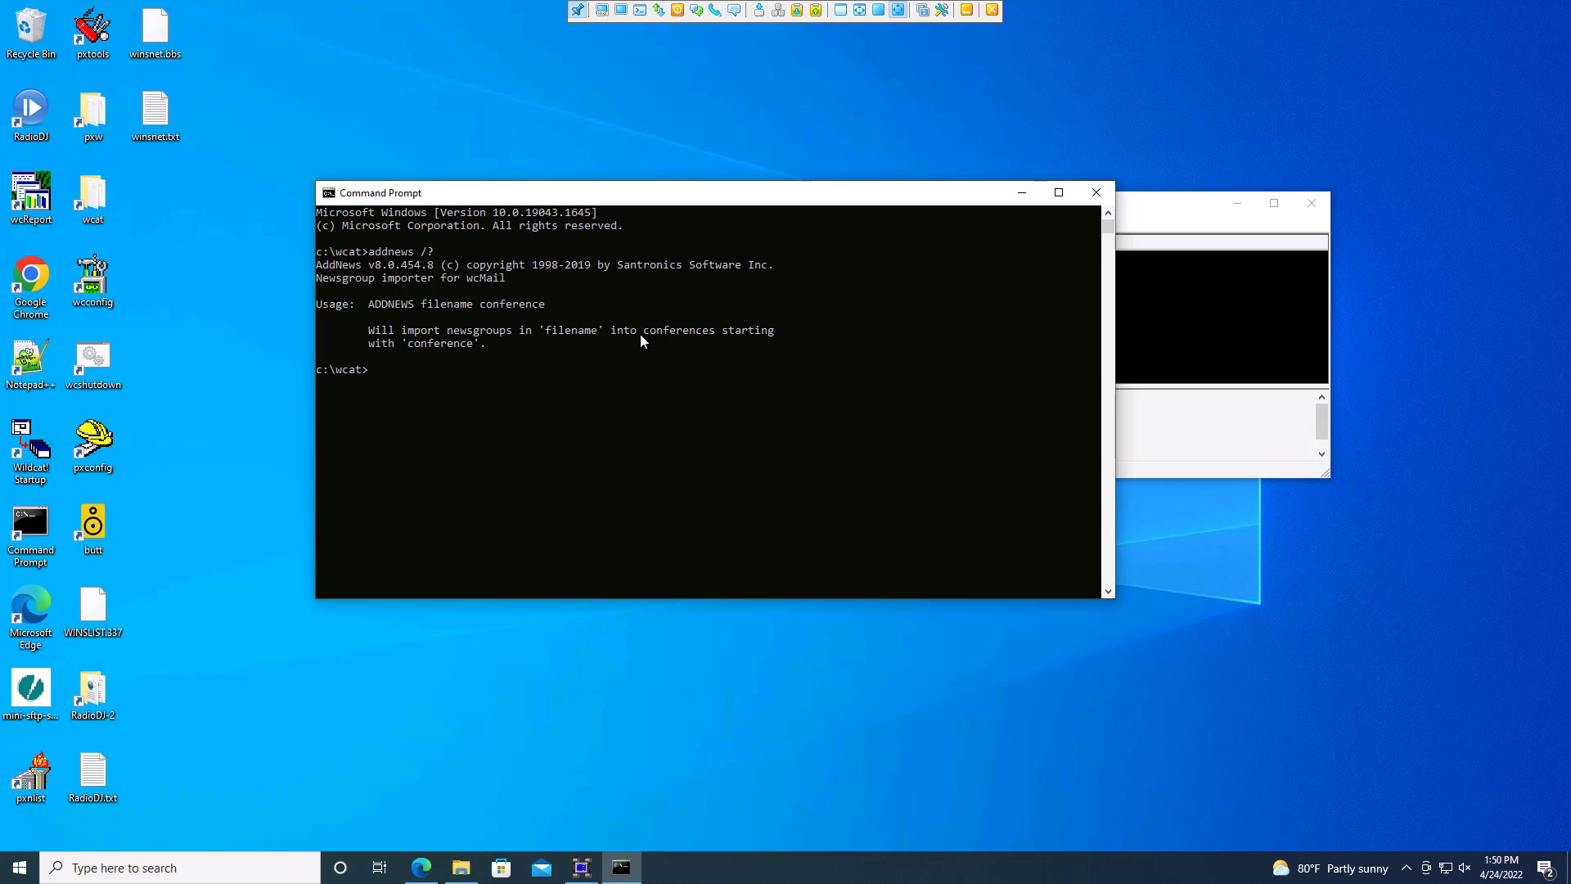
- Run addnews winsnet.txt 100 to create the WINS conferences from 100
text(addnews winn)
key(BackSpace)
text(snet.)
key(BackSpace)
key(BackSpace)
key(BackSpace)
key(BackSpace)
text(net.txt 100)
key(Return)
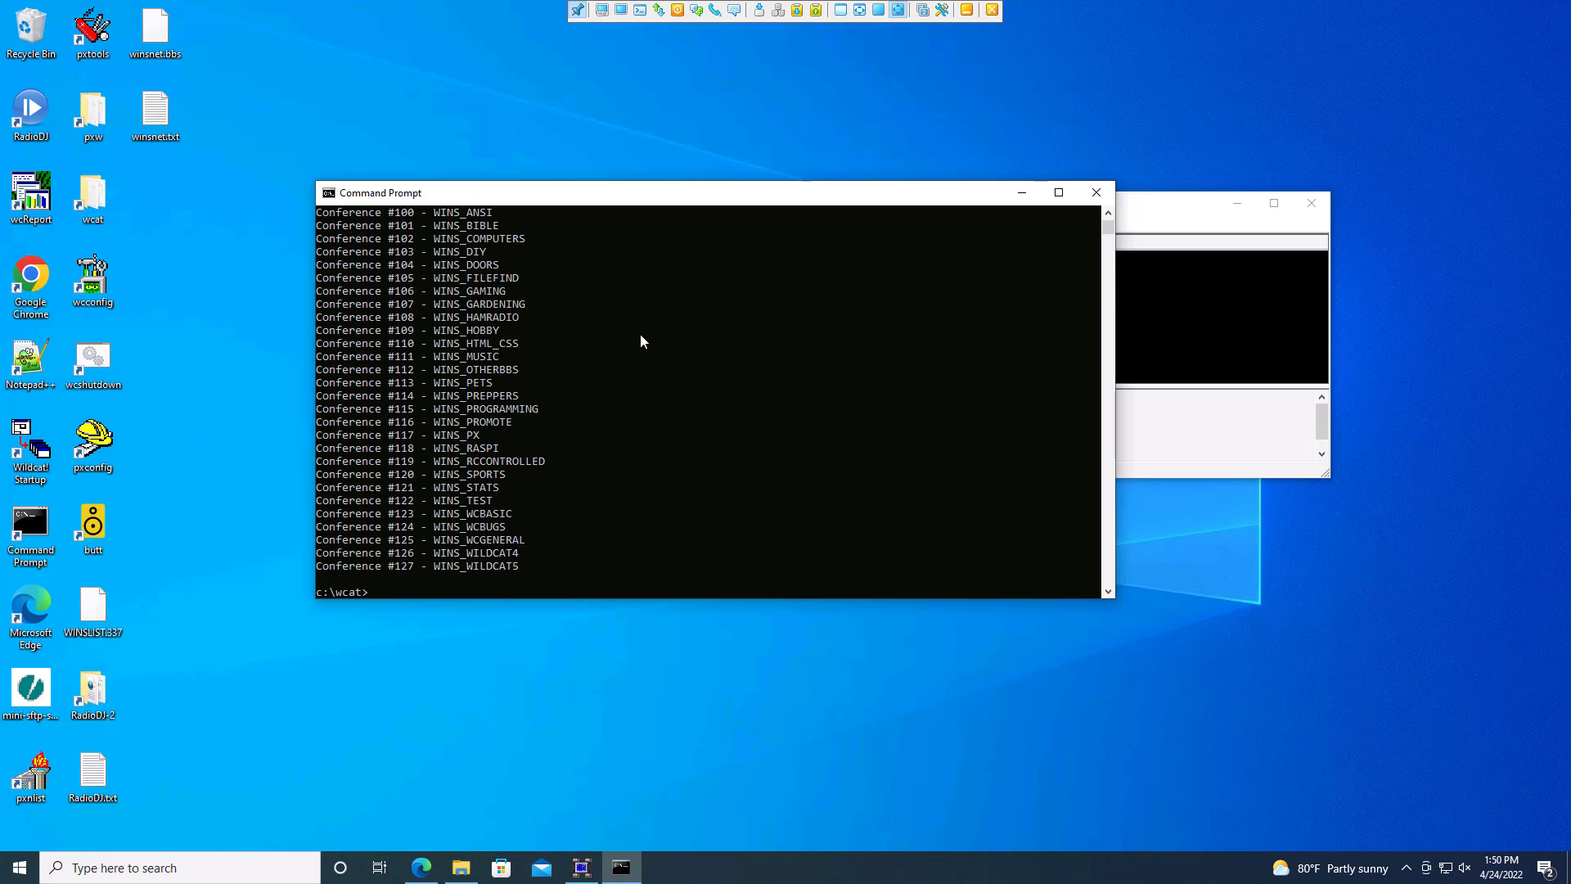
- Launch Wildcat! Configuration and open the Mail Areas conference list
click(97, 282)
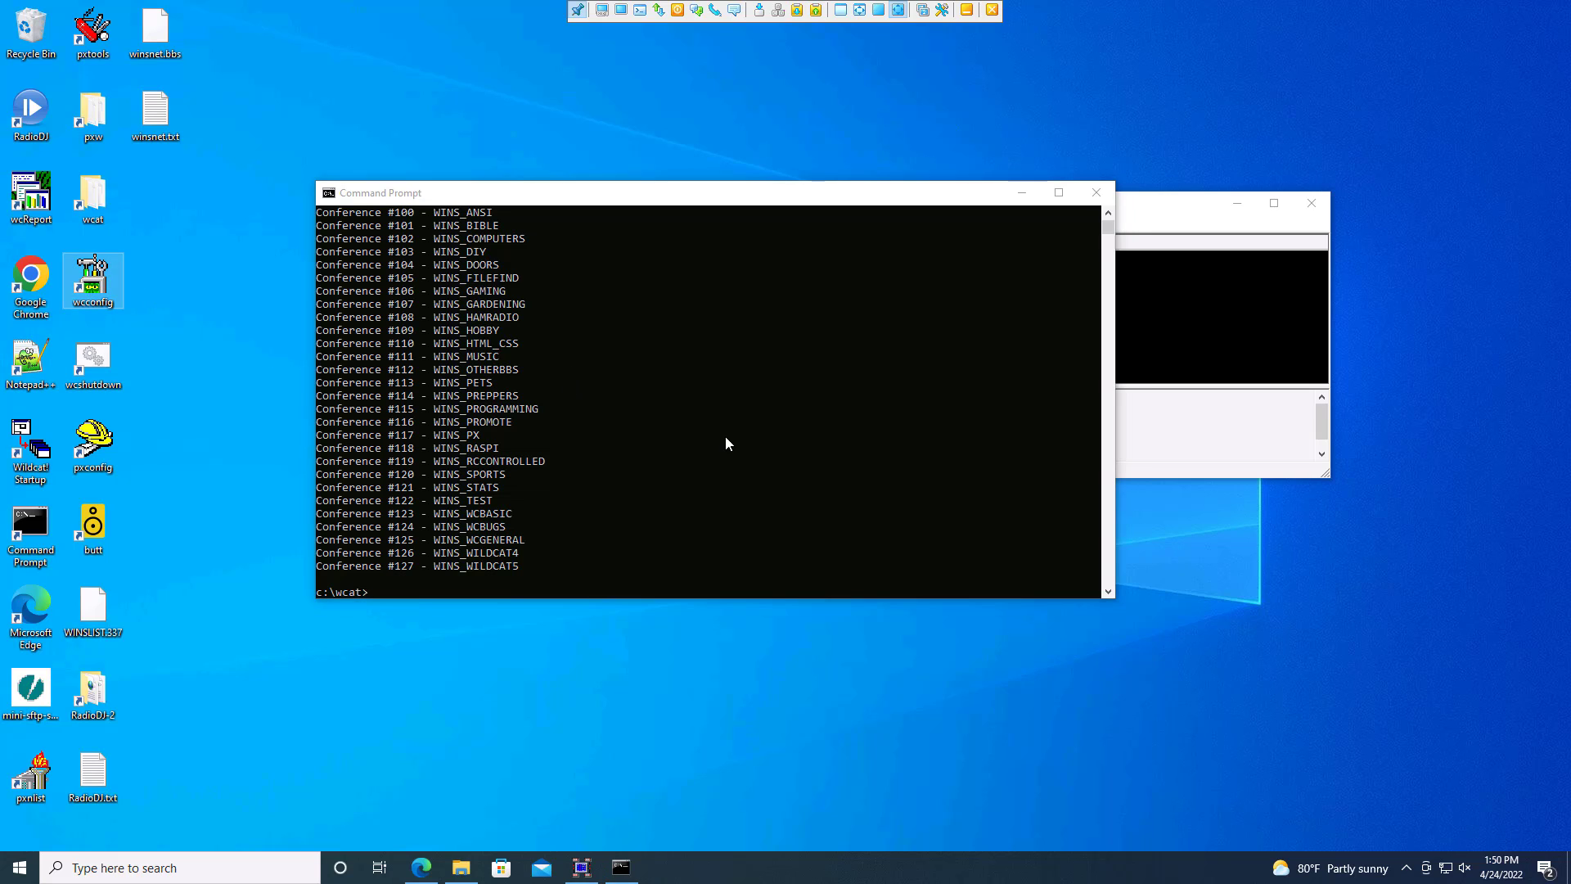
key(Return)
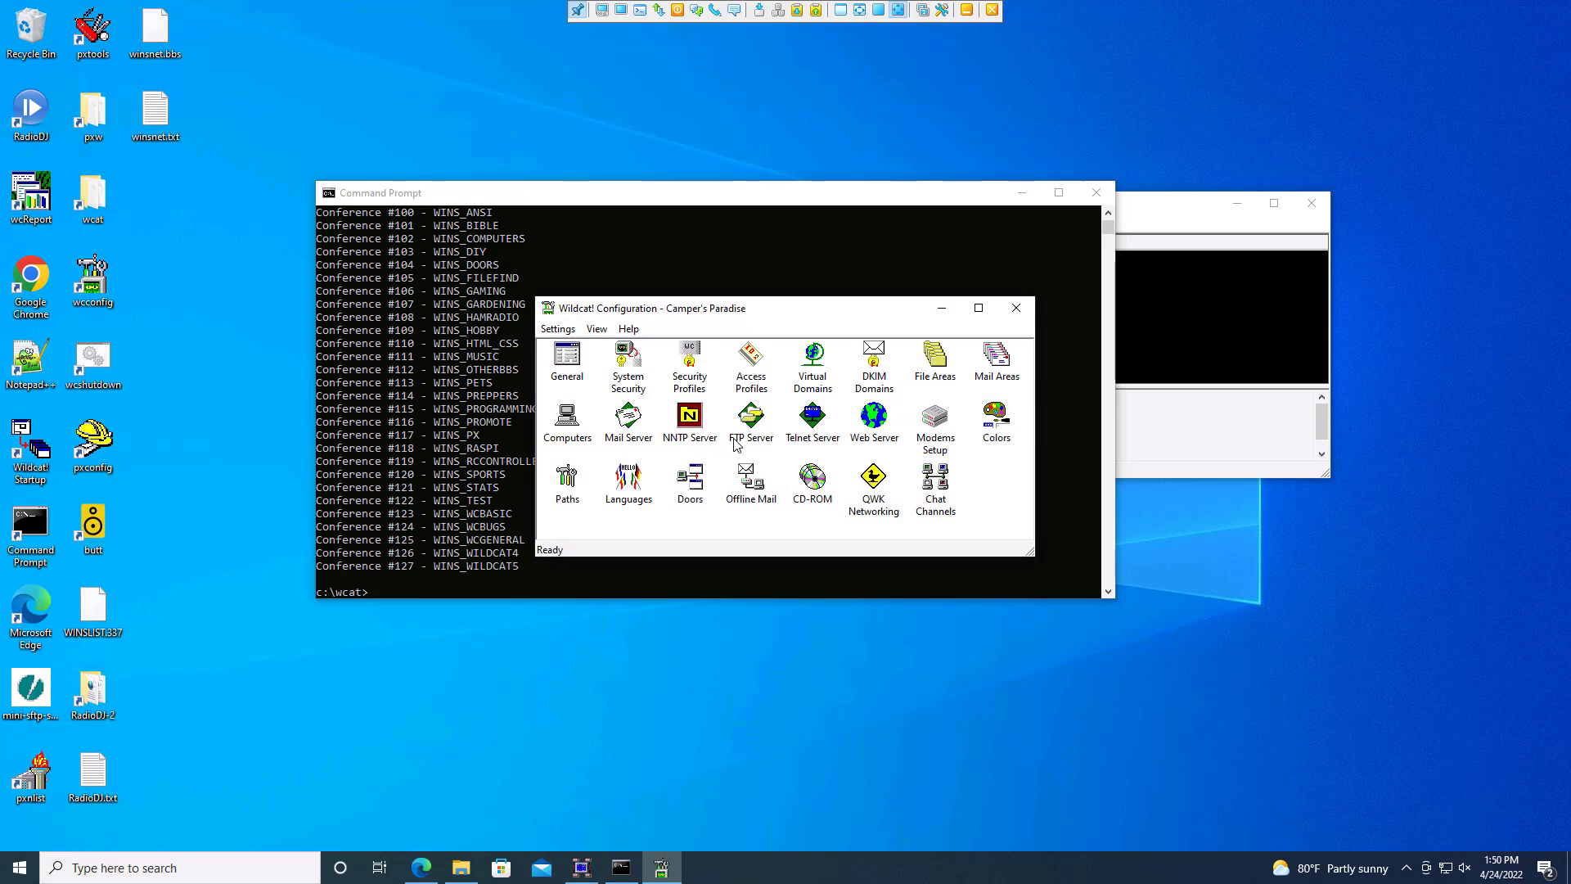
double_click(999, 358)
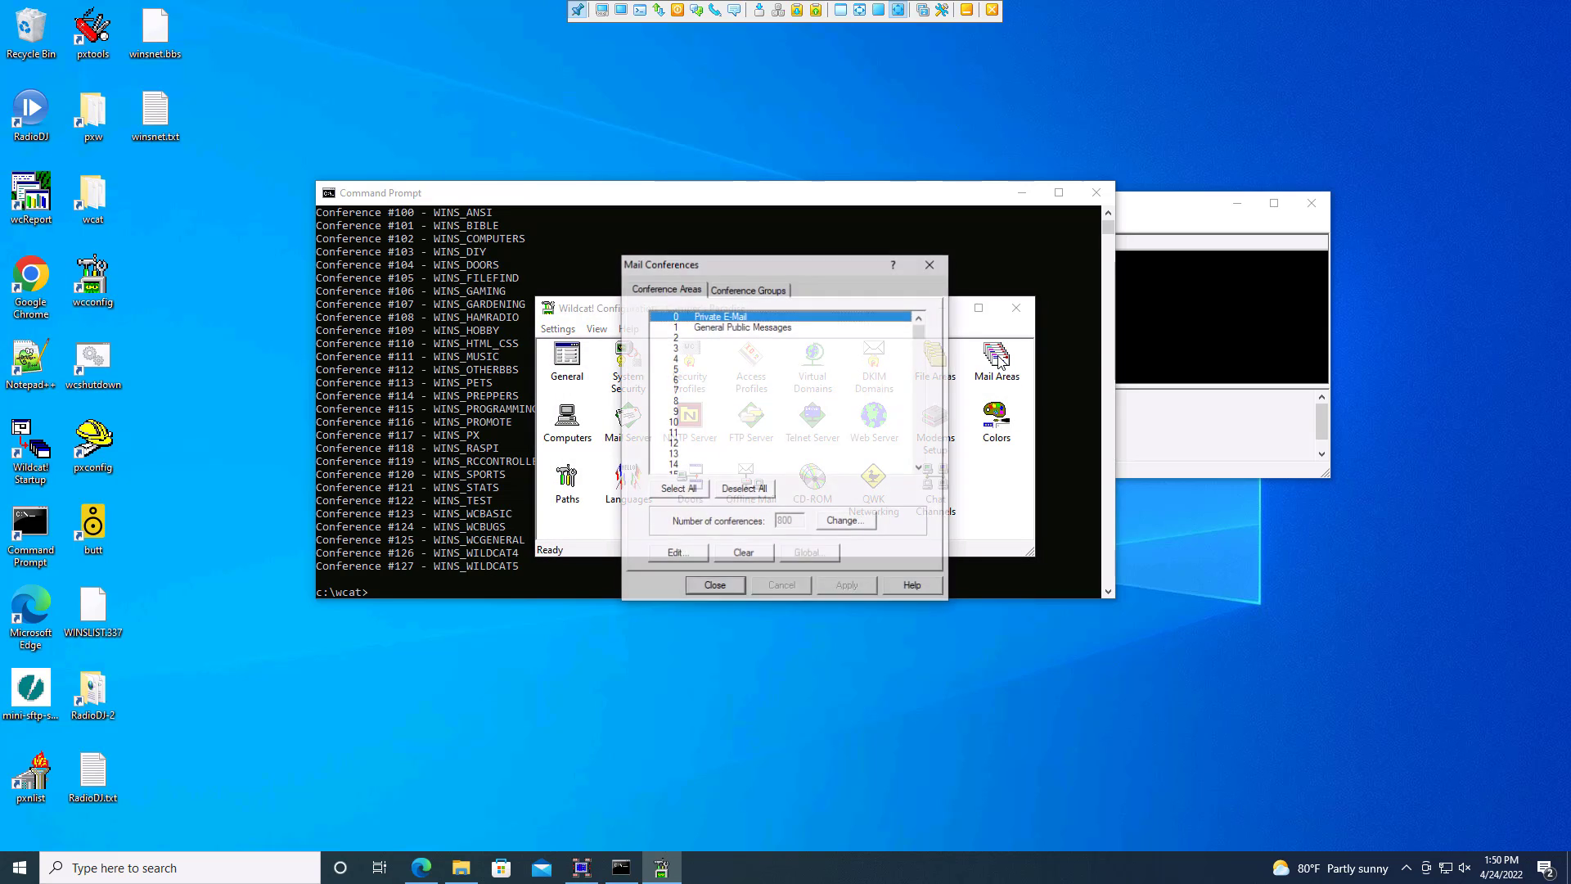
- Select conferences 100 WINS_ANSI through 127 in the list
mouse_move(919, 331)
mouse_down()
mouse_move(926, 360)
mouse_move(921, 323)
mouse_move(907, 321)
mouse_up()
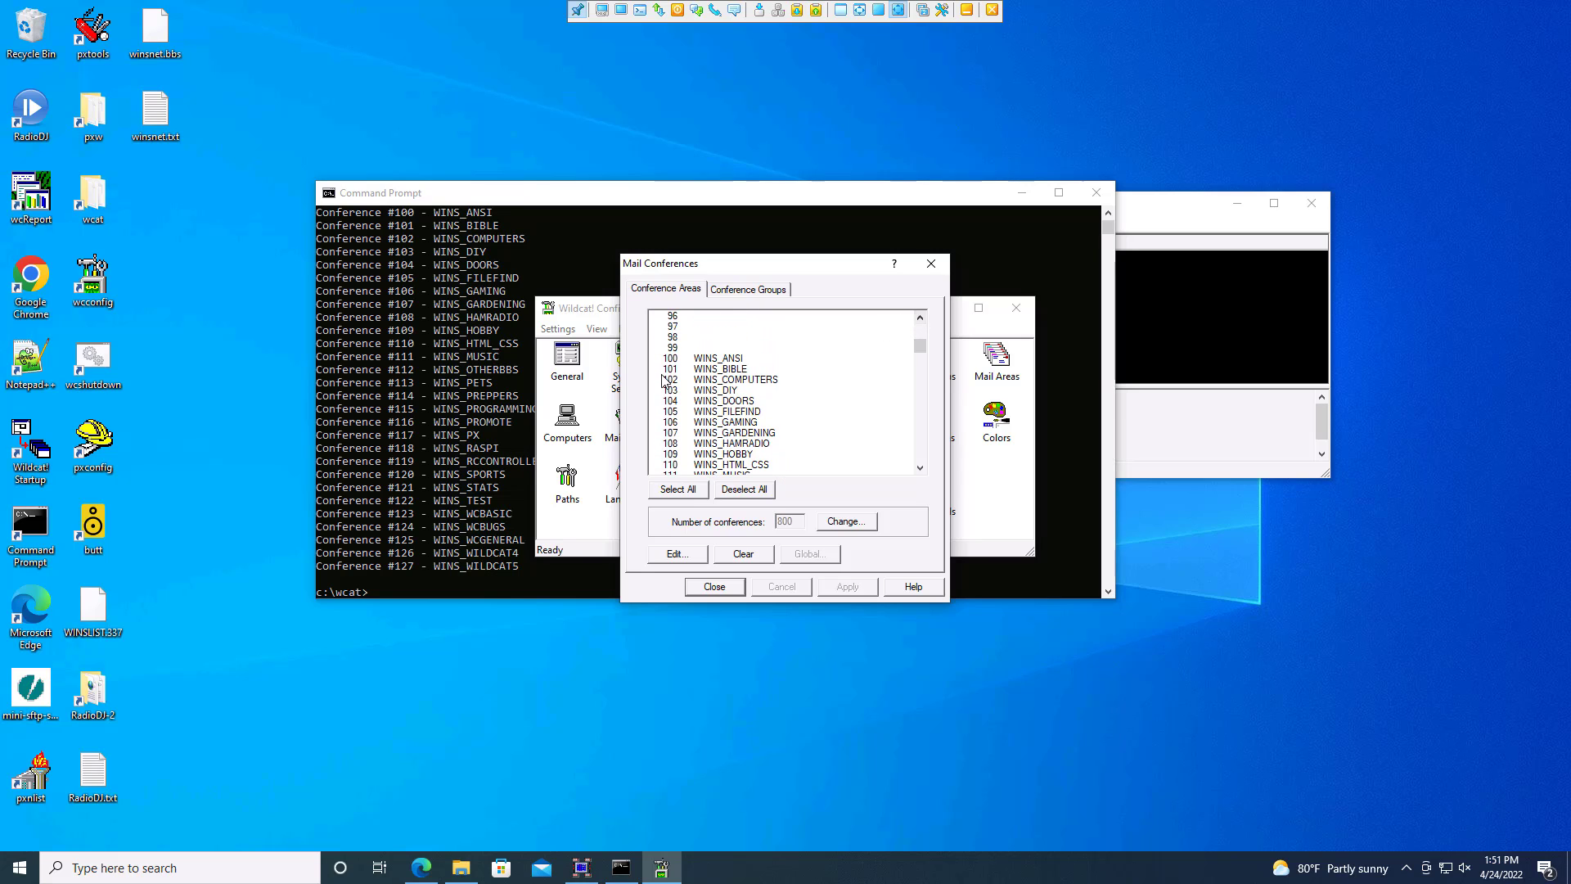
drag(921, 467, 920, 468)
click(725, 341)
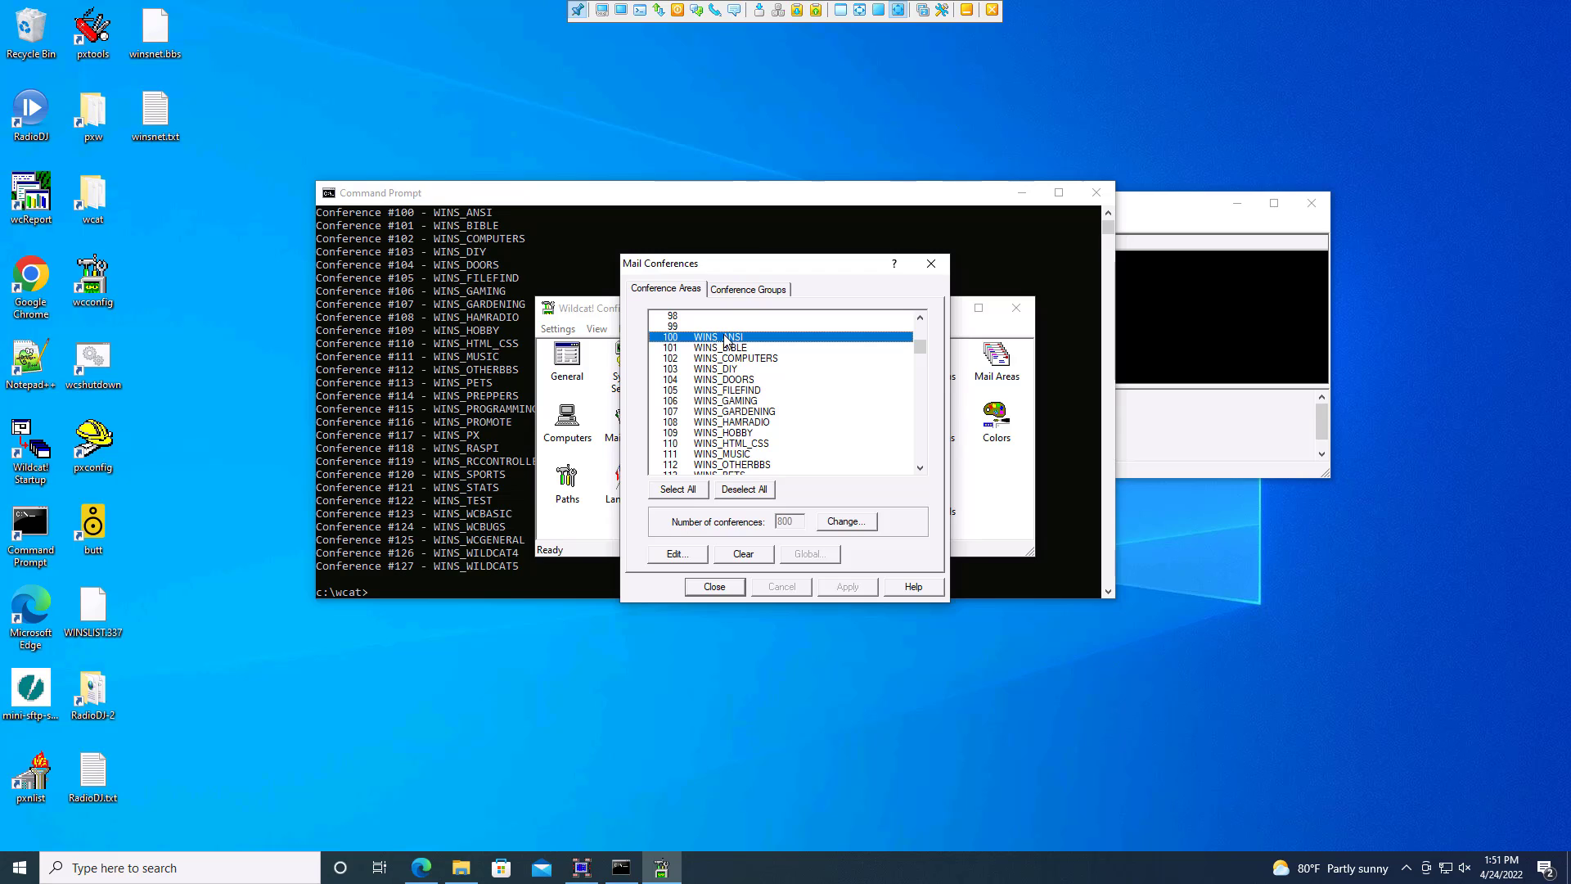
drag(925, 470, 925, 473)
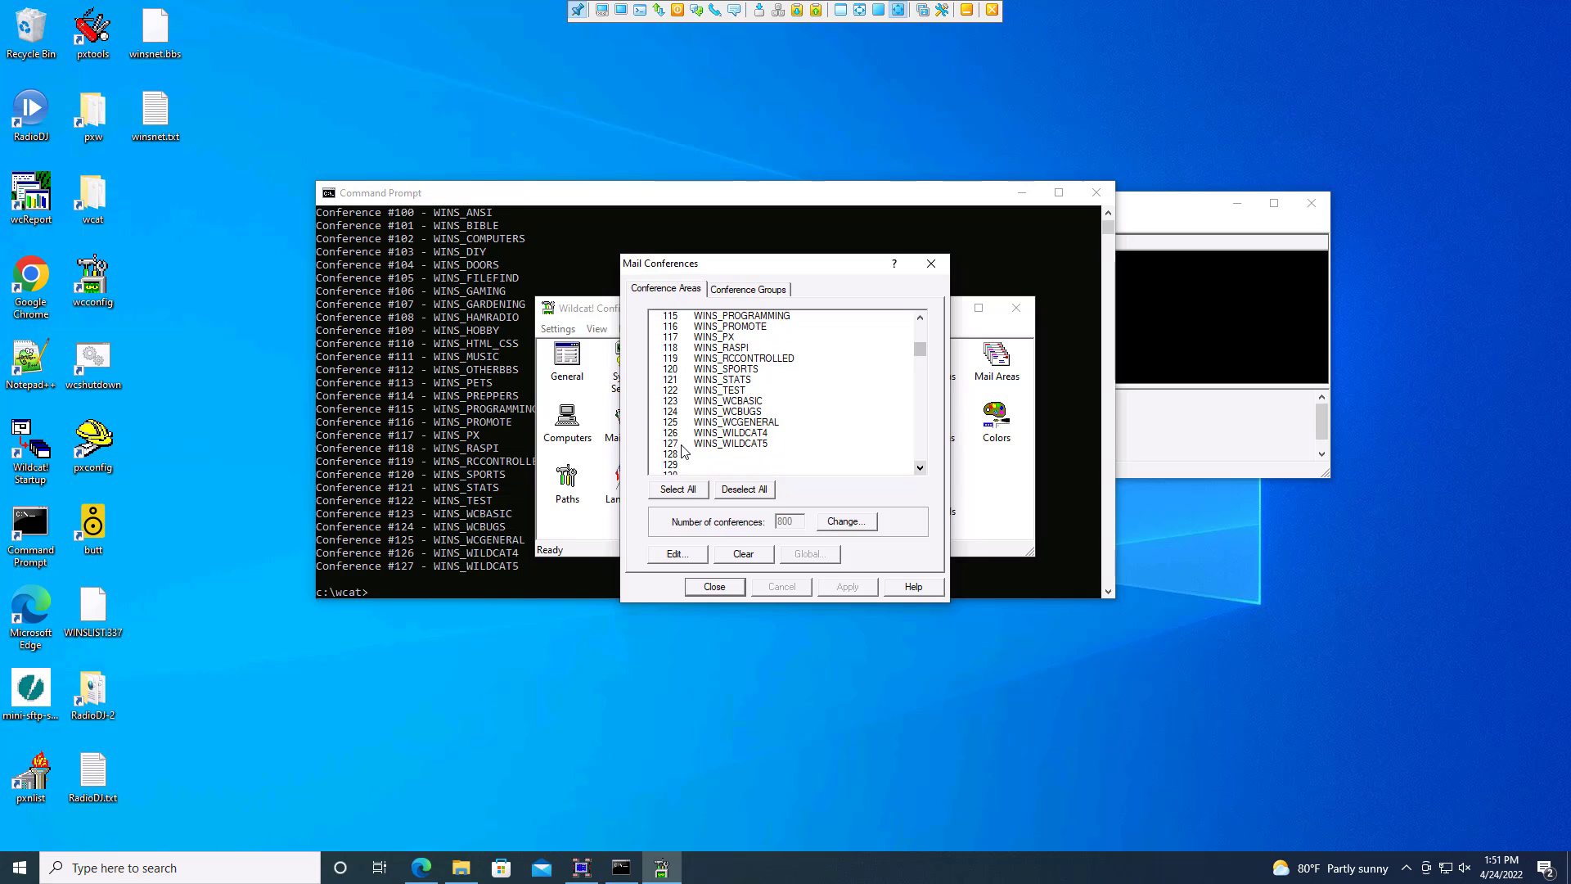
shift+click(740, 449)
- Set the global message type to Fido Echo, Public and Private
click(808, 553)
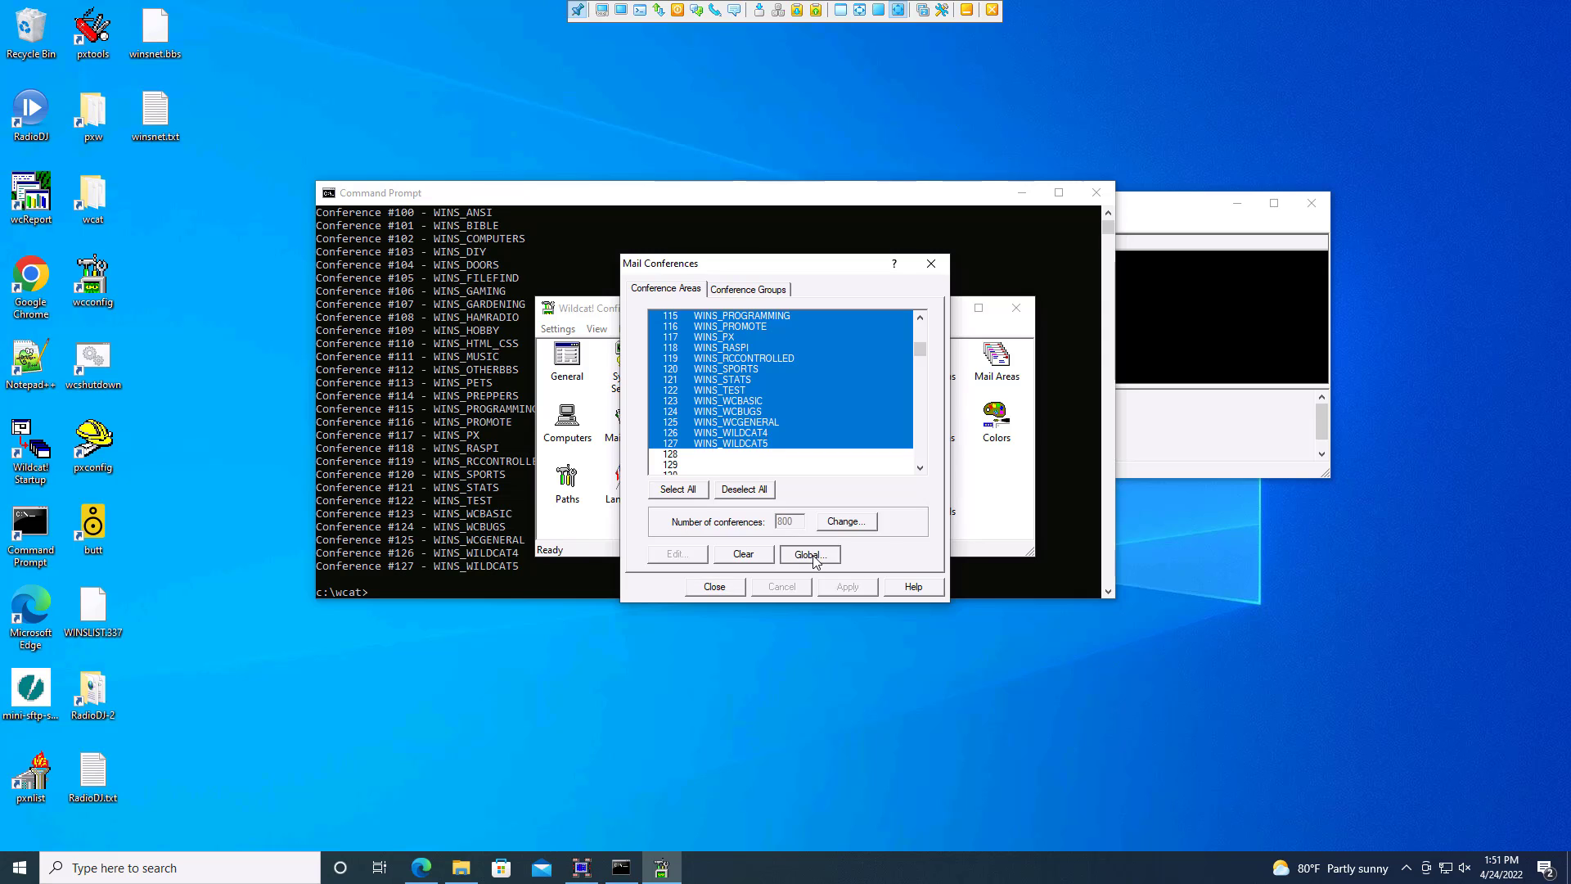
click(809, 282)
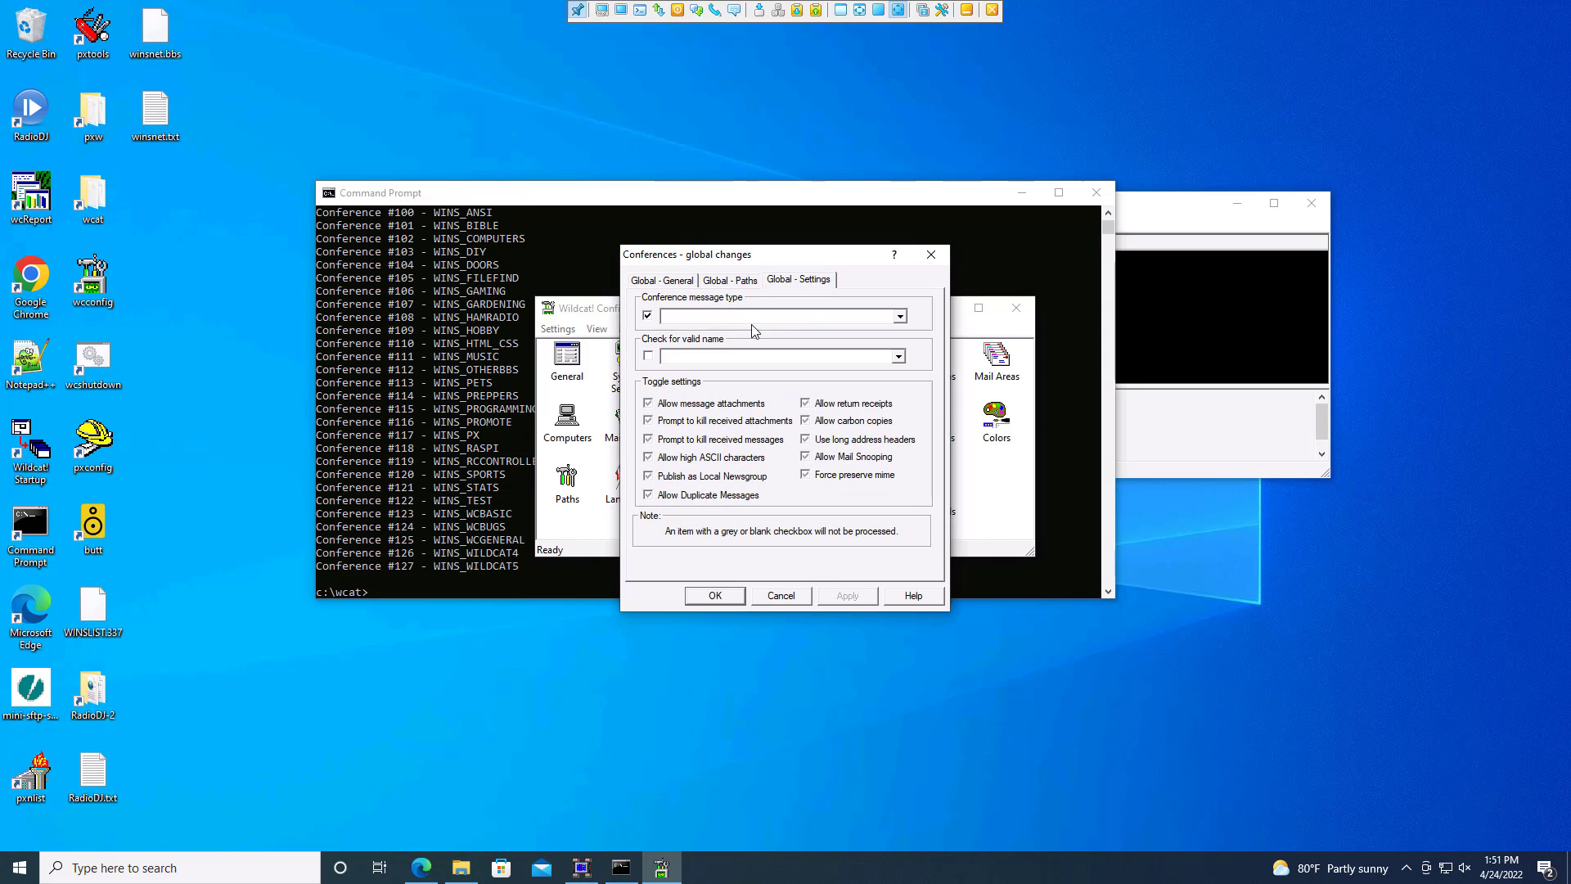
click(900, 317)
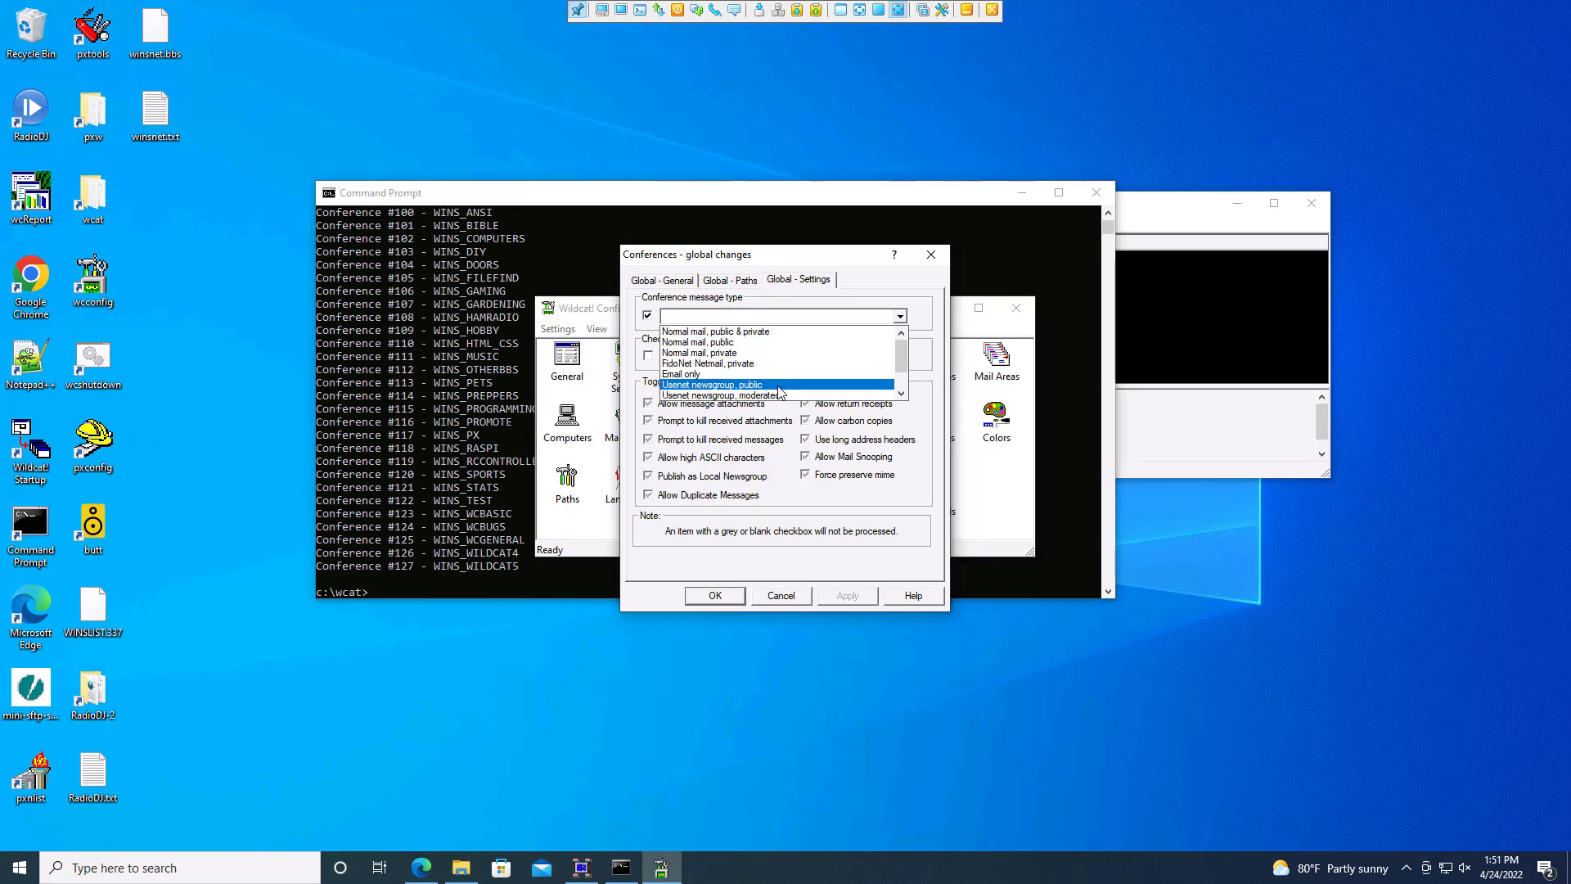
drag(901, 354, 903, 378)
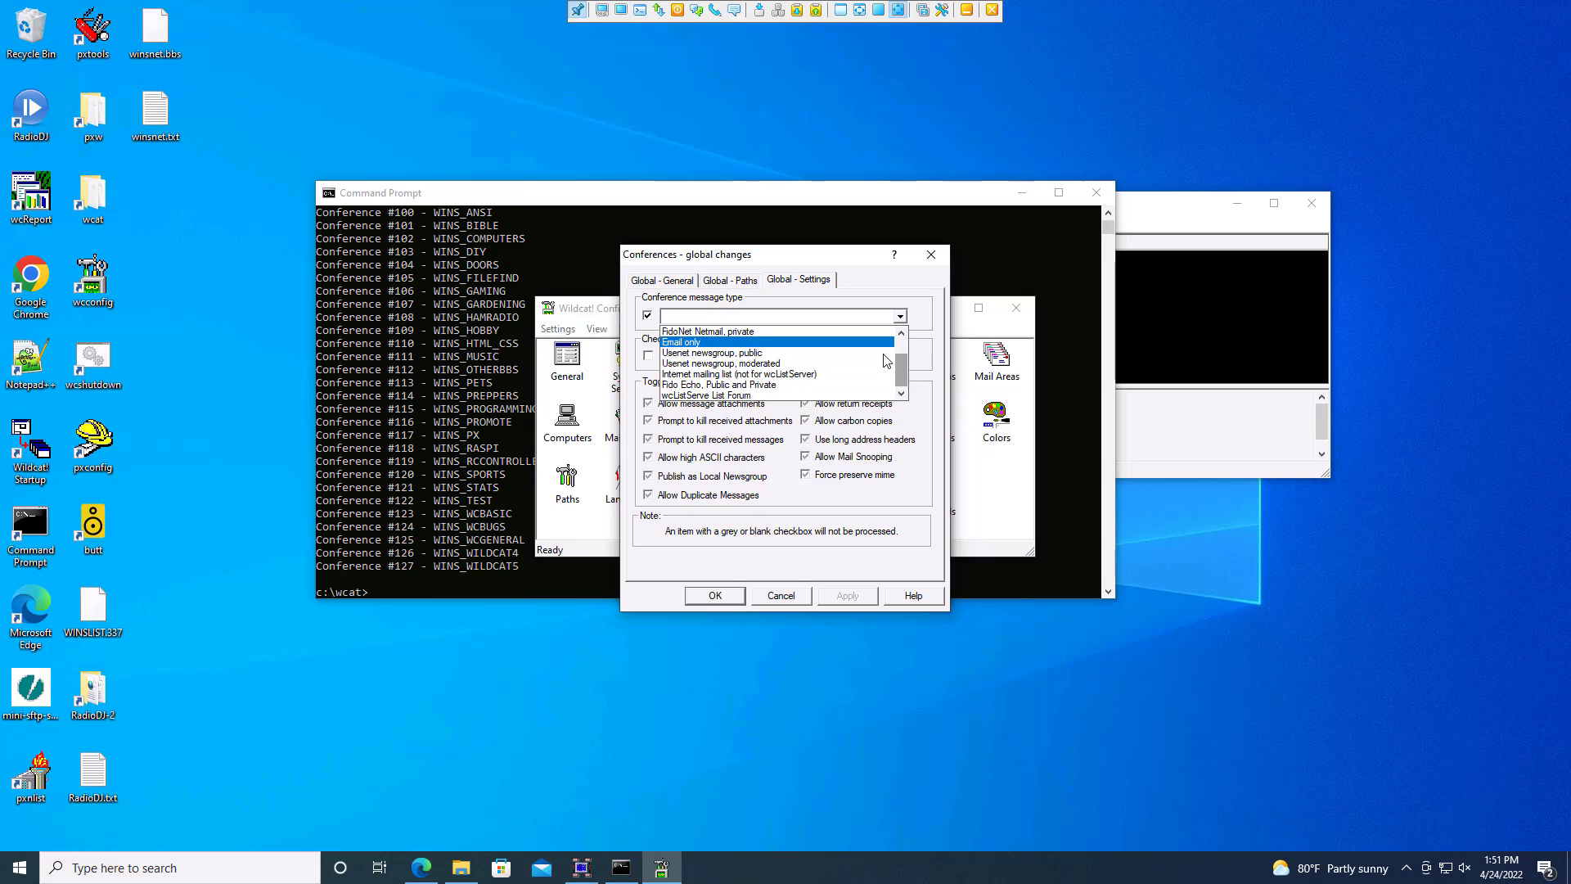
click(767, 386)
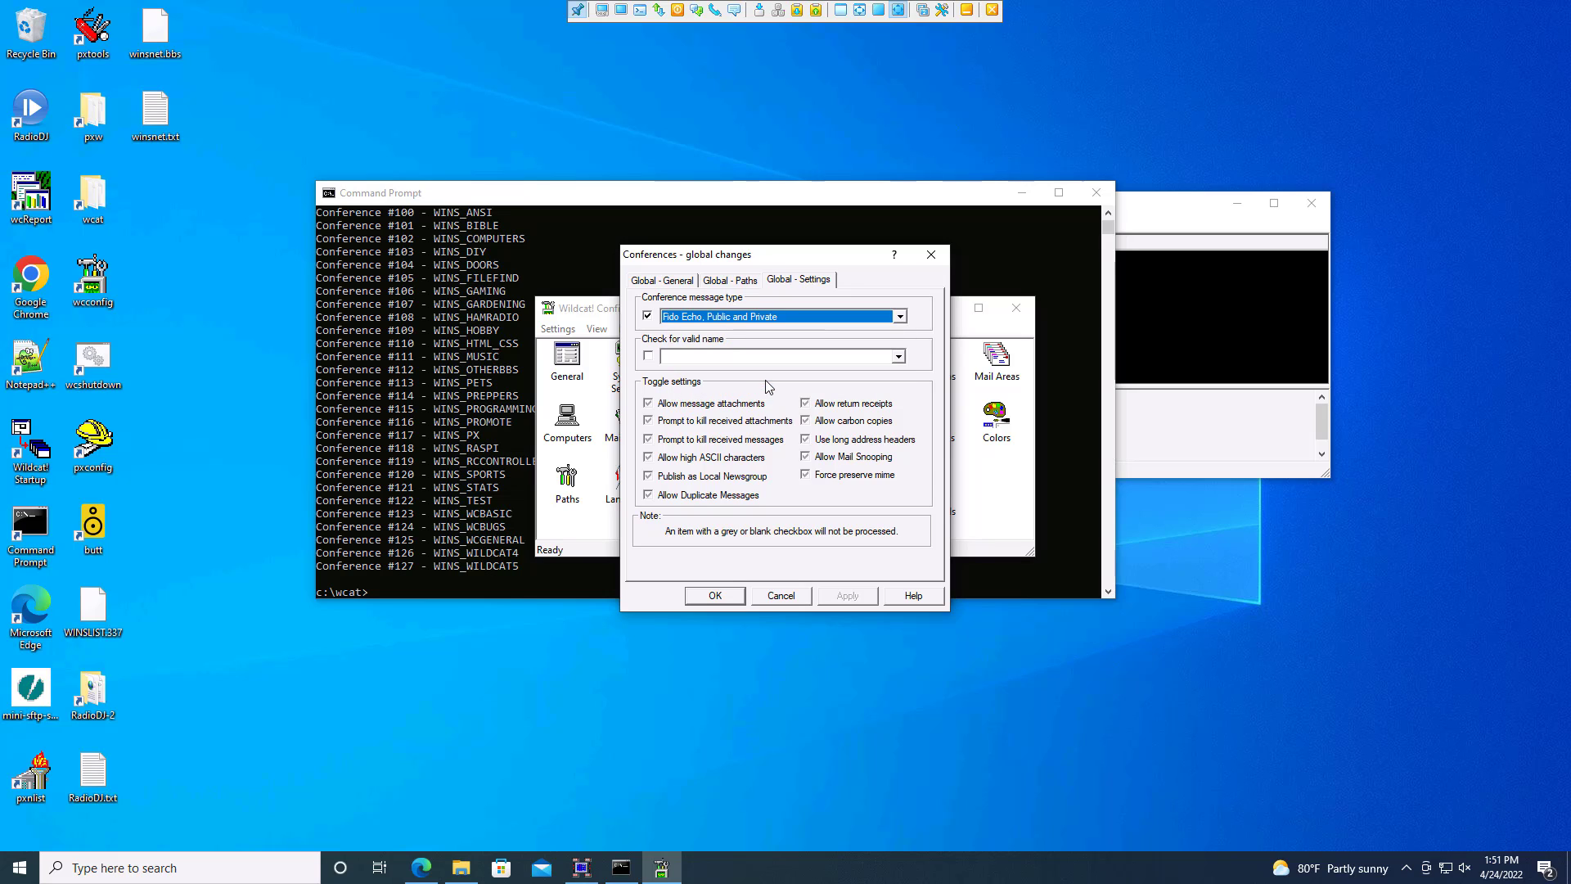
- Set valid-name check to No, apply the global changes, and close the list
click(651, 357)
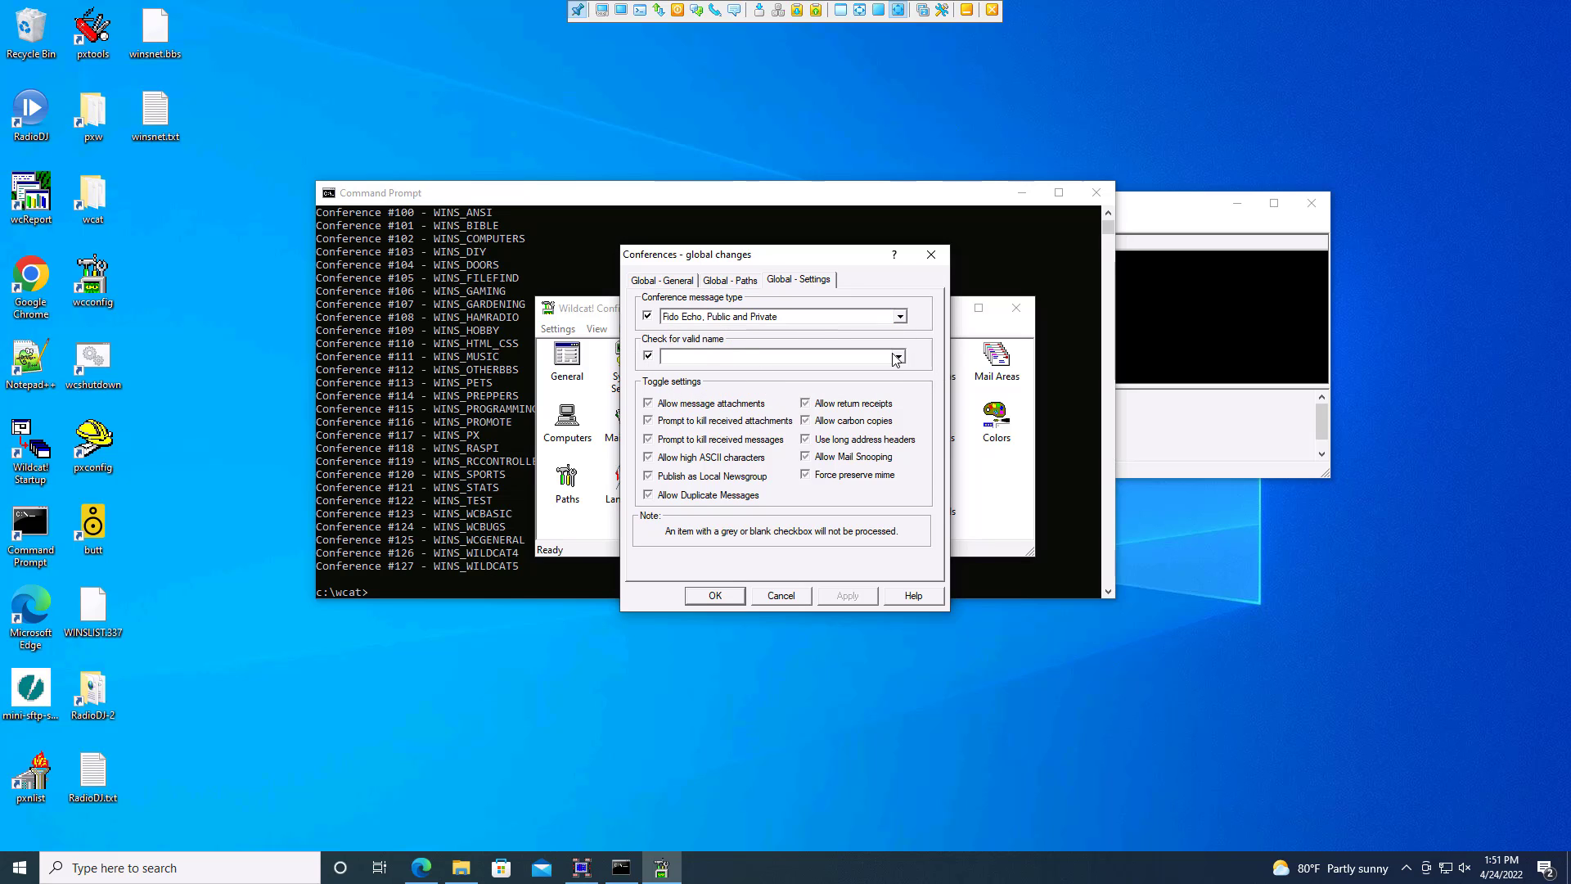
click(899, 357)
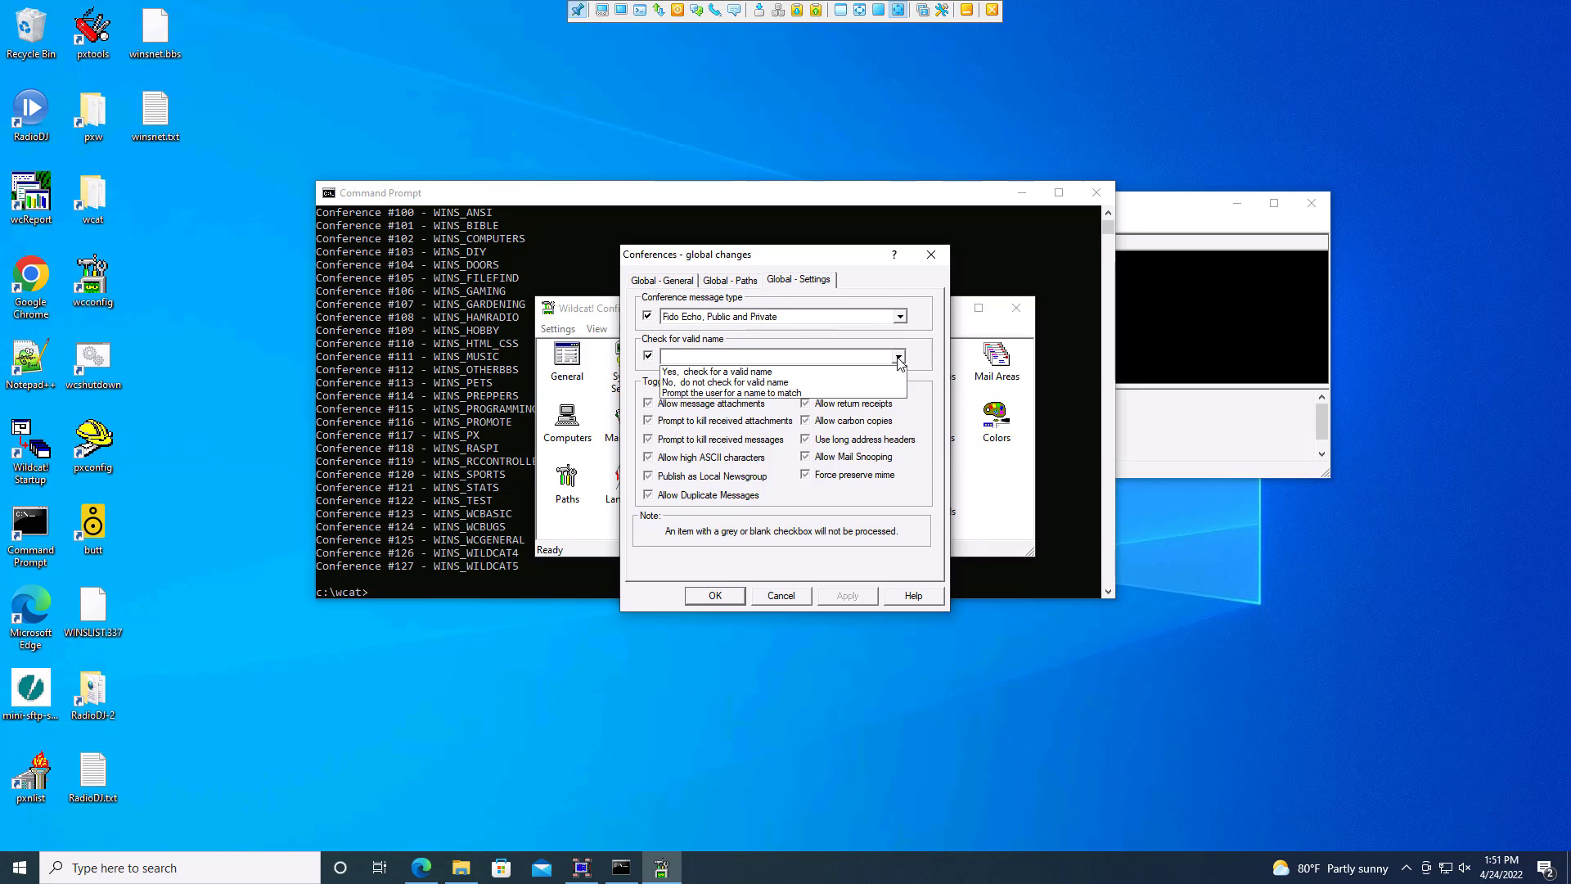
click(761, 383)
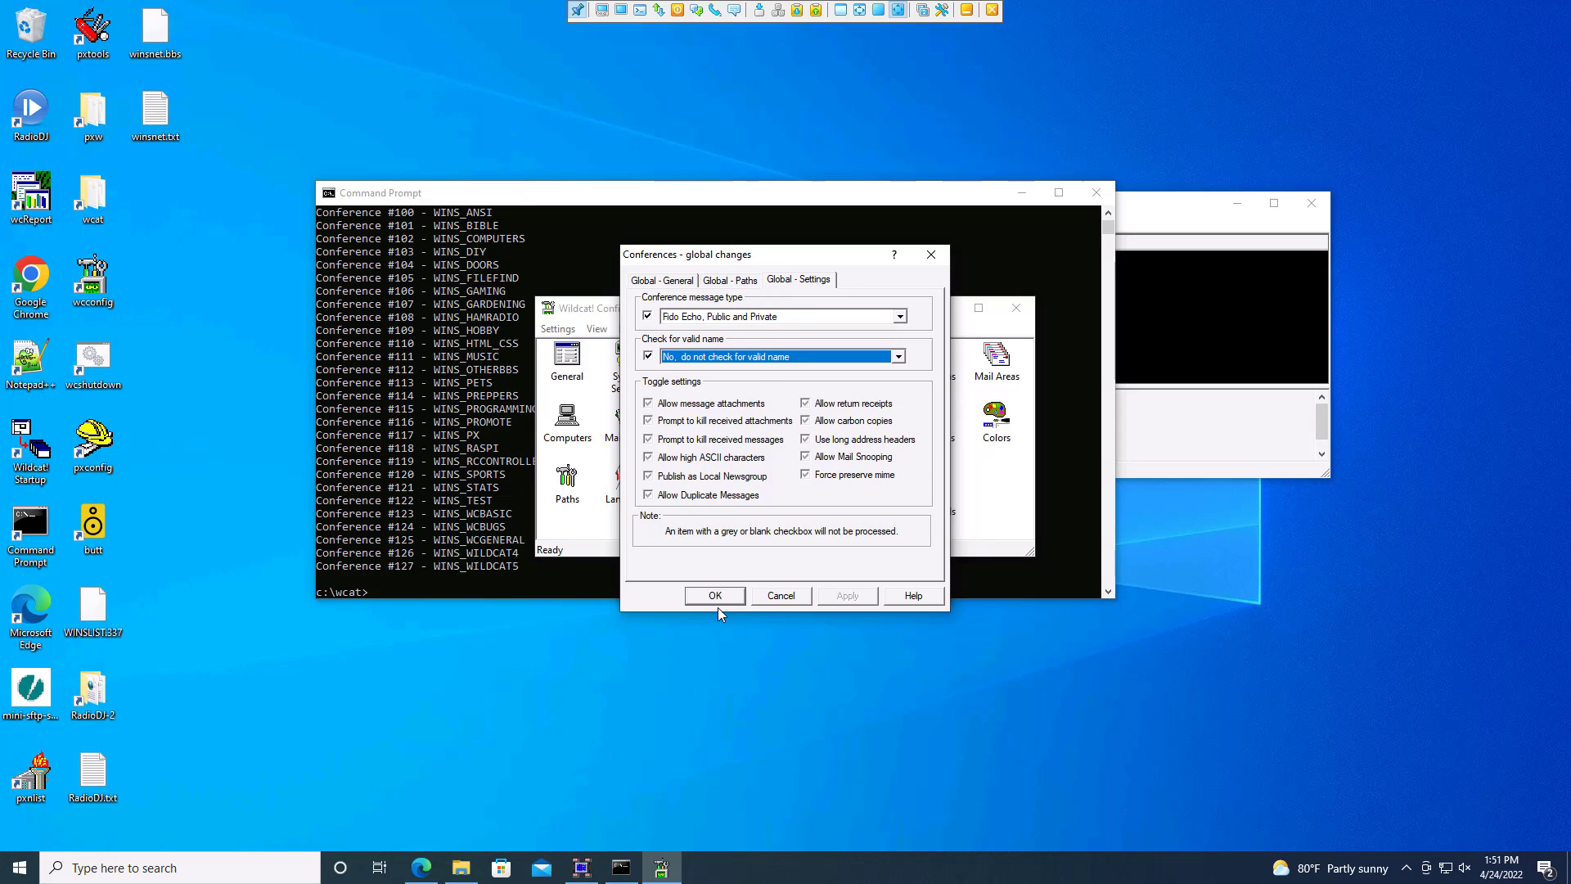
click(721, 283)
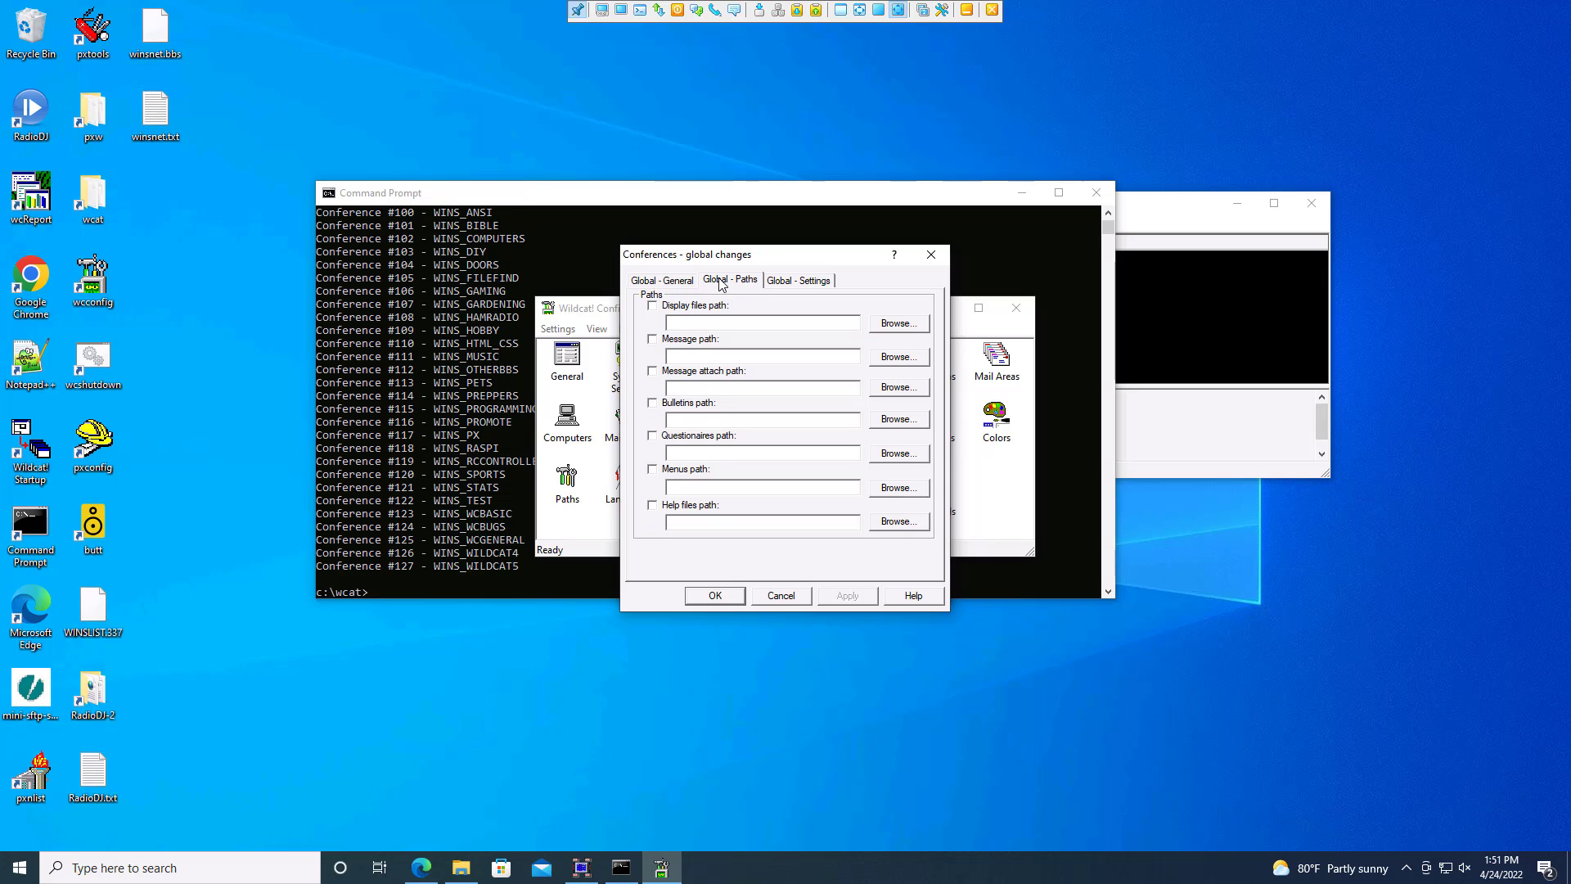
click(672, 287)
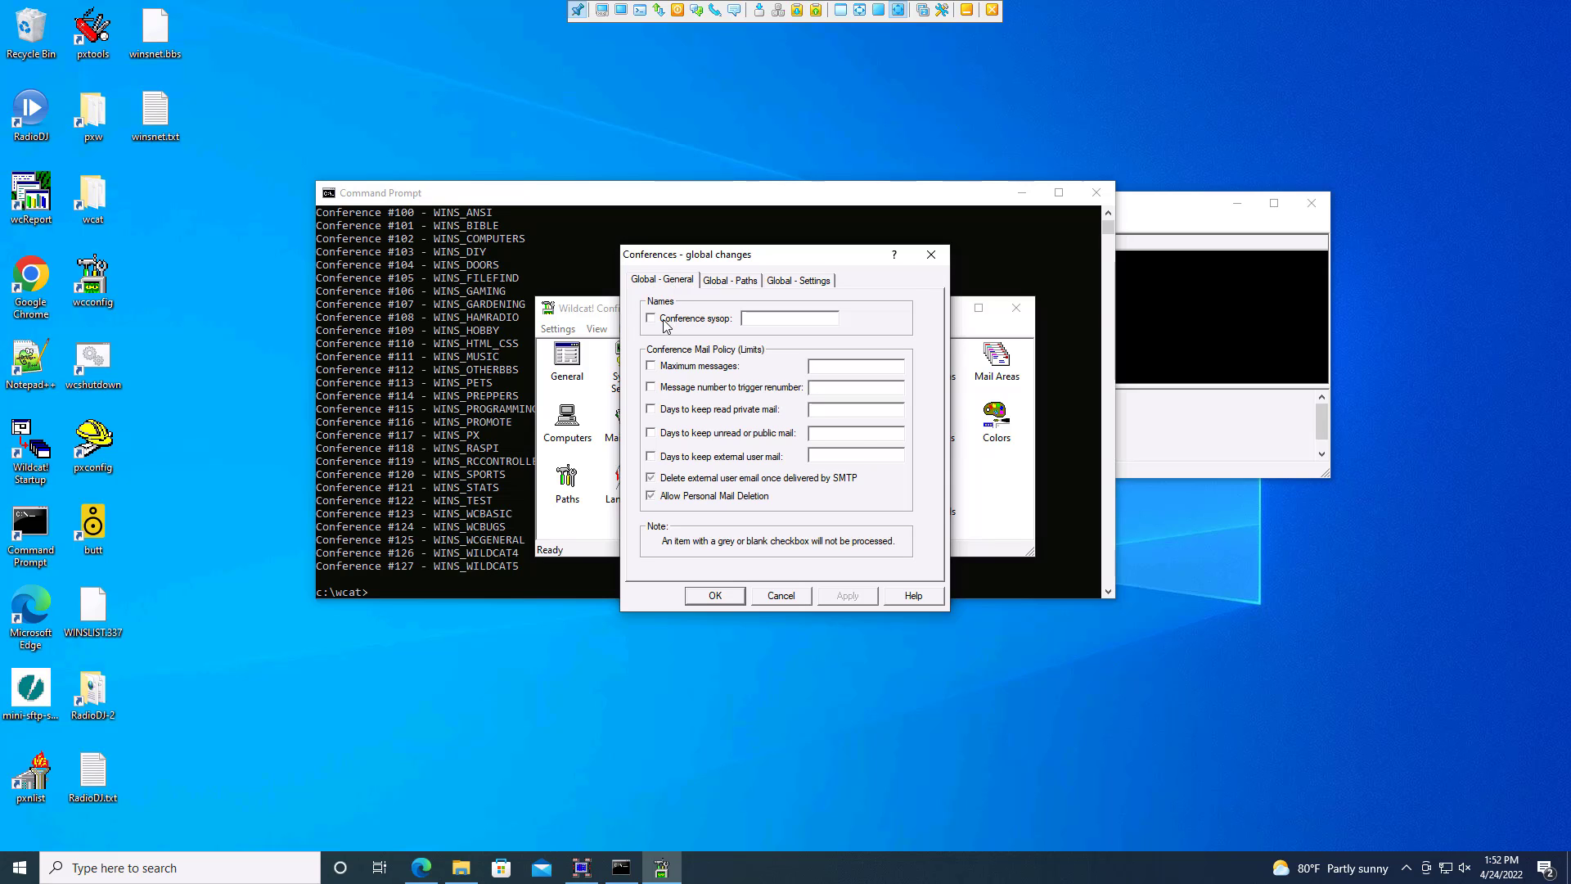
click(714, 596)
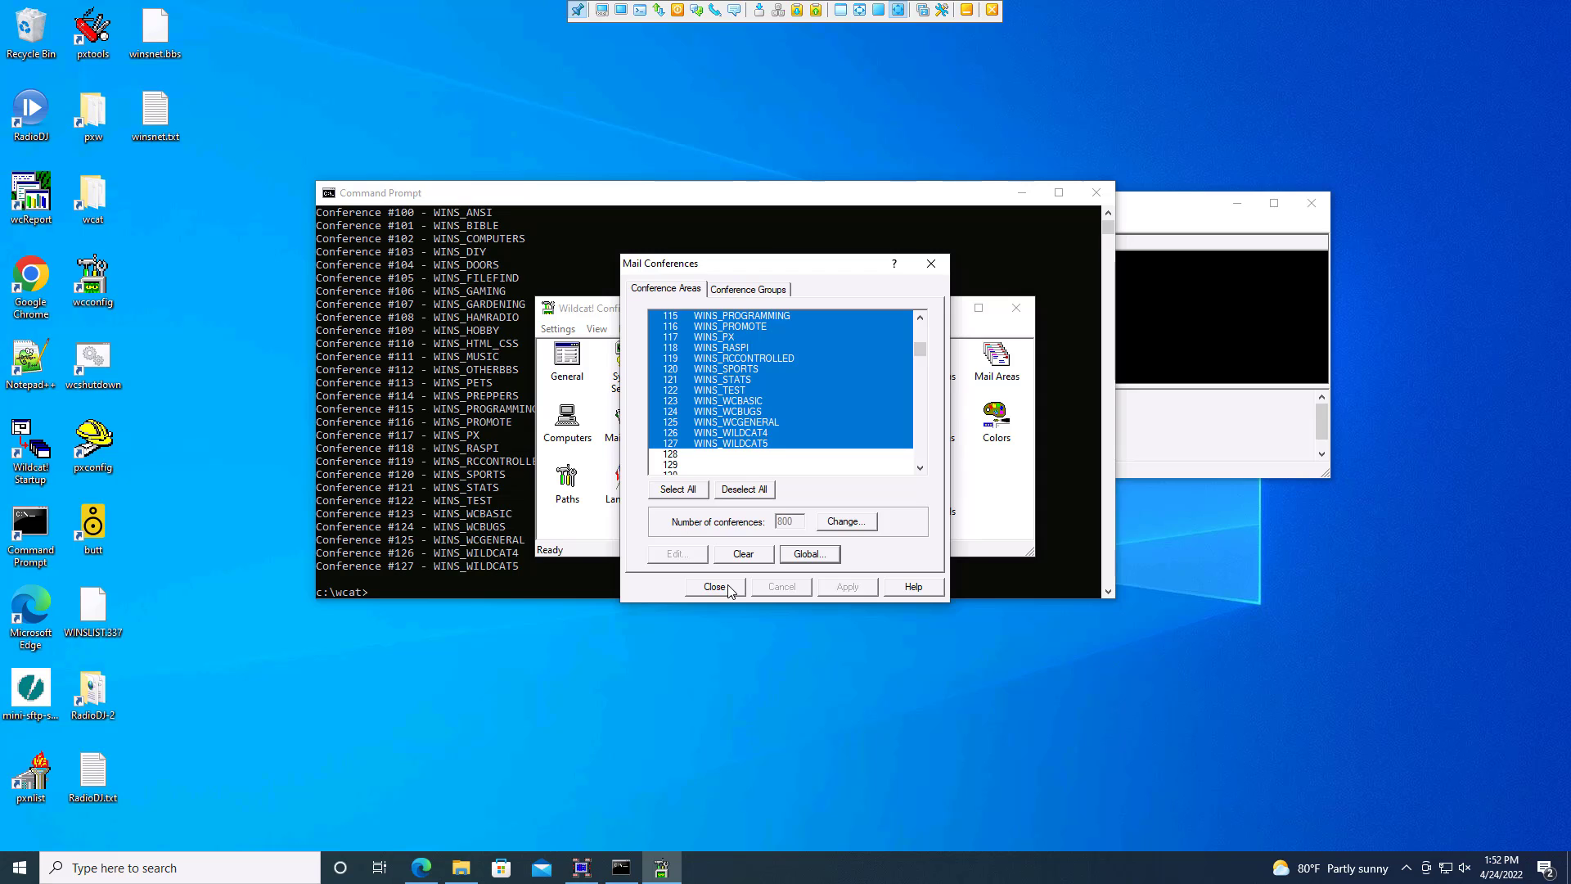
click(714, 587)
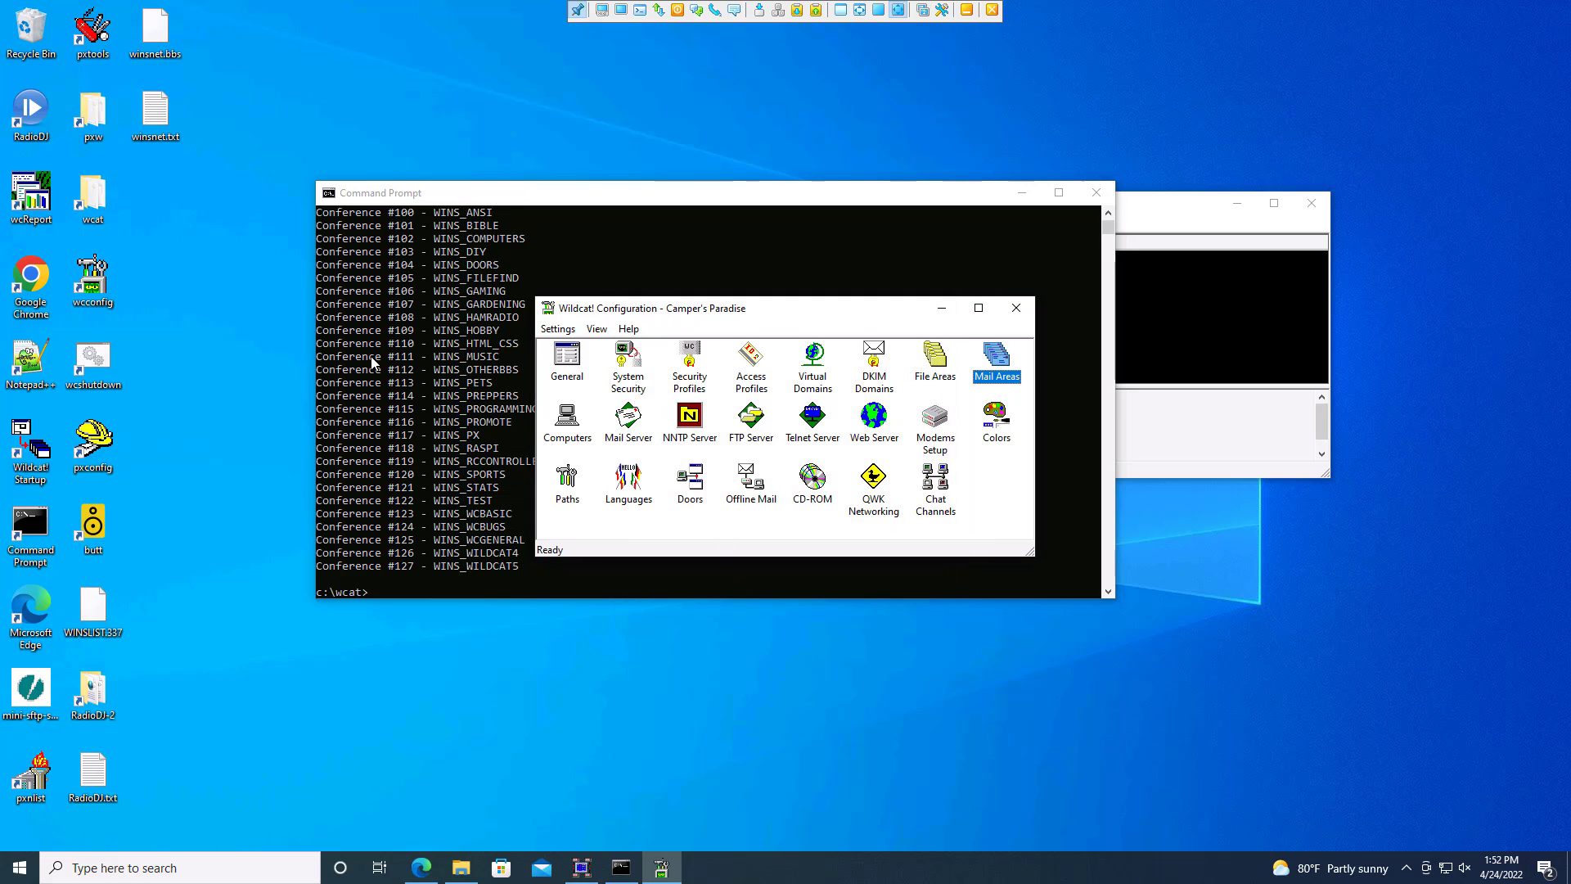
- Launch the Platinum Xpress configuration and copy WINSECHO.NA from Downloads
double_click(99, 444)
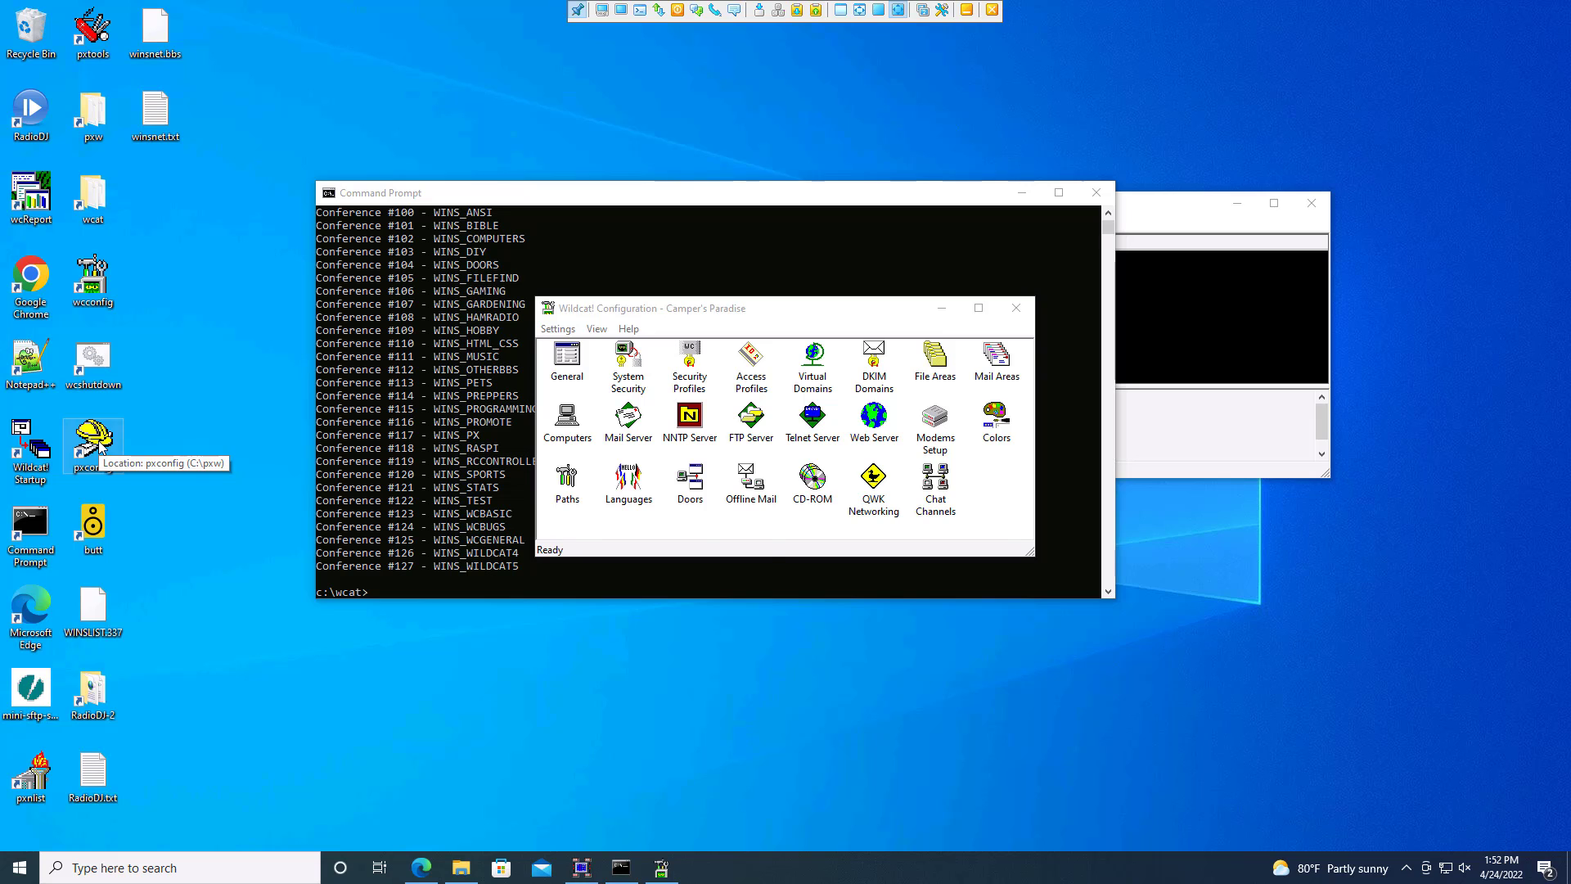
click(461, 867)
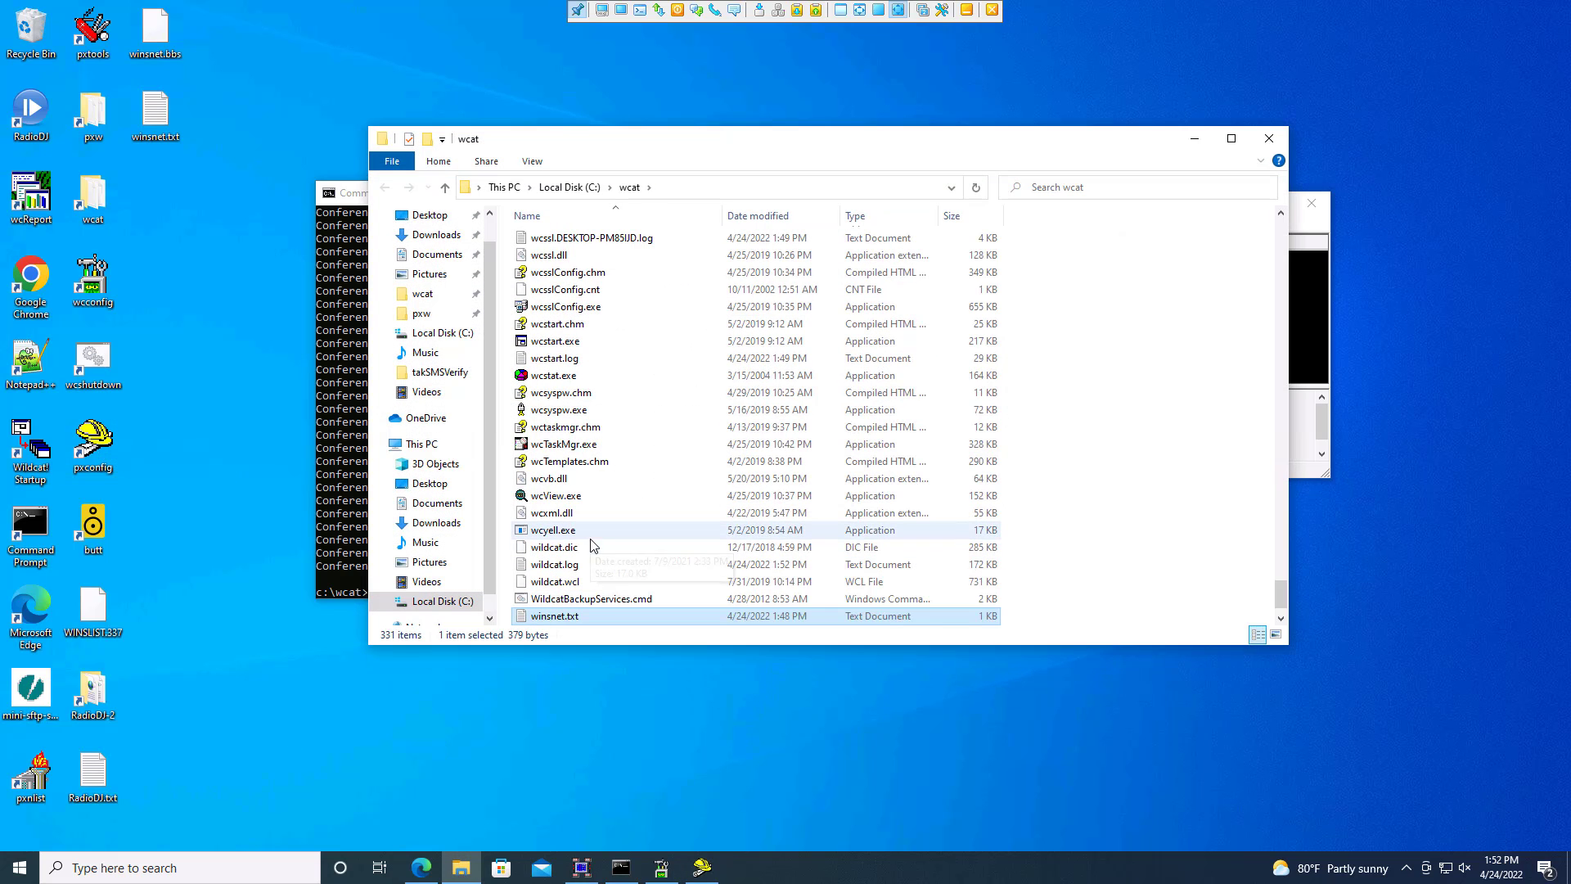
click(452, 236)
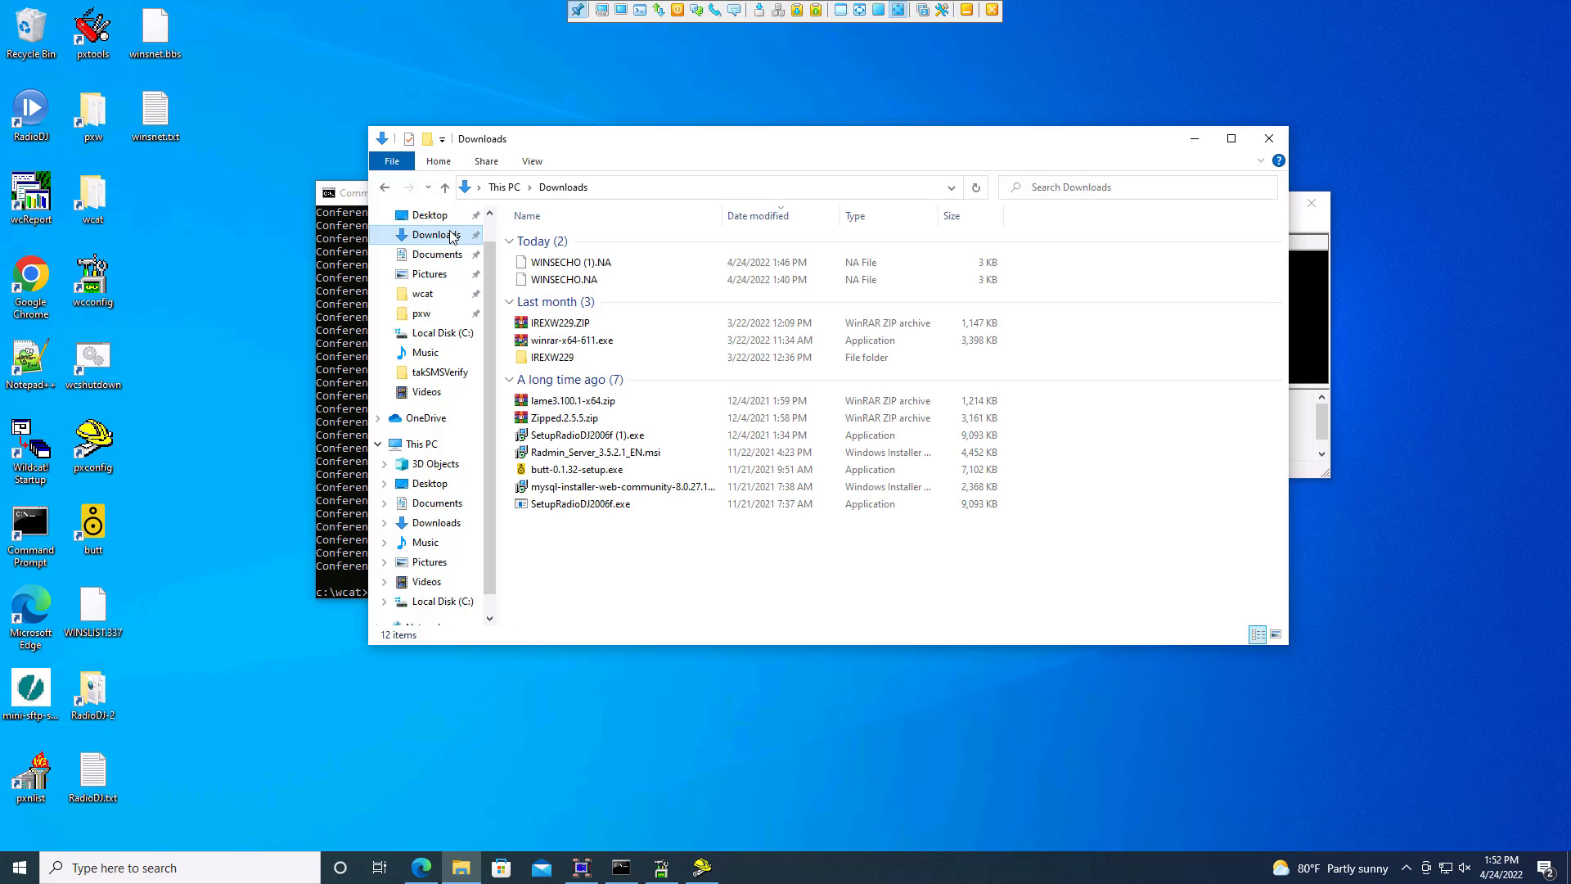
click(575, 285)
right_click(570, 282)
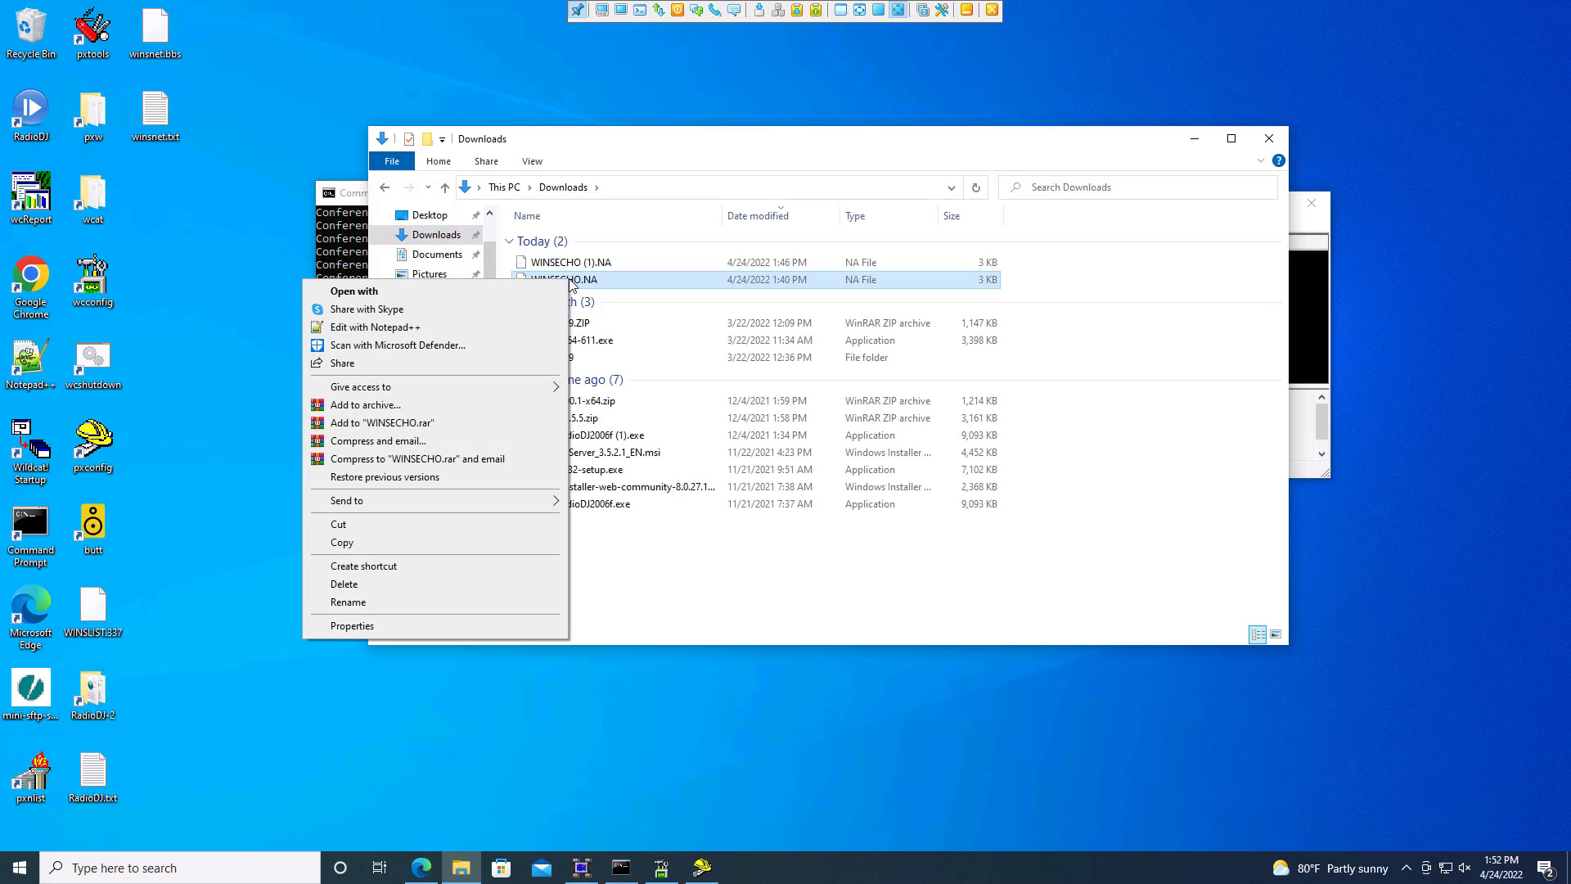
click(354, 544)
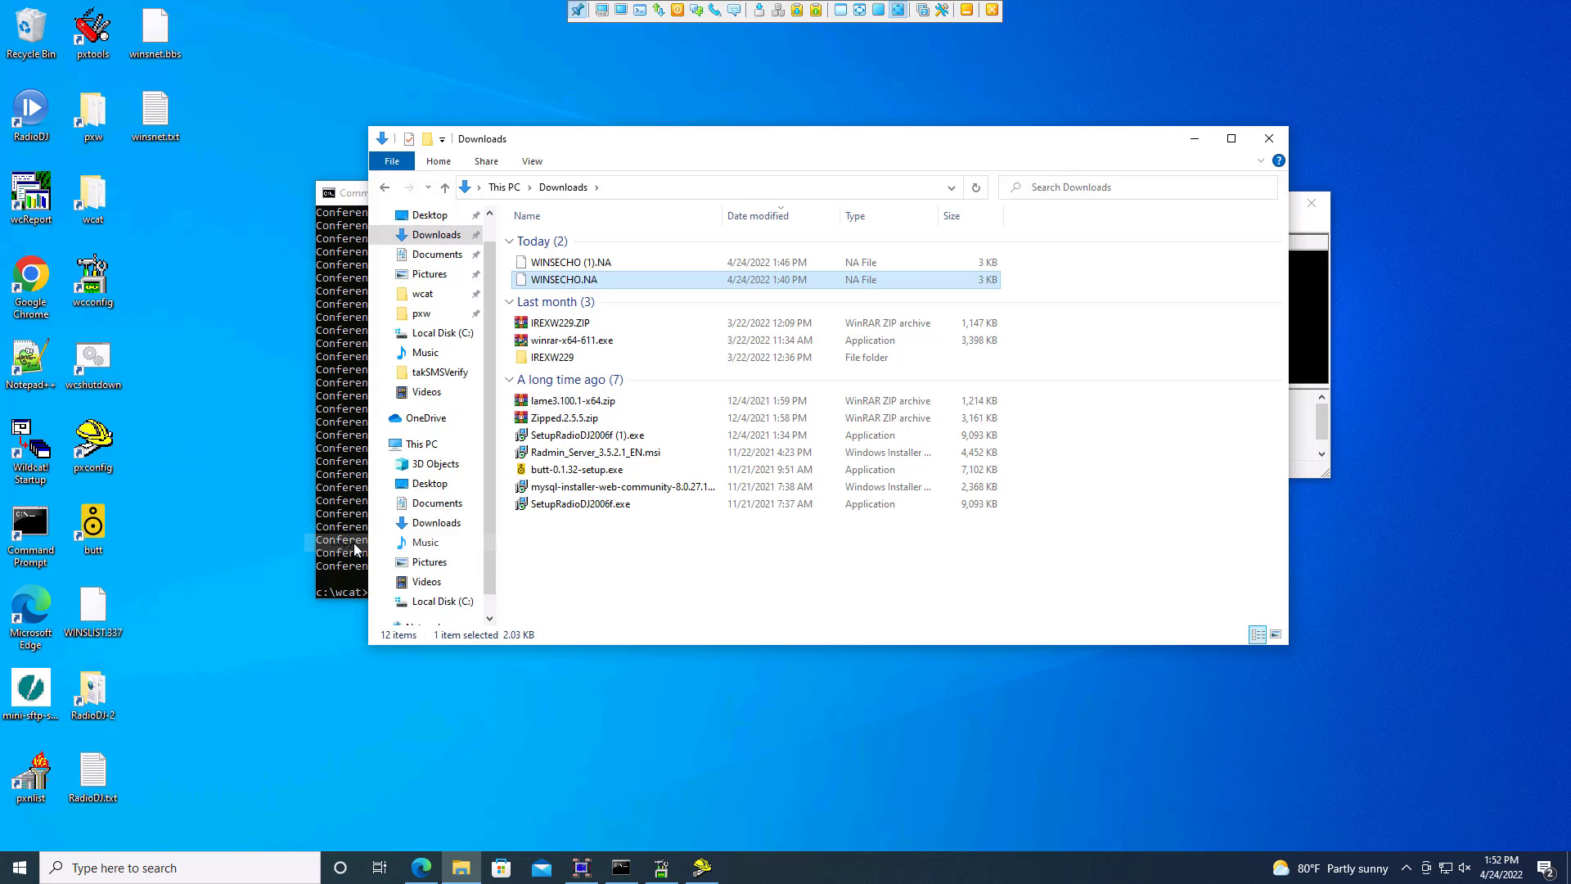
- Review the existing WINSECHO.NA in C:\pxw\nano using Notepad++
click(427, 318)
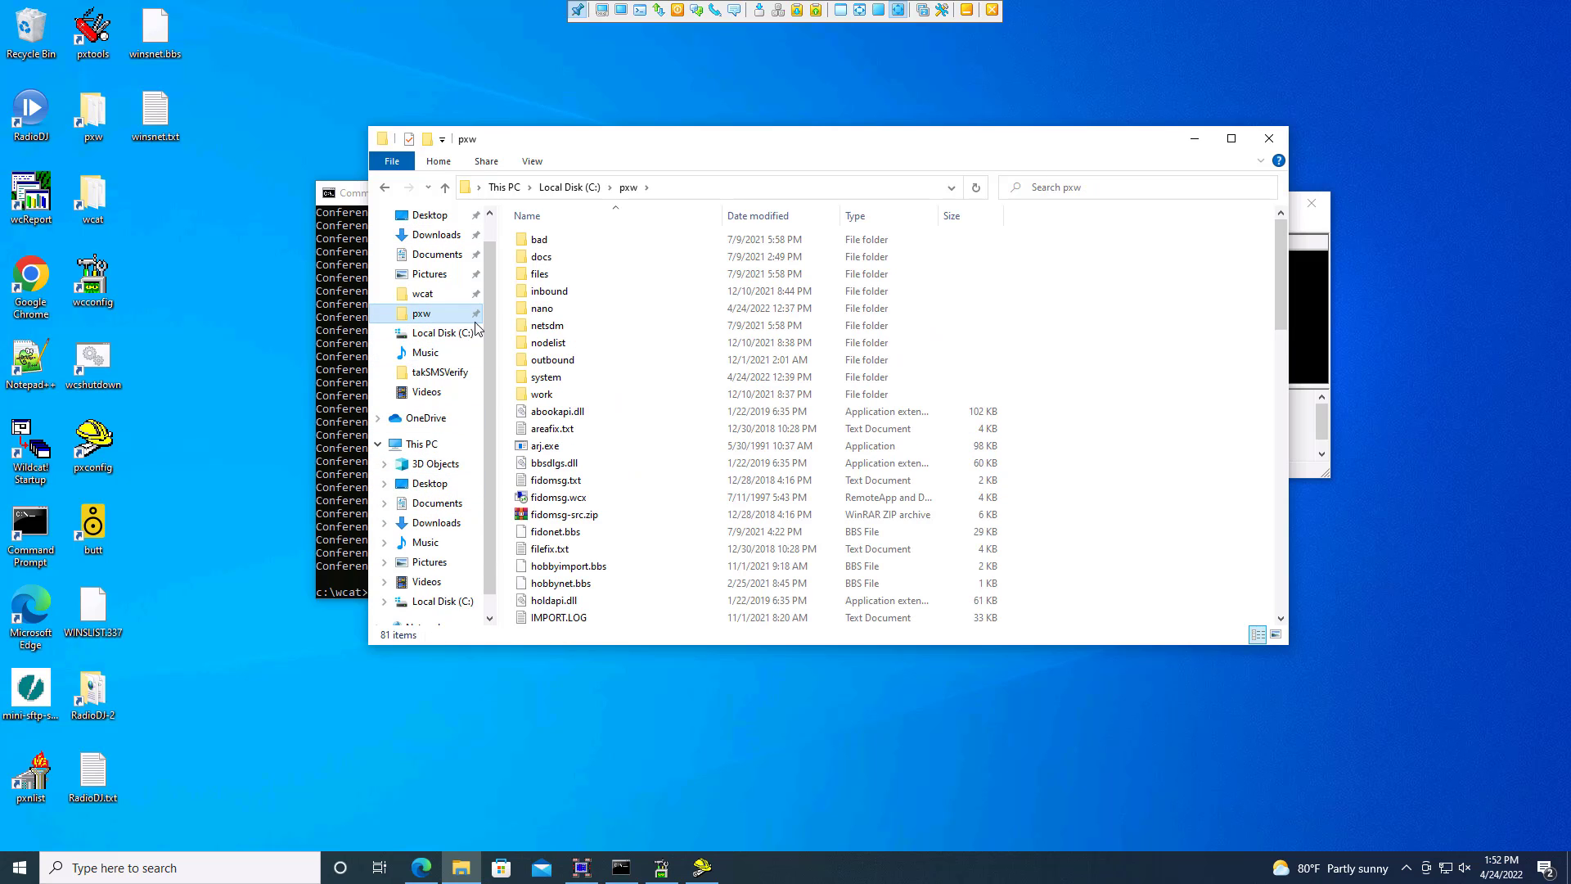
double_click(577, 311)
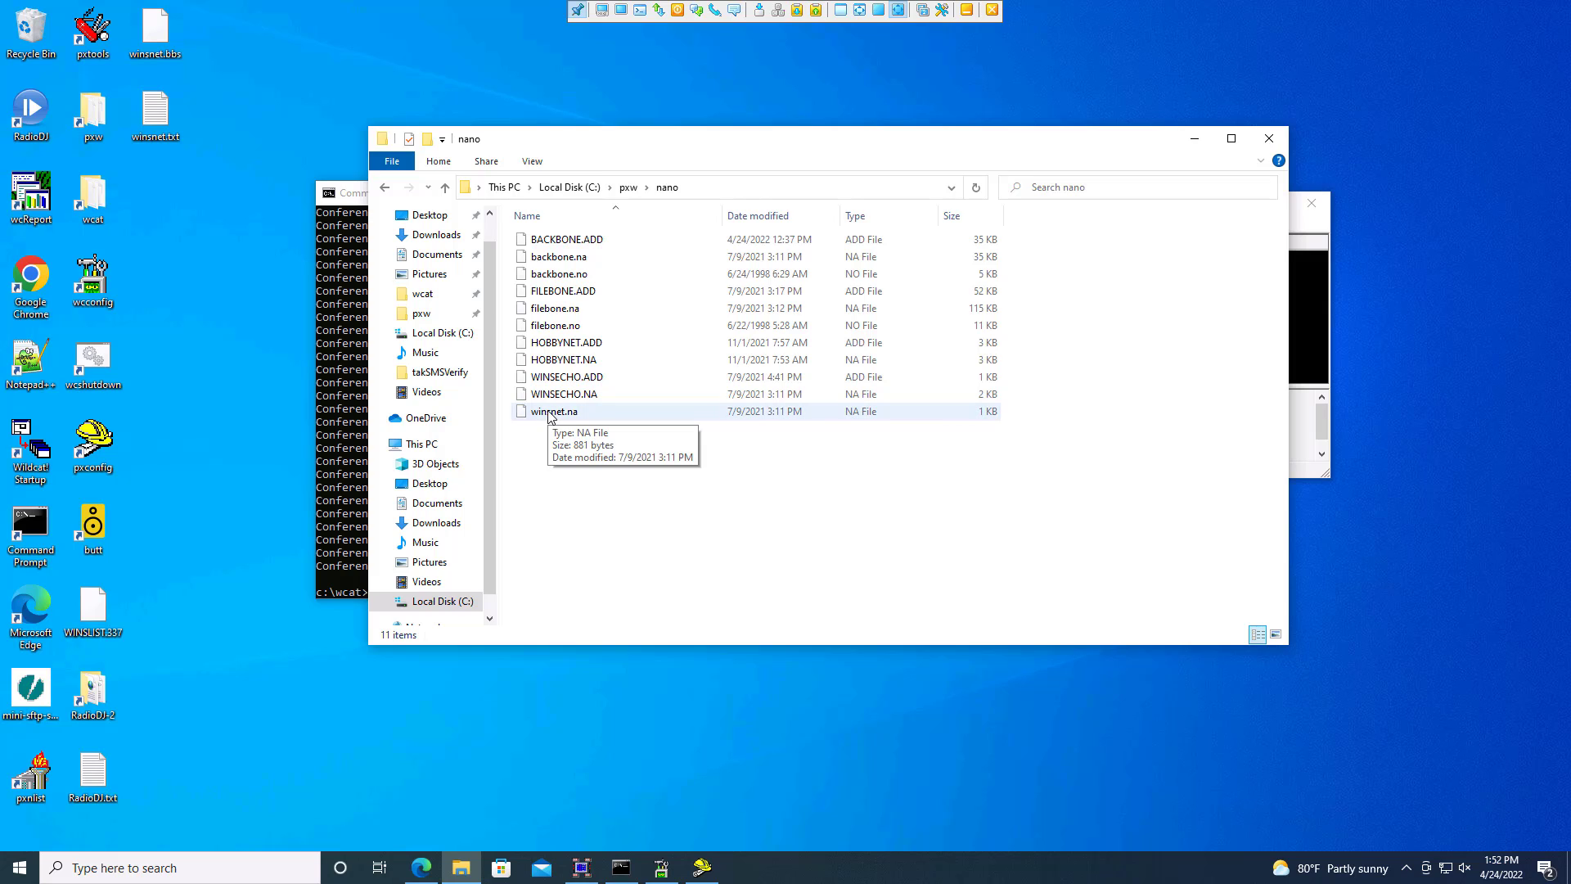
click(569, 396)
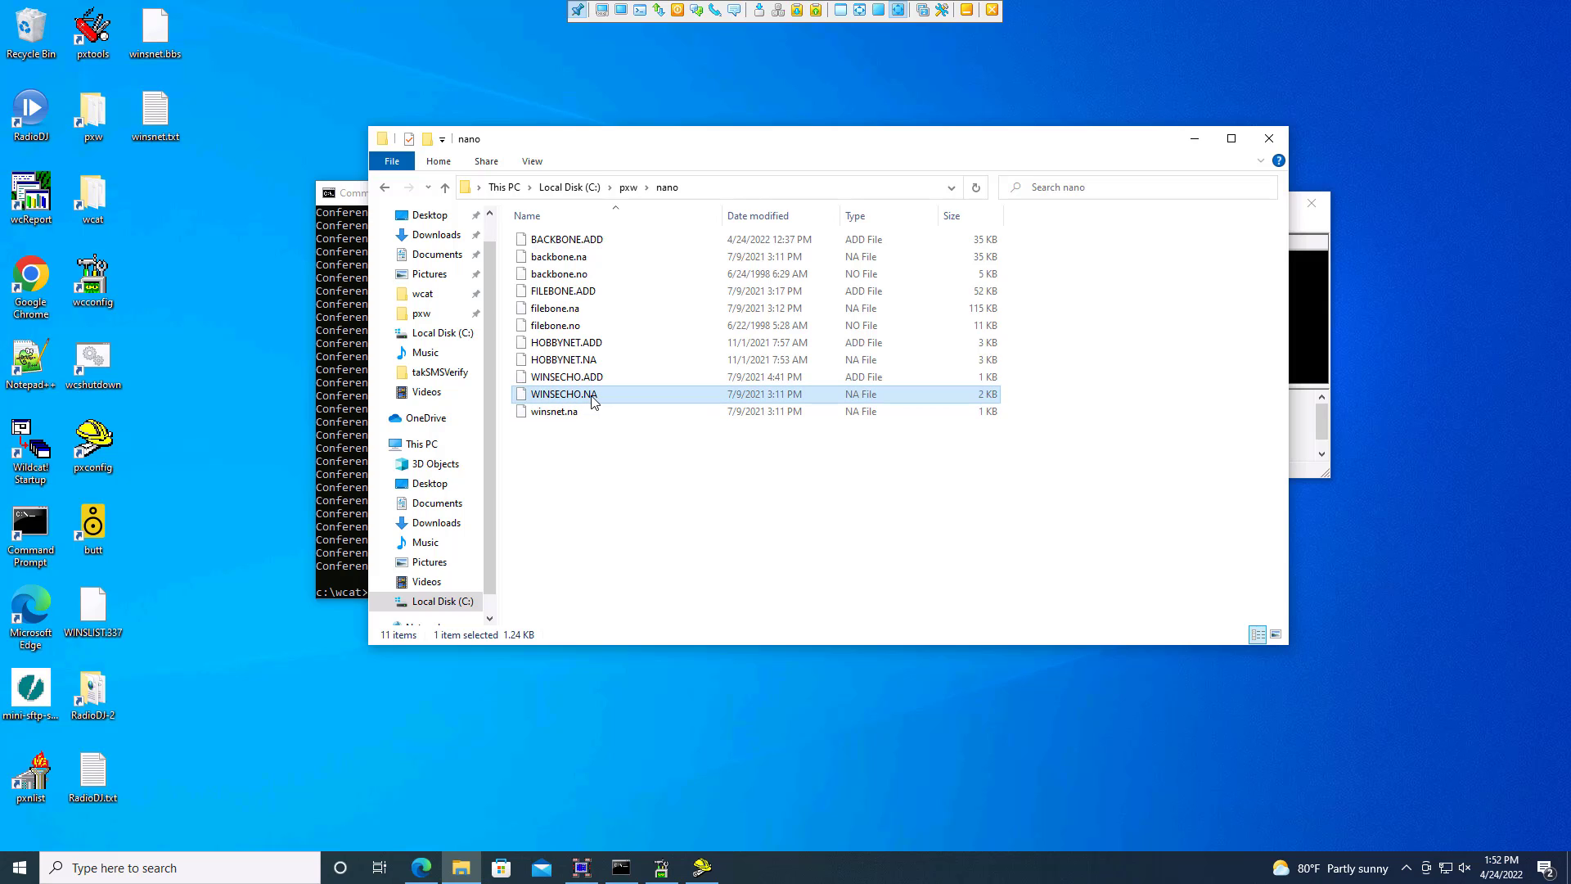
right_click(565, 399)
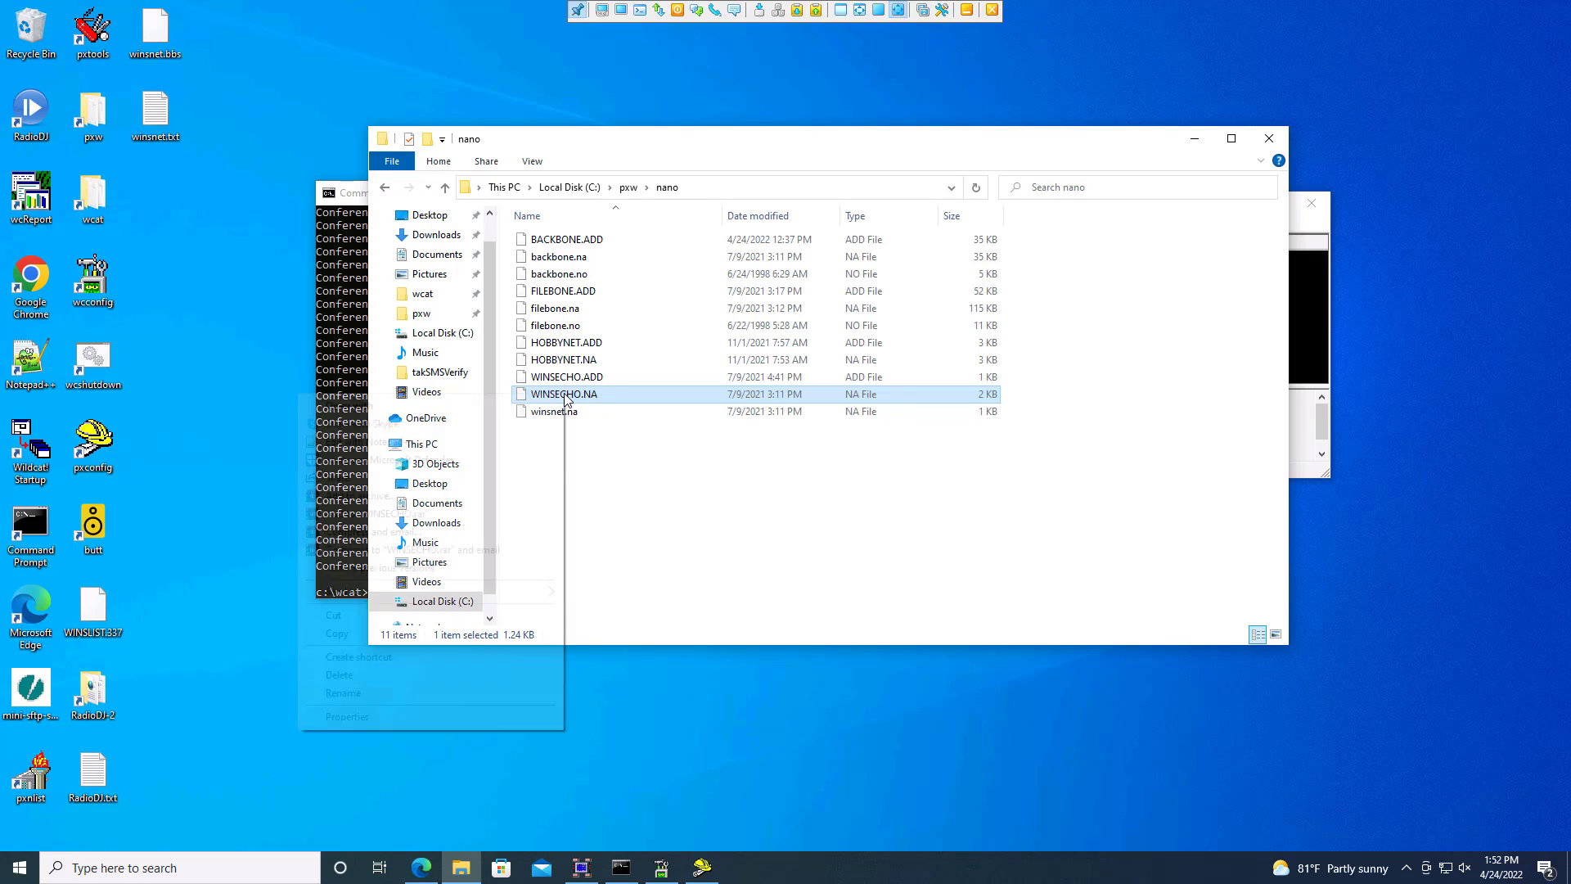
click(411, 443)
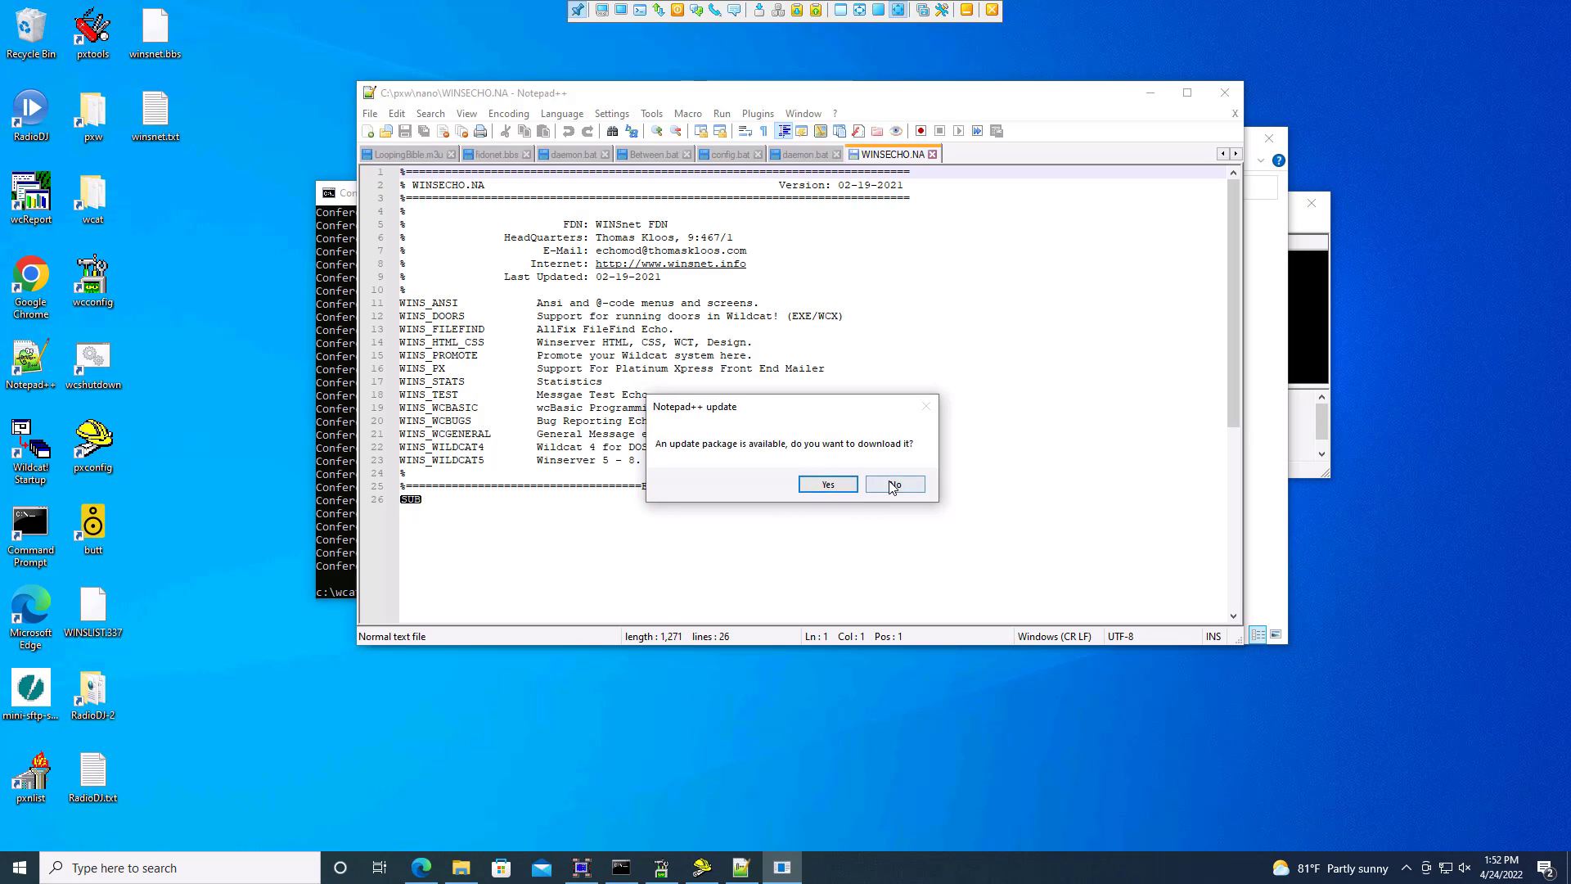
click(895, 483)
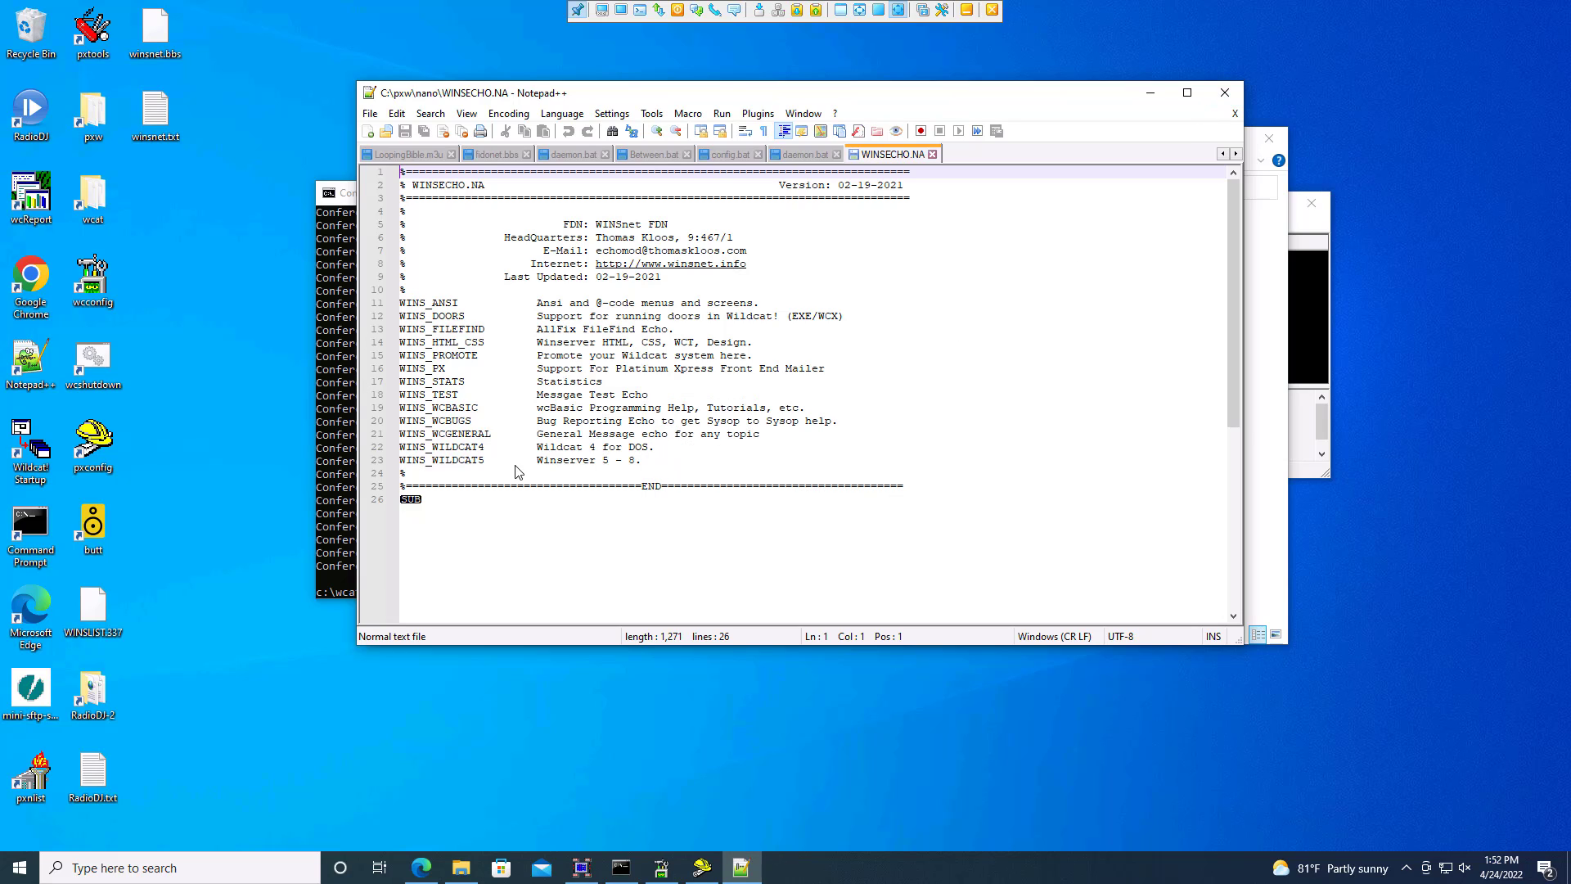
click(1225, 92)
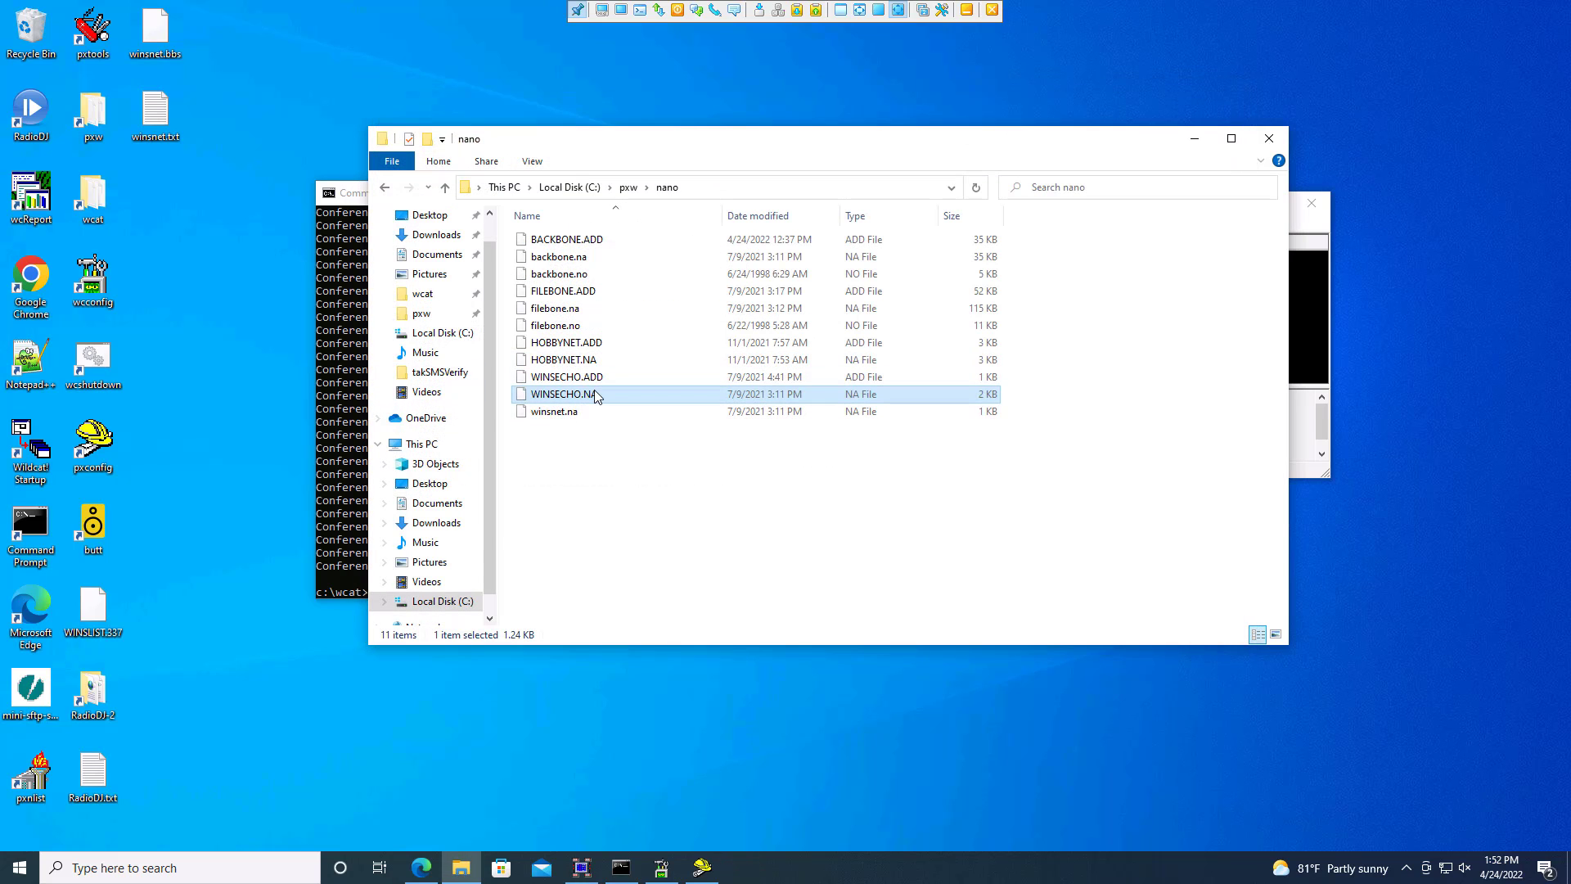
- Paste the copied WINSECHO.NA into the nano folder, replacing the old file
right_click(595, 394)
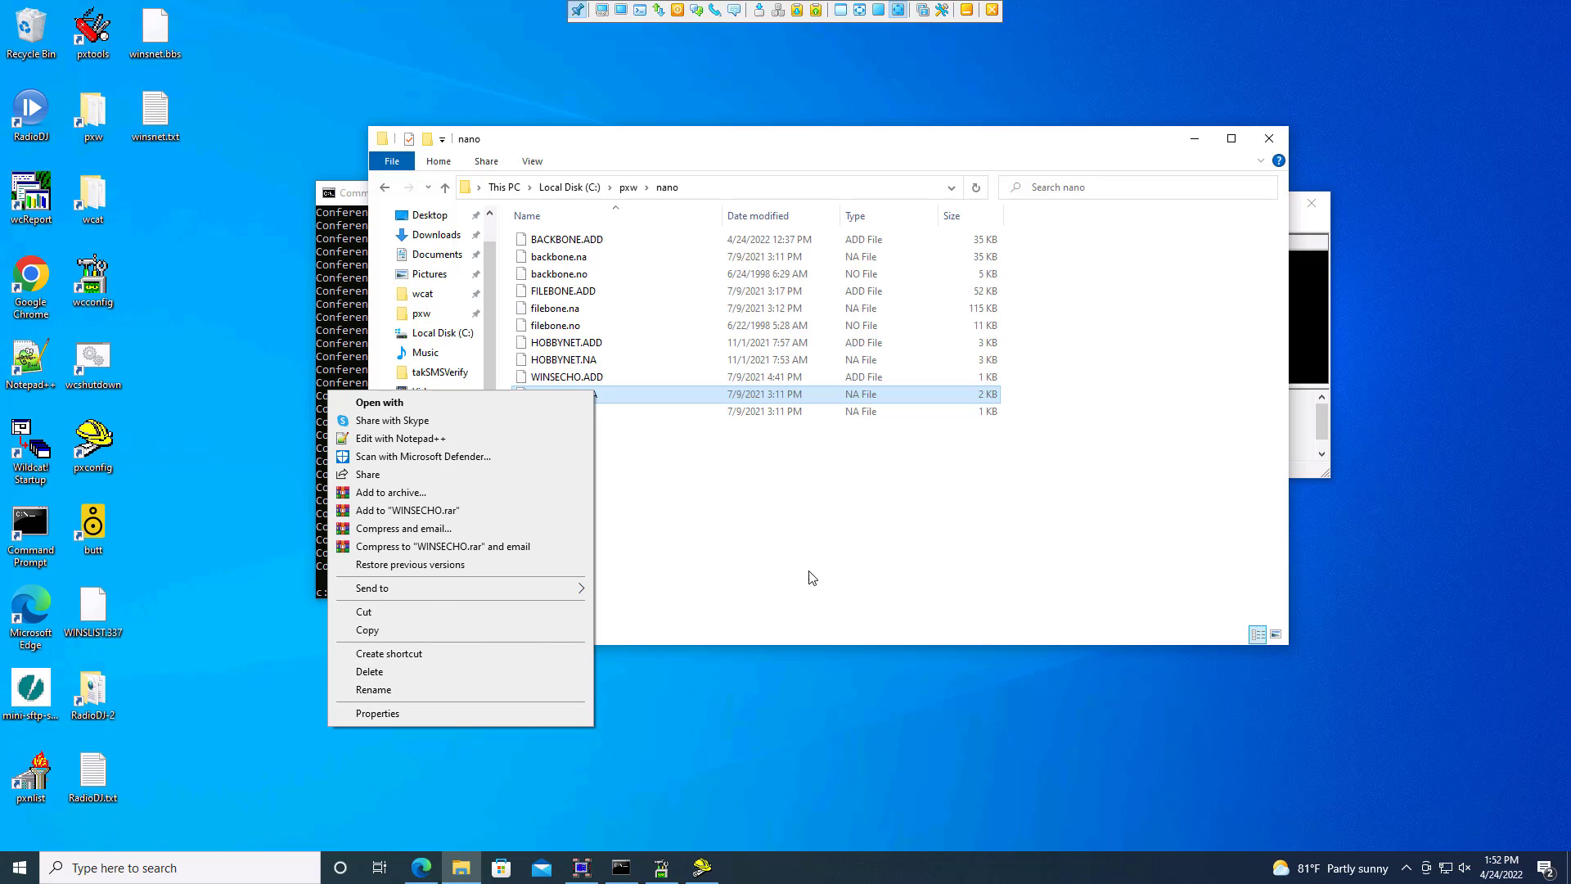
click(777, 554)
right_click(657, 471)
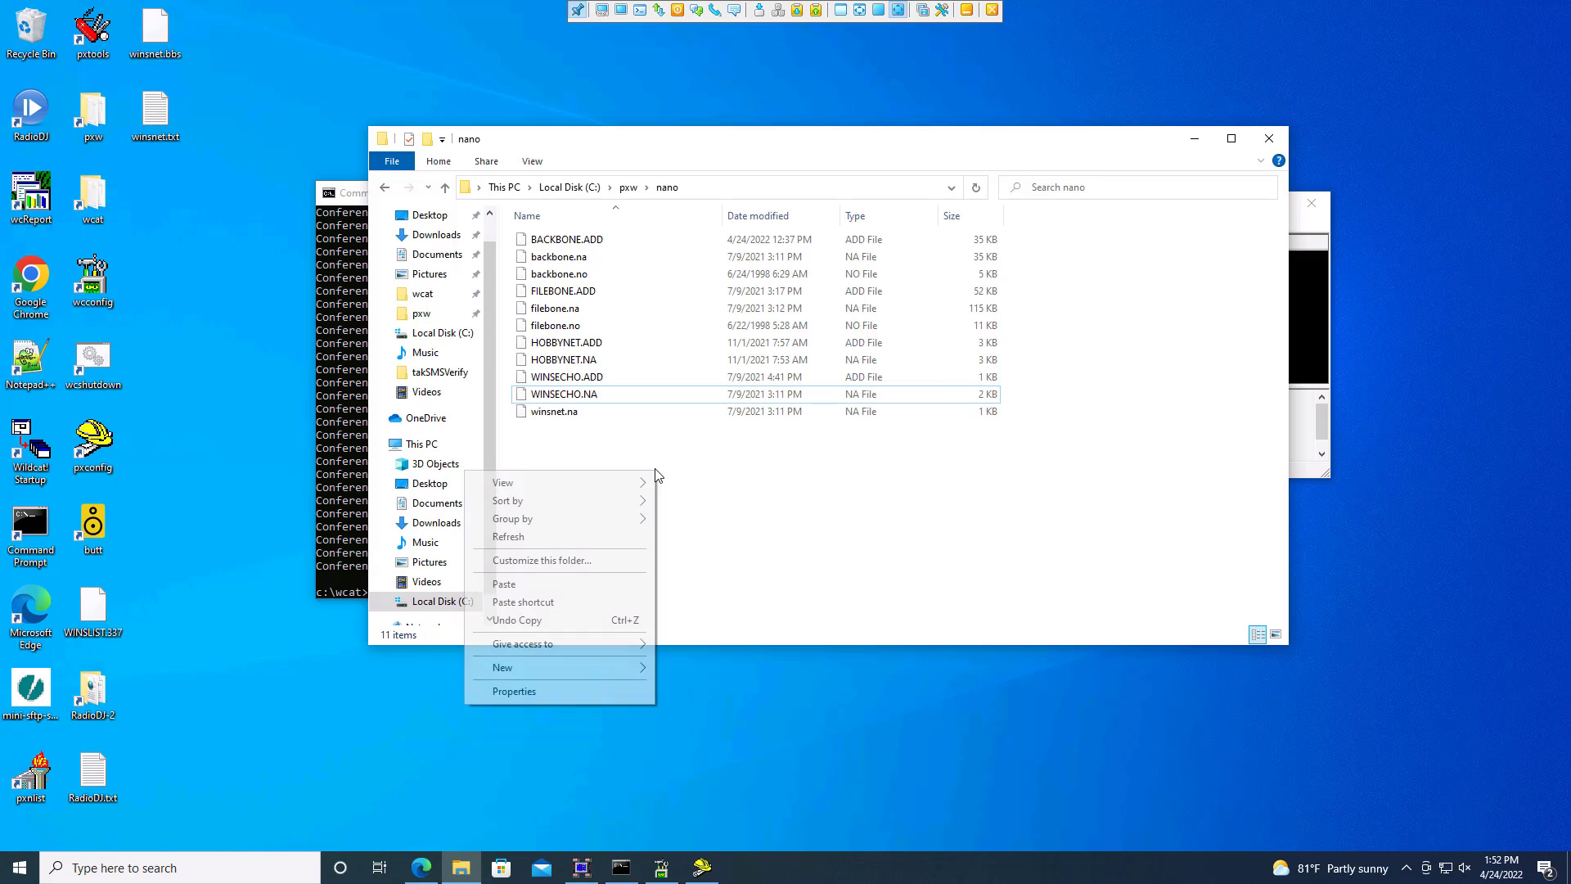
click(513, 585)
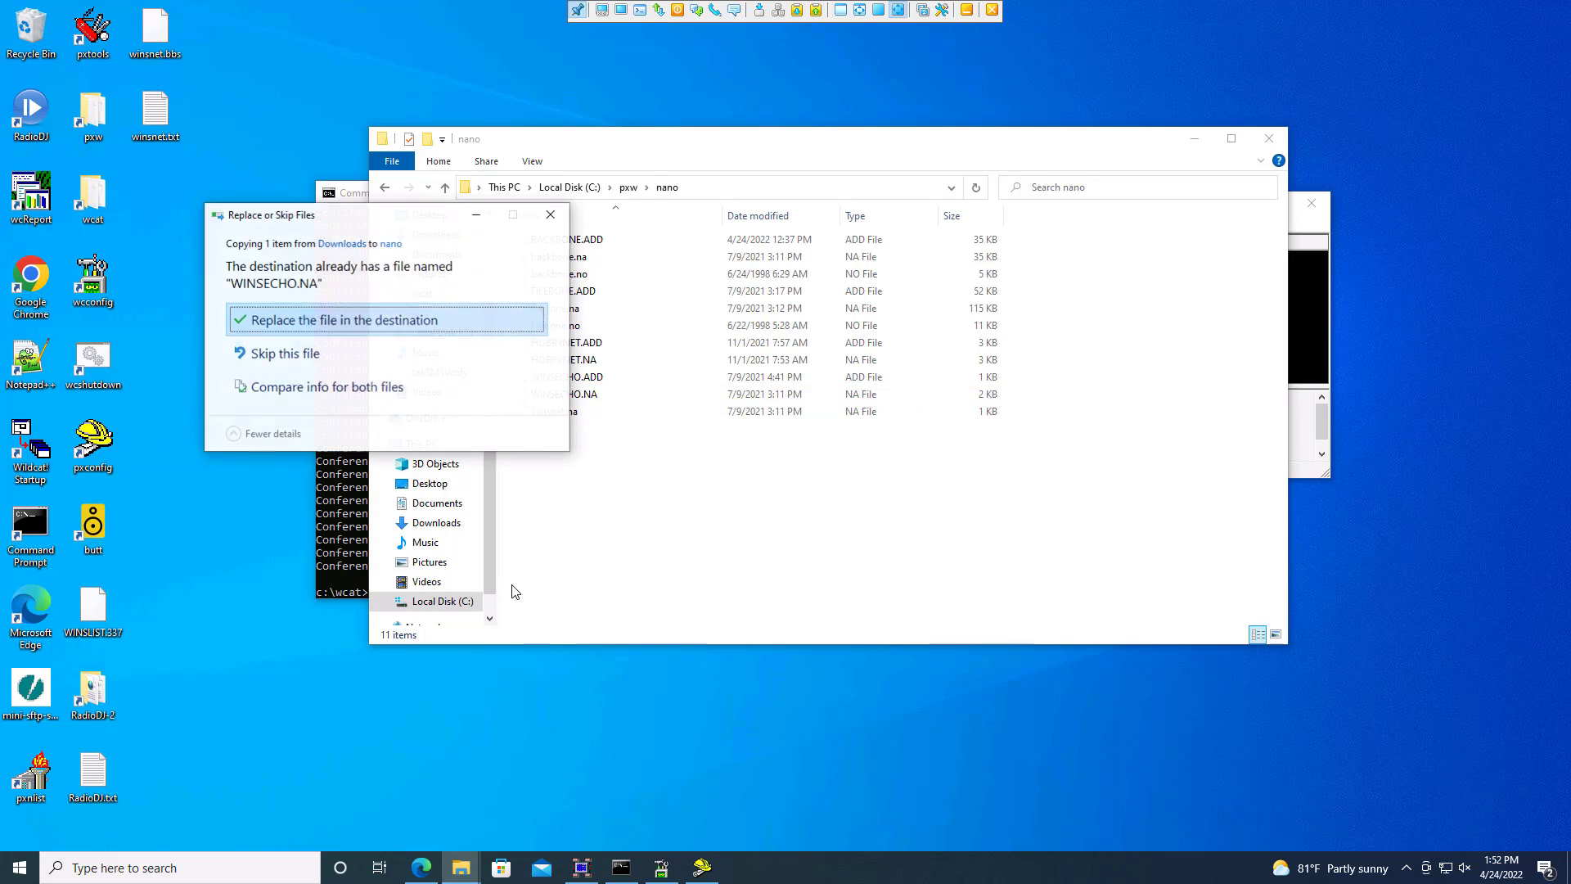
click(357, 319)
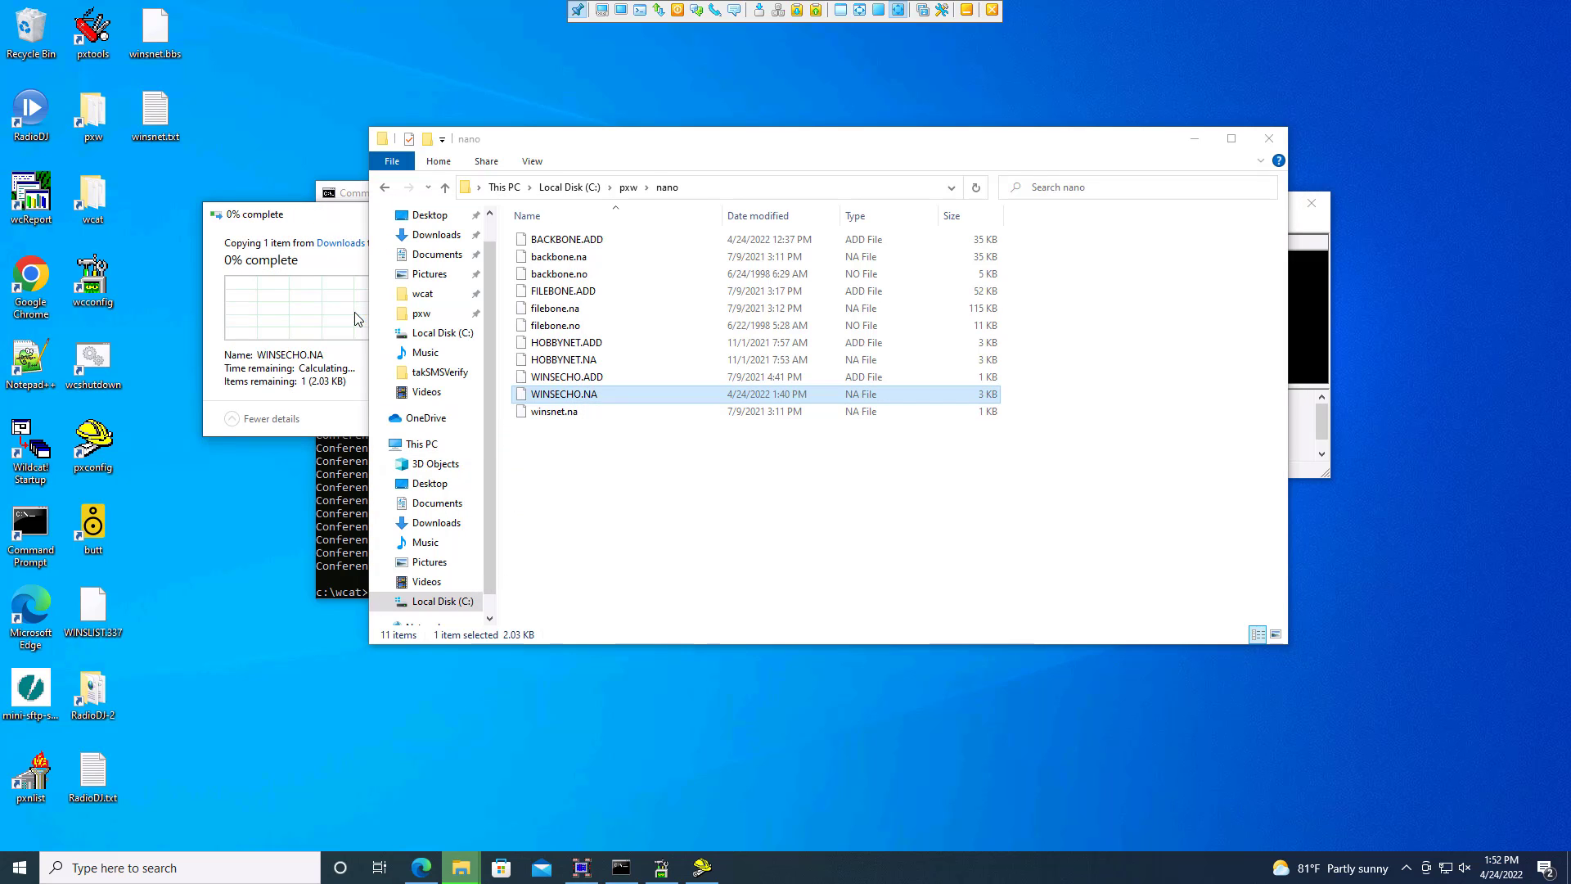
- Check the new WINSECHO.NA echo list in Notepad++
right_click(563, 398)
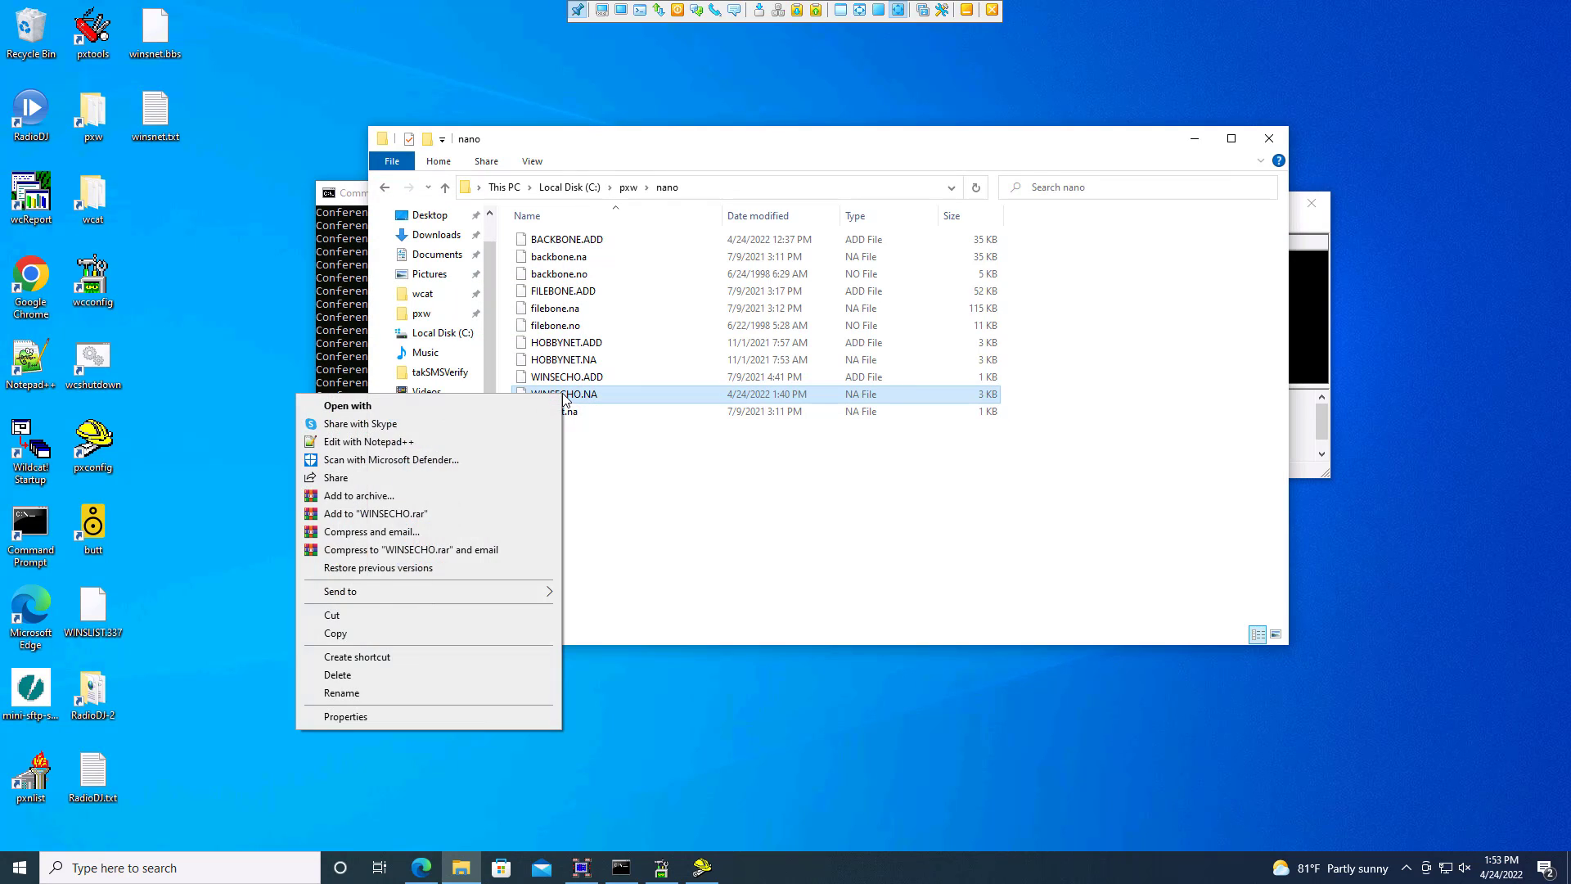
click(432, 443)
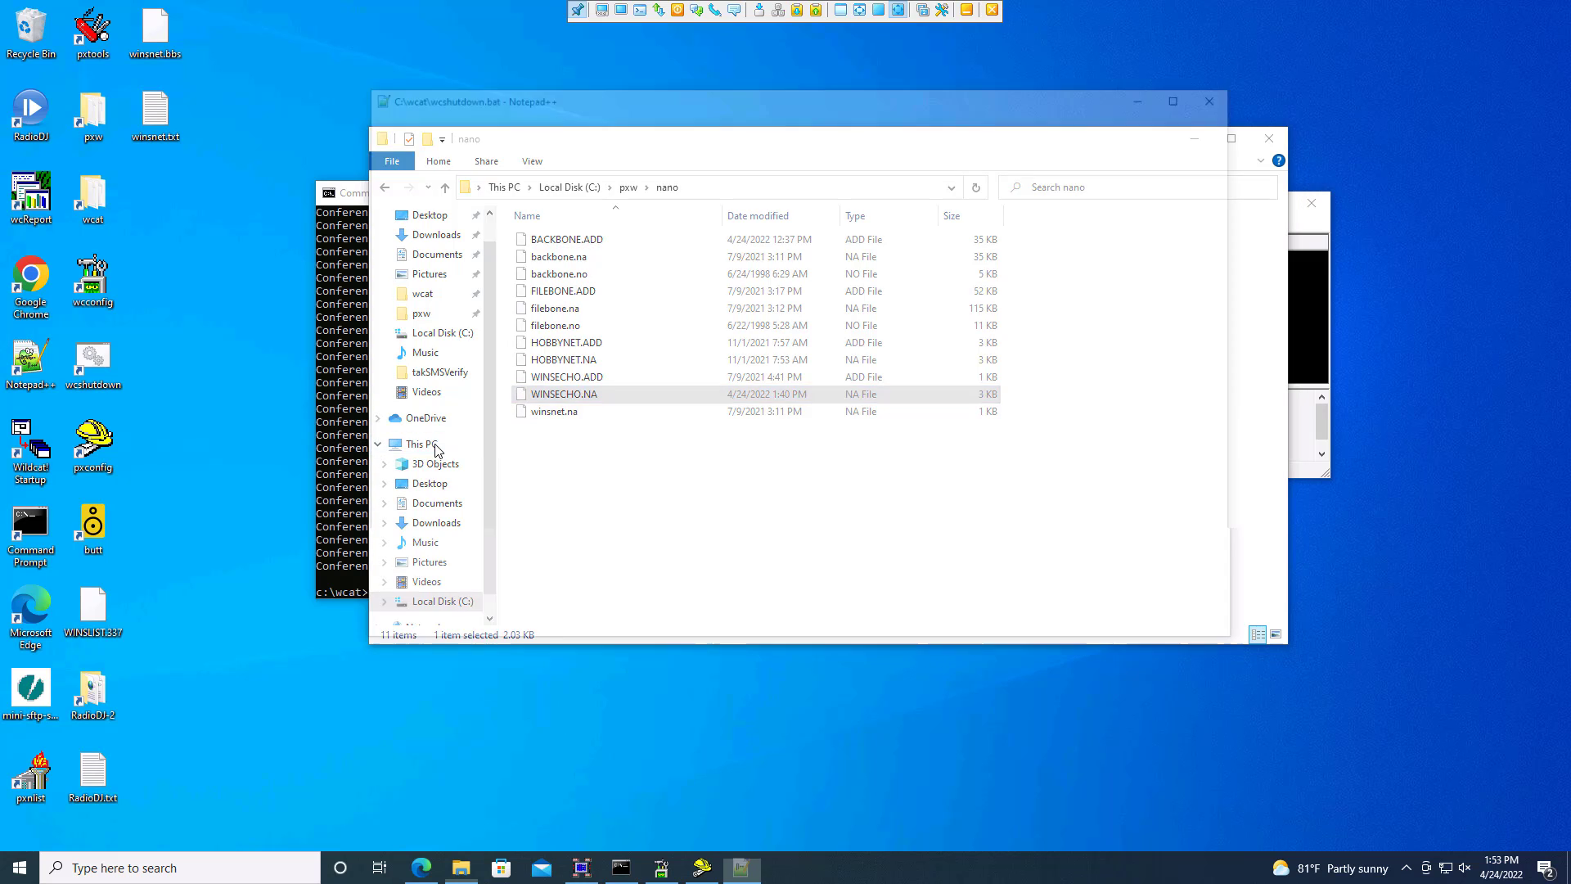
drag(1231, 216, 1236, 247)
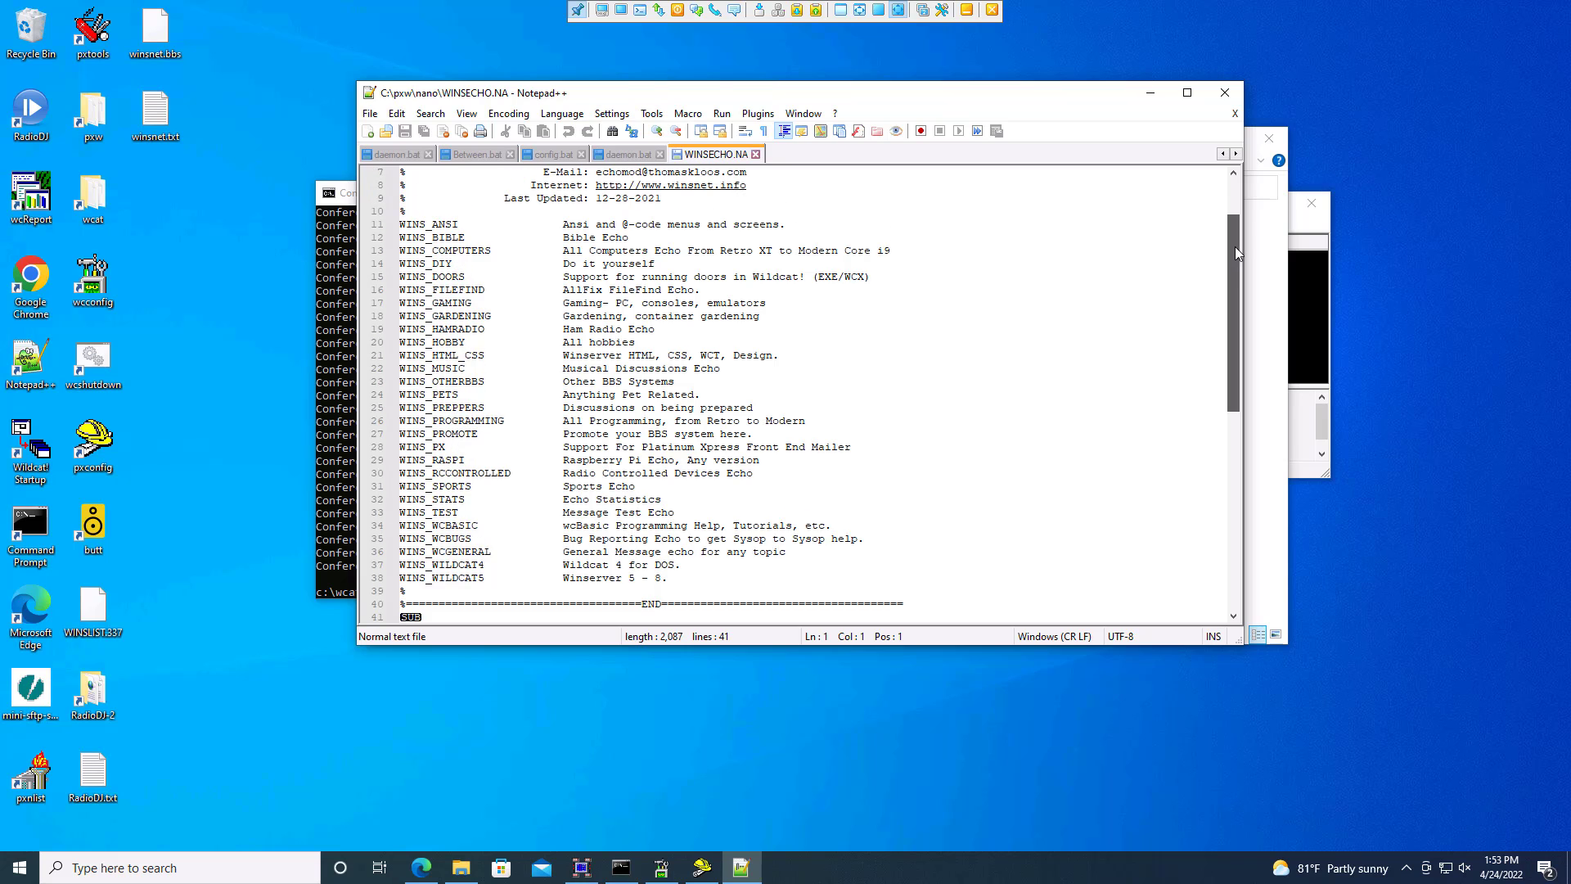
click(1225, 92)
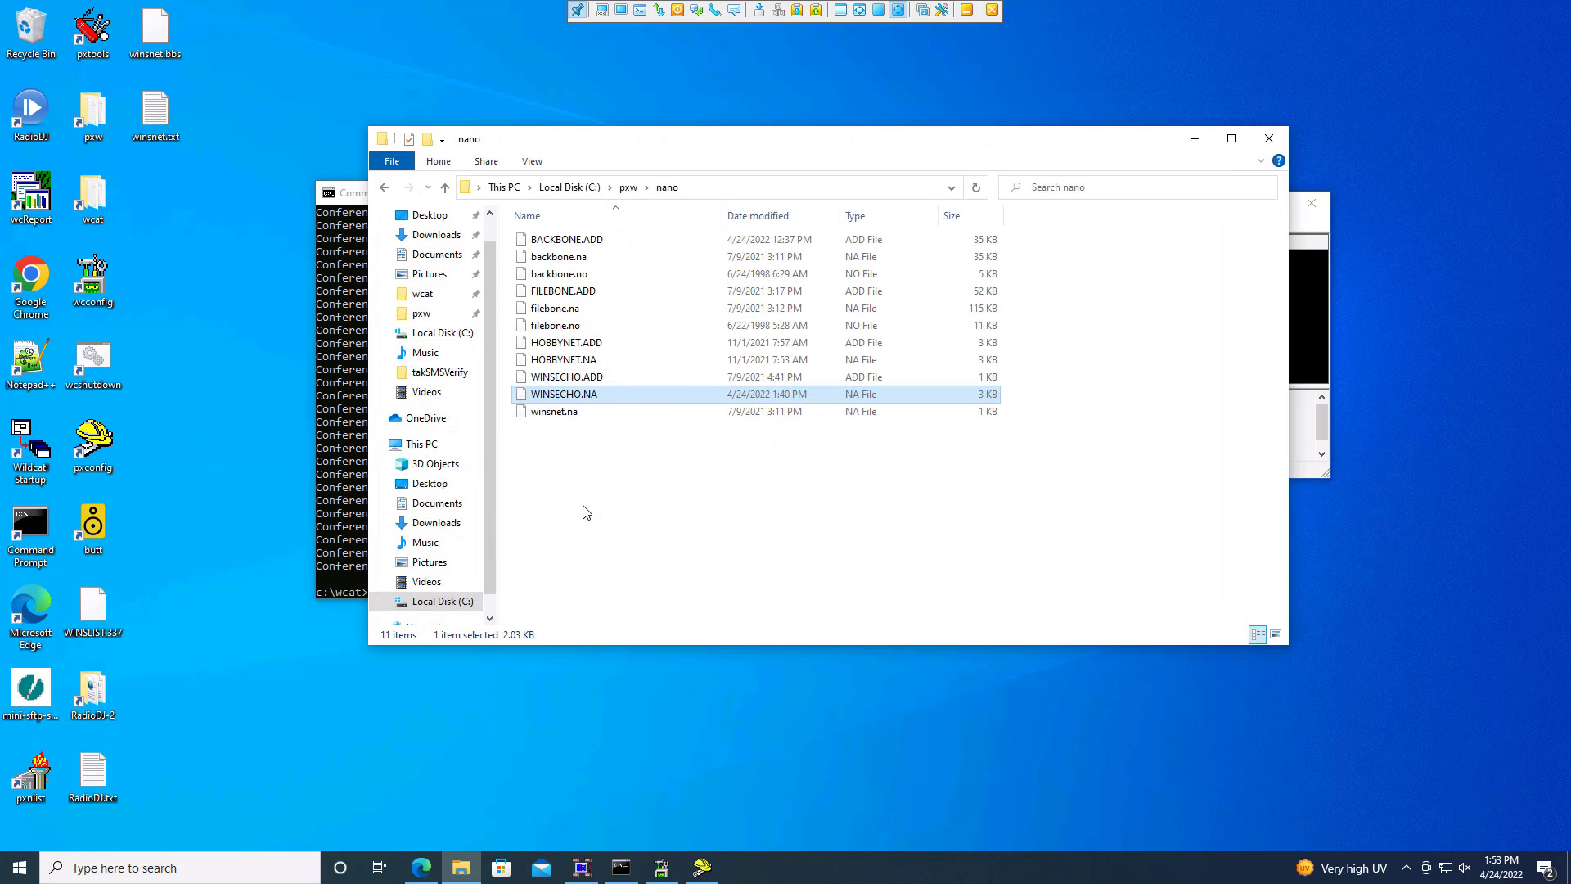
- Add a WINSNET security value of 300 in Security Setup
click(1195, 139)
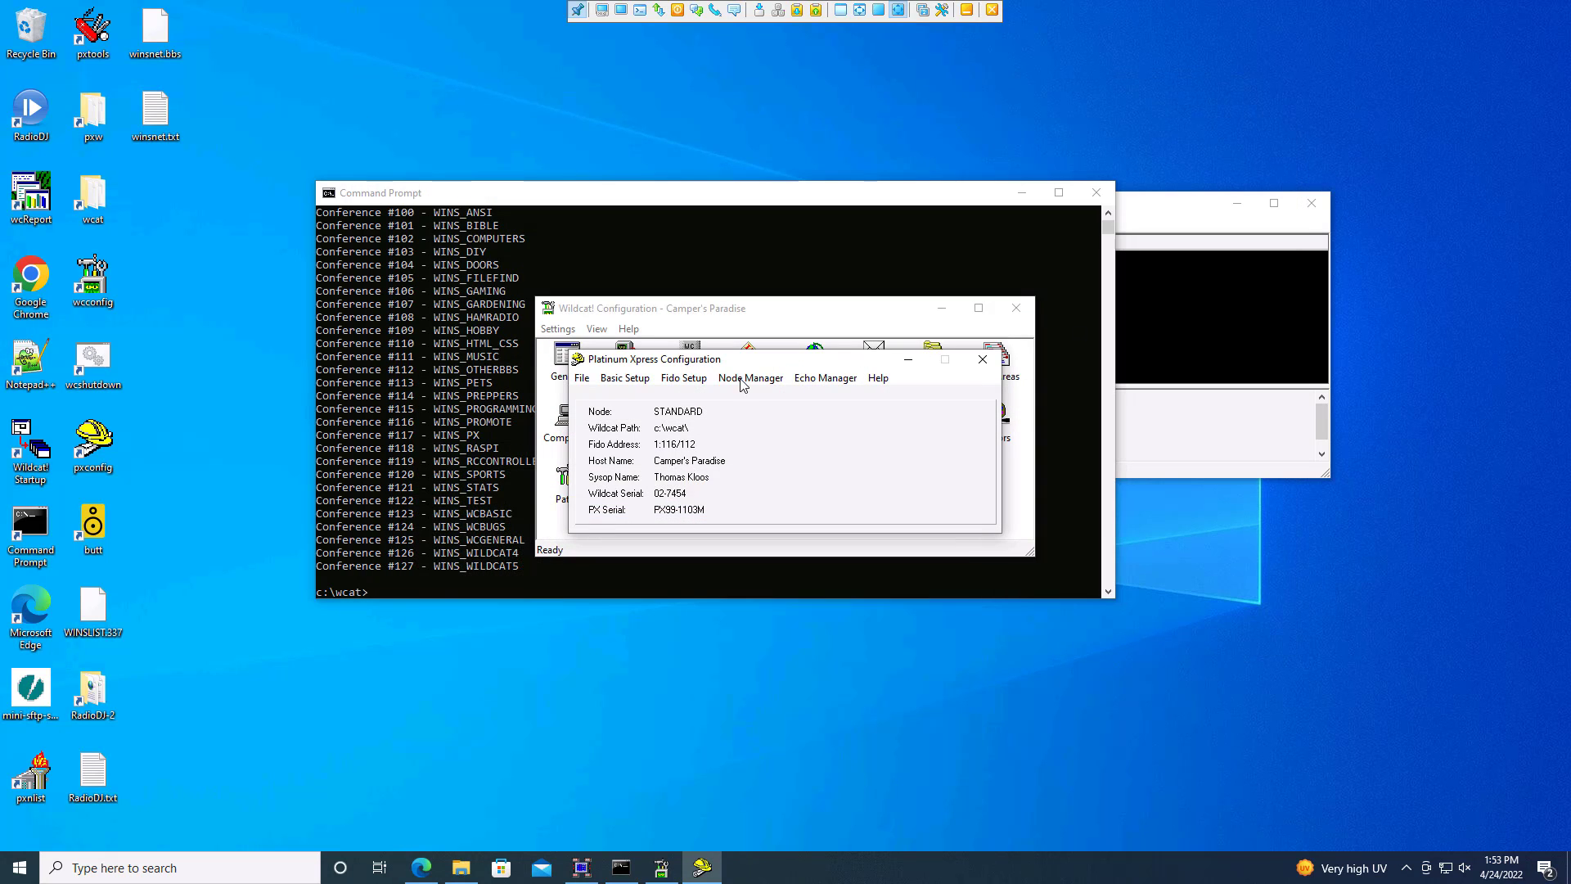
click(829, 378)
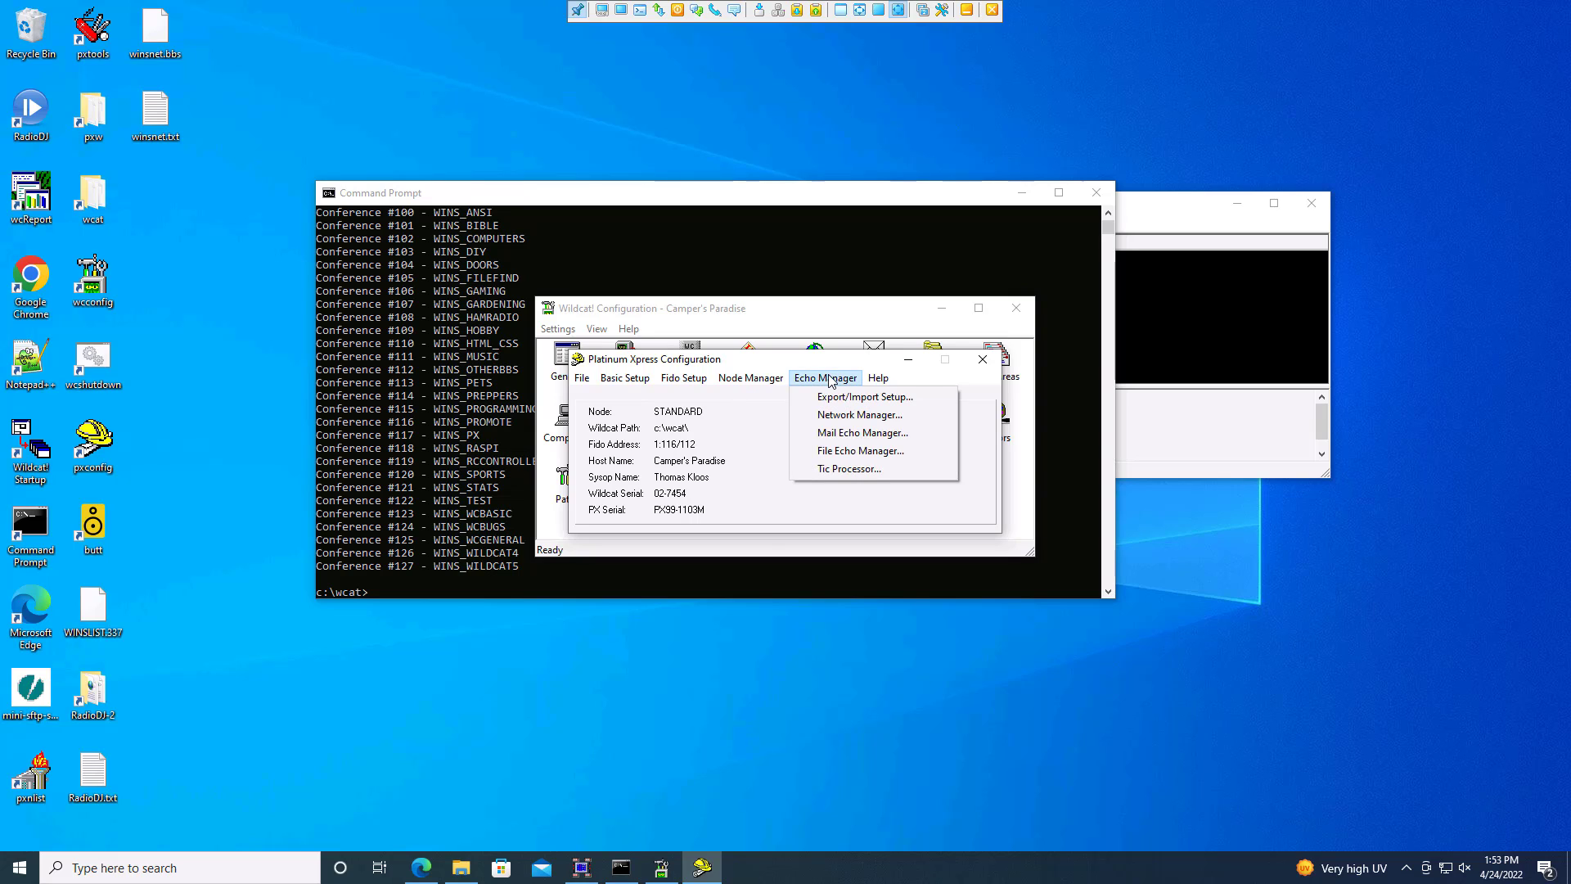
mouse_move(624, 384)
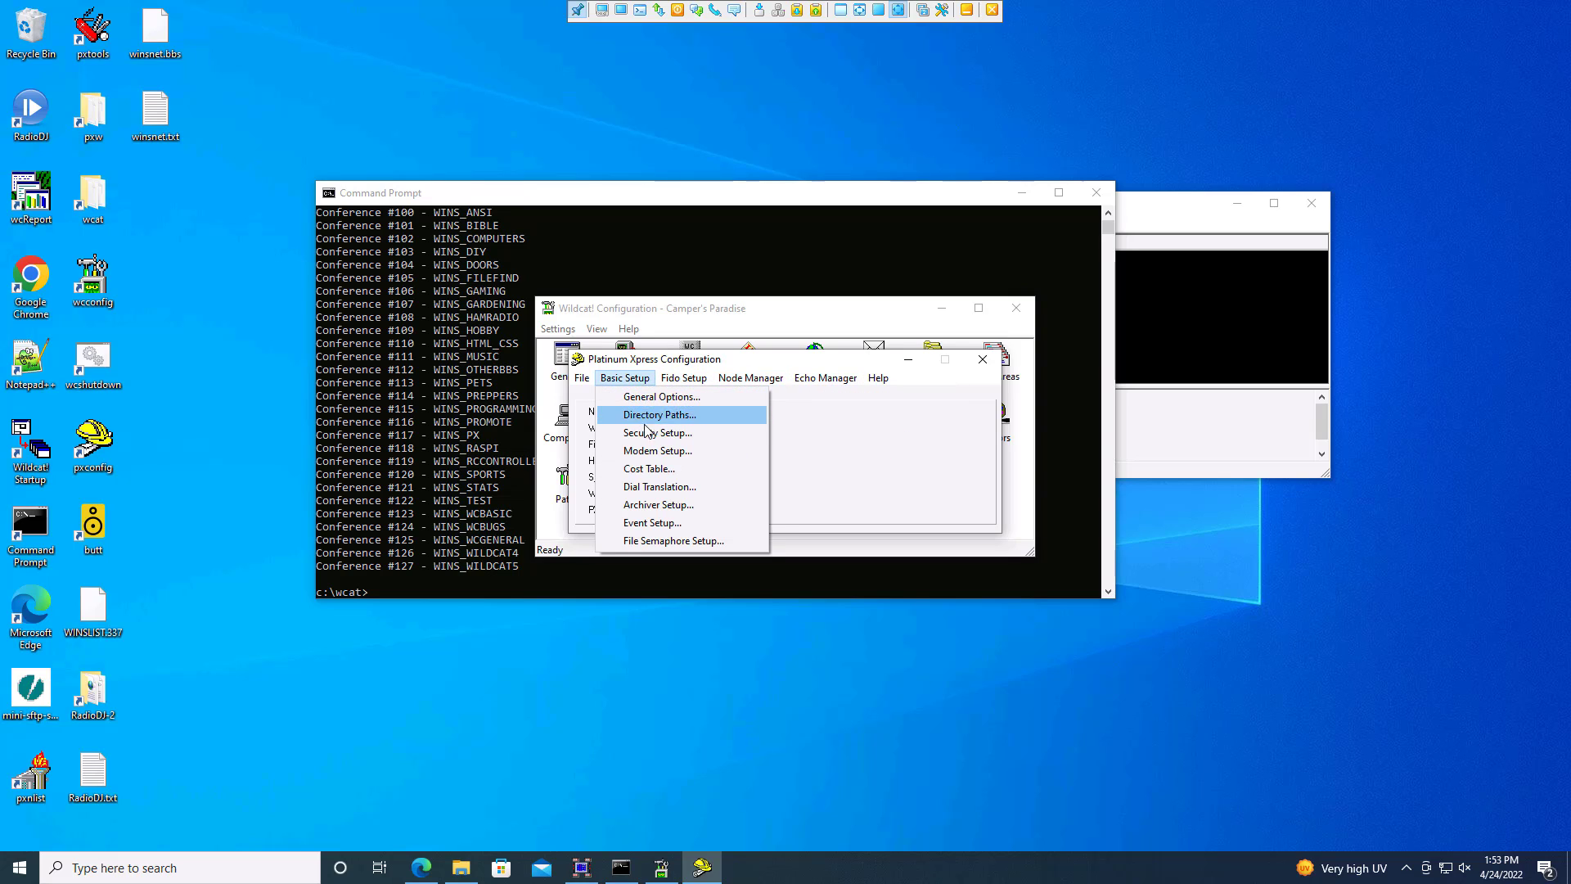
click(648, 433)
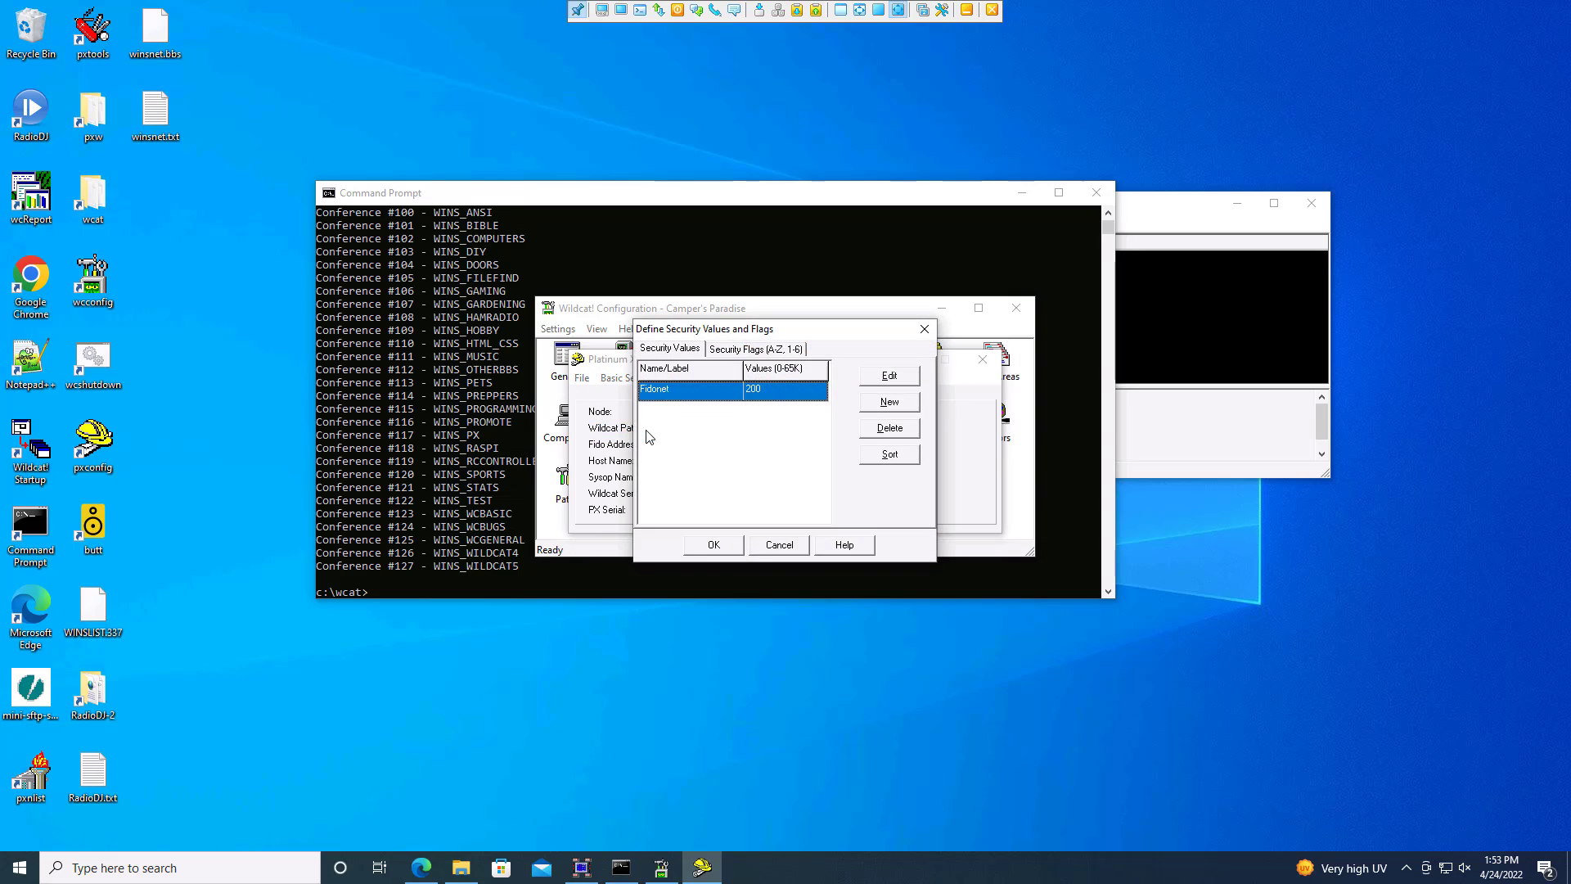
click(883, 405)
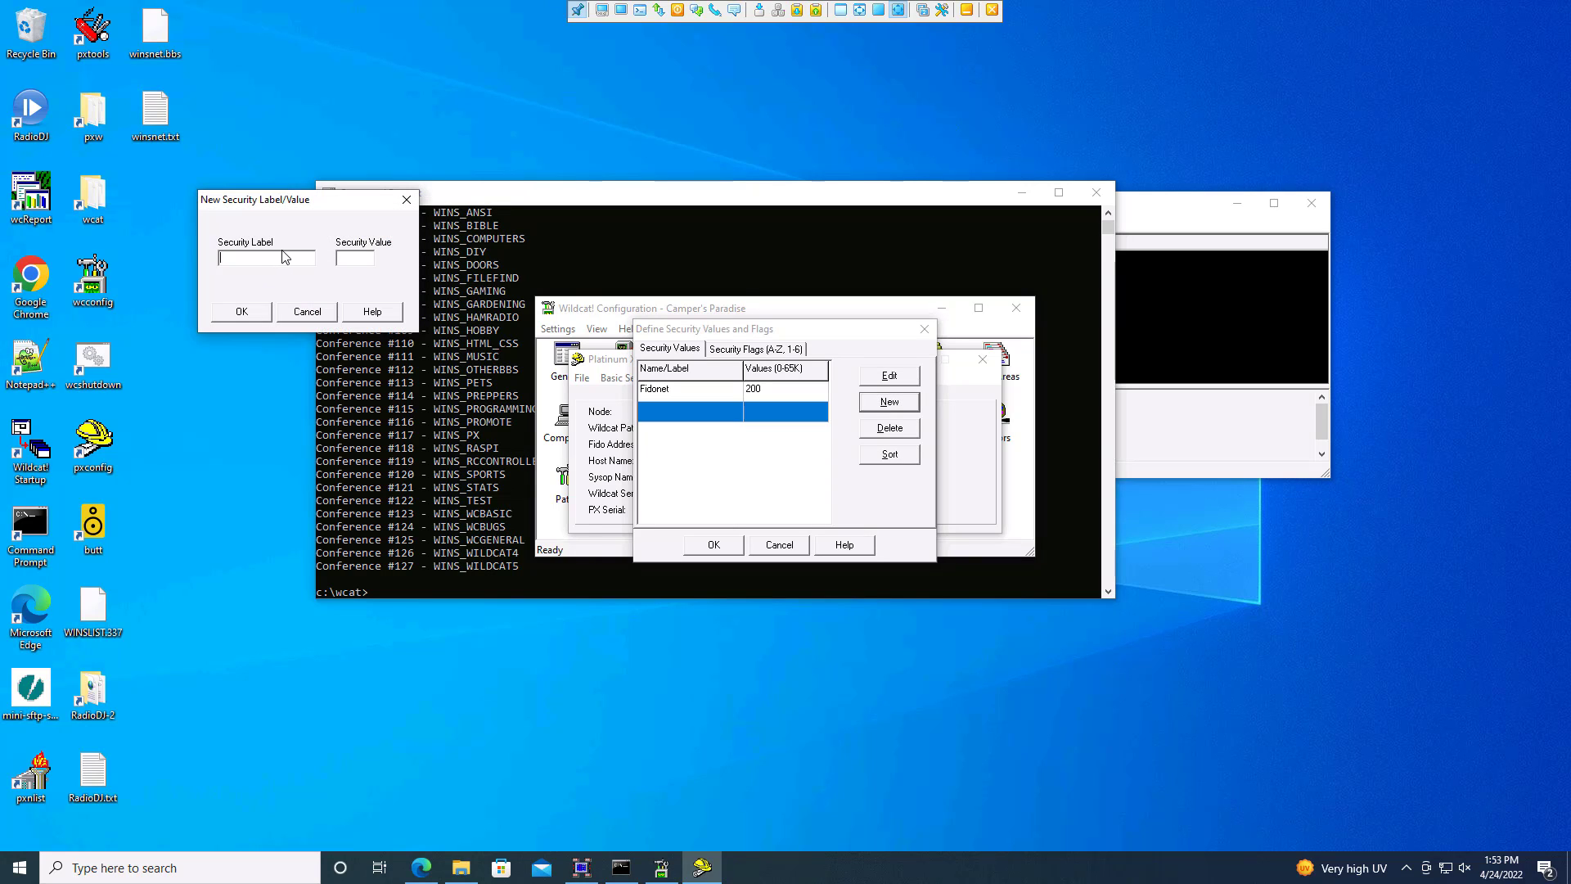
text(WINSNET)
click(241, 311)
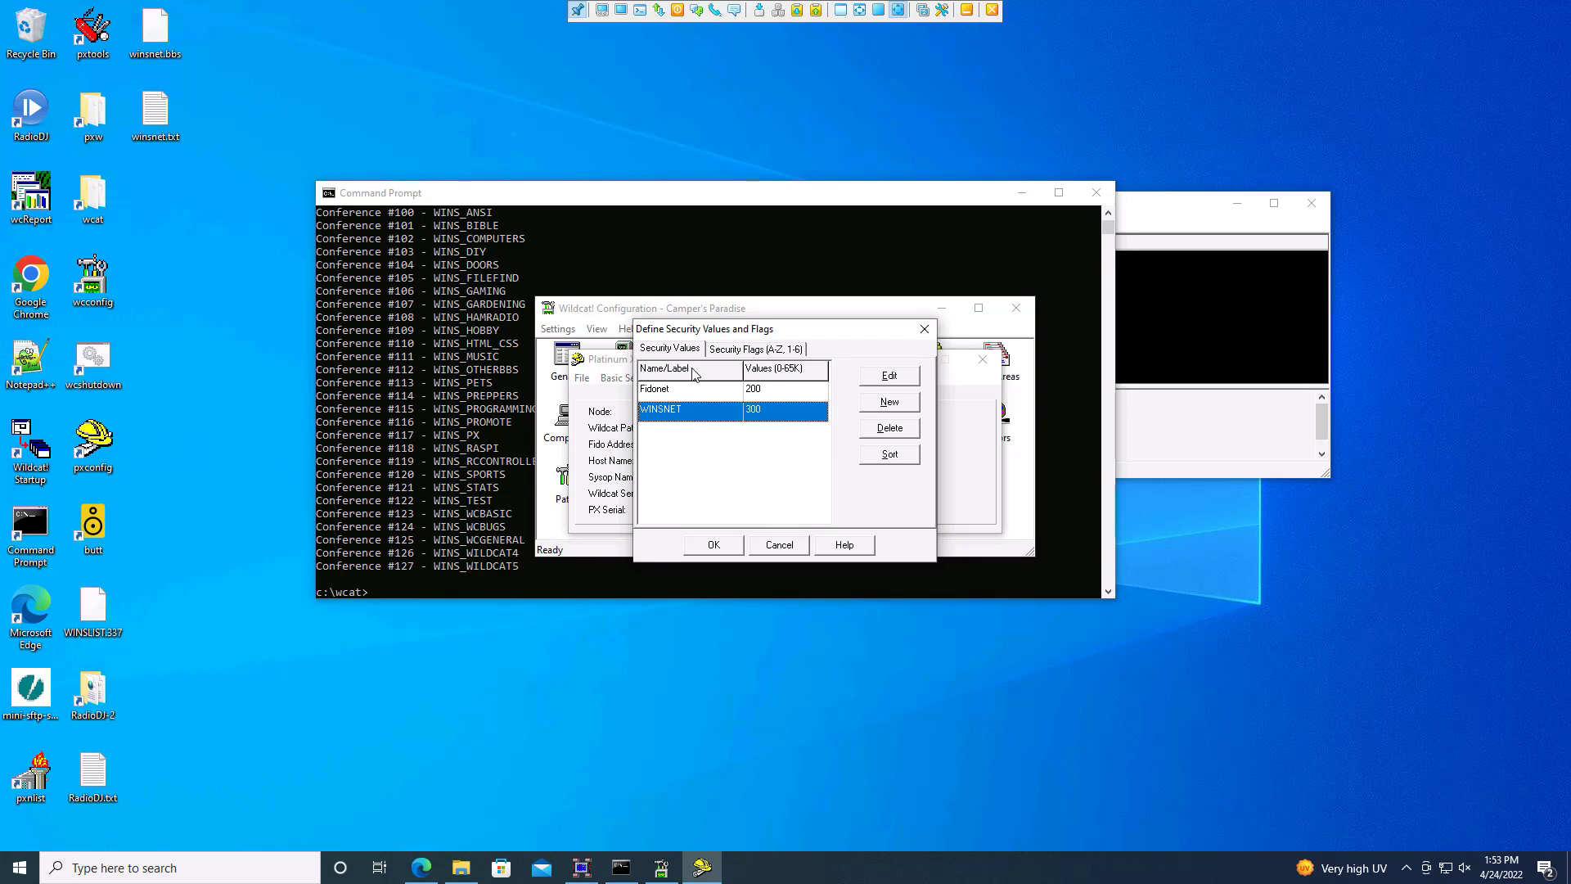
- Clear the hobbynet label from security flag H and save the changes
click(747, 350)
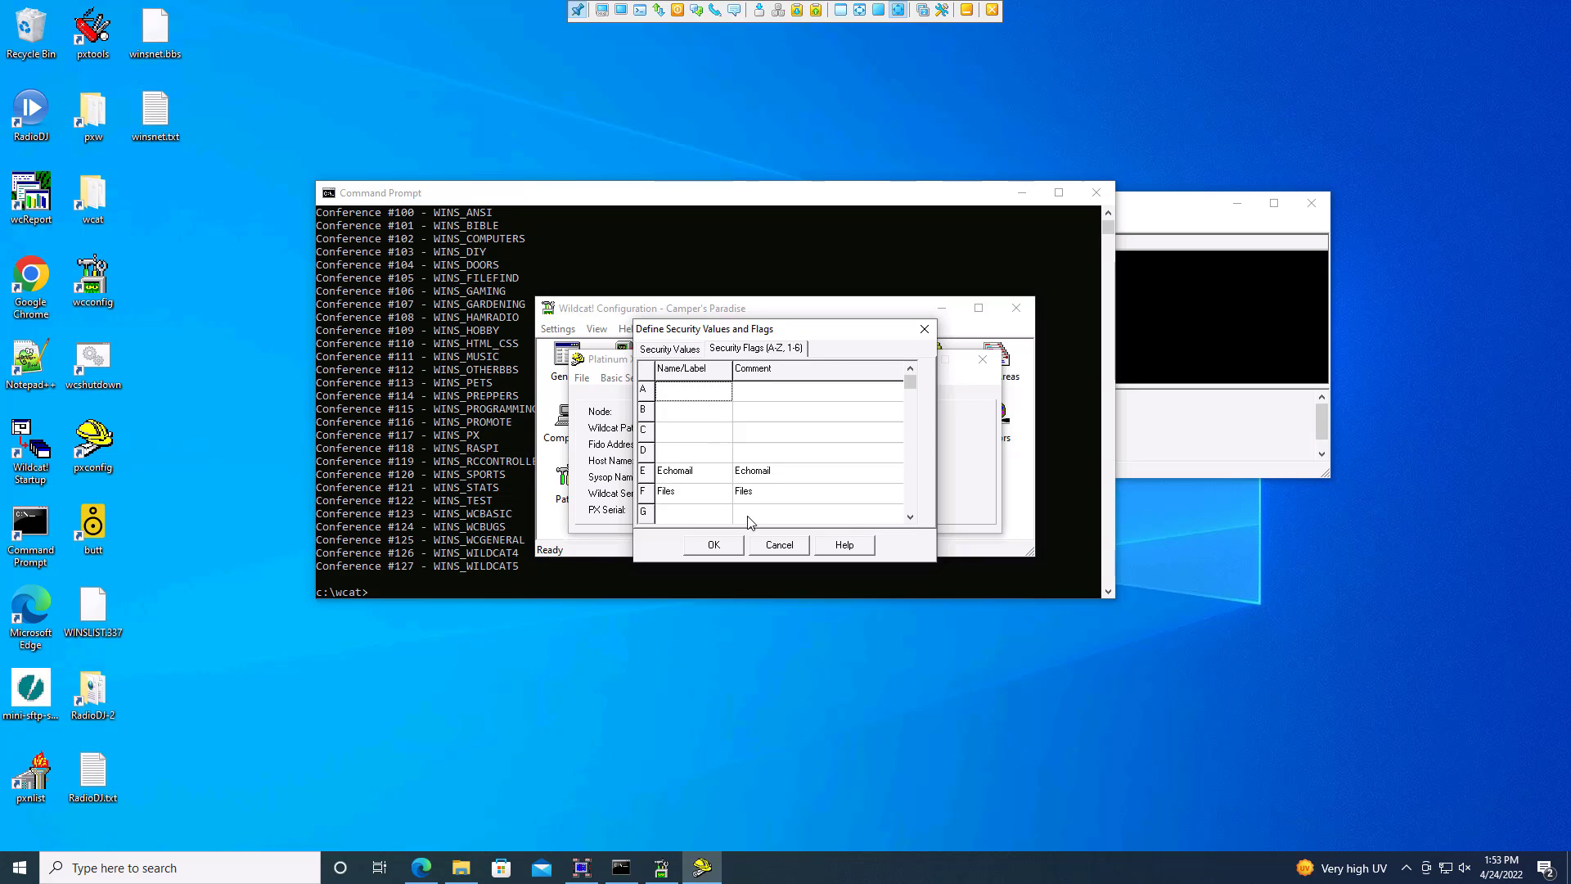
scroll(915, 521, down, 7)
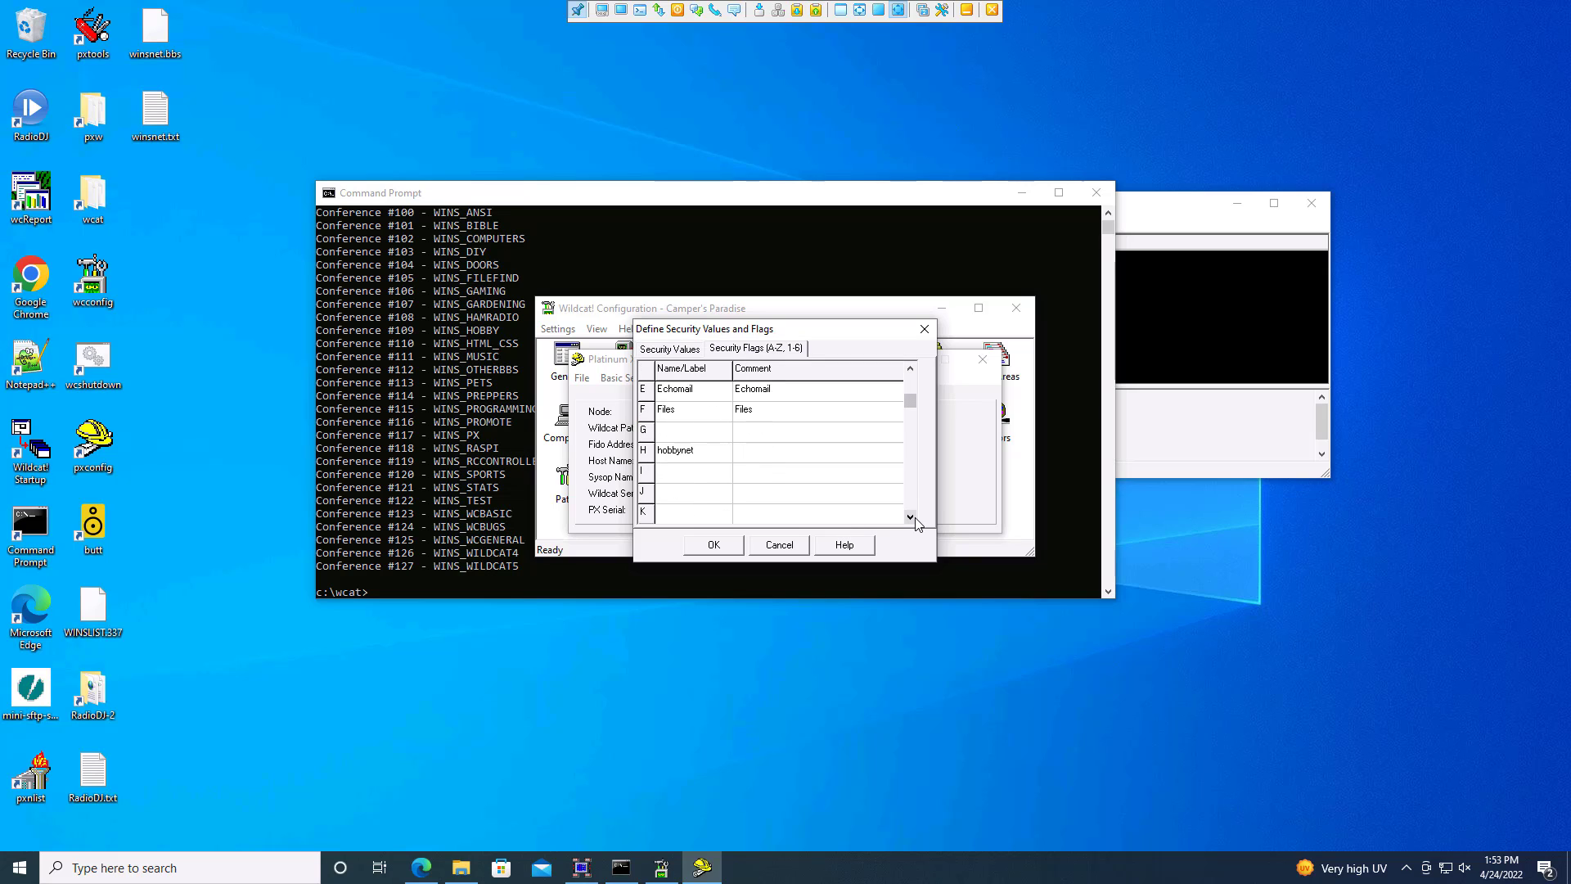
click(701, 397)
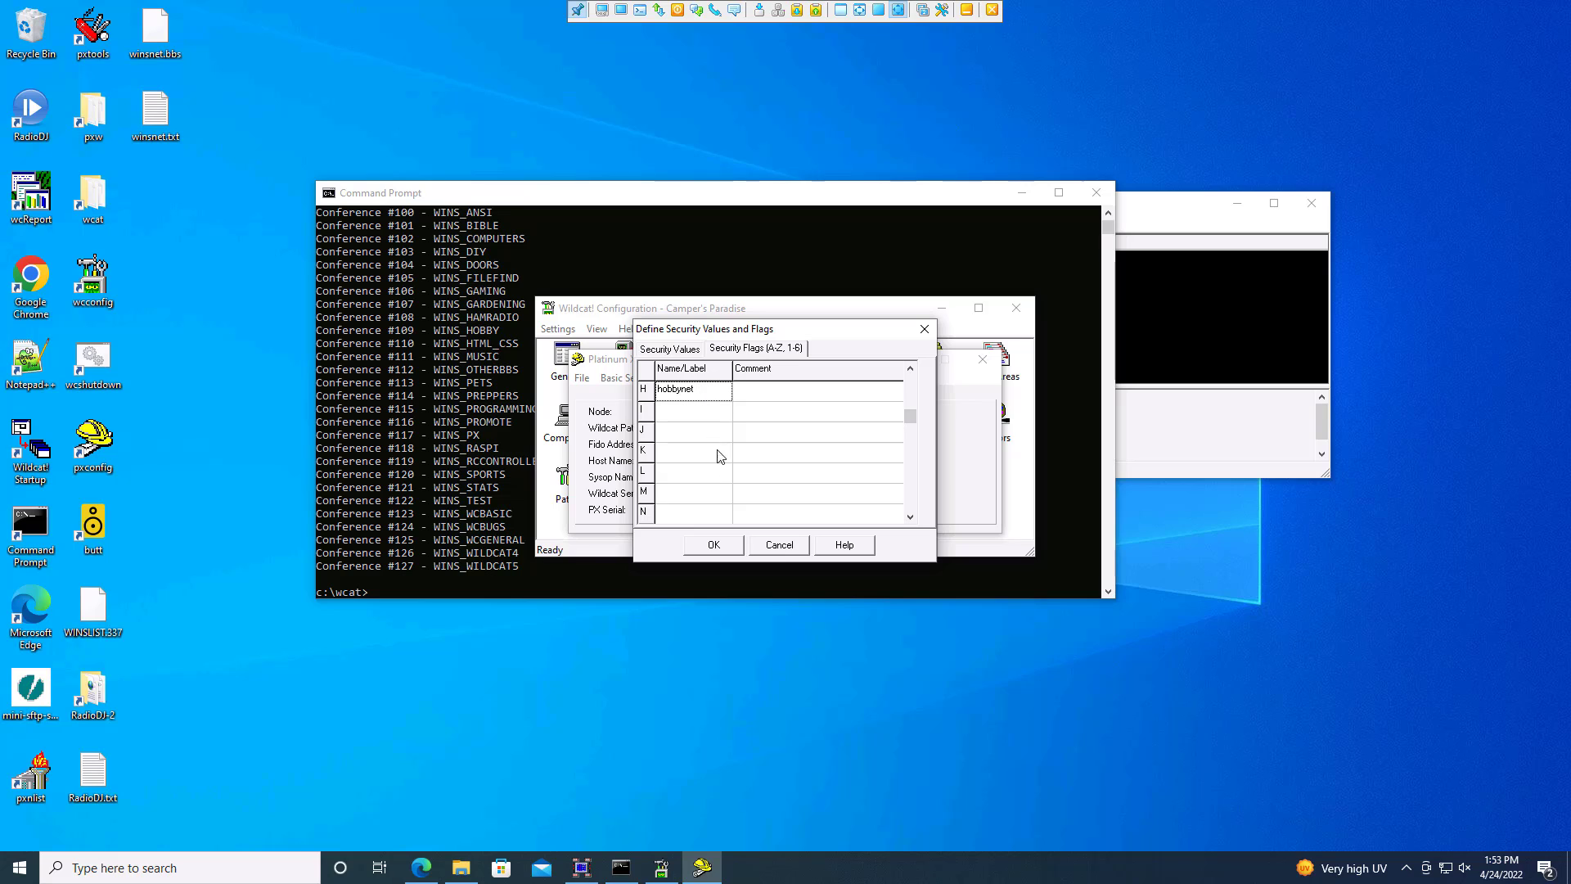
click(705, 397)
key(BackSpace)
click(910, 516)
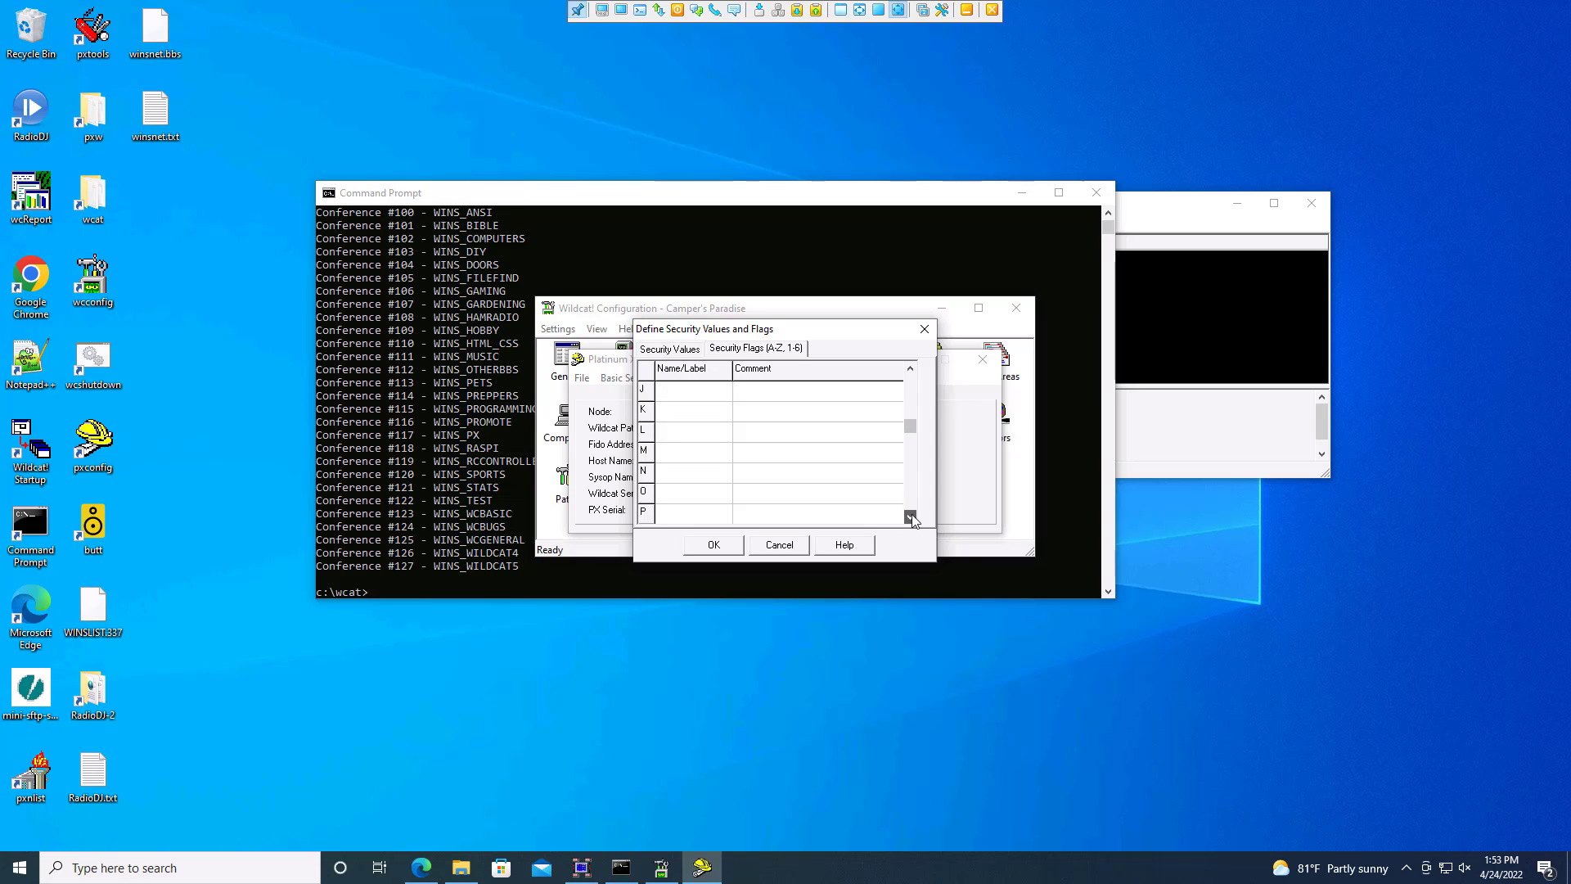
click(910, 516)
click(910, 517)
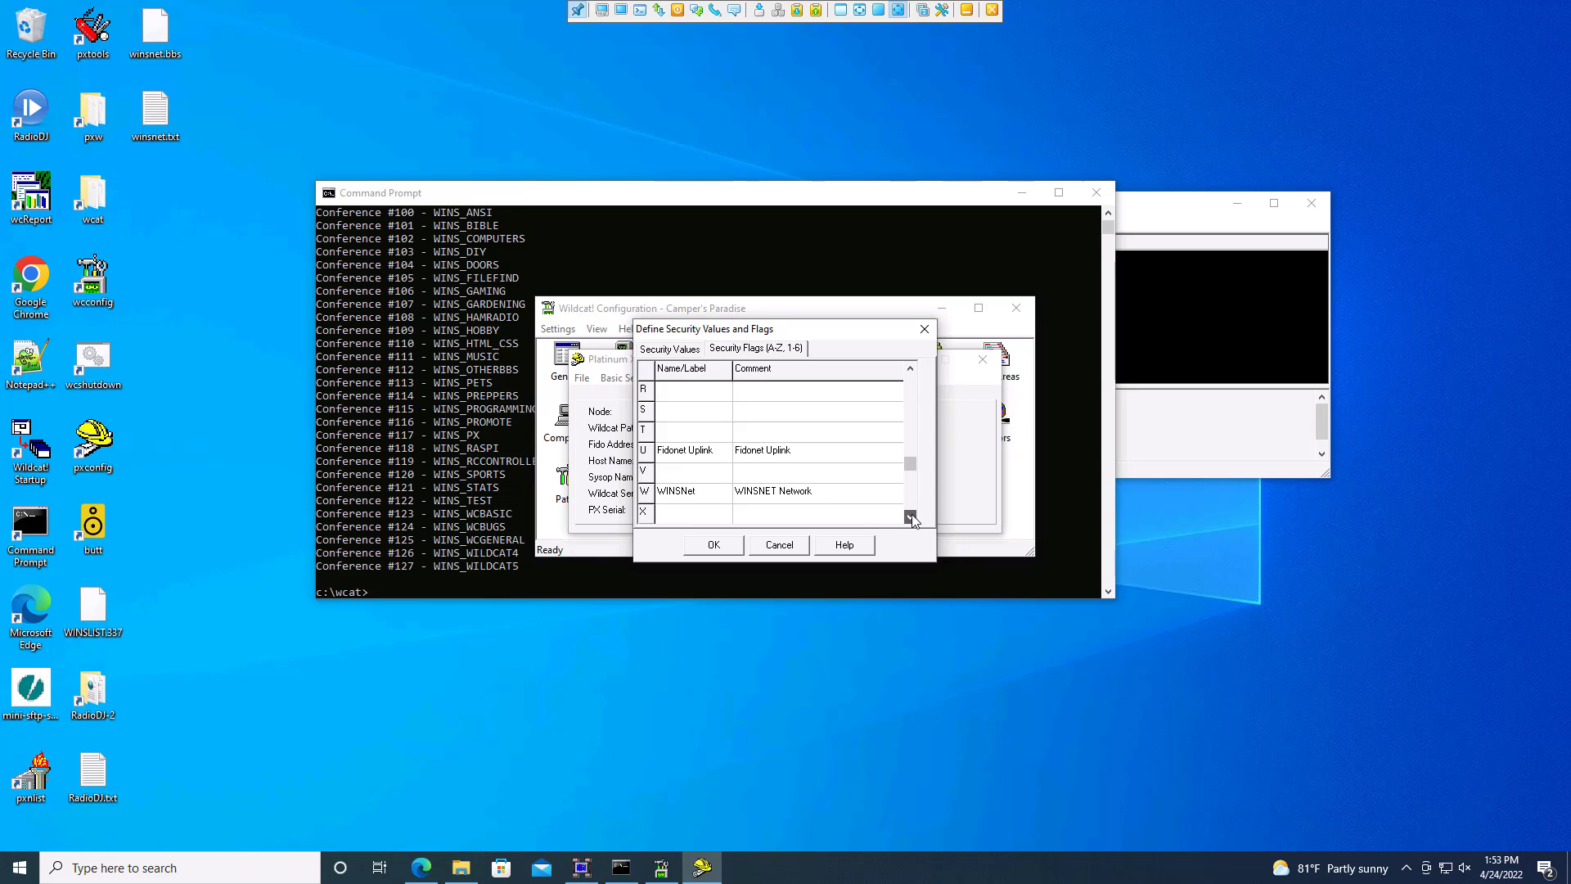
click(694, 493)
click(713, 545)
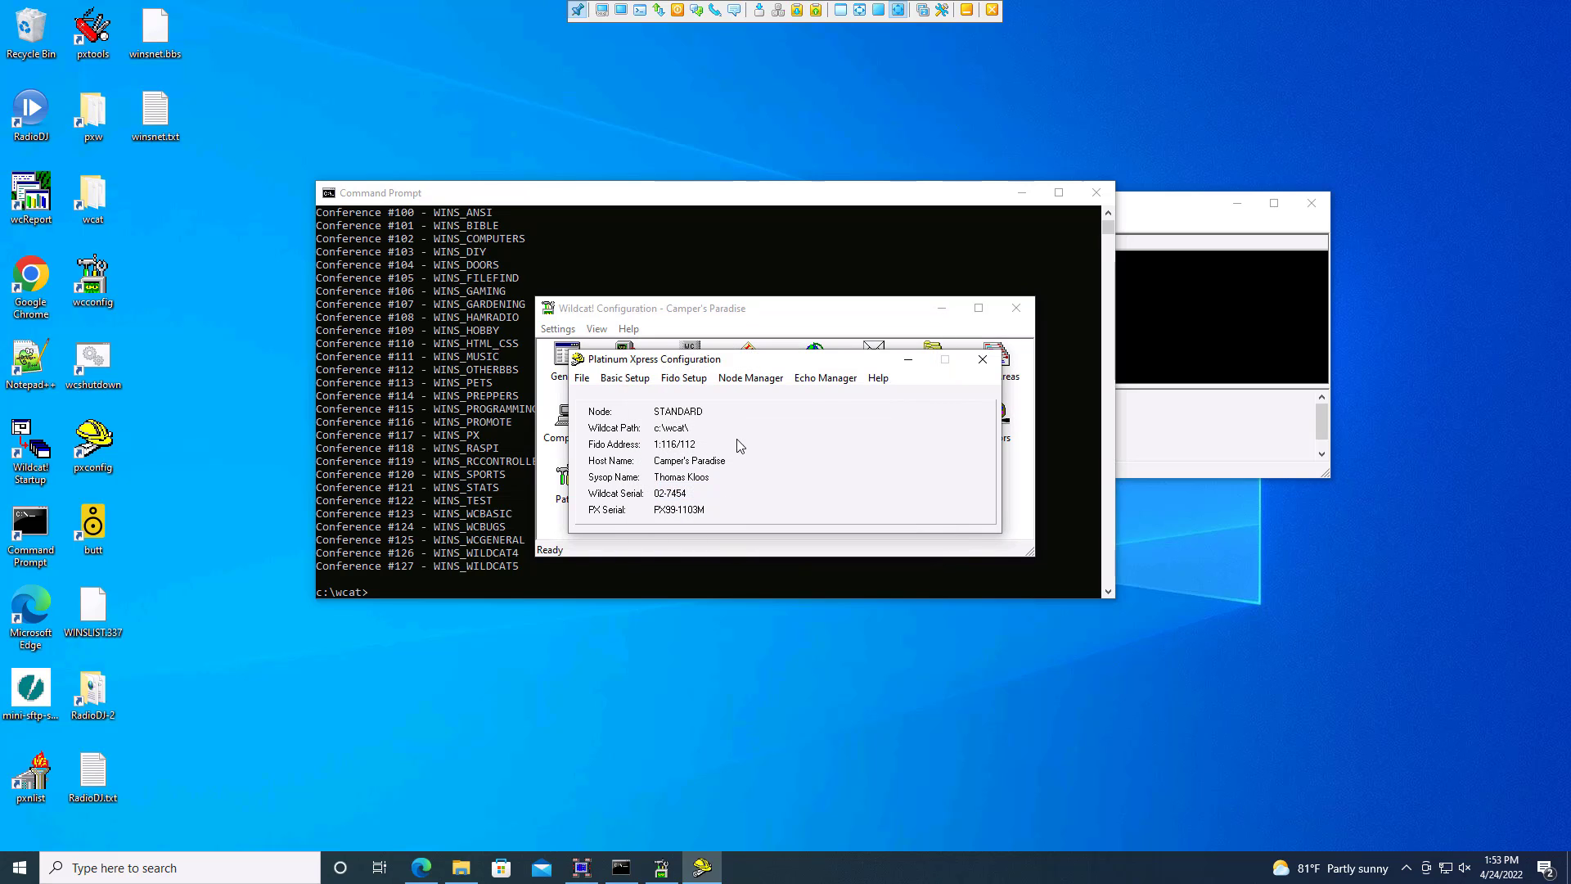
- Start a new mail network definition, WINSNET, from the Echo Manager's network list
click(829, 378)
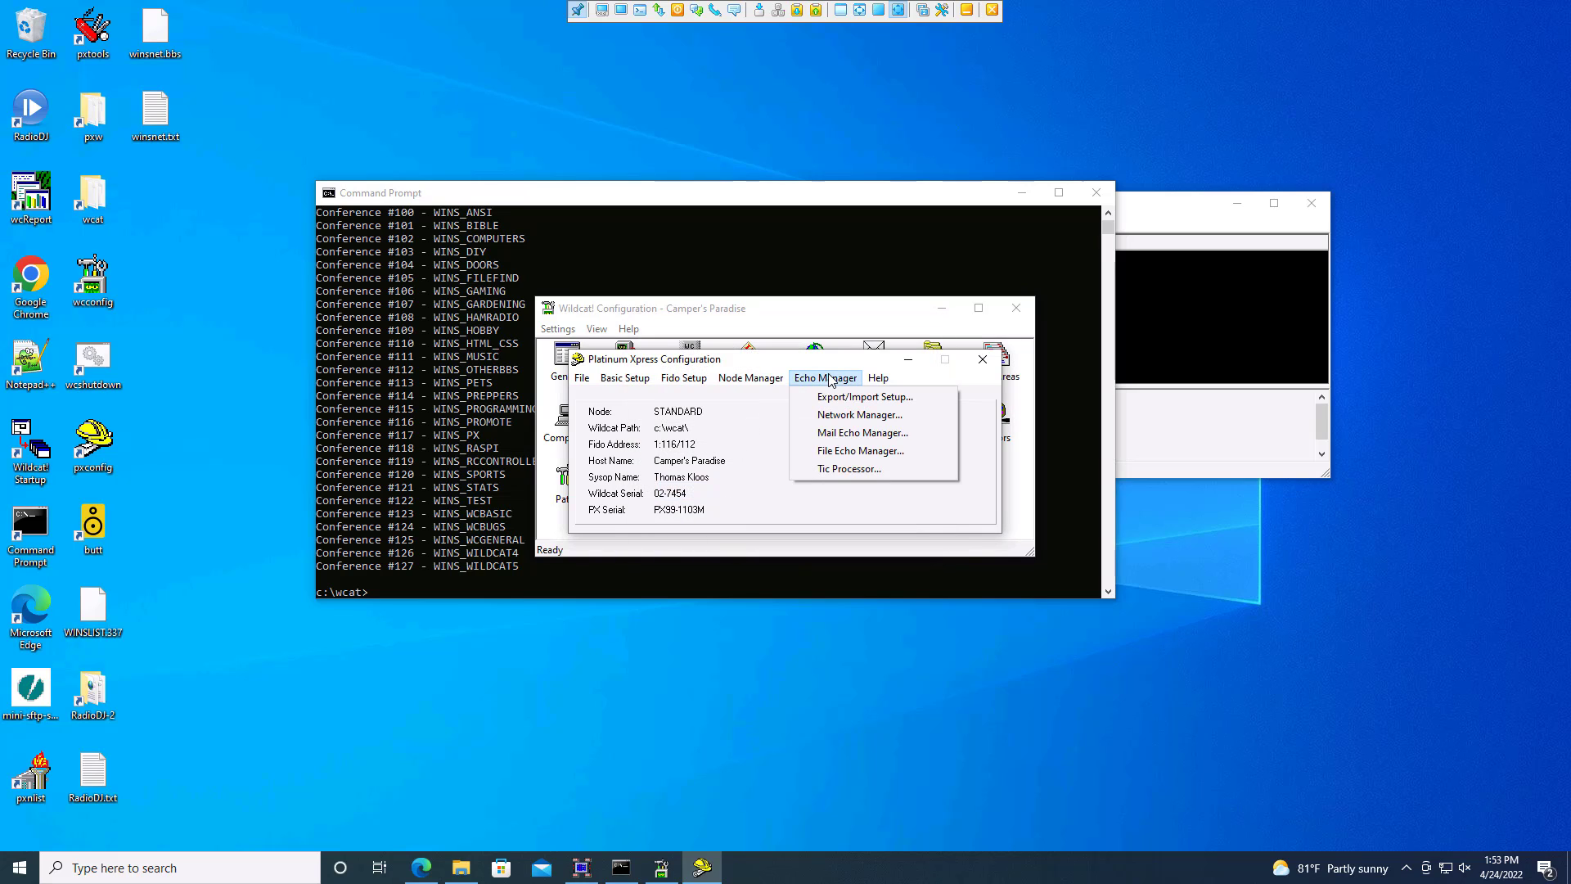
click(834, 414)
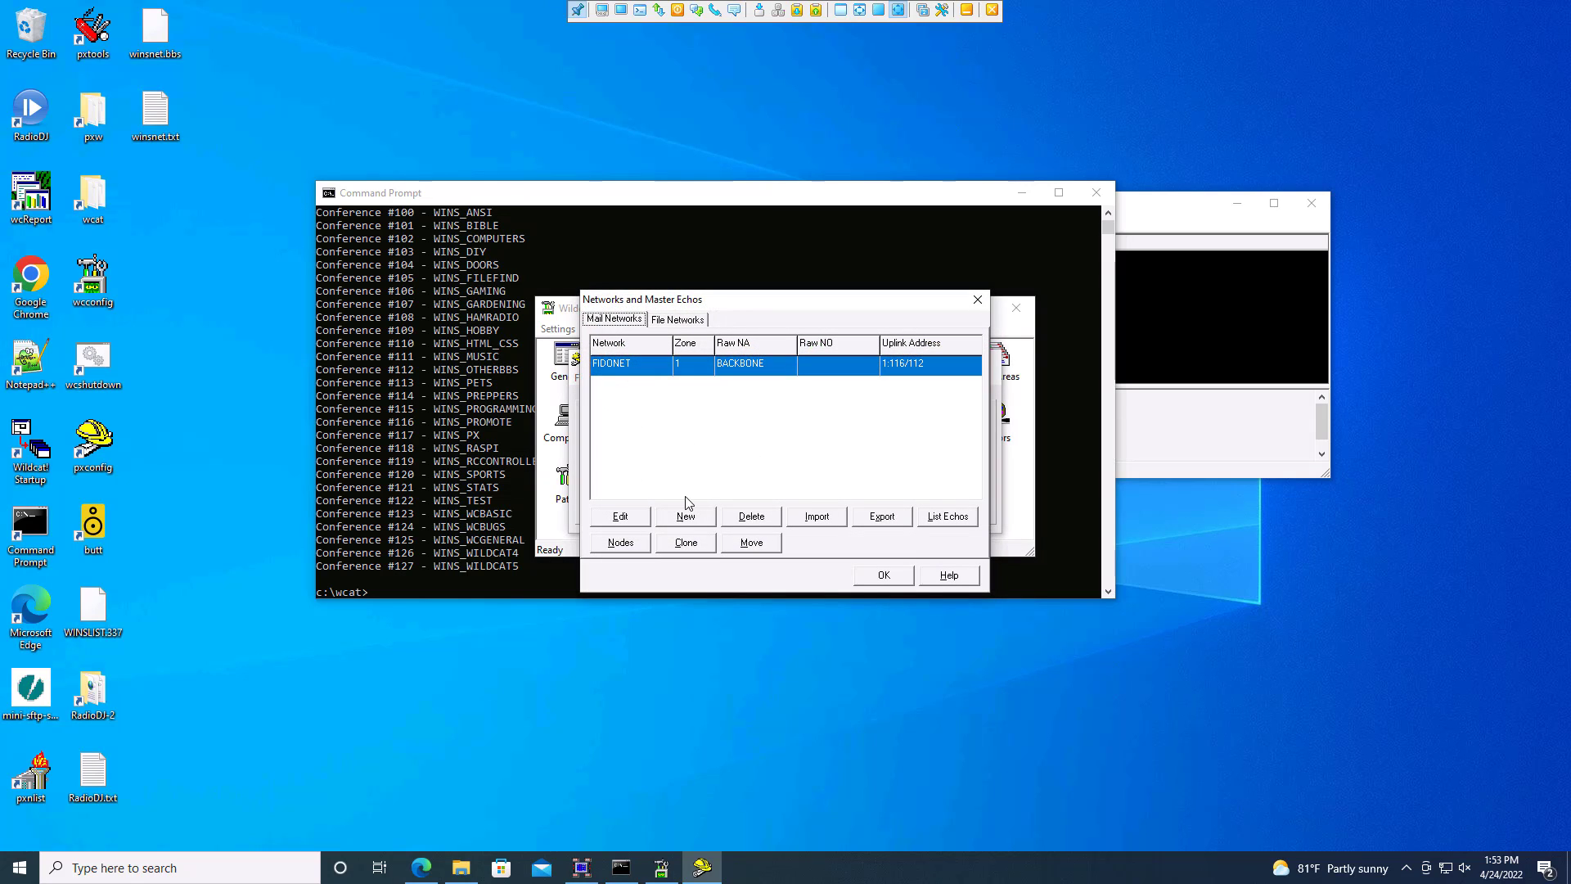
click(692, 516)
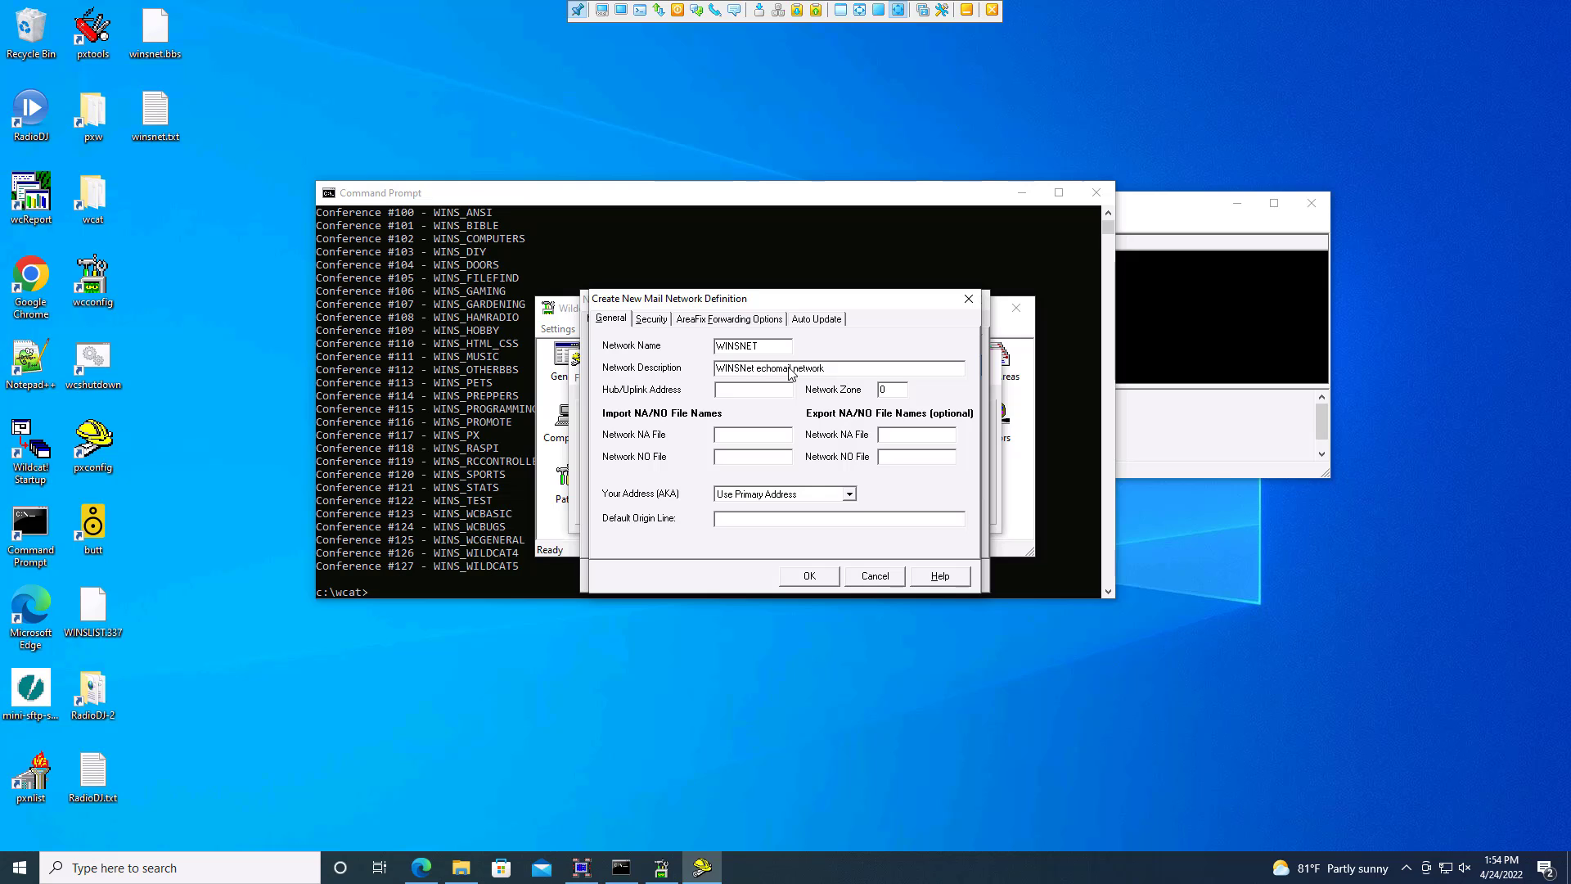
- Enter the zone-9 uplink address, NA file WINSECHO, and system address 9:467/11
click(732, 392)
text(9:467/1)
double_click(890, 391)
text(9)
click(737, 437)
text(WINSECHO)
click(849, 495)
click(777, 518)
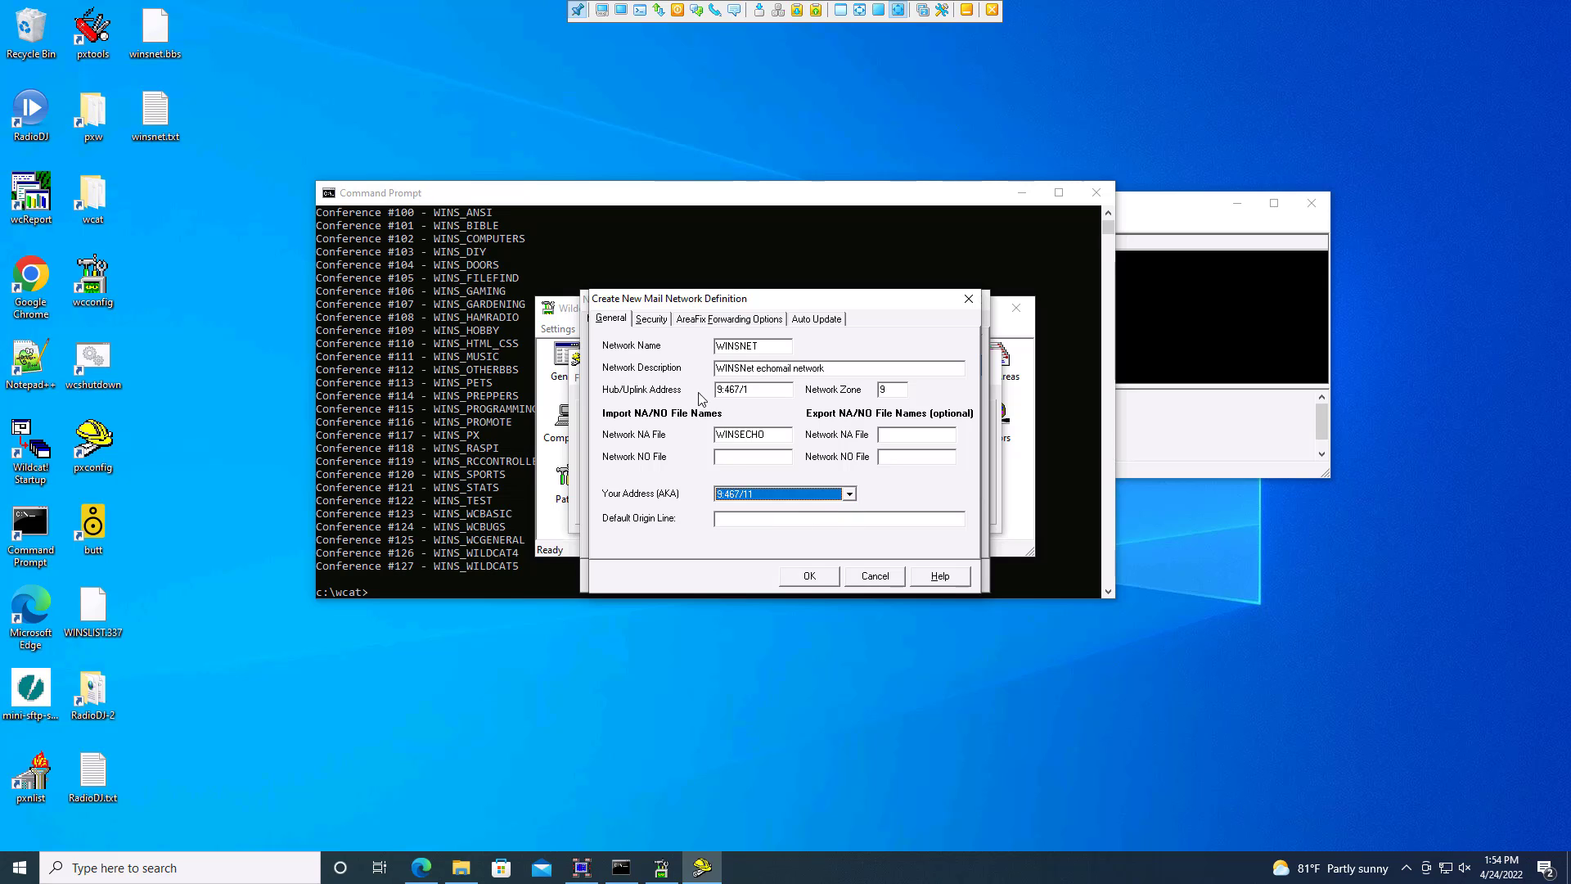
- Give the network security level WINSNET with flags W WINSNet and E Echomail
click(653, 319)
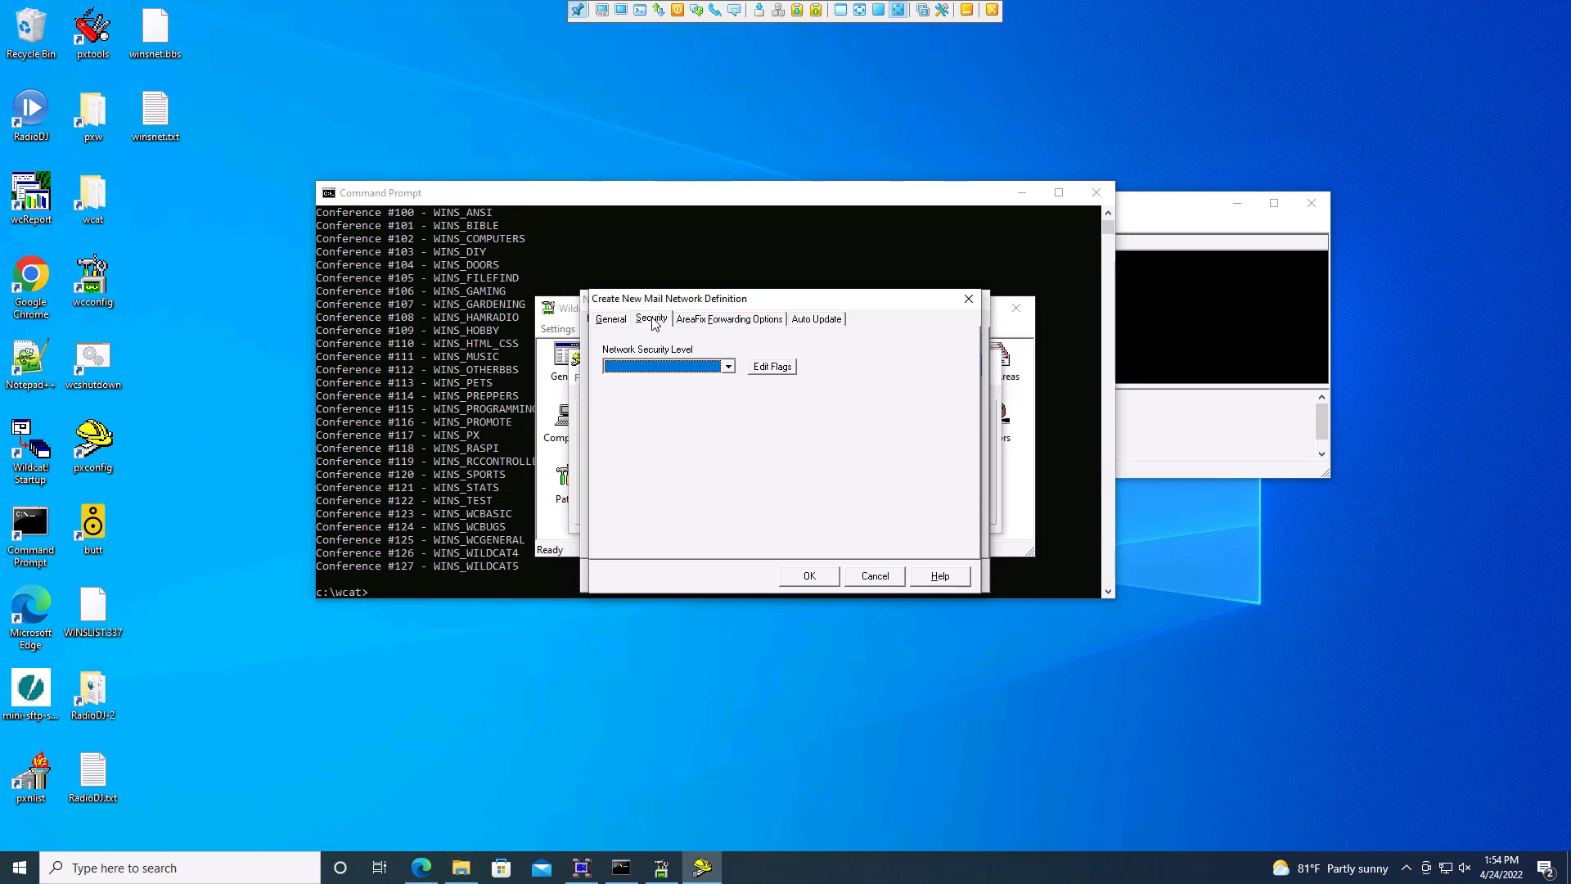
click(728, 366)
click(702, 393)
click(763, 368)
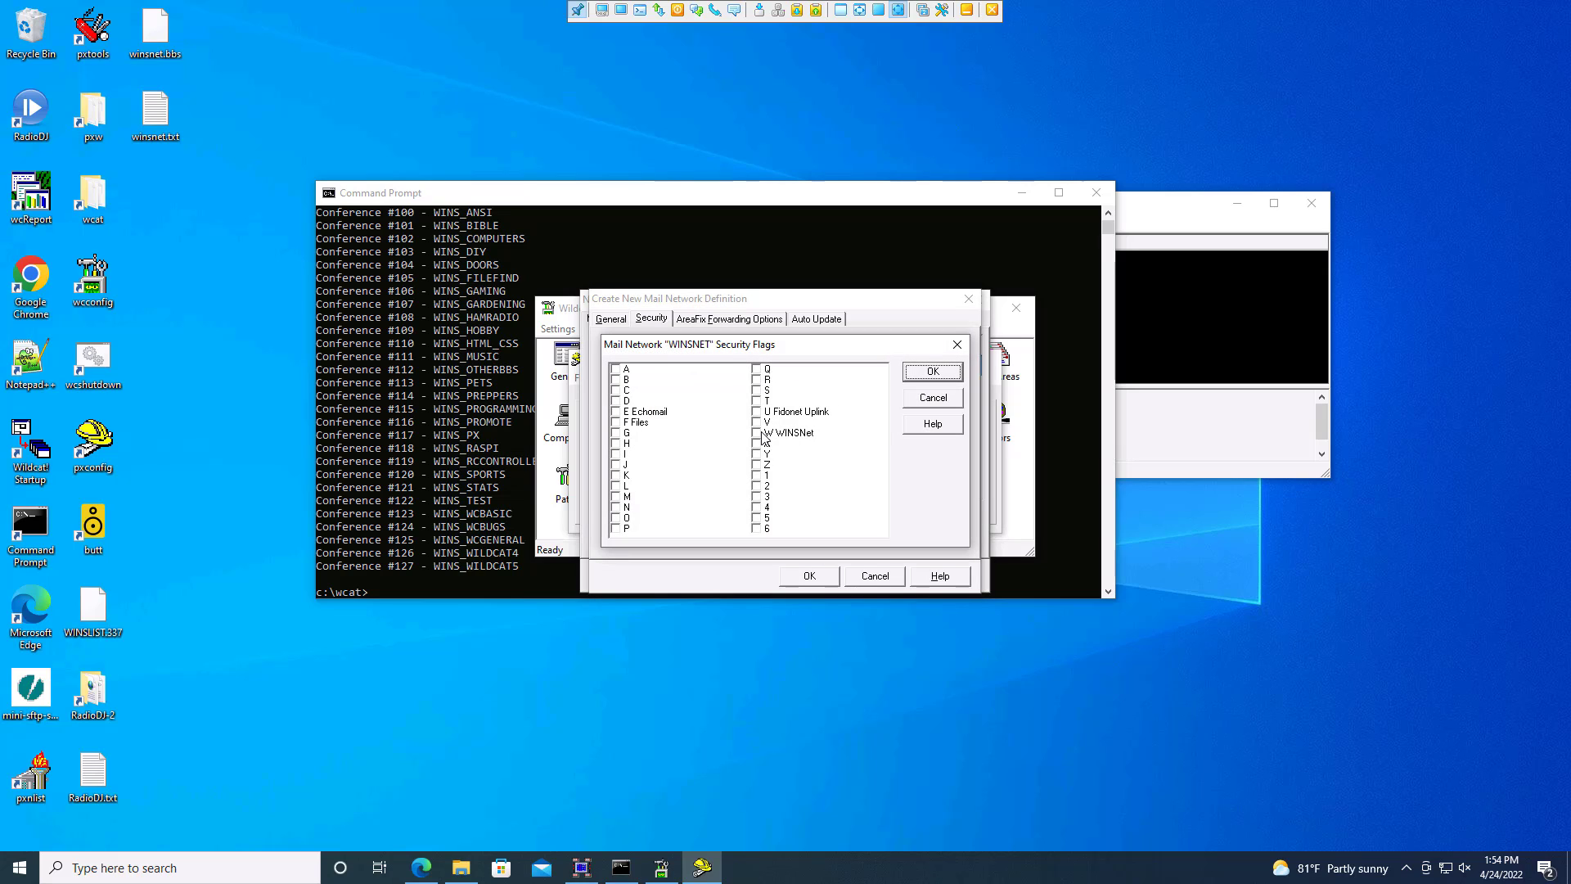
click(762, 438)
click(616, 433)
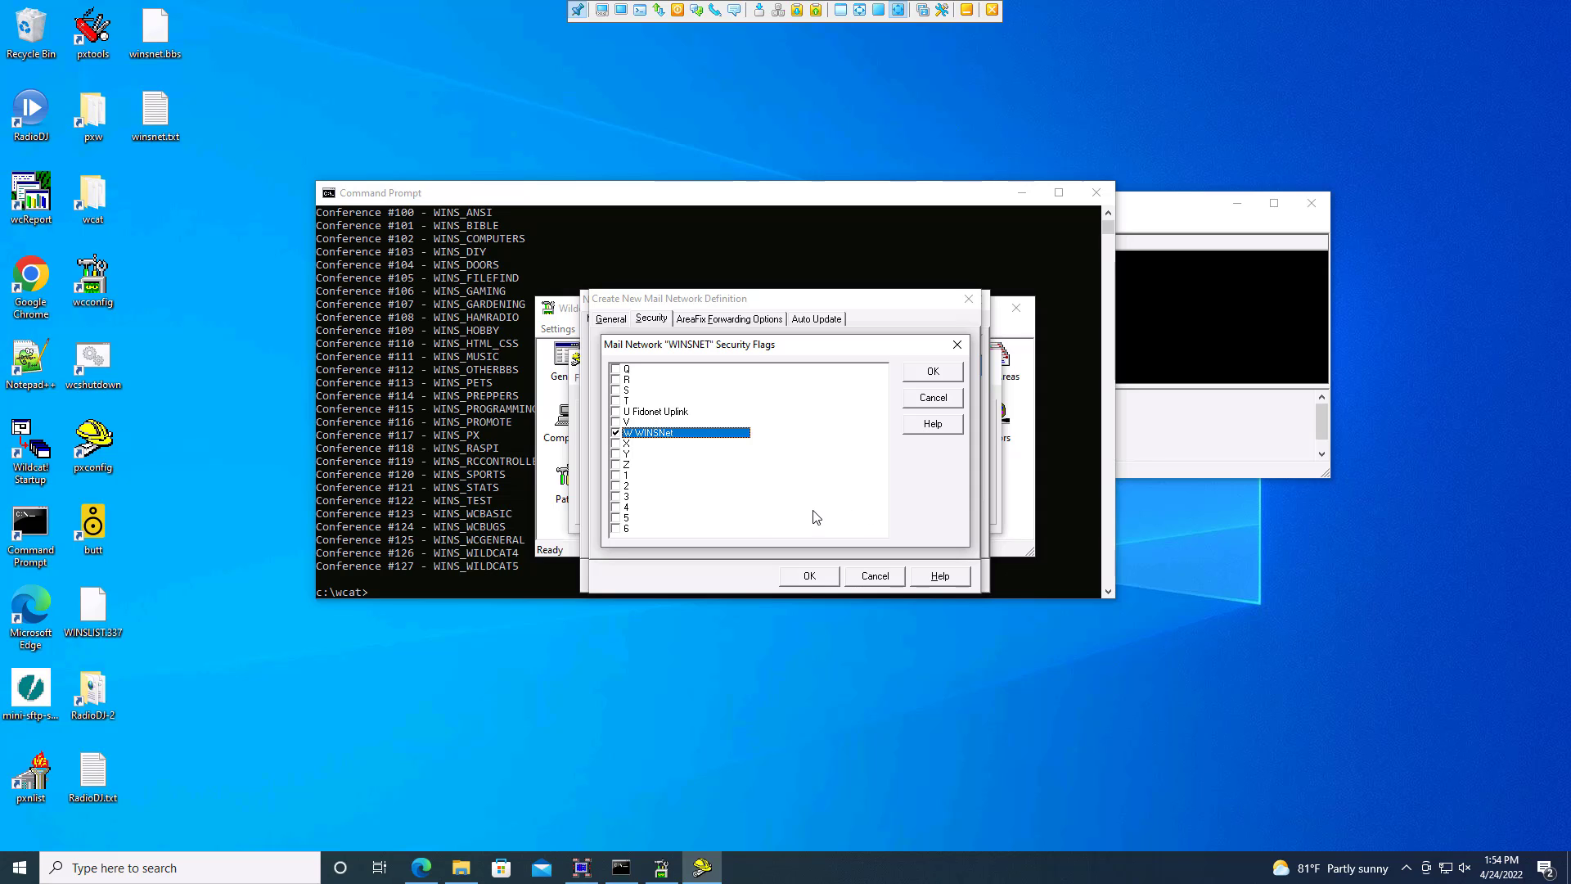
key(Left)
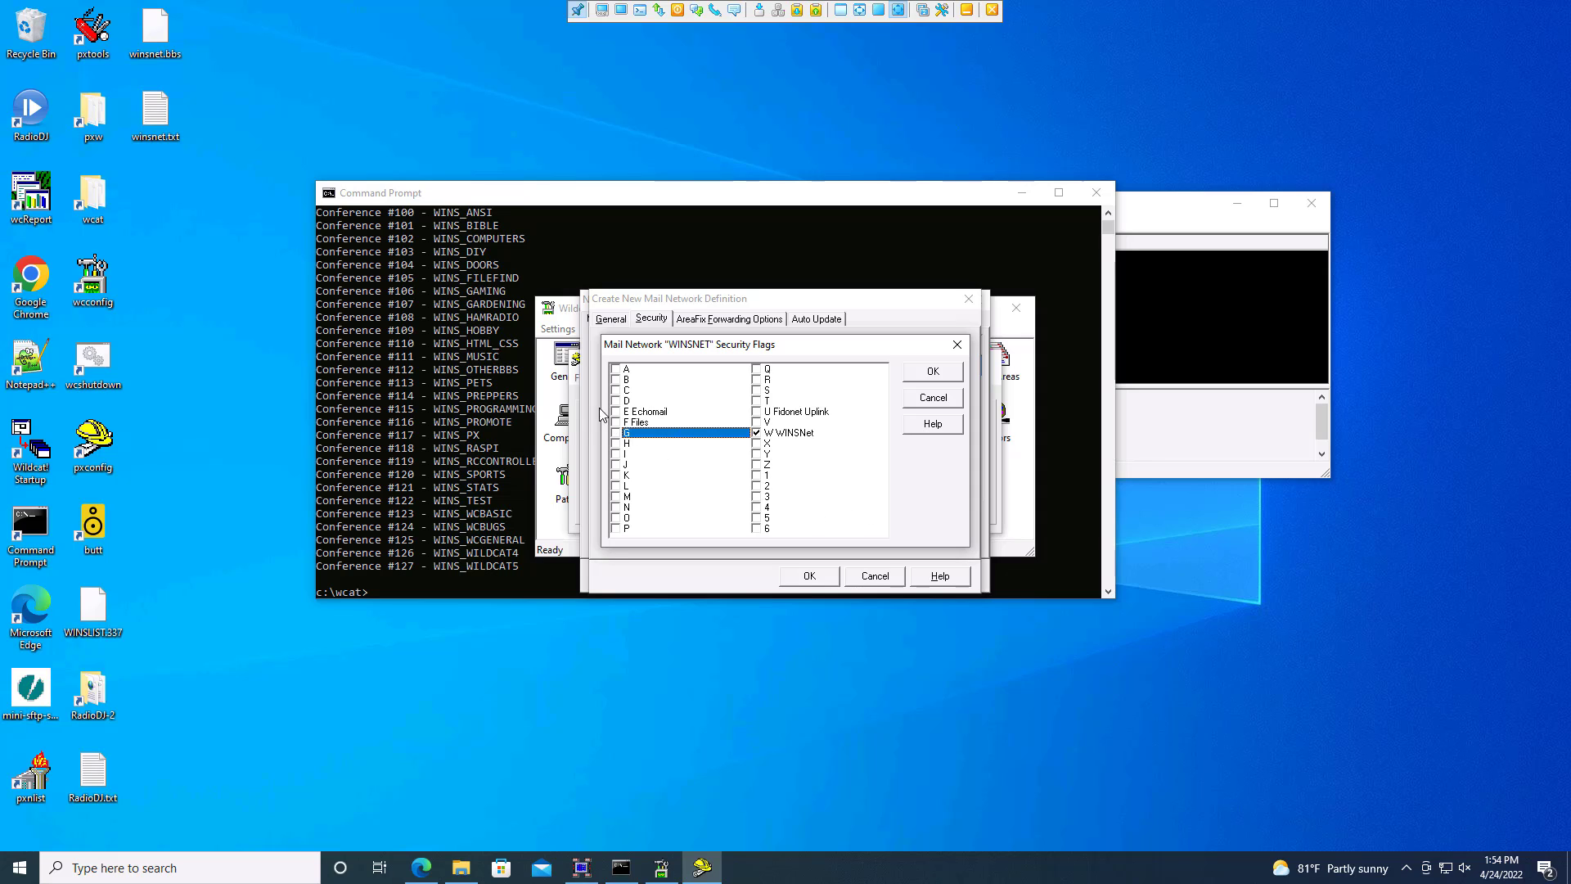
click(617, 413)
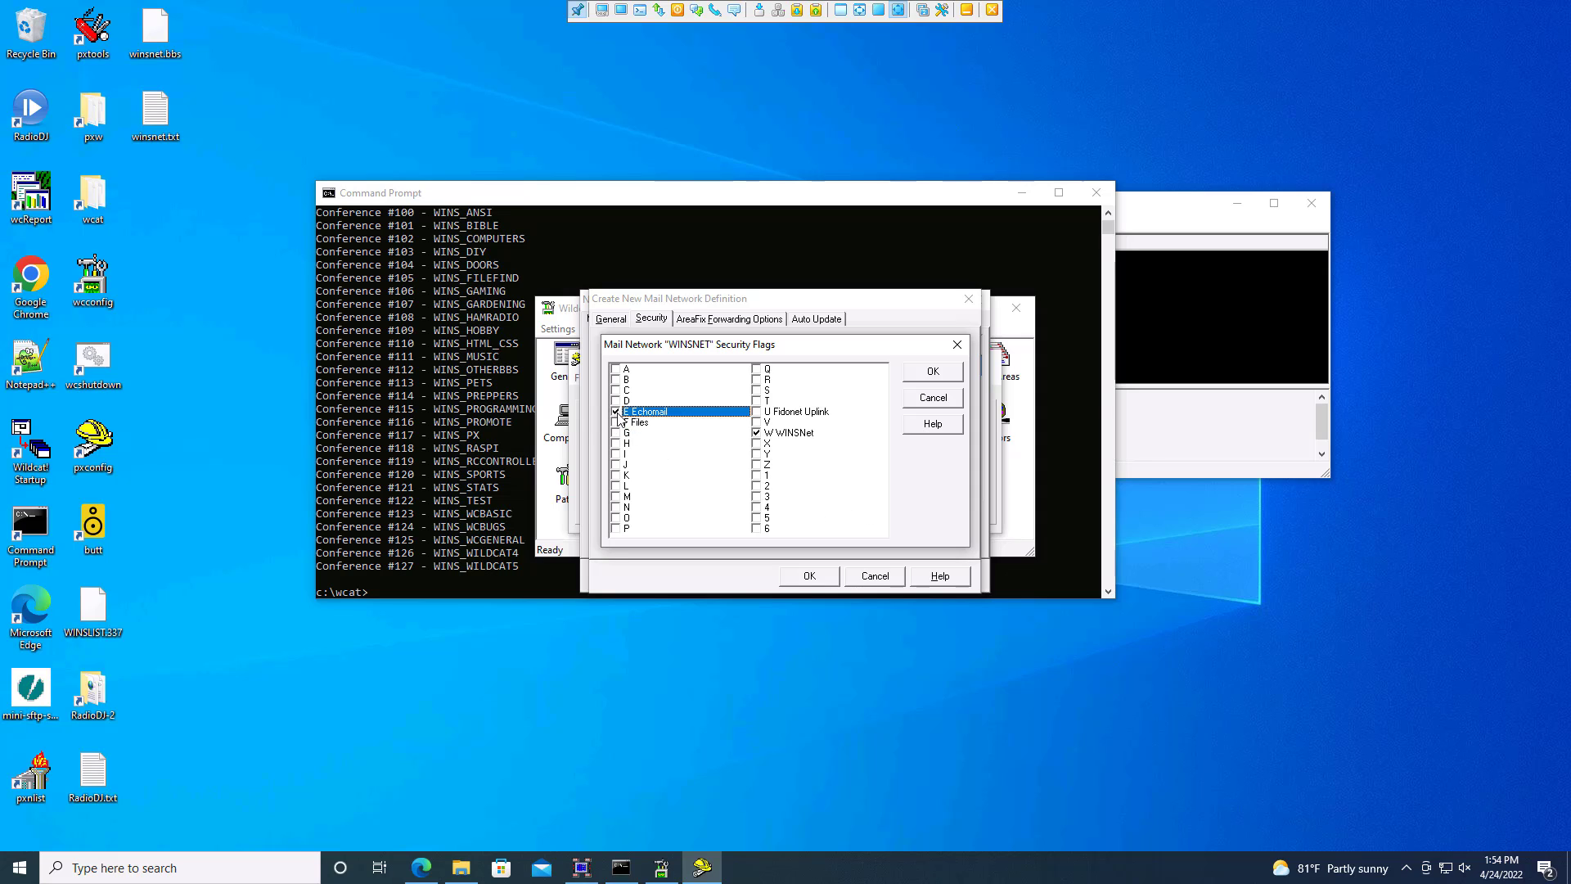
click(931, 372)
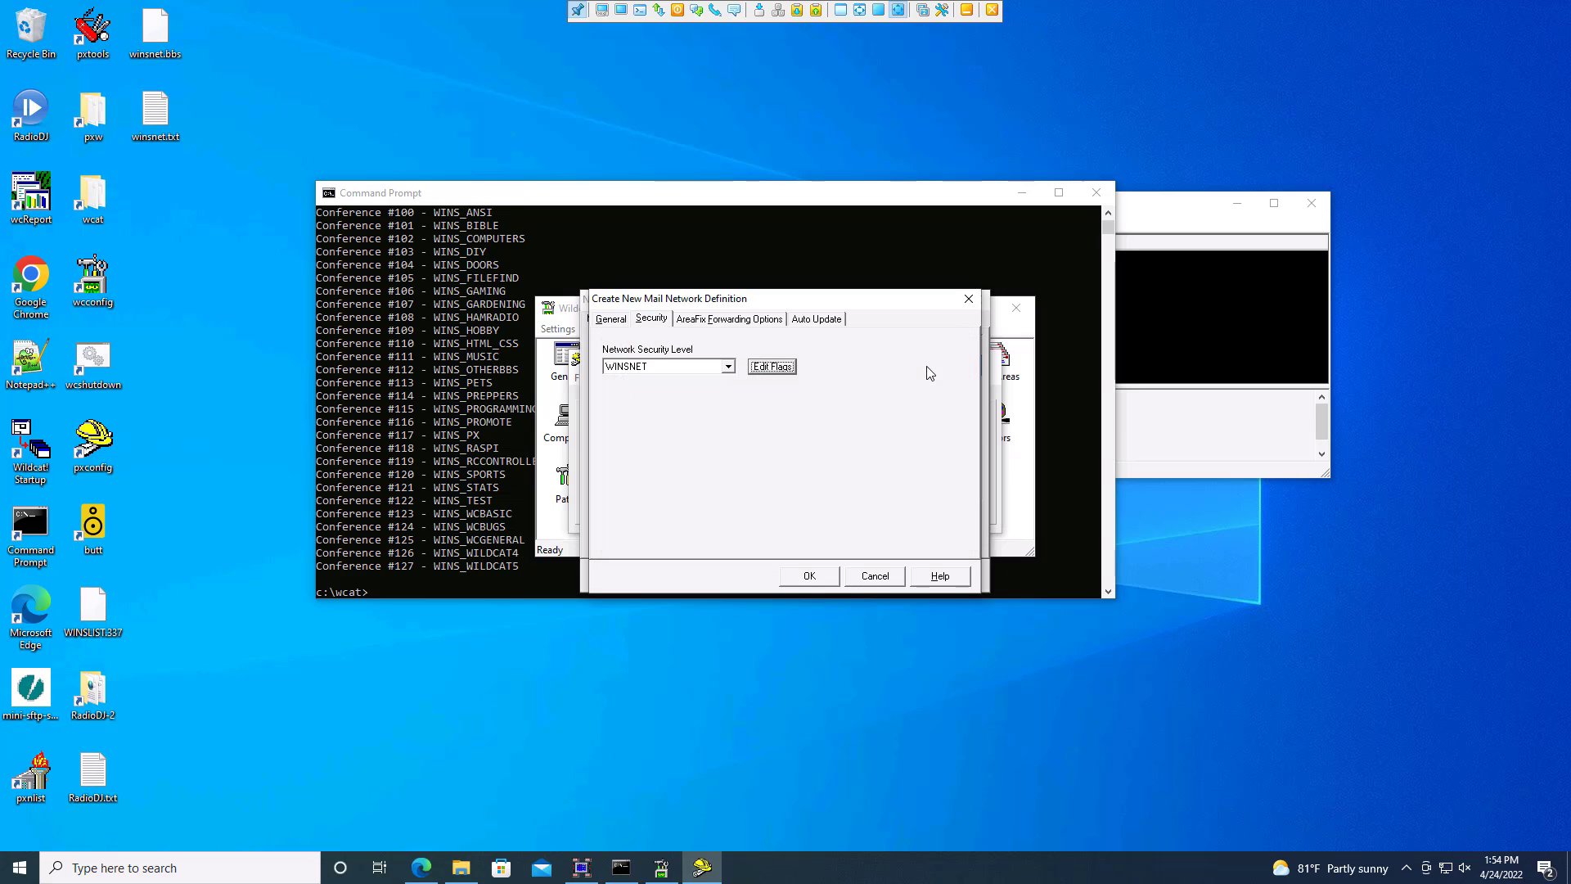
click(729, 321)
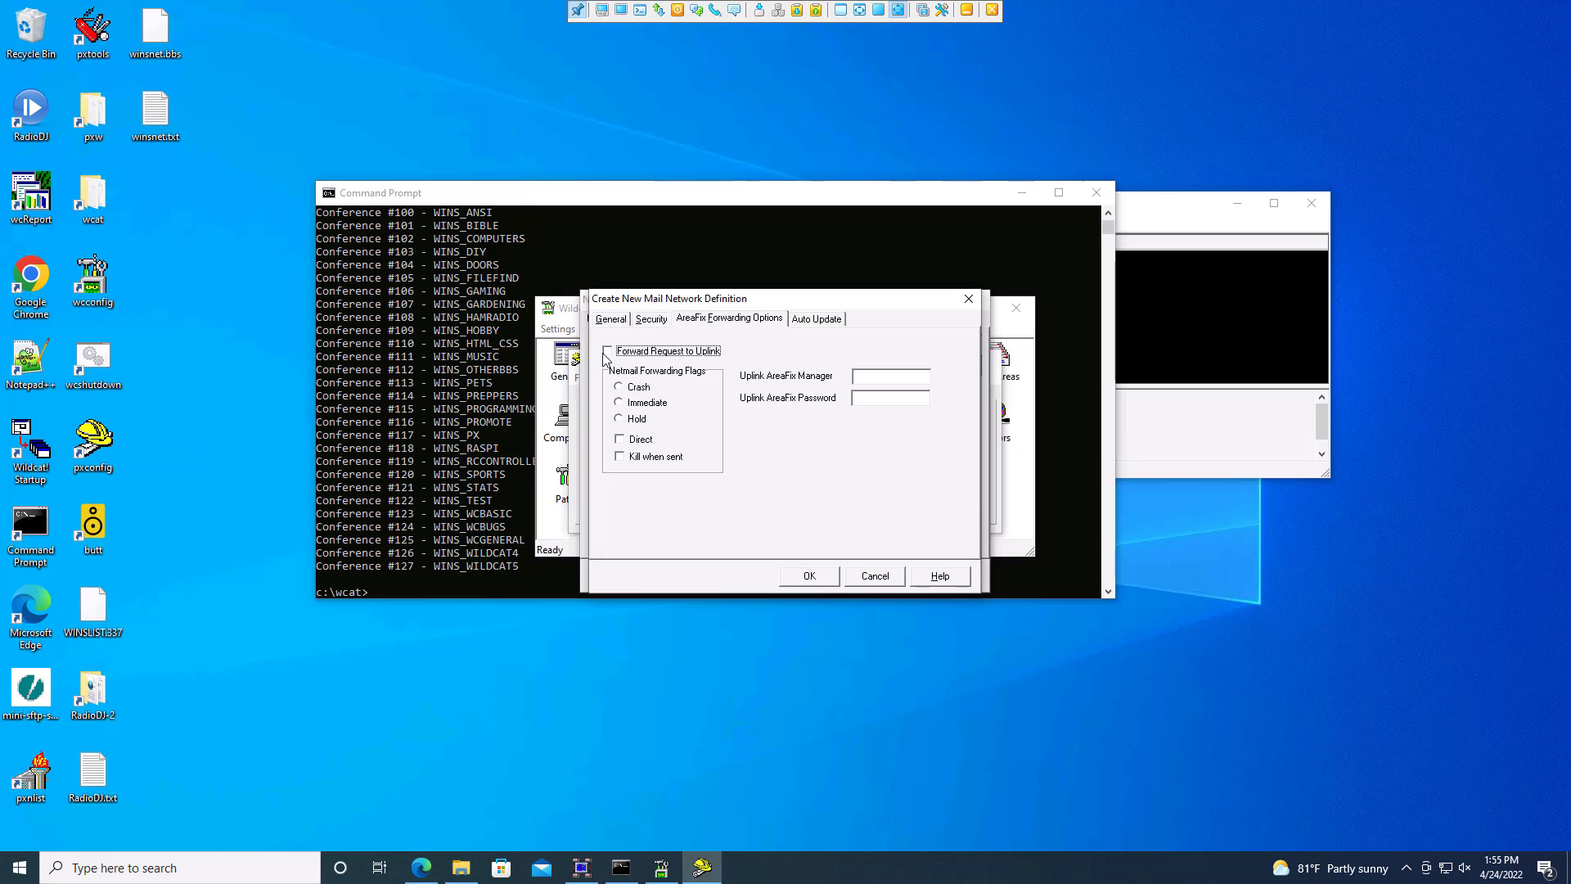
click(813, 321)
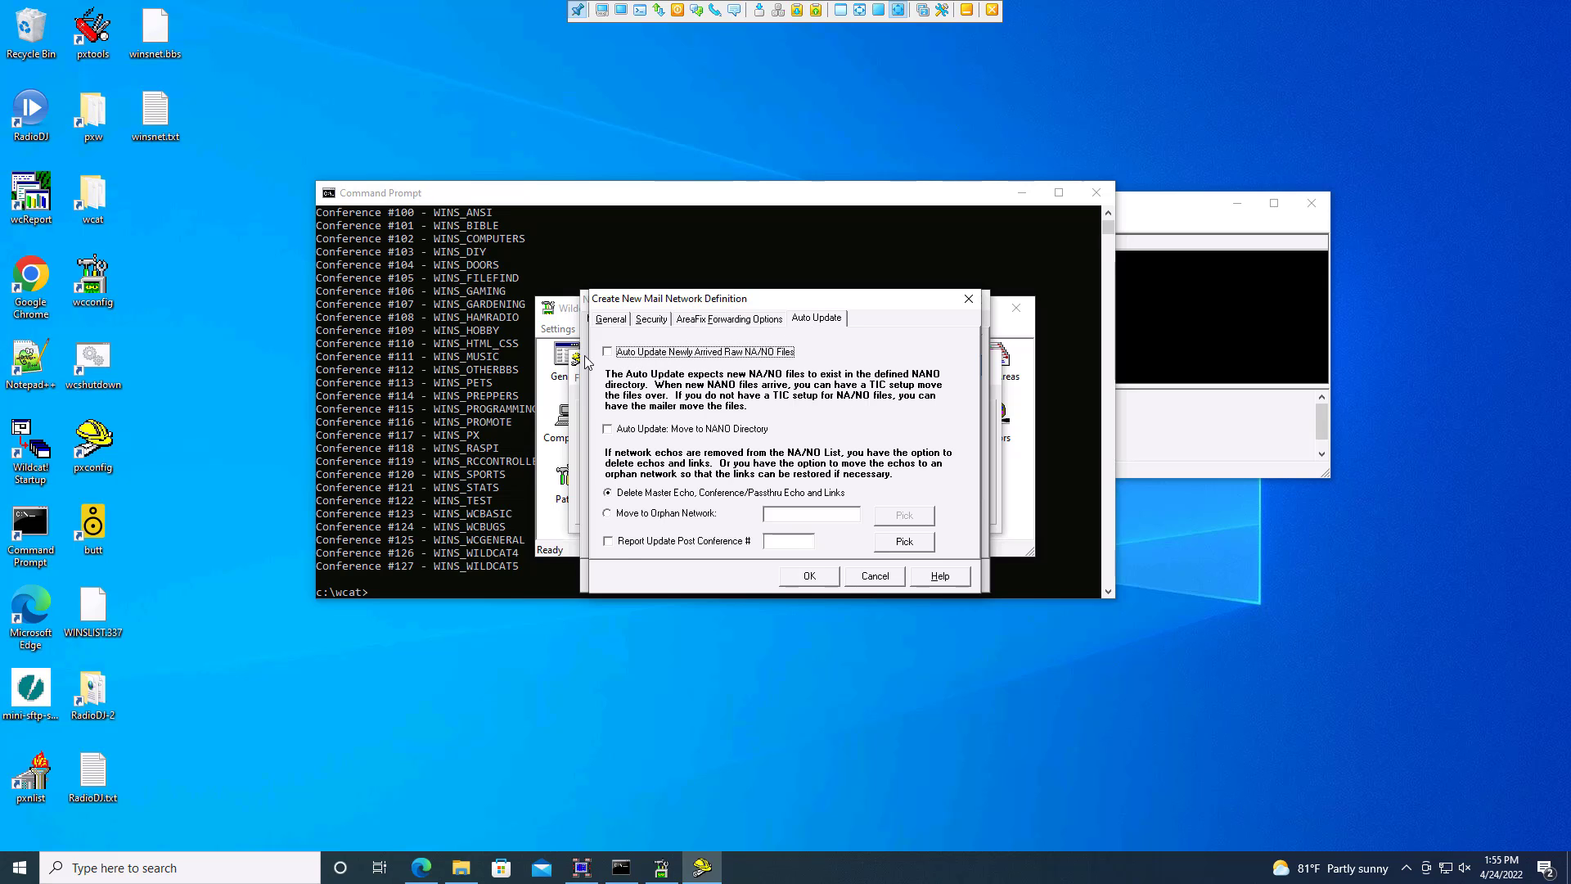
- Save the WINSNET network and try importing and listing its master echos
click(810, 576)
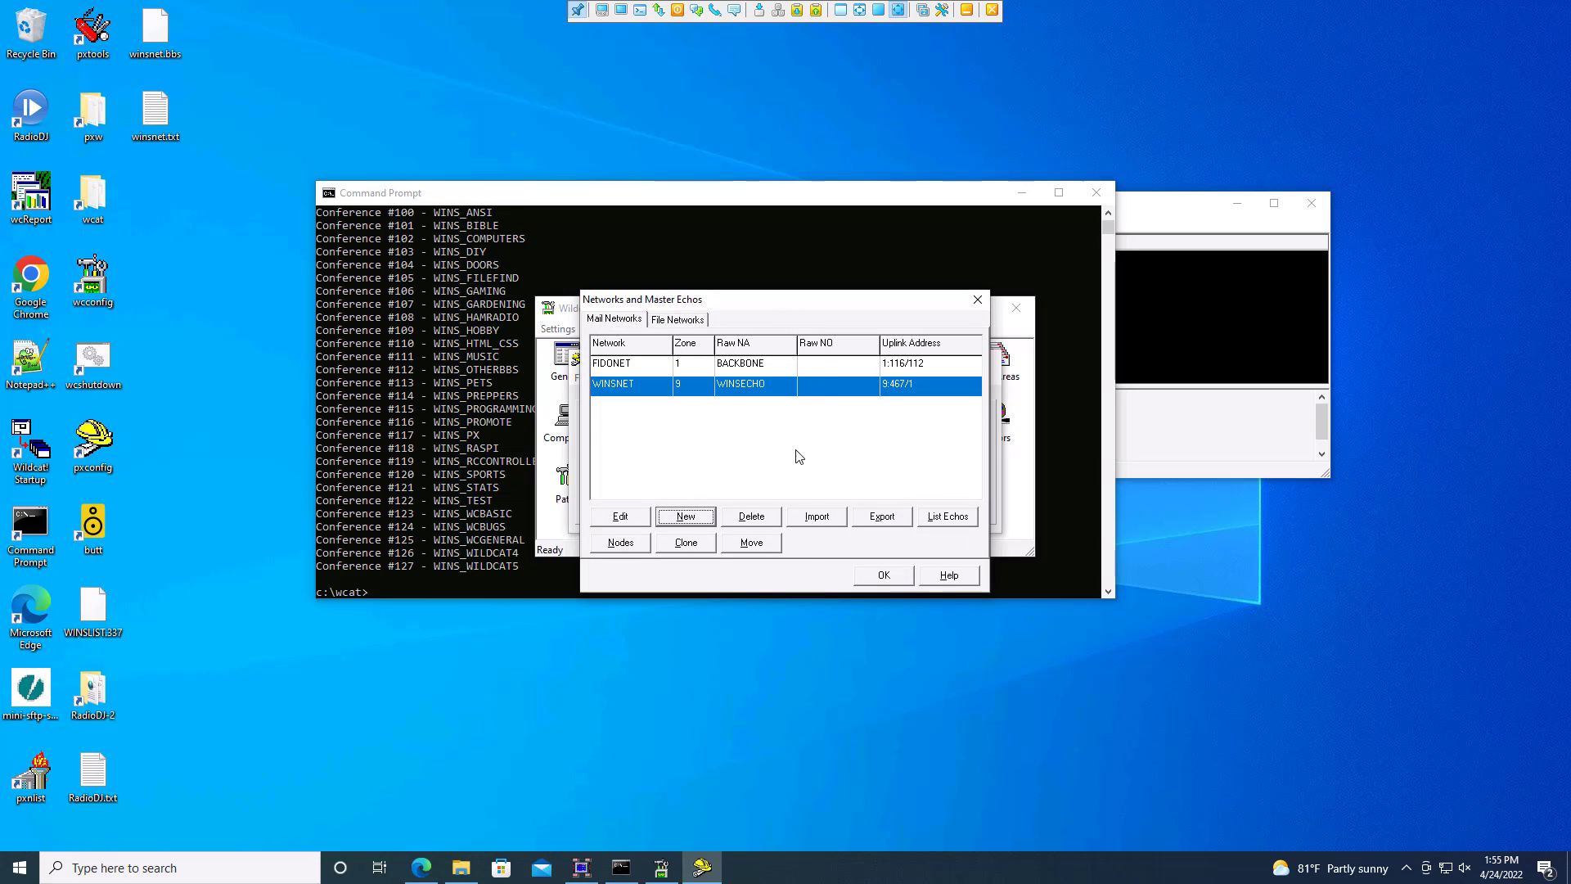
click(822, 517)
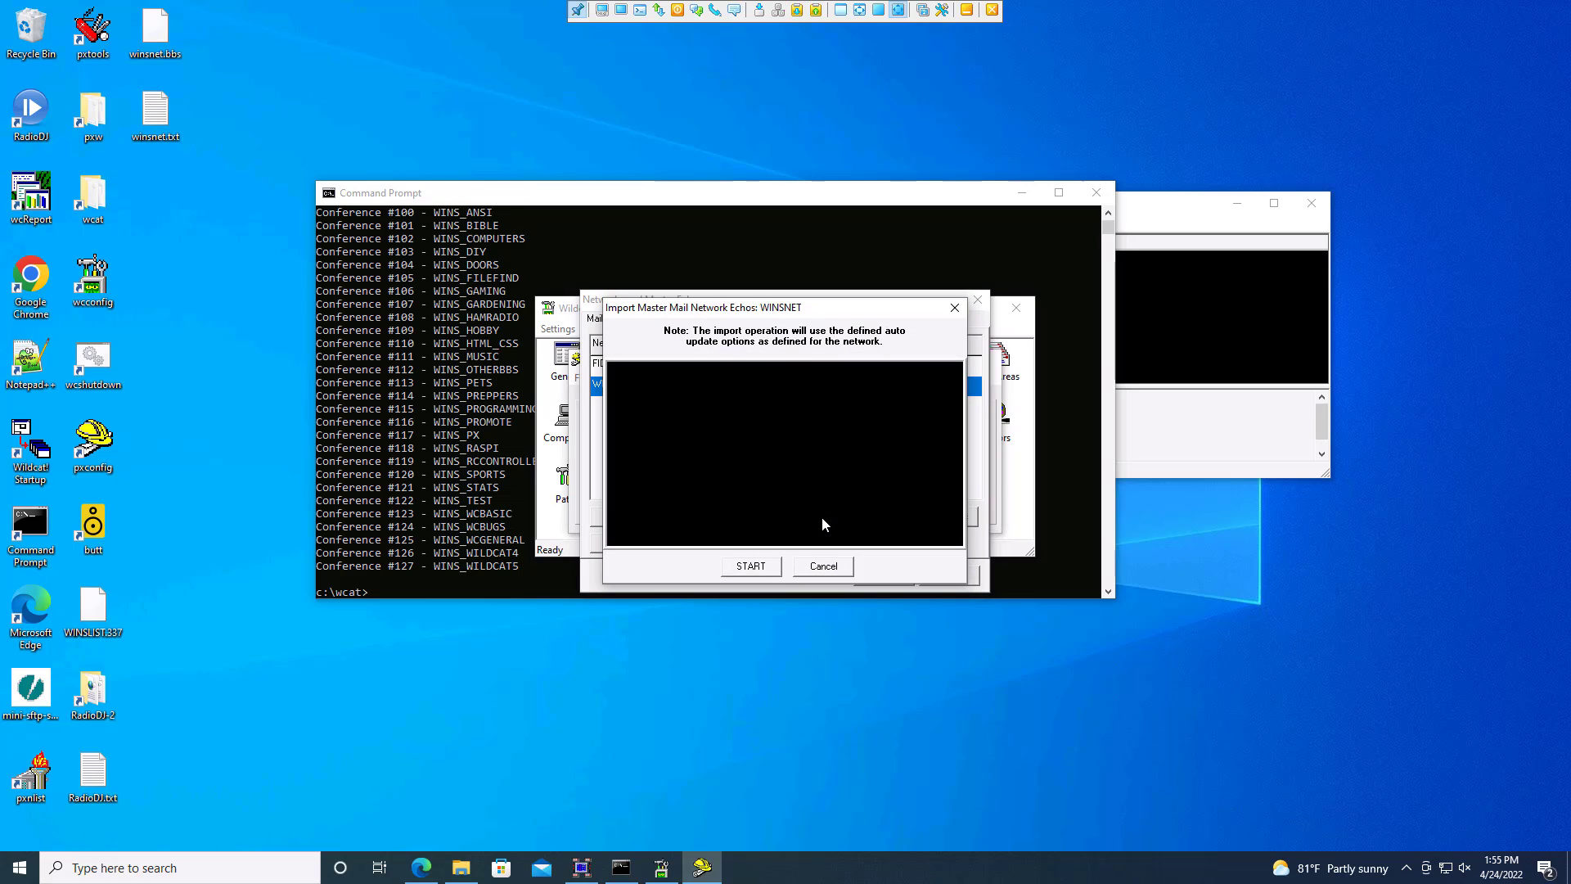
click(760, 567)
click(824, 567)
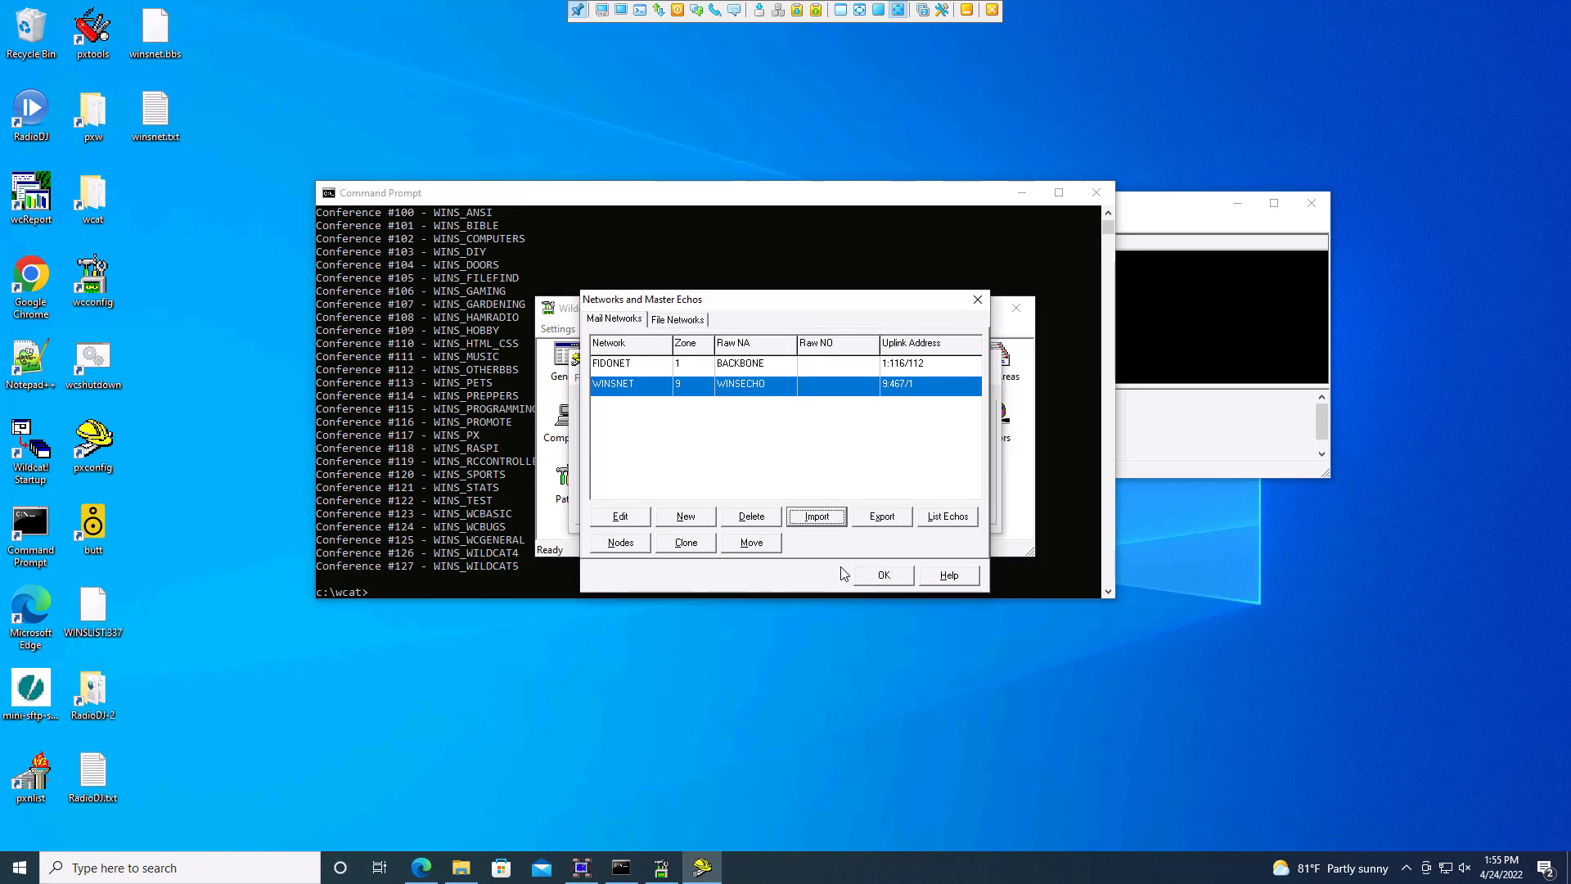
click(947, 516)
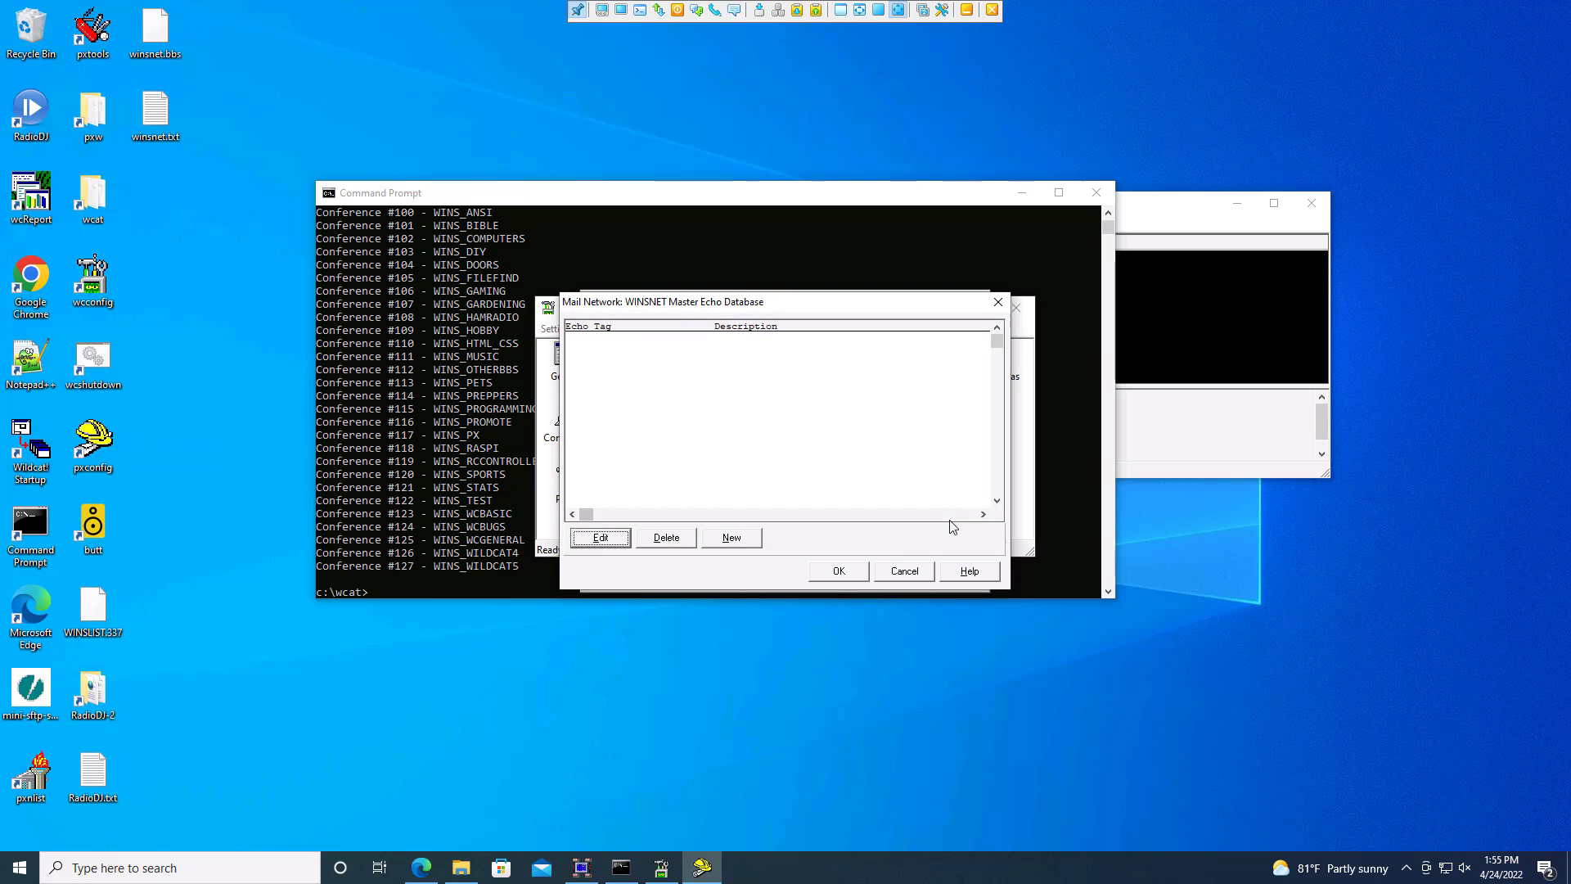
click(900, 571)
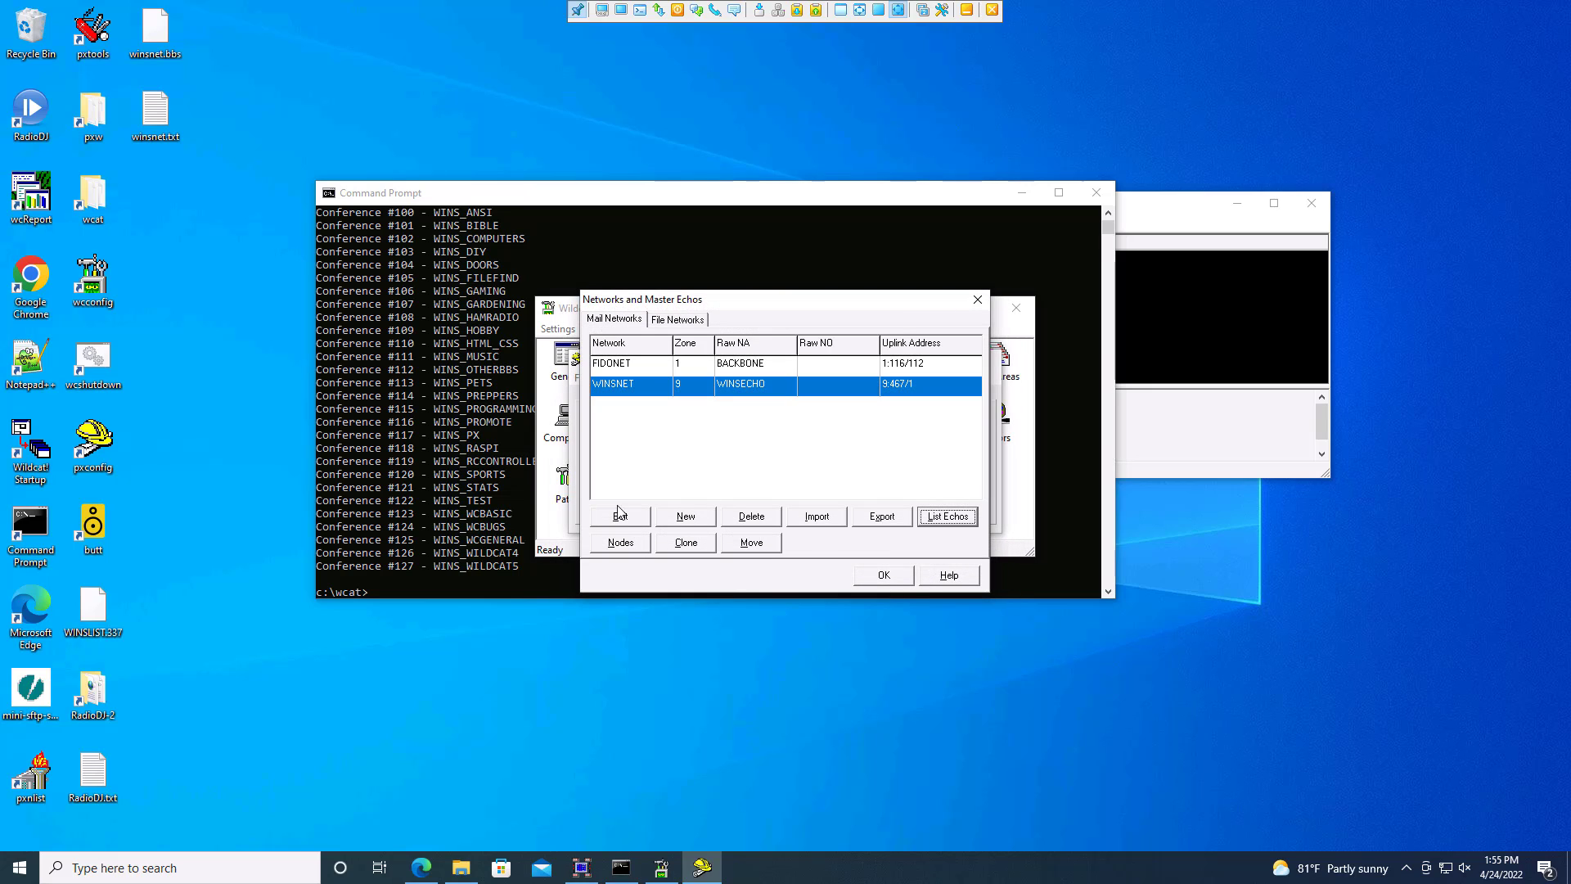
click(820, 521)
click(759, 563)
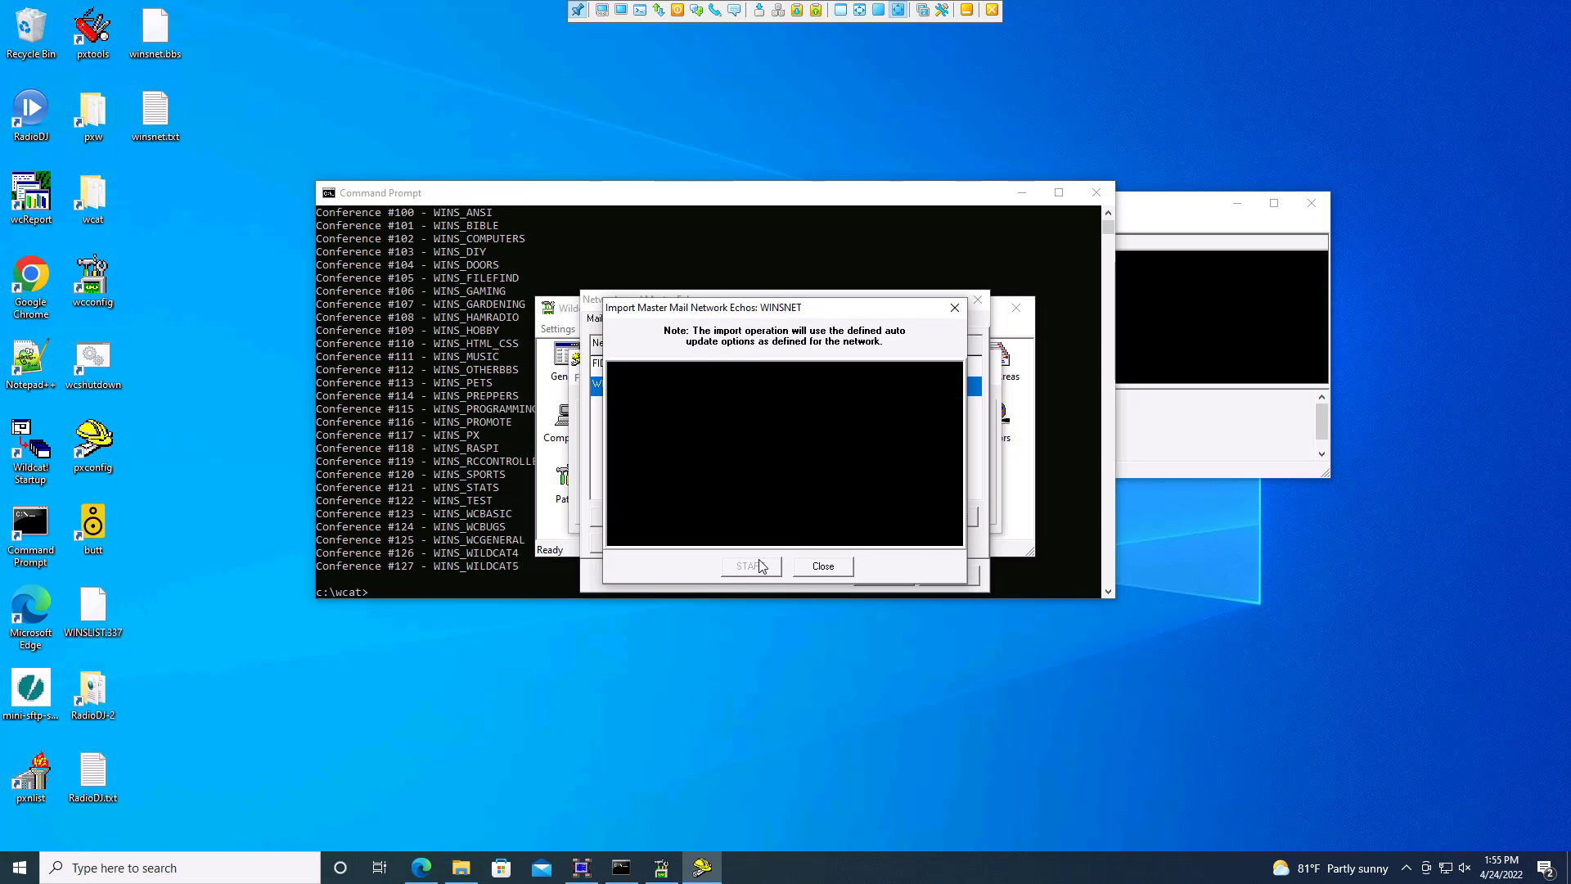
click(823, 567)
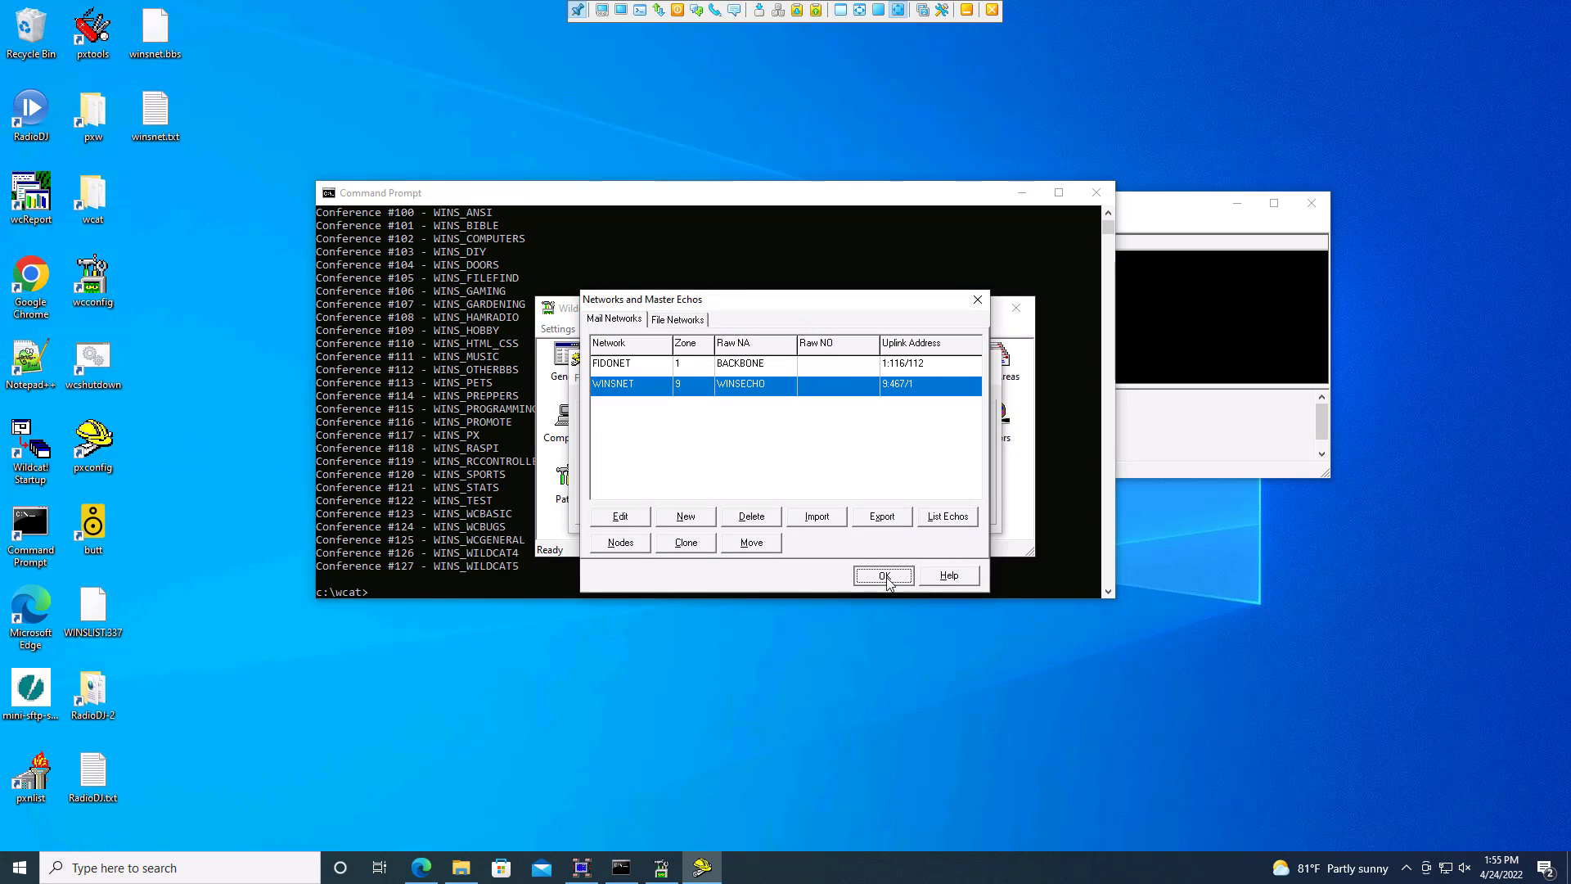
- Close the network list, the Platinum Xpress configuration and Wildcat Configuration
click(890, 576)
click(982, 362)
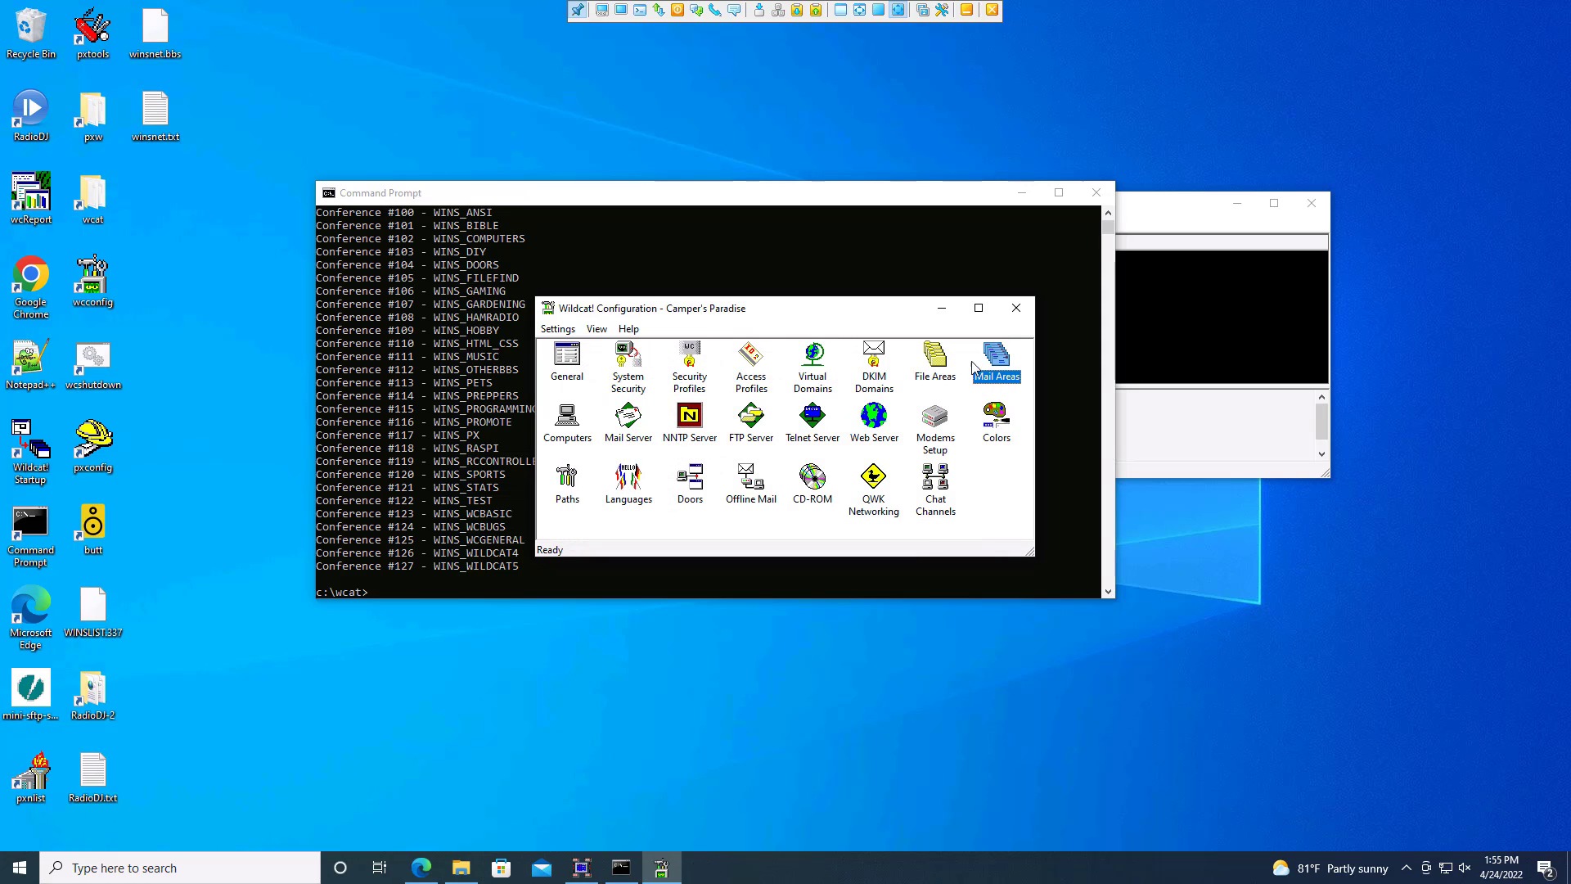
click(1016, 307)
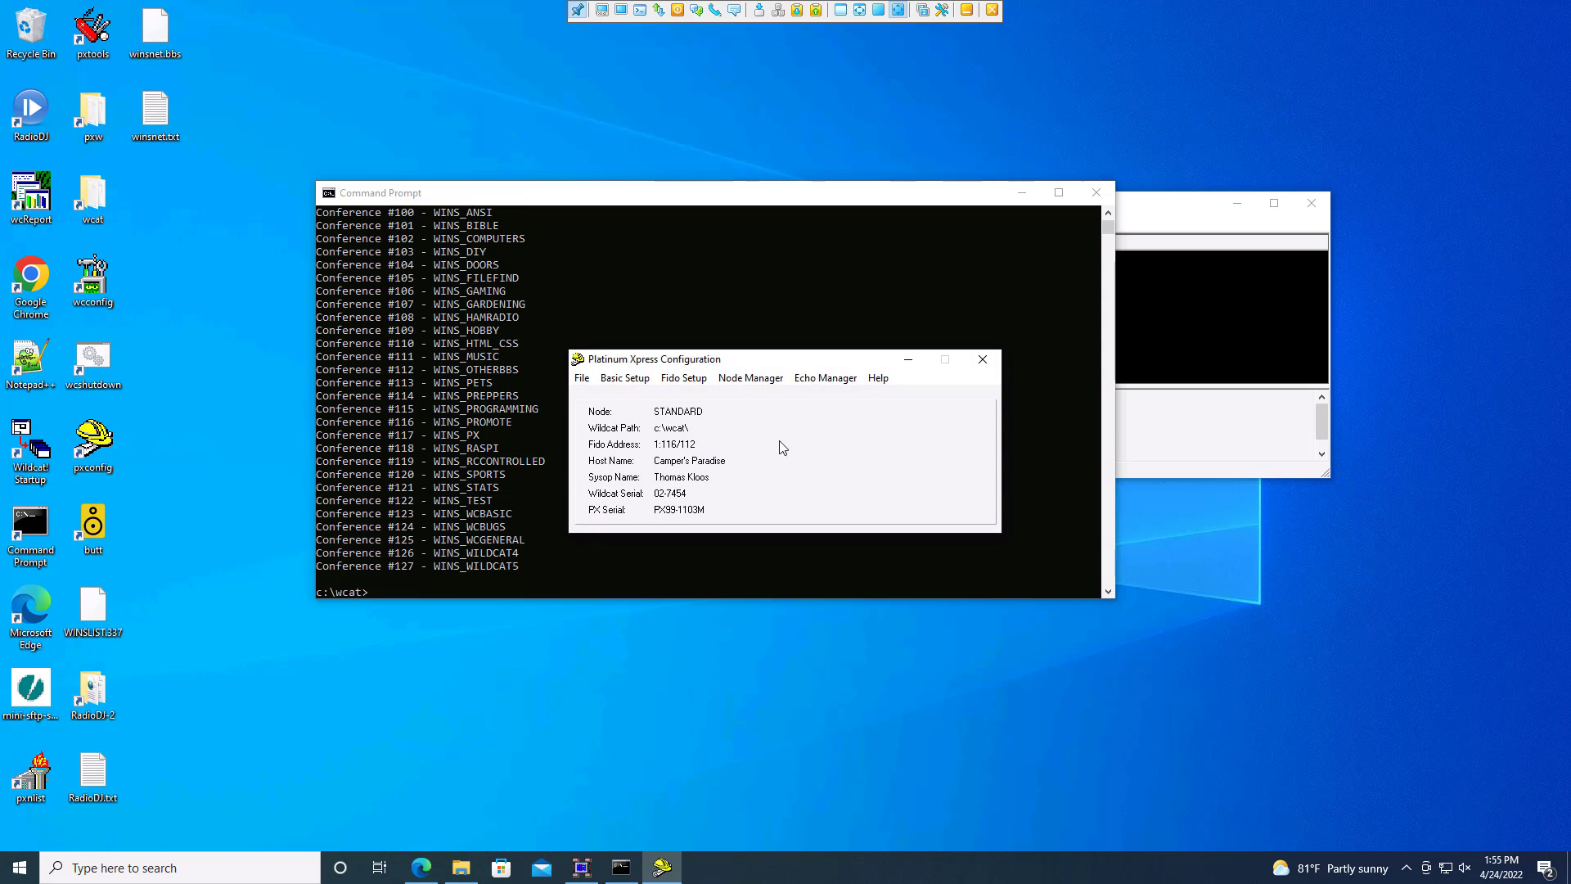
- Run the master-echo import for the WINSNET network in Network Manager
click(847, 379)
click(842, 415)
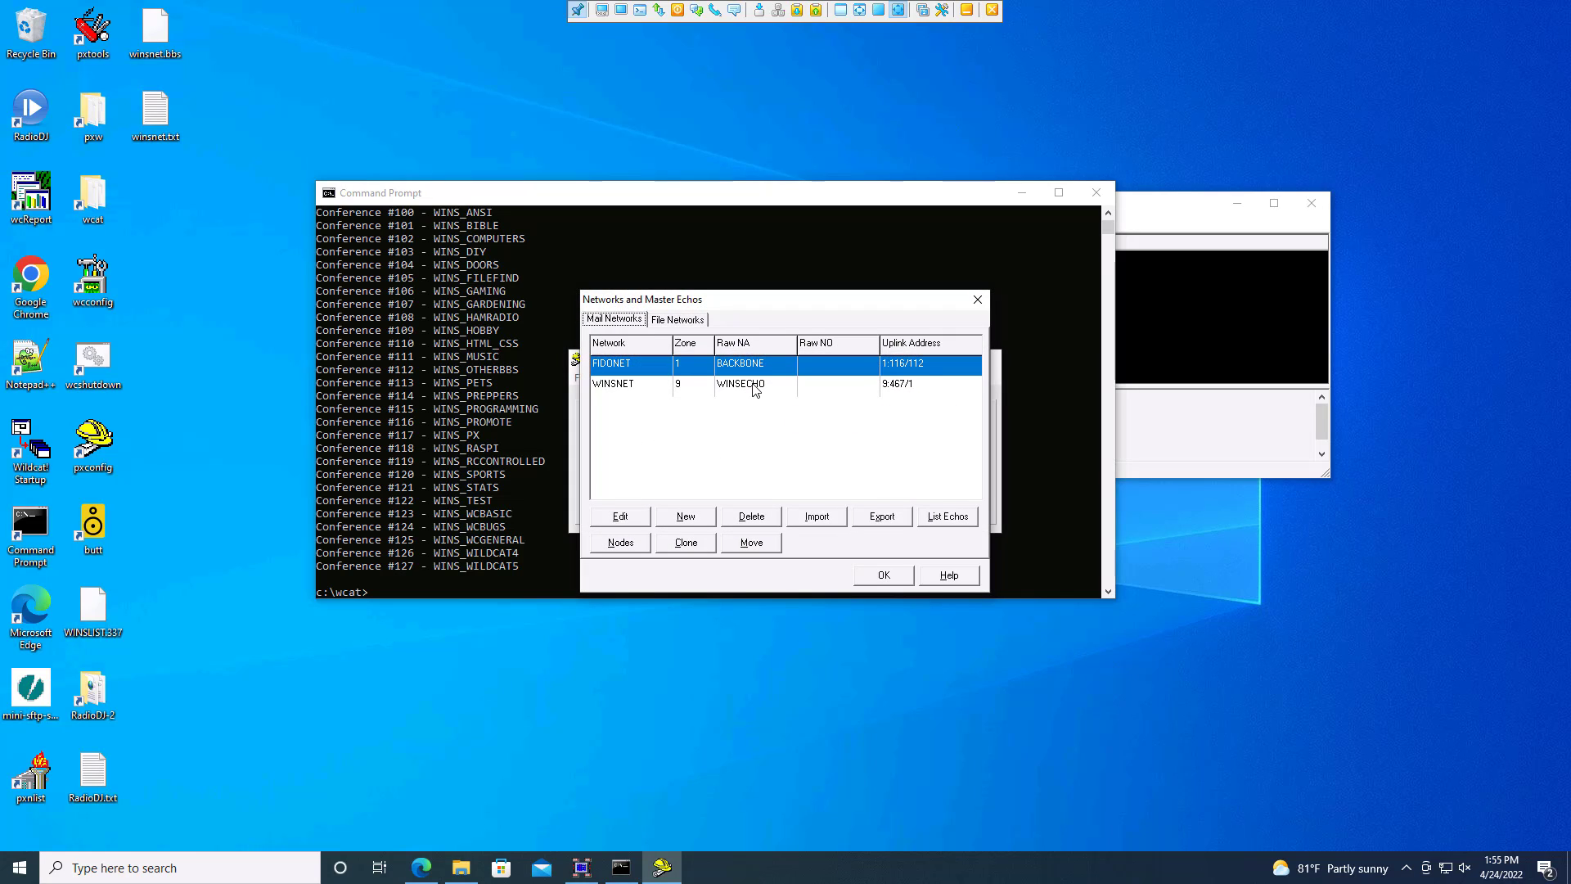
click(754, 386)
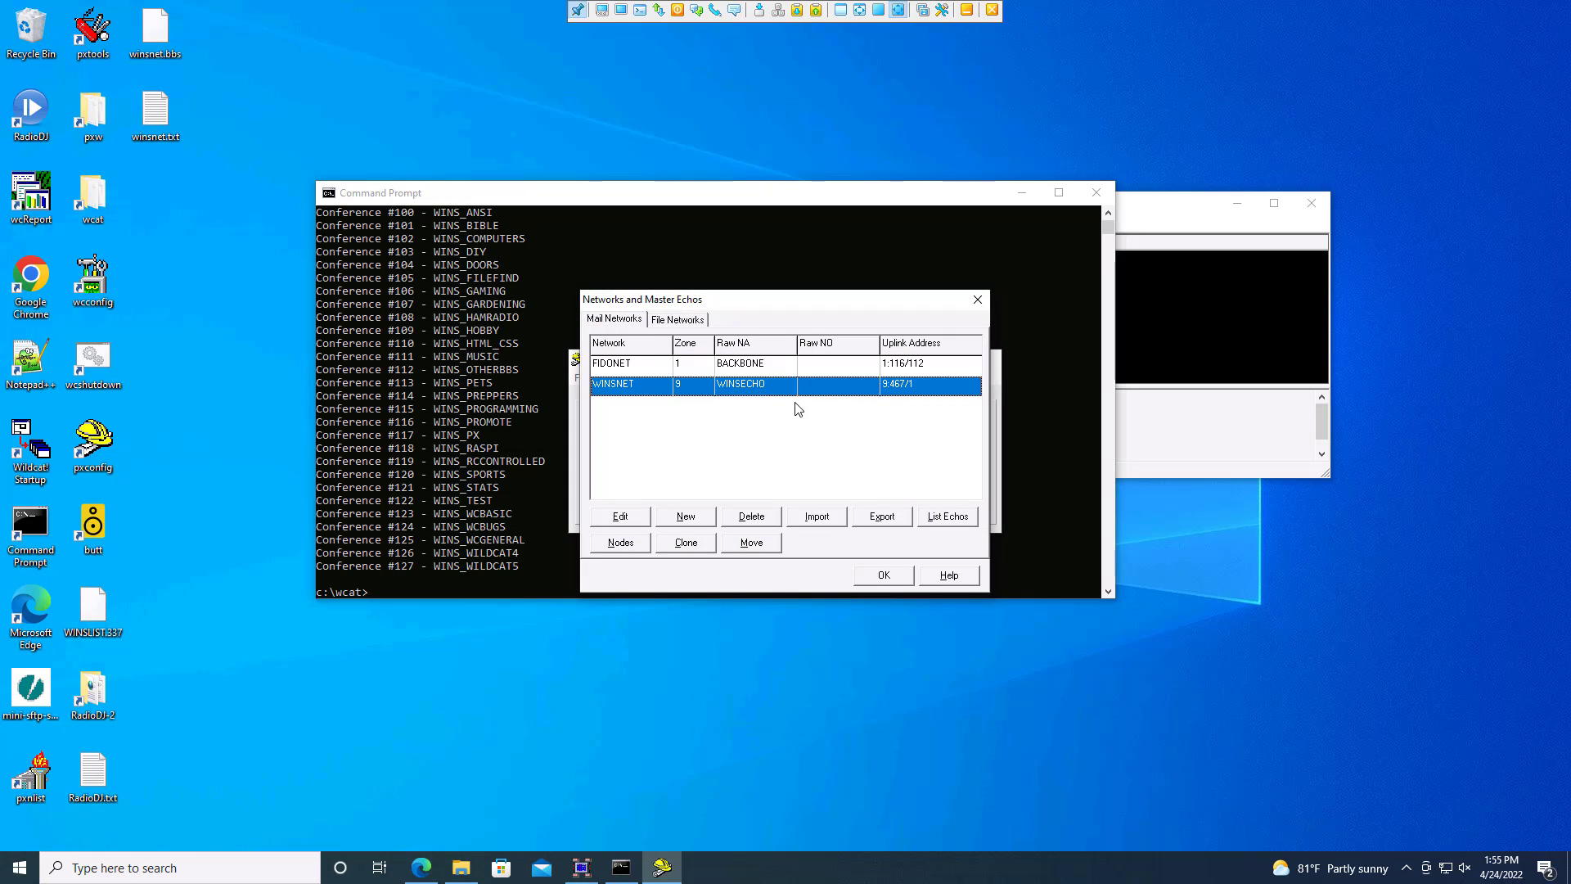
click(817, 516)
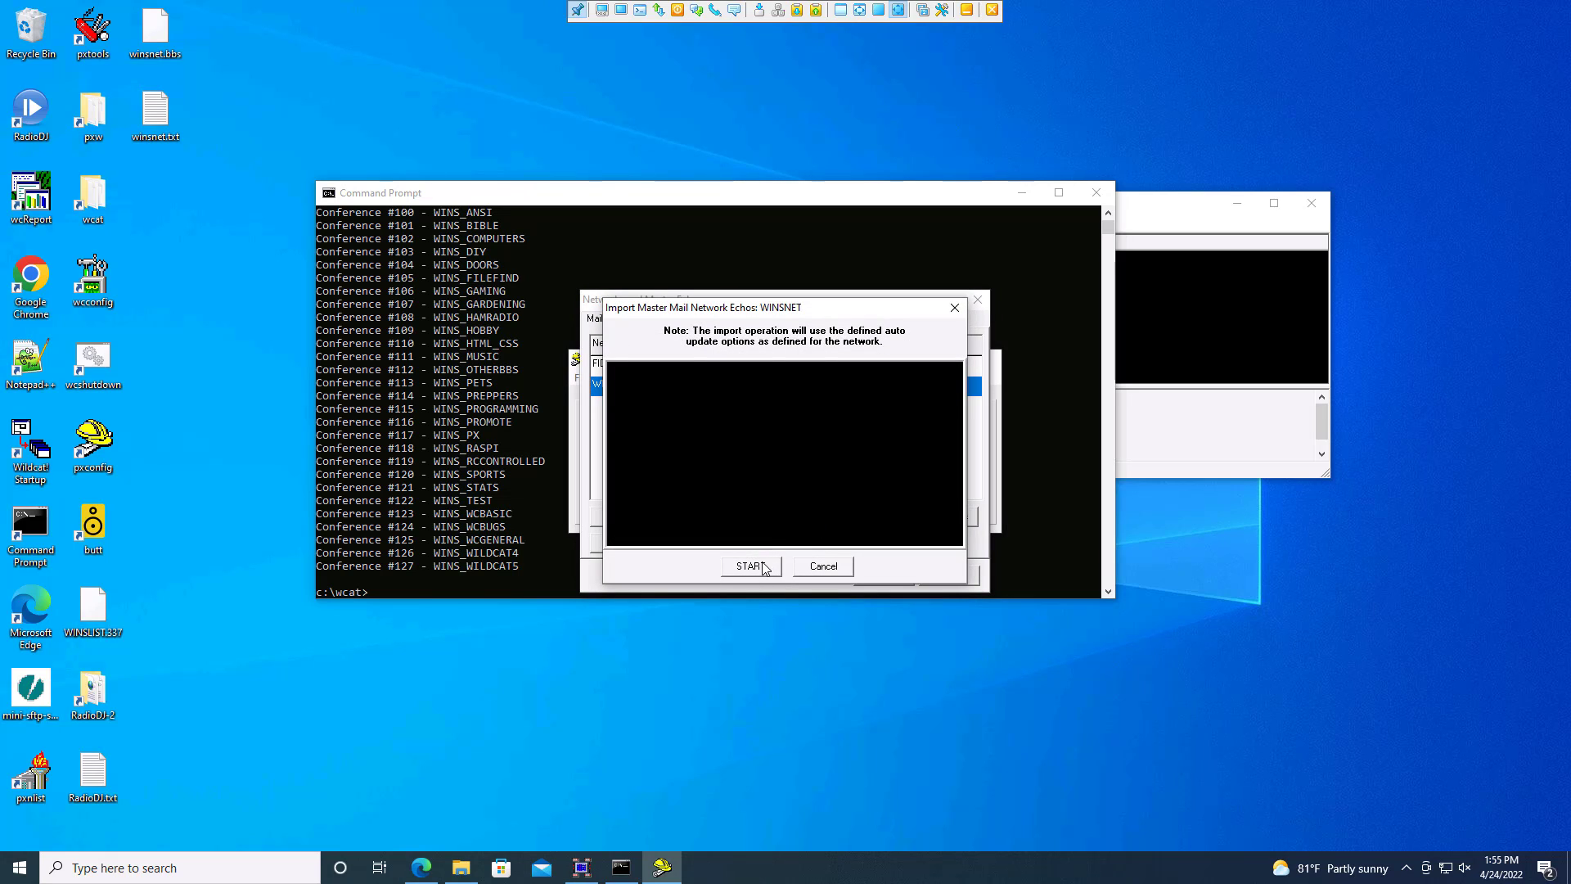
click(764, 567)
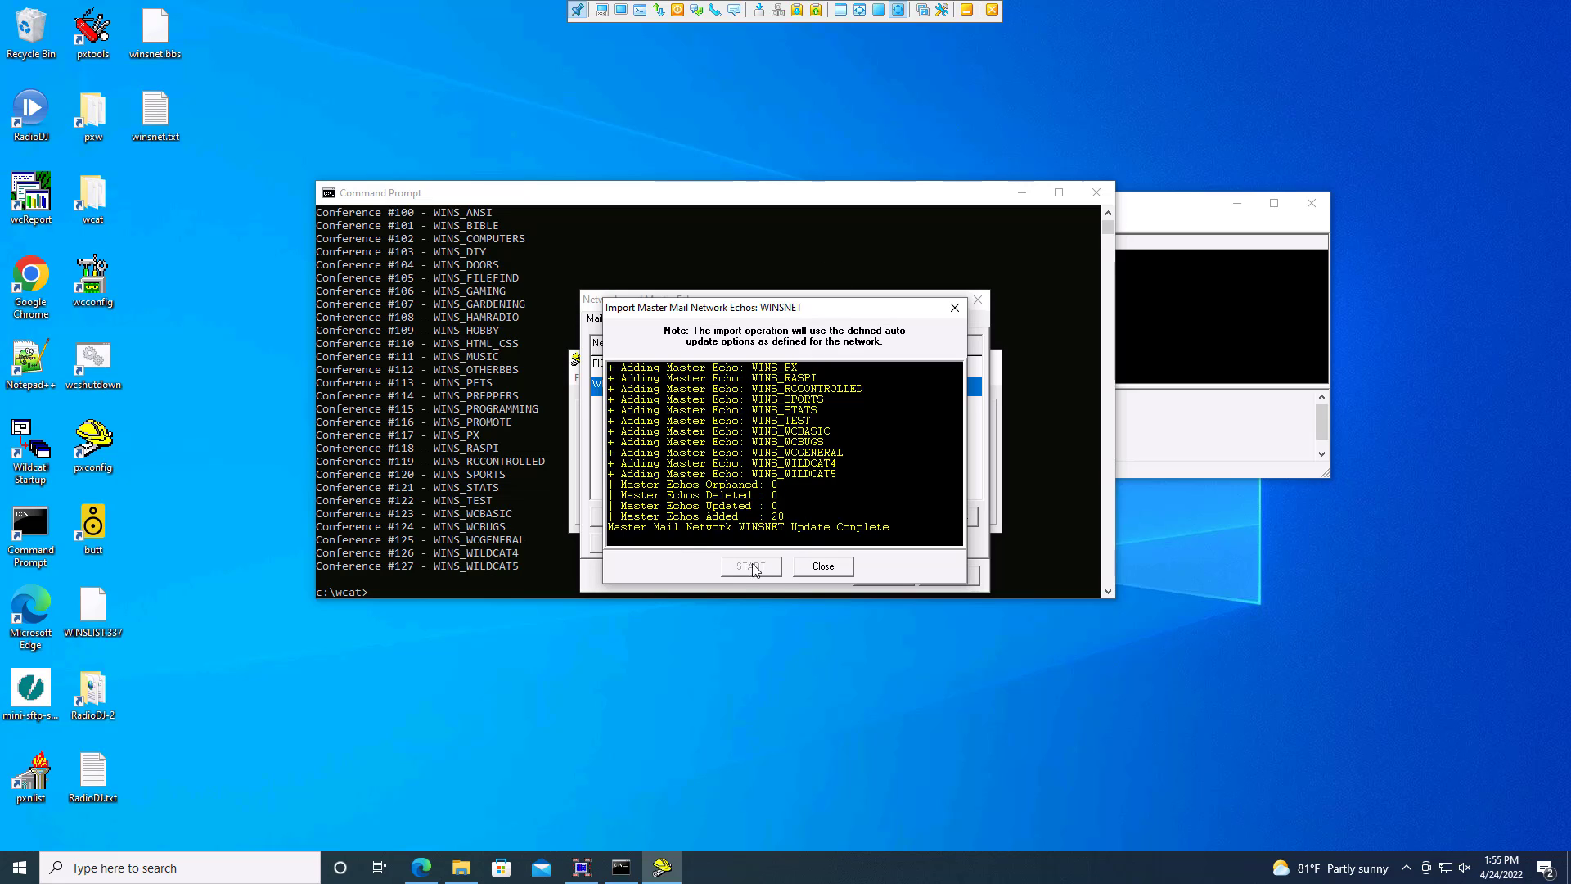
click(823, 566)
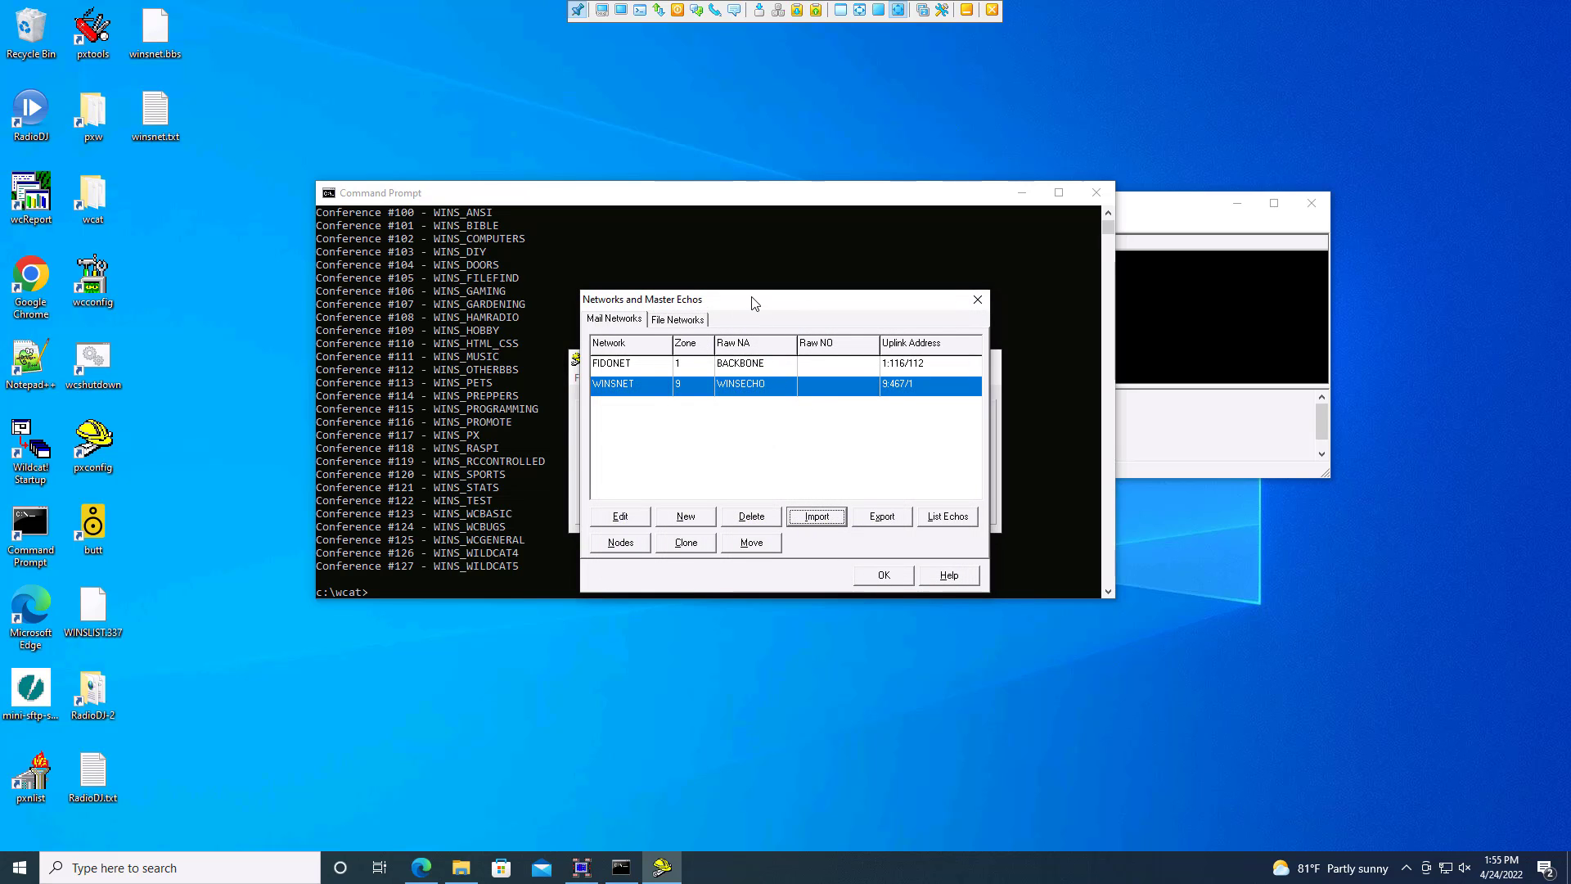
- Check WINSNET's echo list for the imported WINS_ echoes, then close both lists
drag(752, 310, 793, 324)
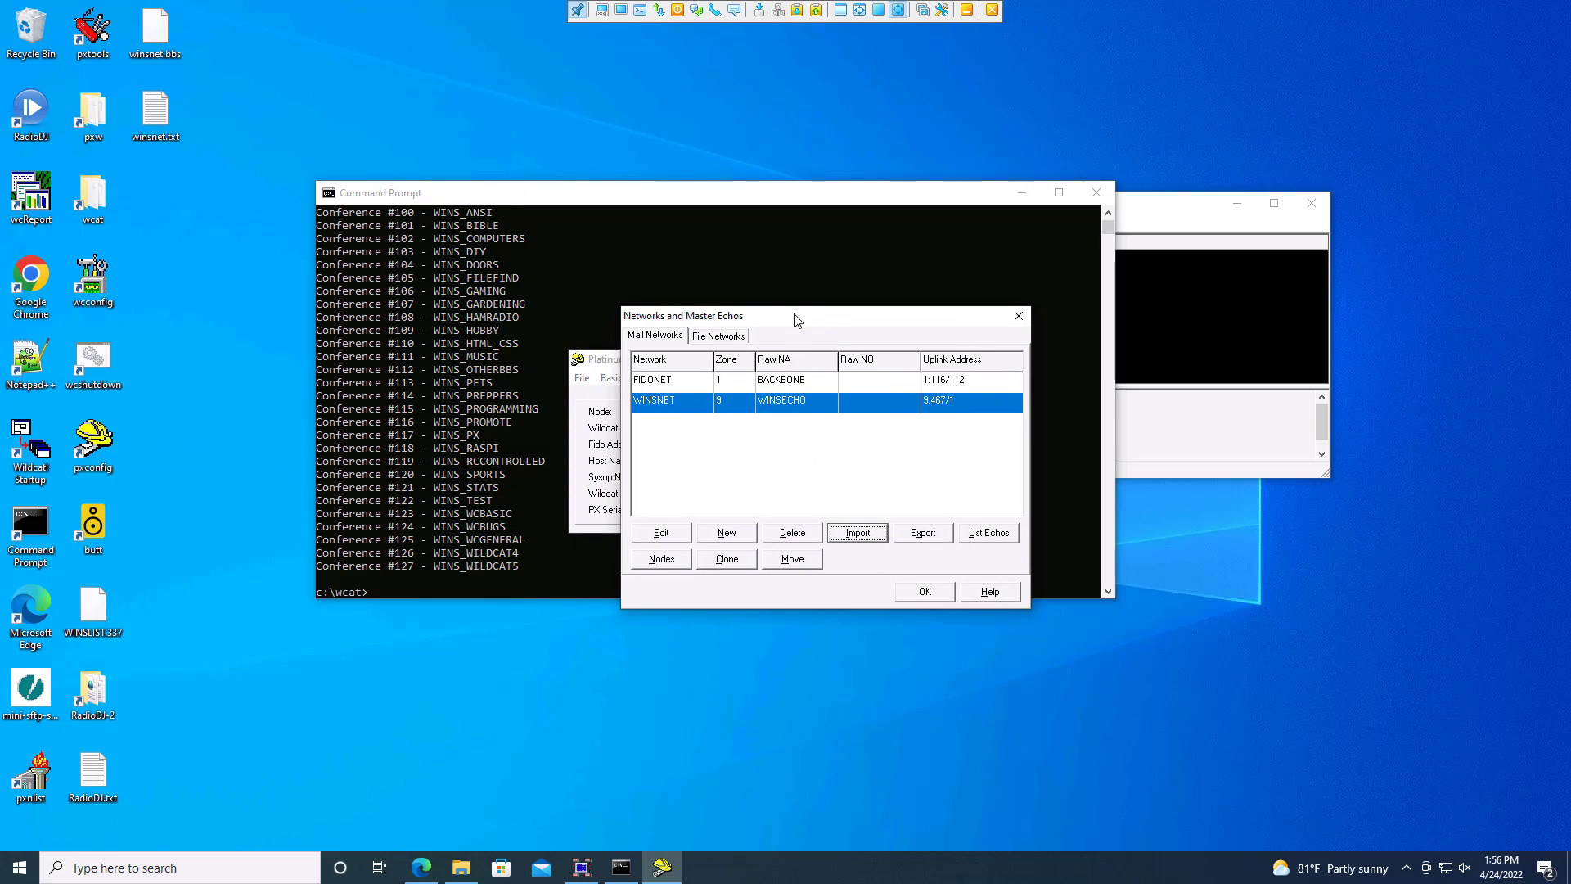
drag(803, 319, 771, 292)
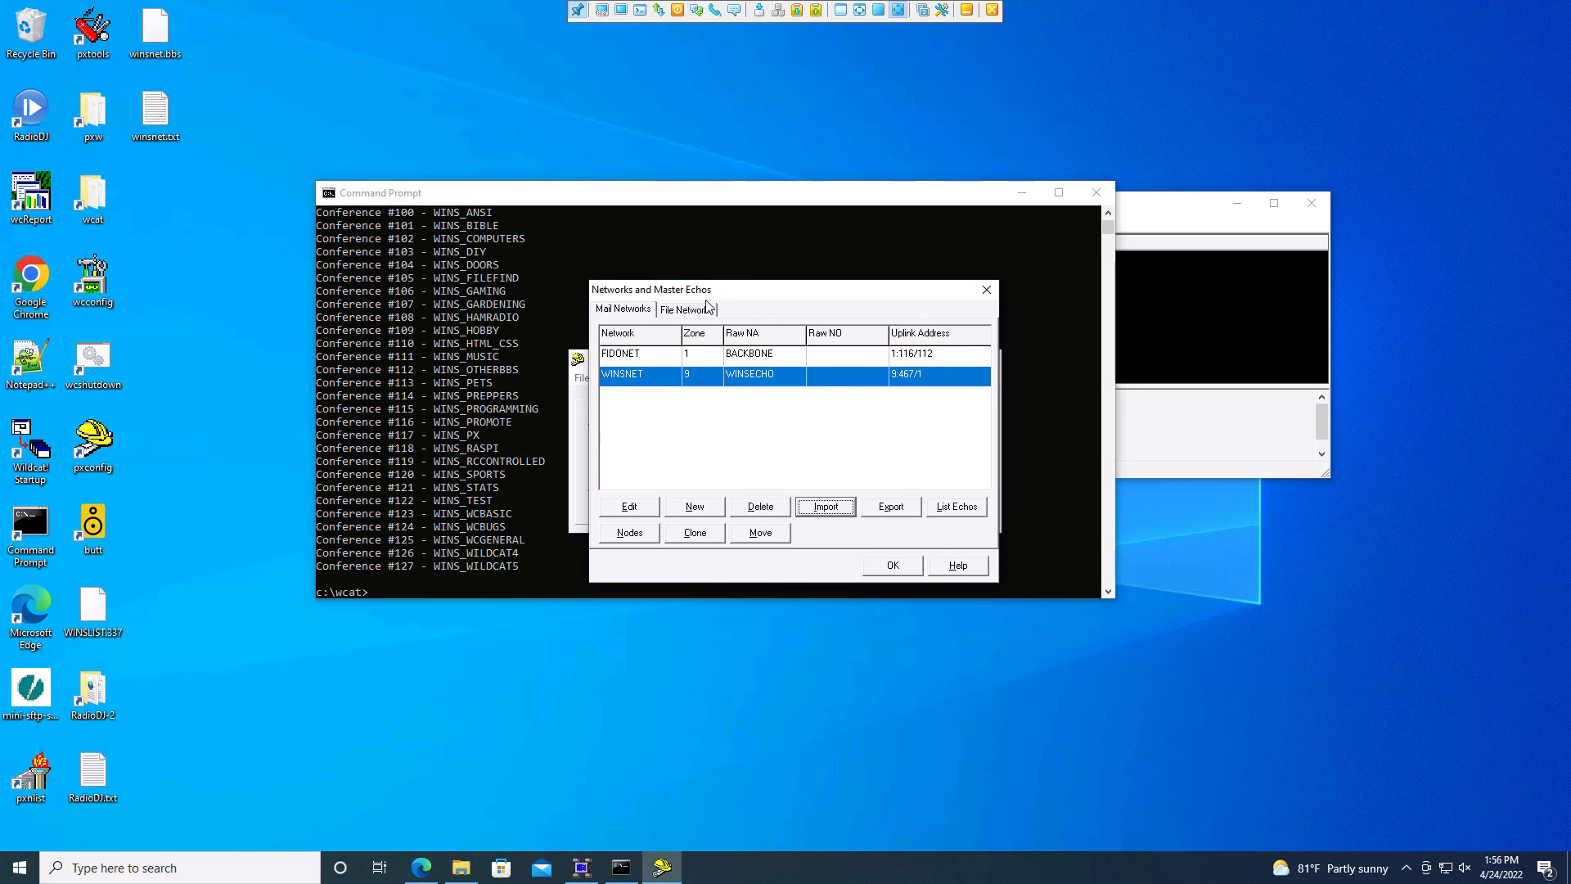
click(961, 509)
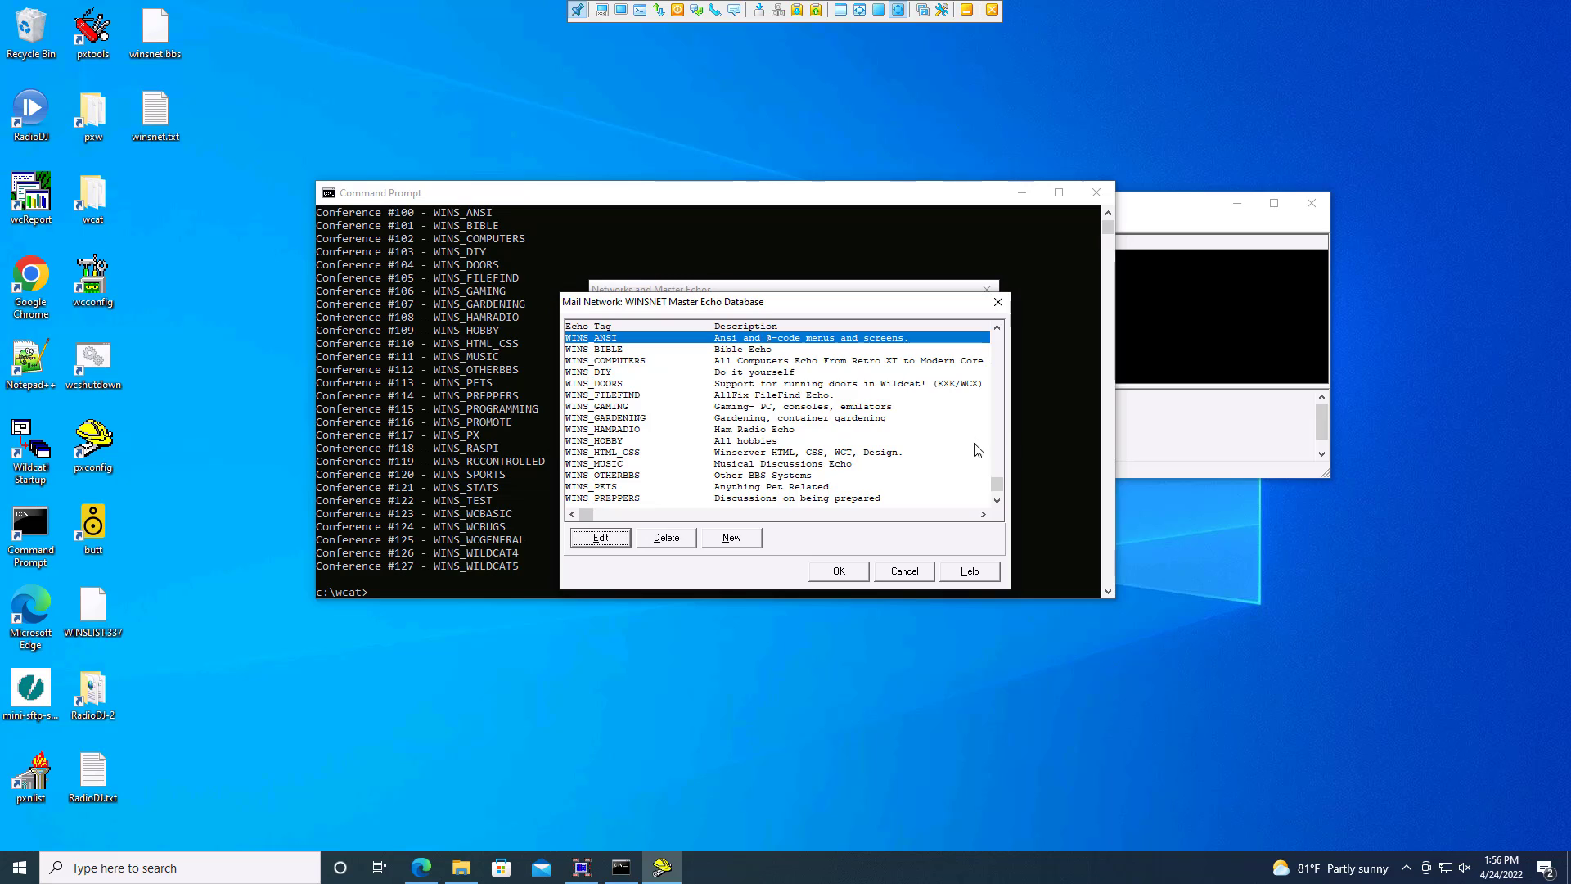
drag(995, 484, 985, 527)
click(843, 571)
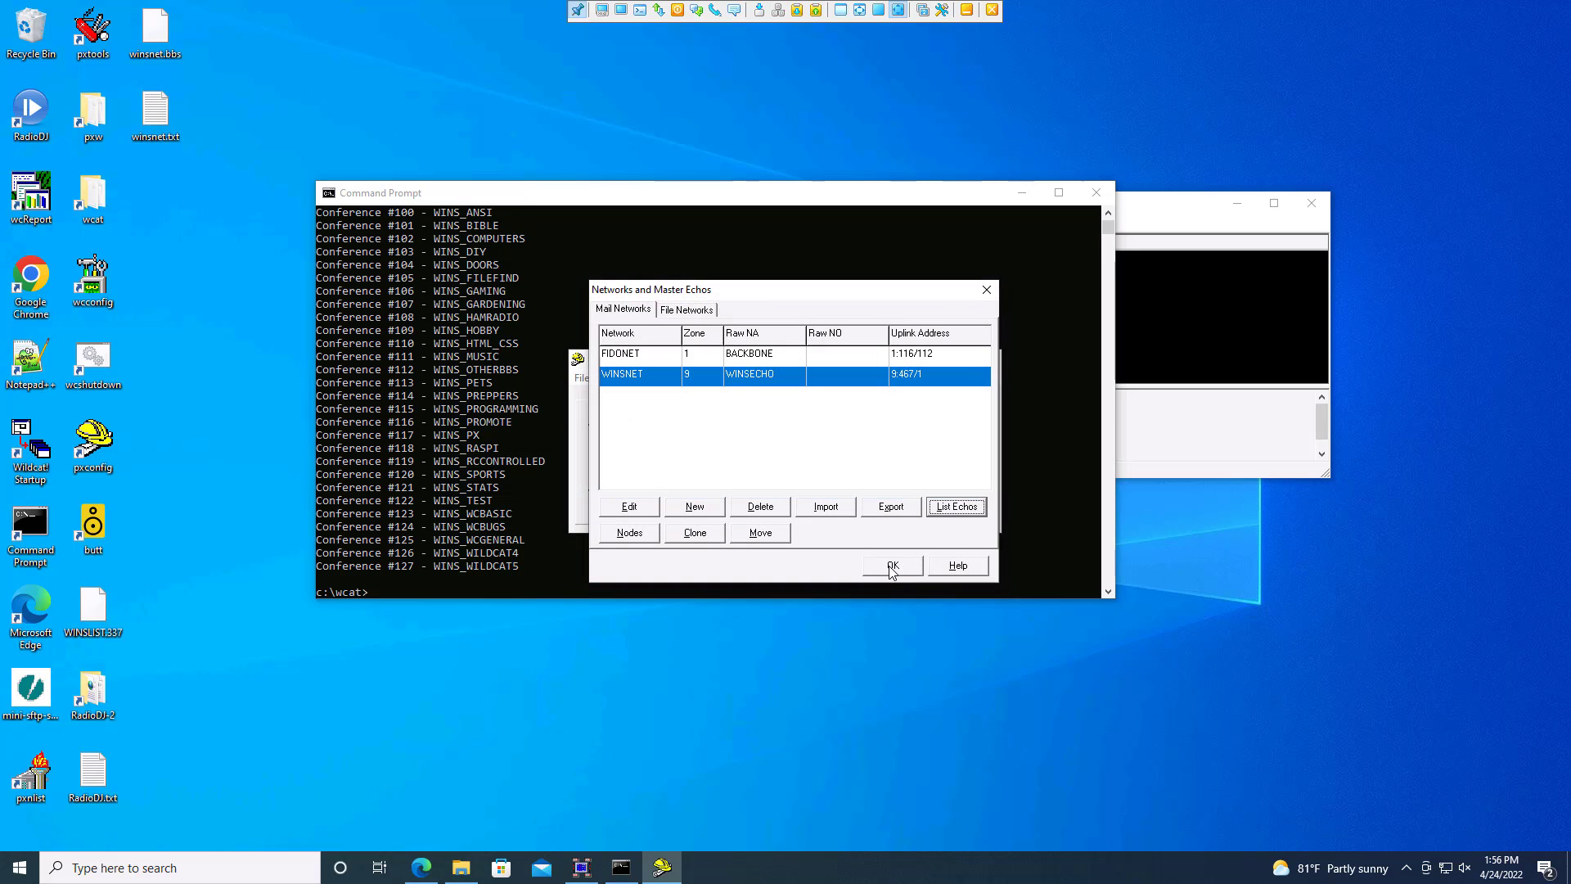
click(893, 567)
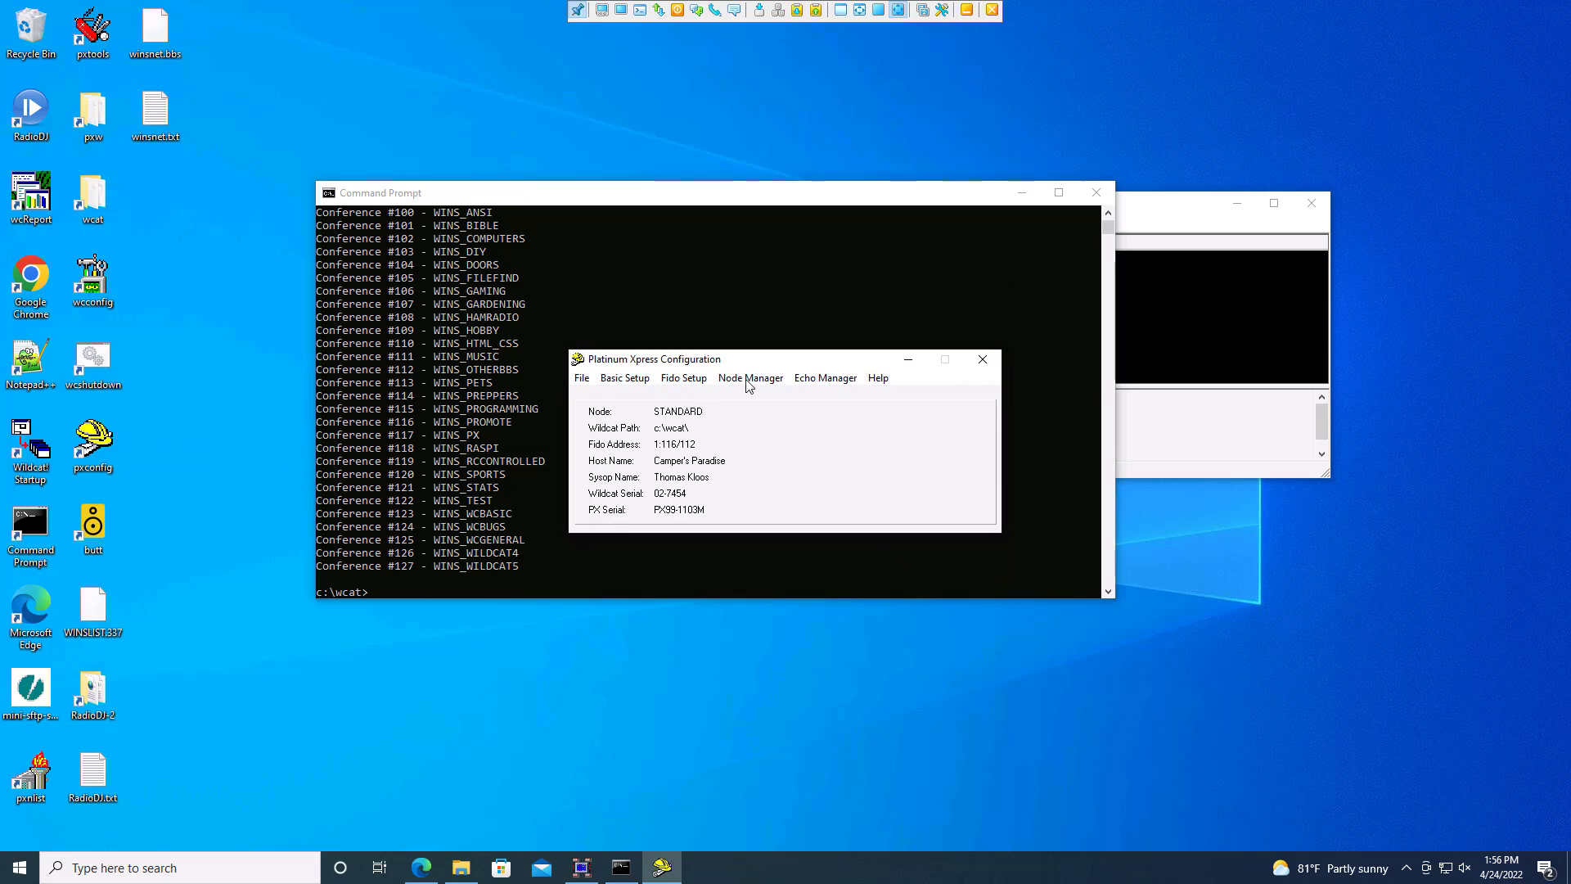
- Add a new node with FTN address 9:467 and enter its session password
click(748, 381)
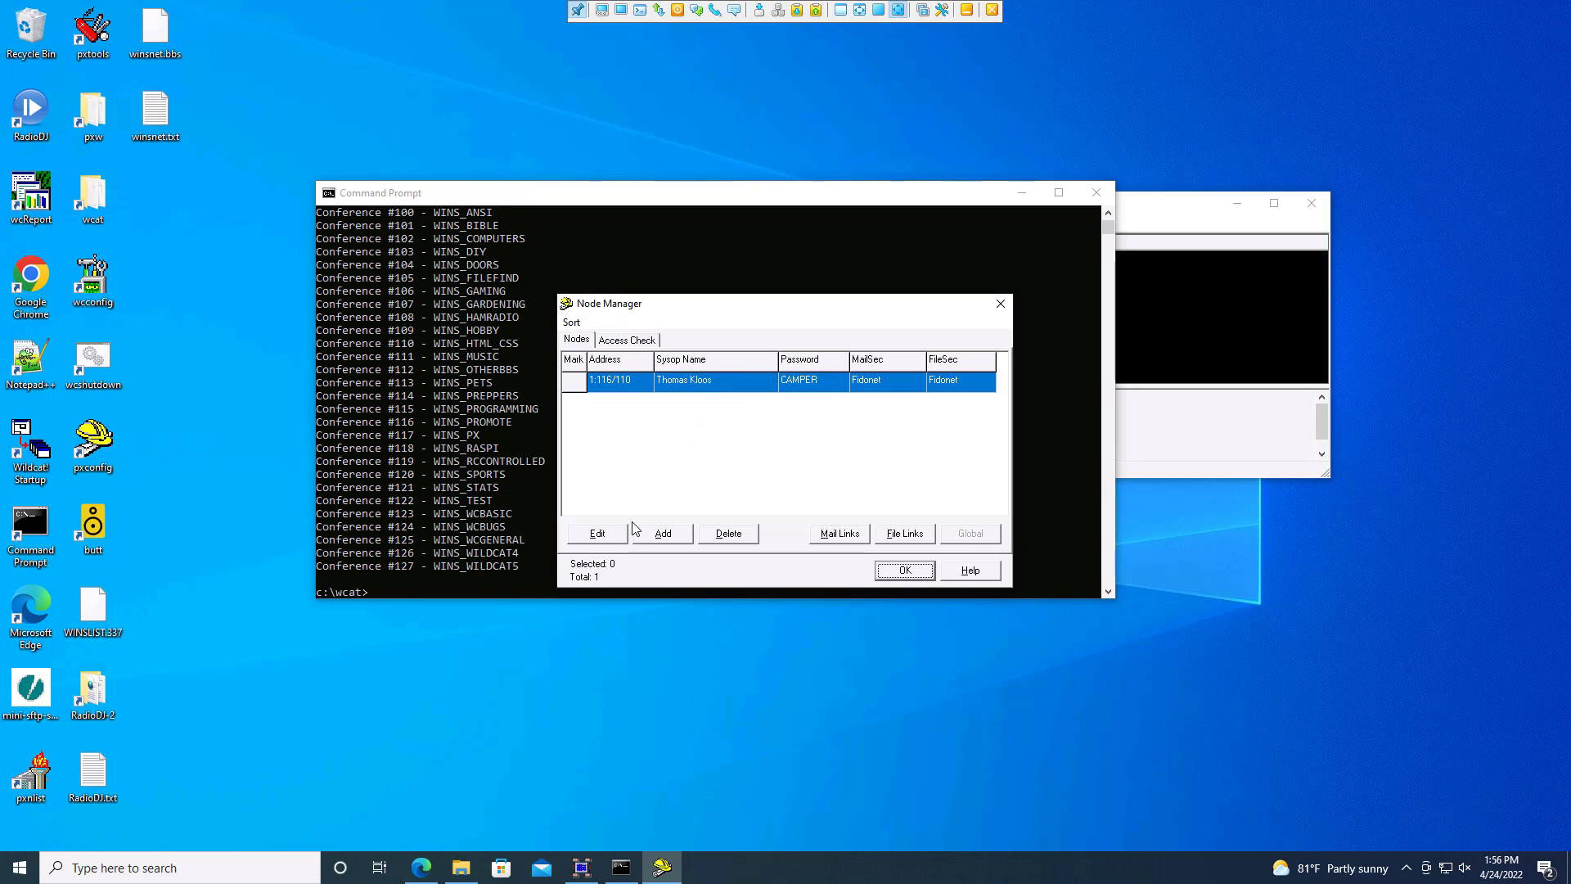
click(673, 532)
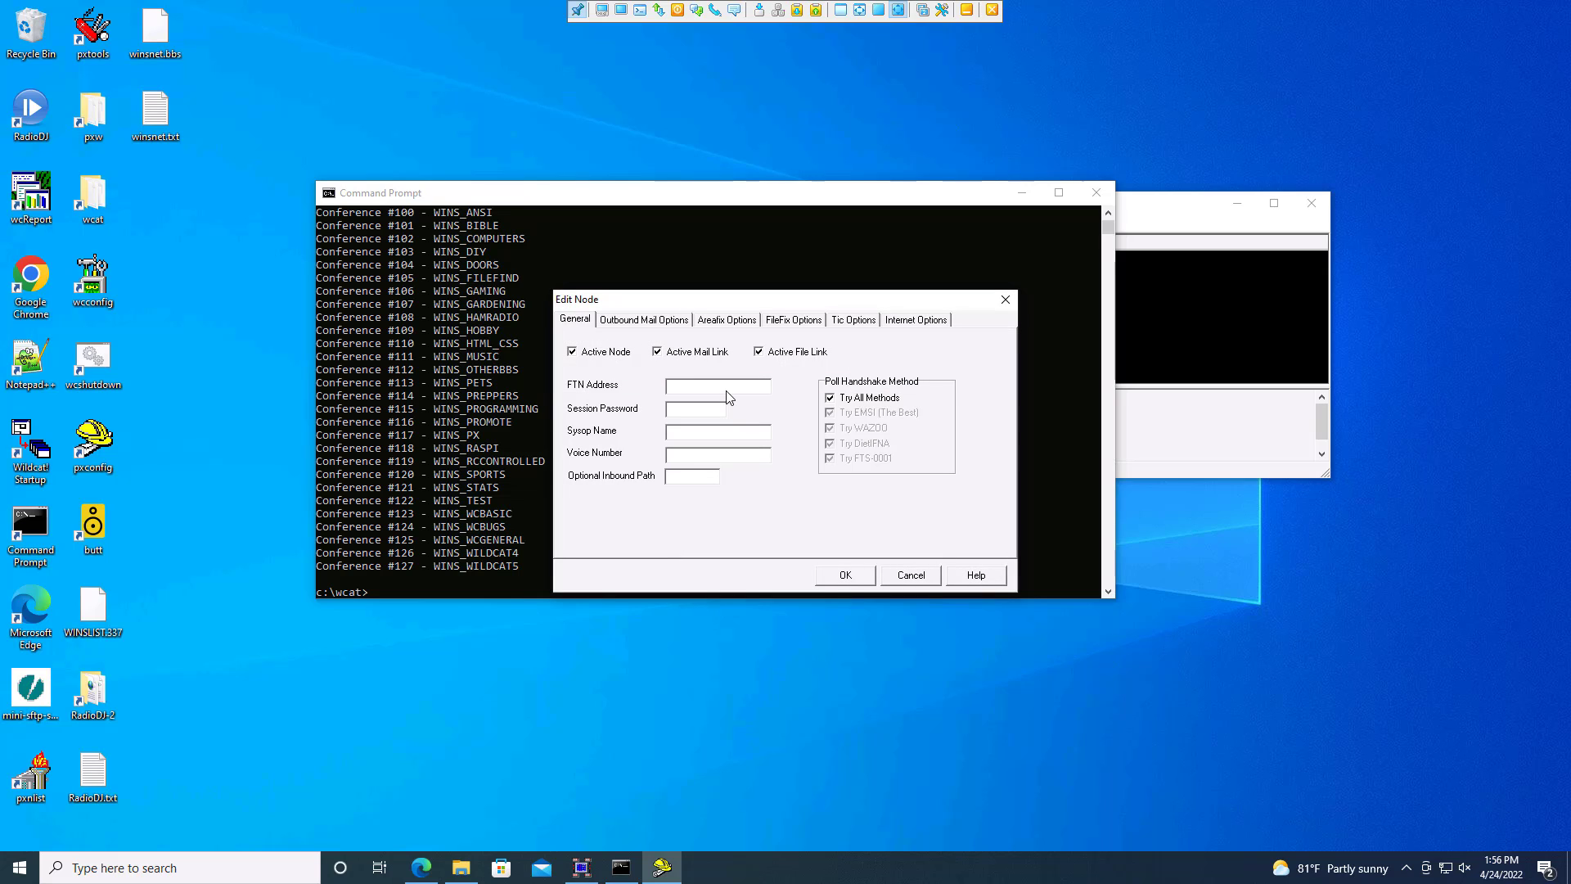
text(9:467/1)
click(676, 410)
- Set the node's outbound mail packet AKA address to 9:467/11
click(648, 320)
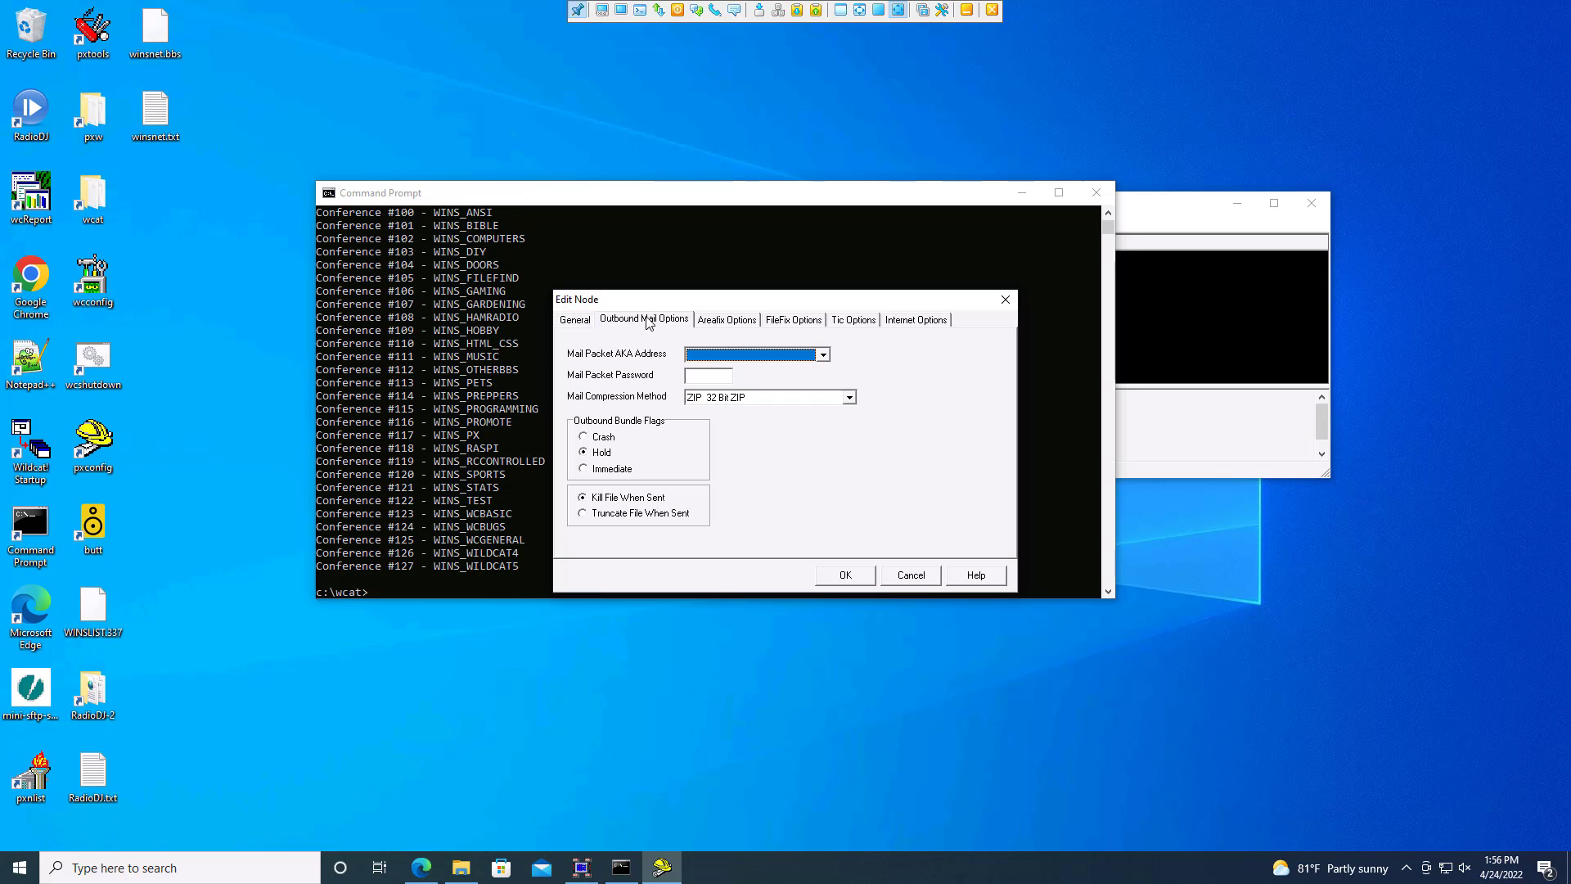
click(823, 354)
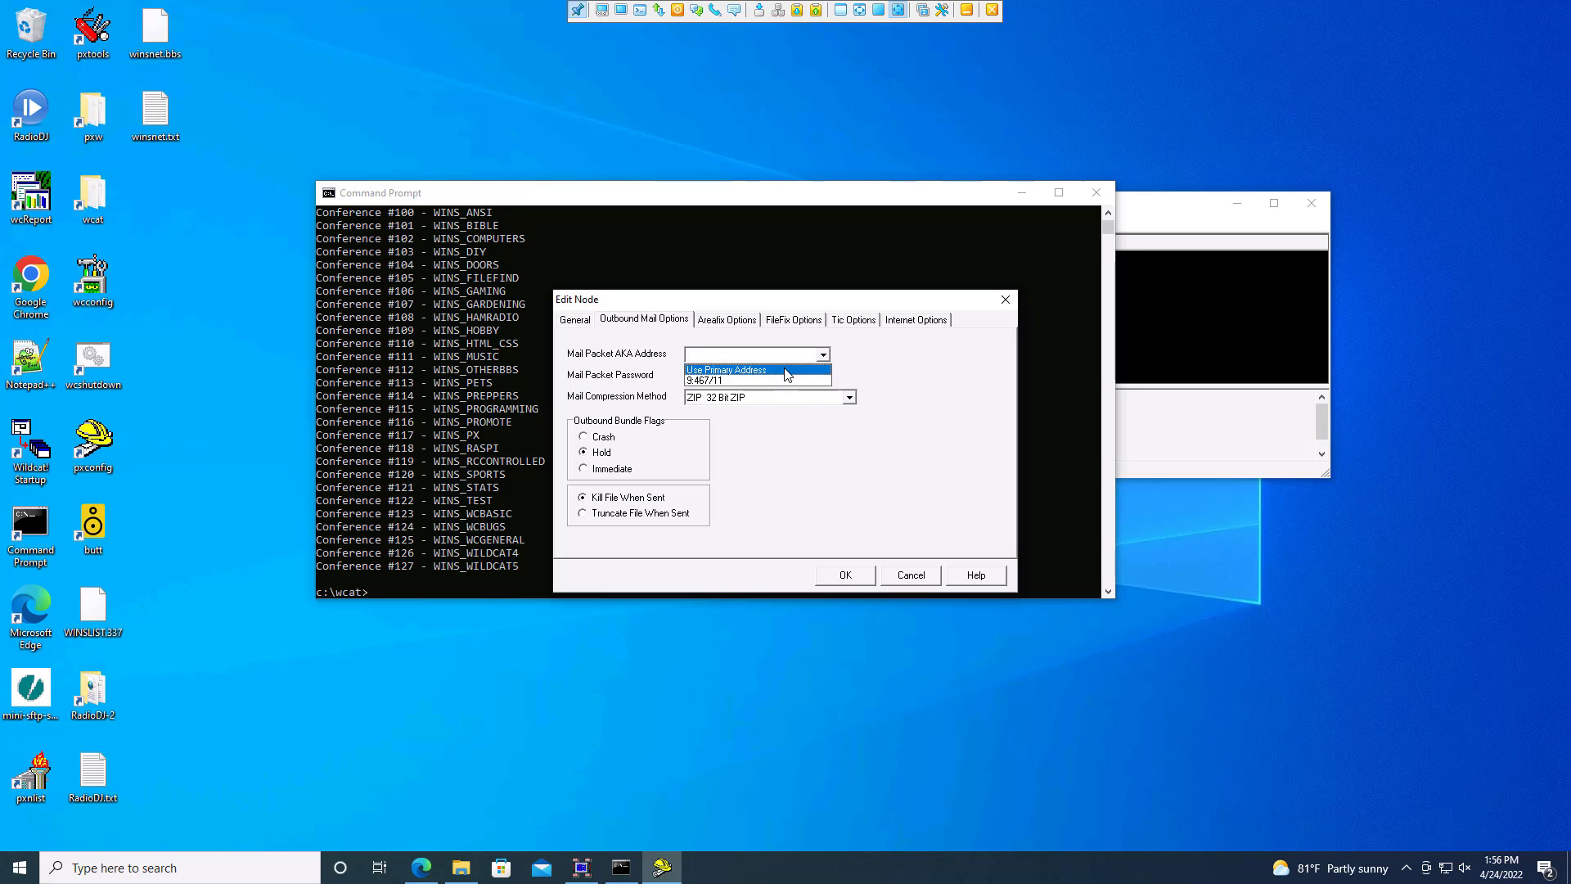
click(779, 380)
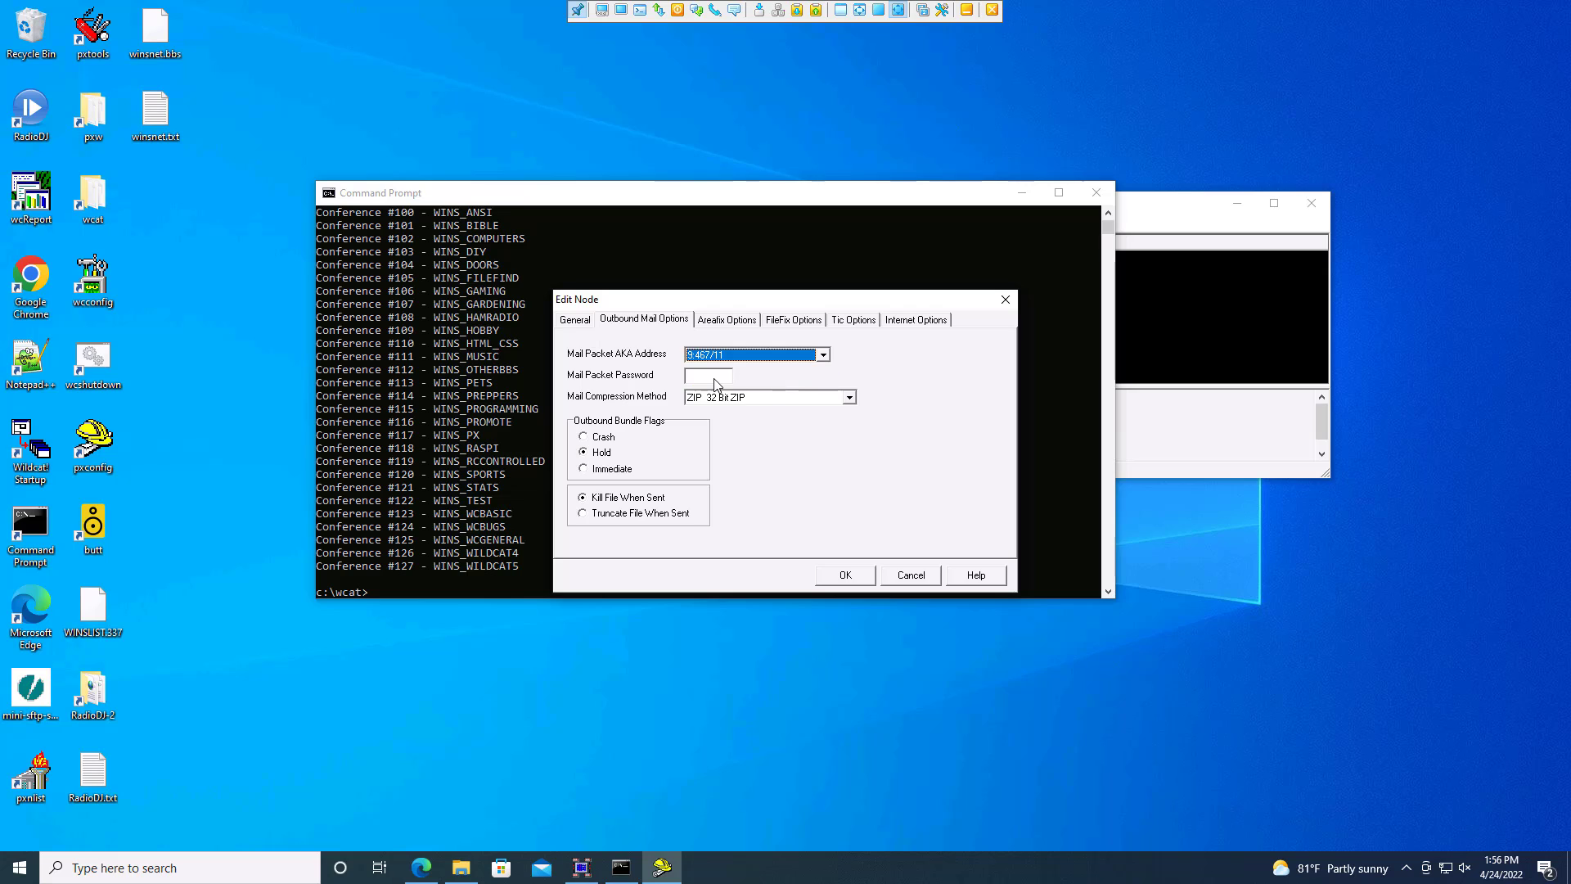
- Give the node WINSNET areafix security with Echomail and WINSNet flags and crash notifications
click(721, 321)
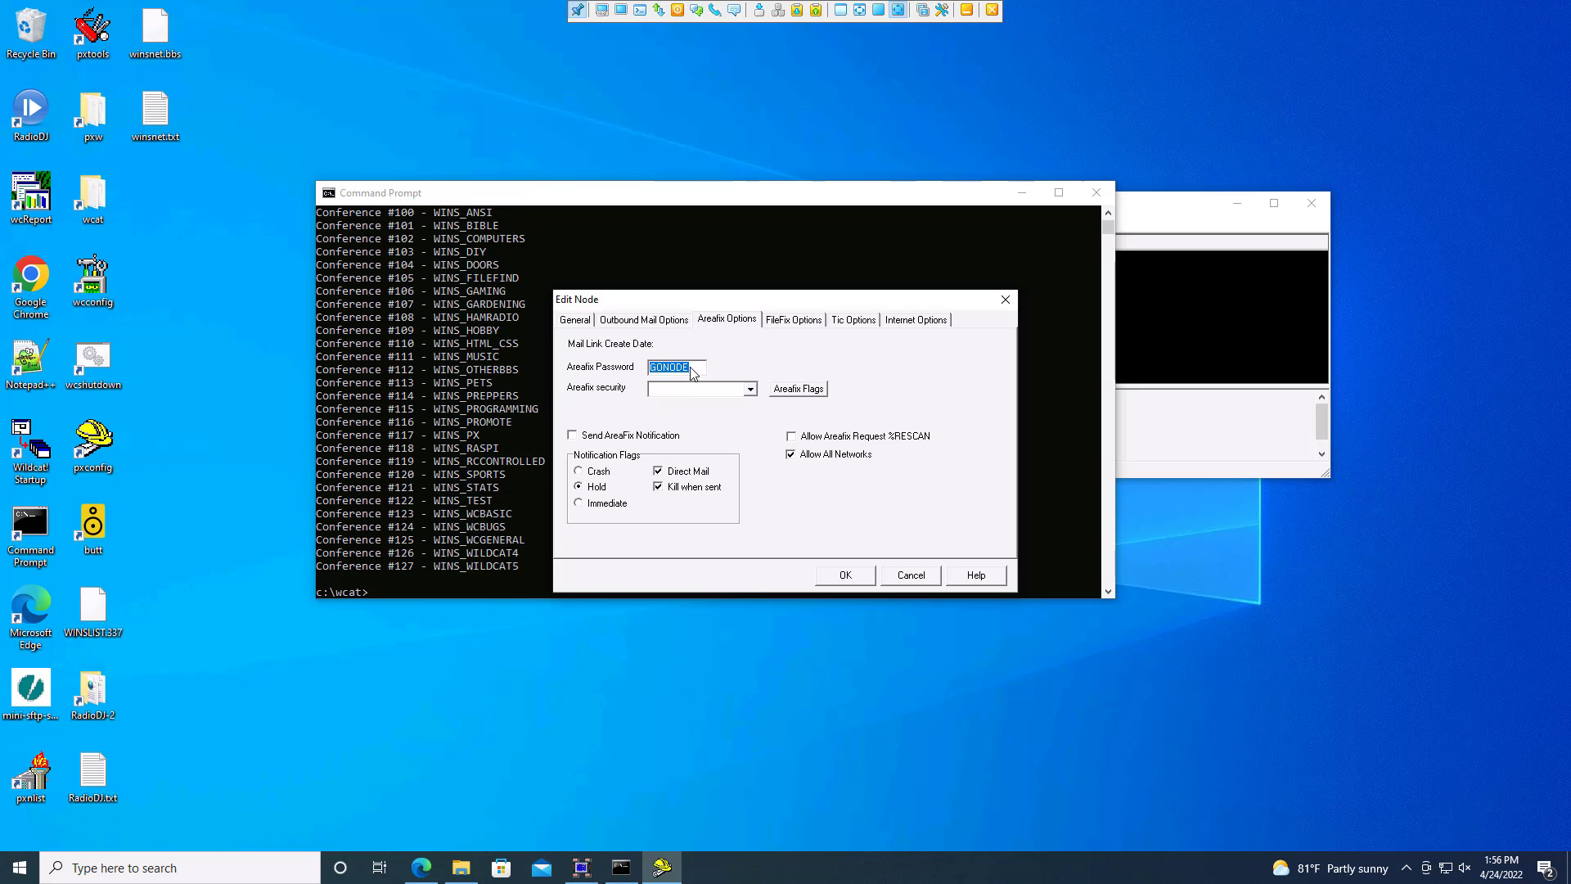
click(752, 390)
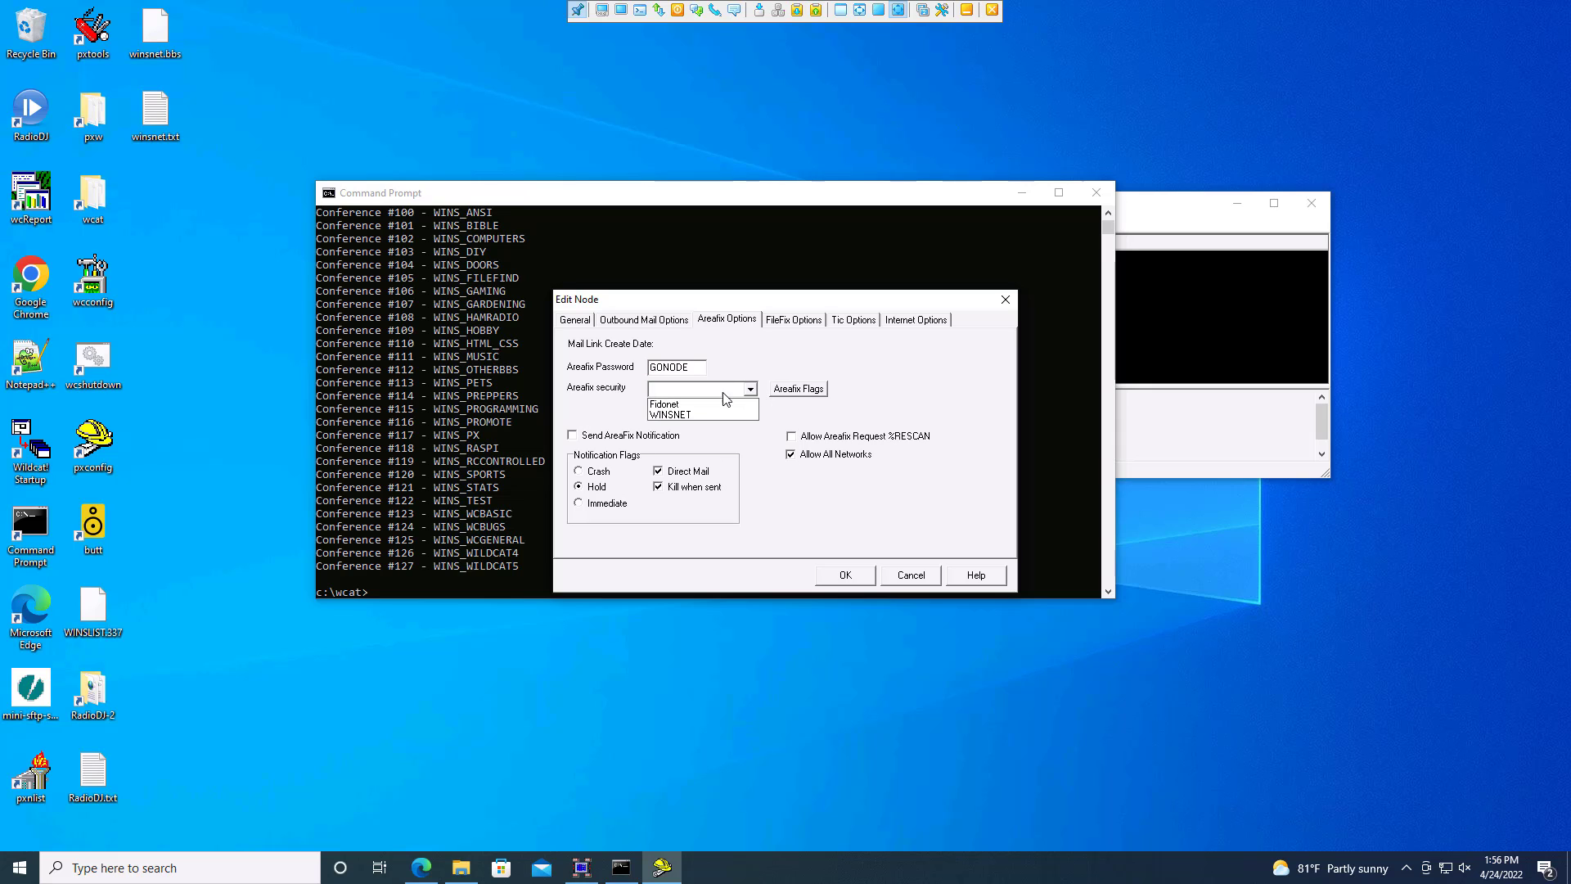
click(683, 415)
click(808, 391)
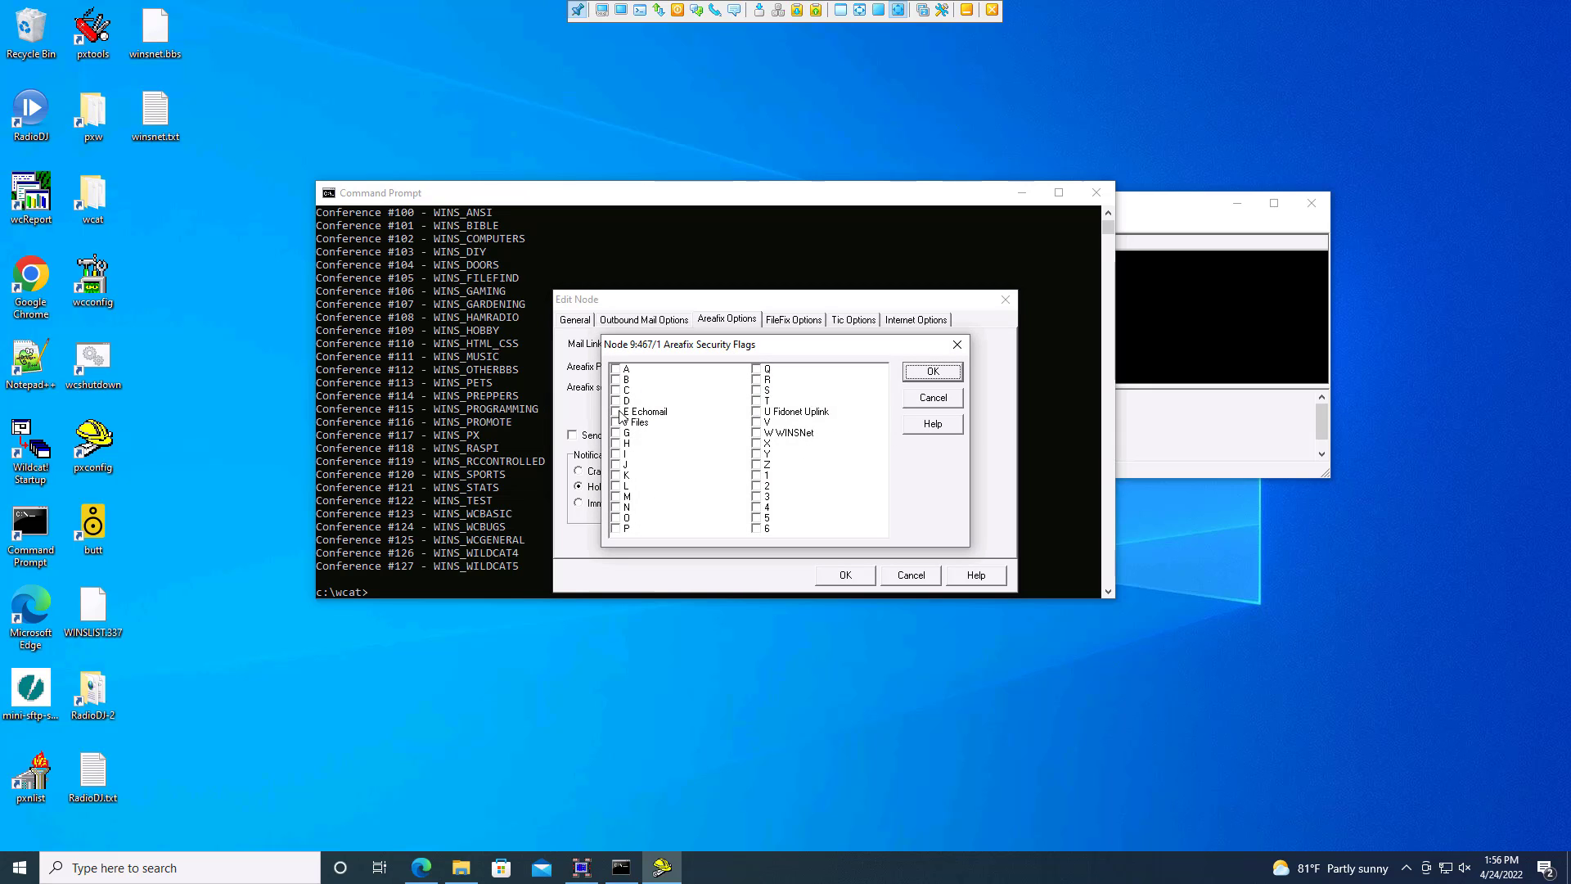
click(620, 411)
click(768, 433)
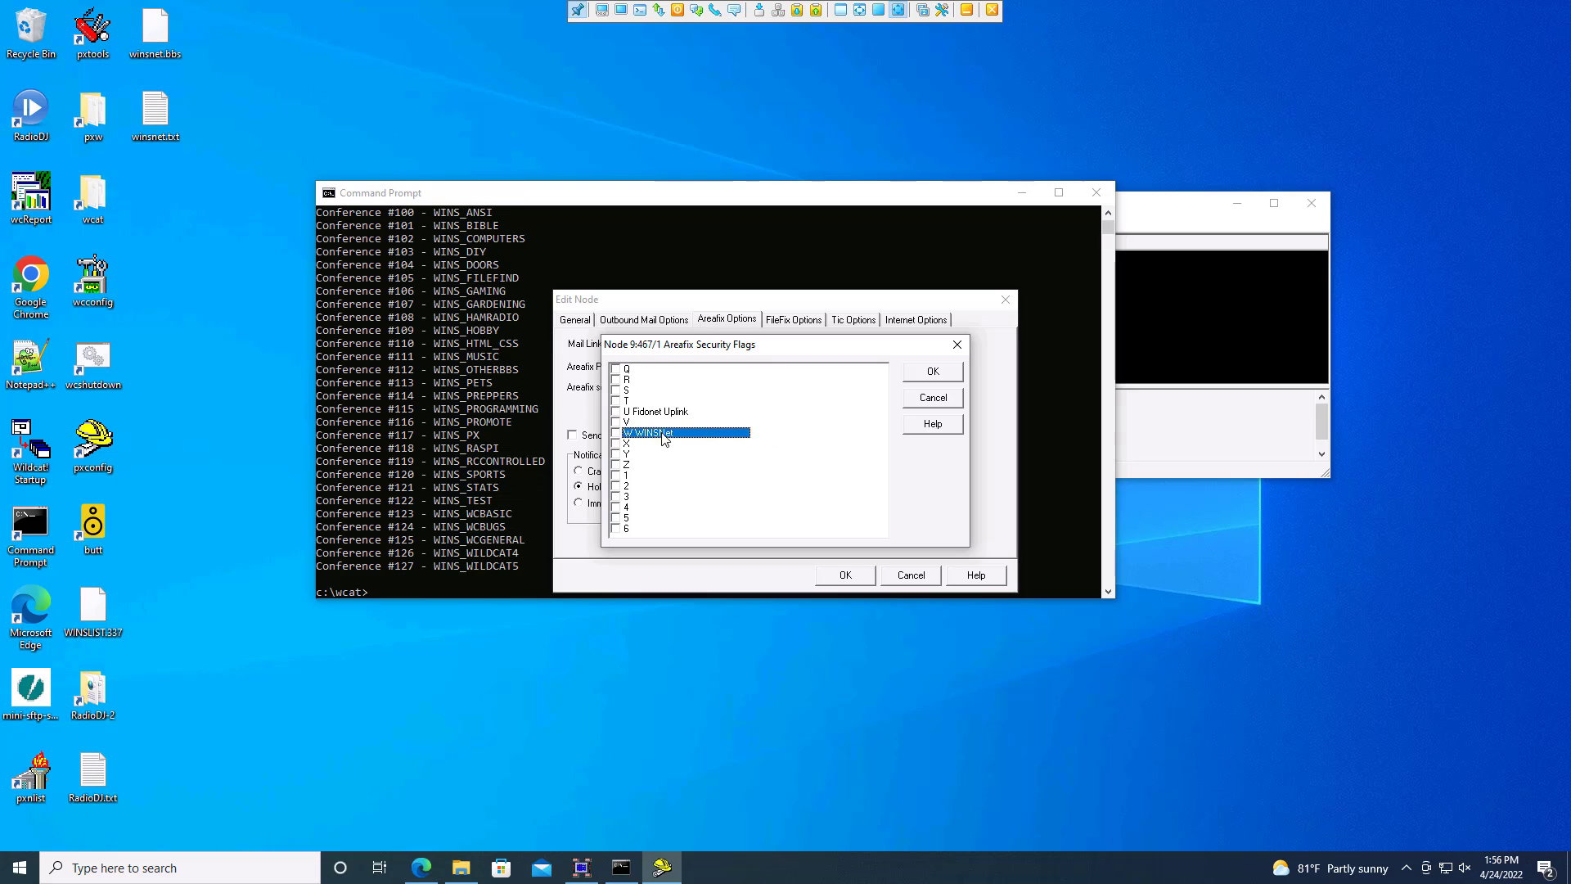
click(930, 375)
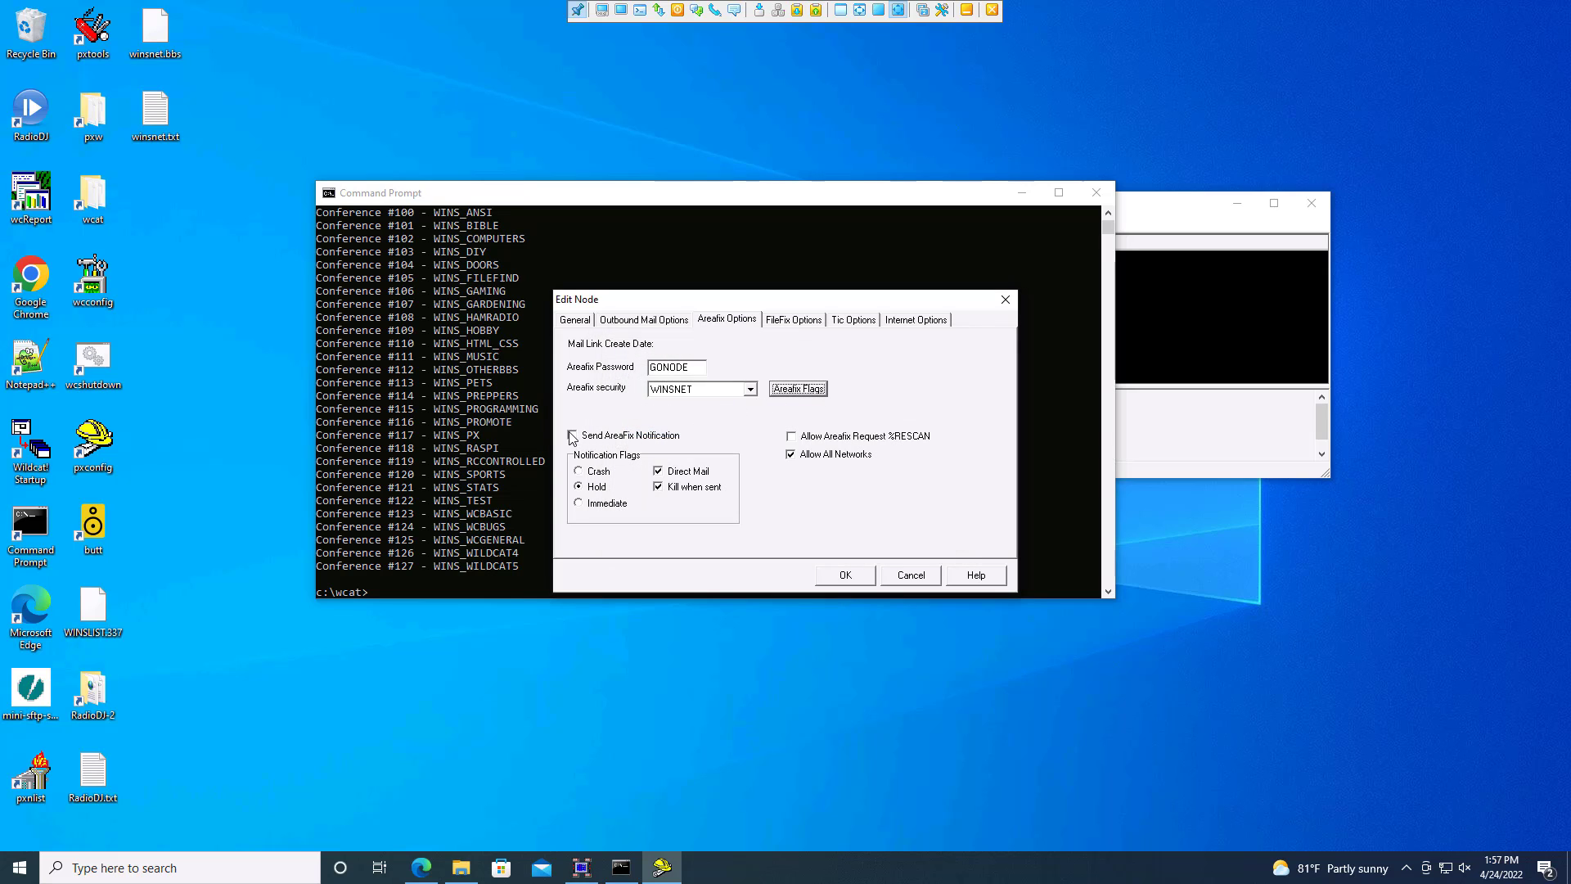
click(572, 434)
click(790, 454)
click(579, 472)
- Set TIC address 9:467/11, crash-send and delete sent TICs, then save the node
click(800, 320)
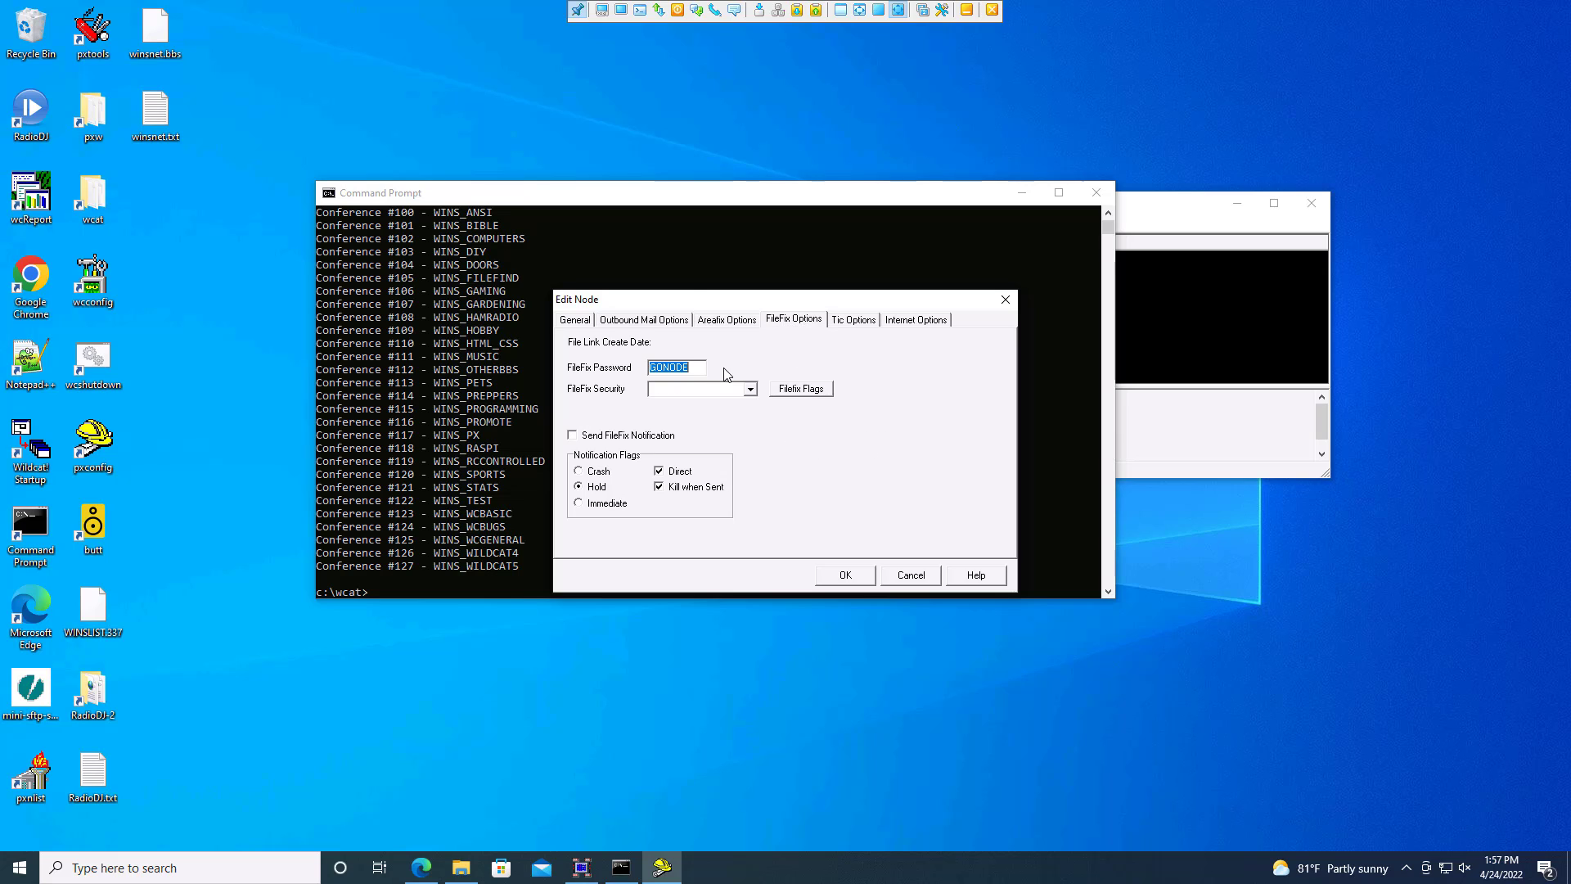
click(854, 320)
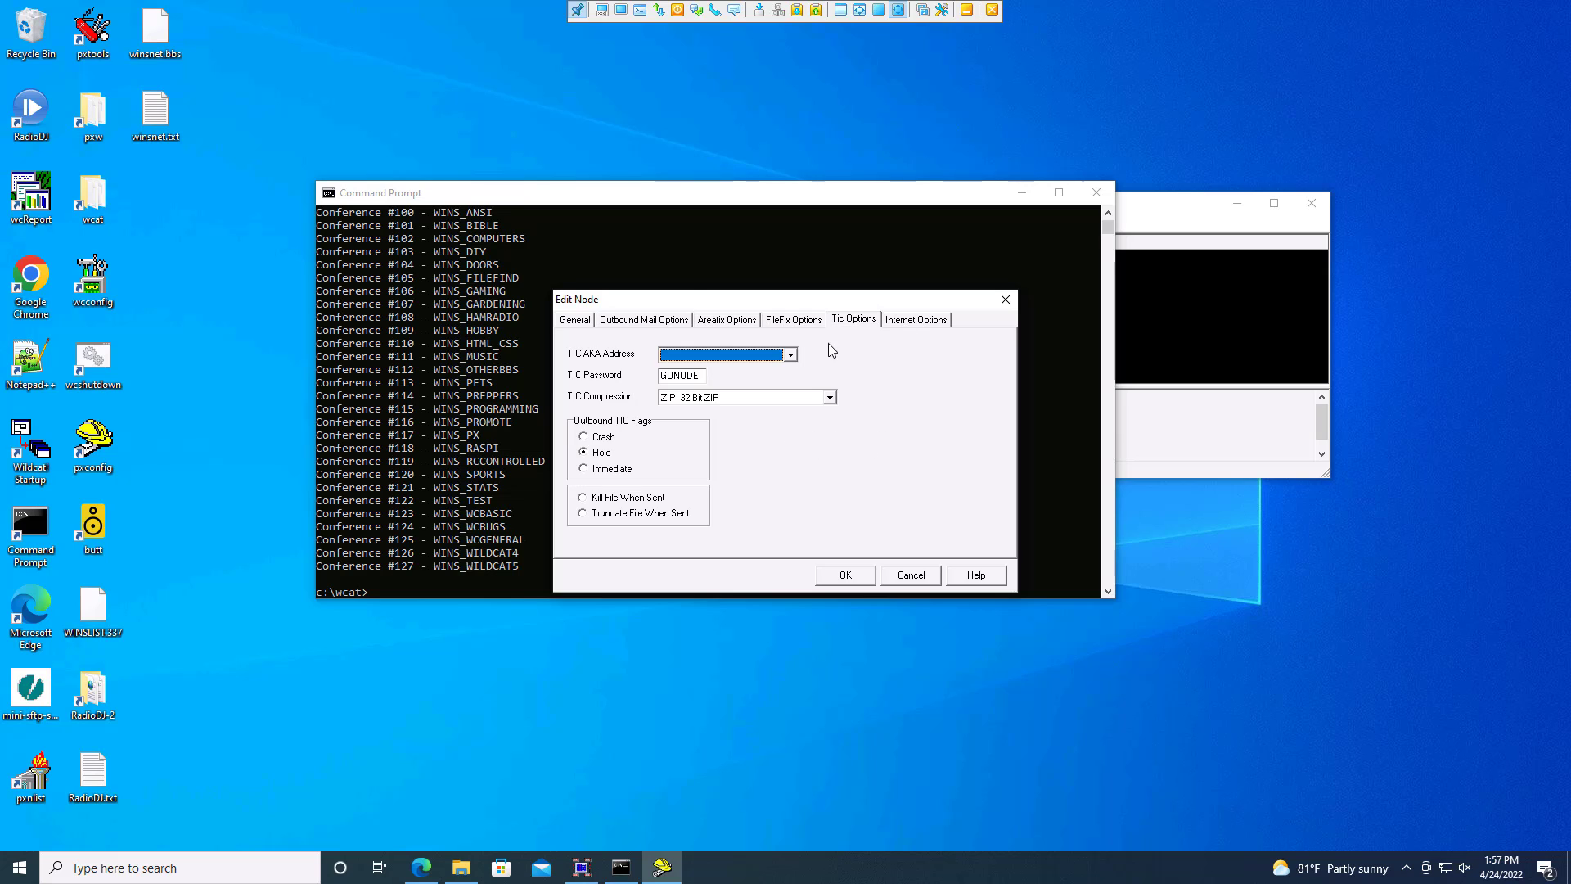
click(791, 355)
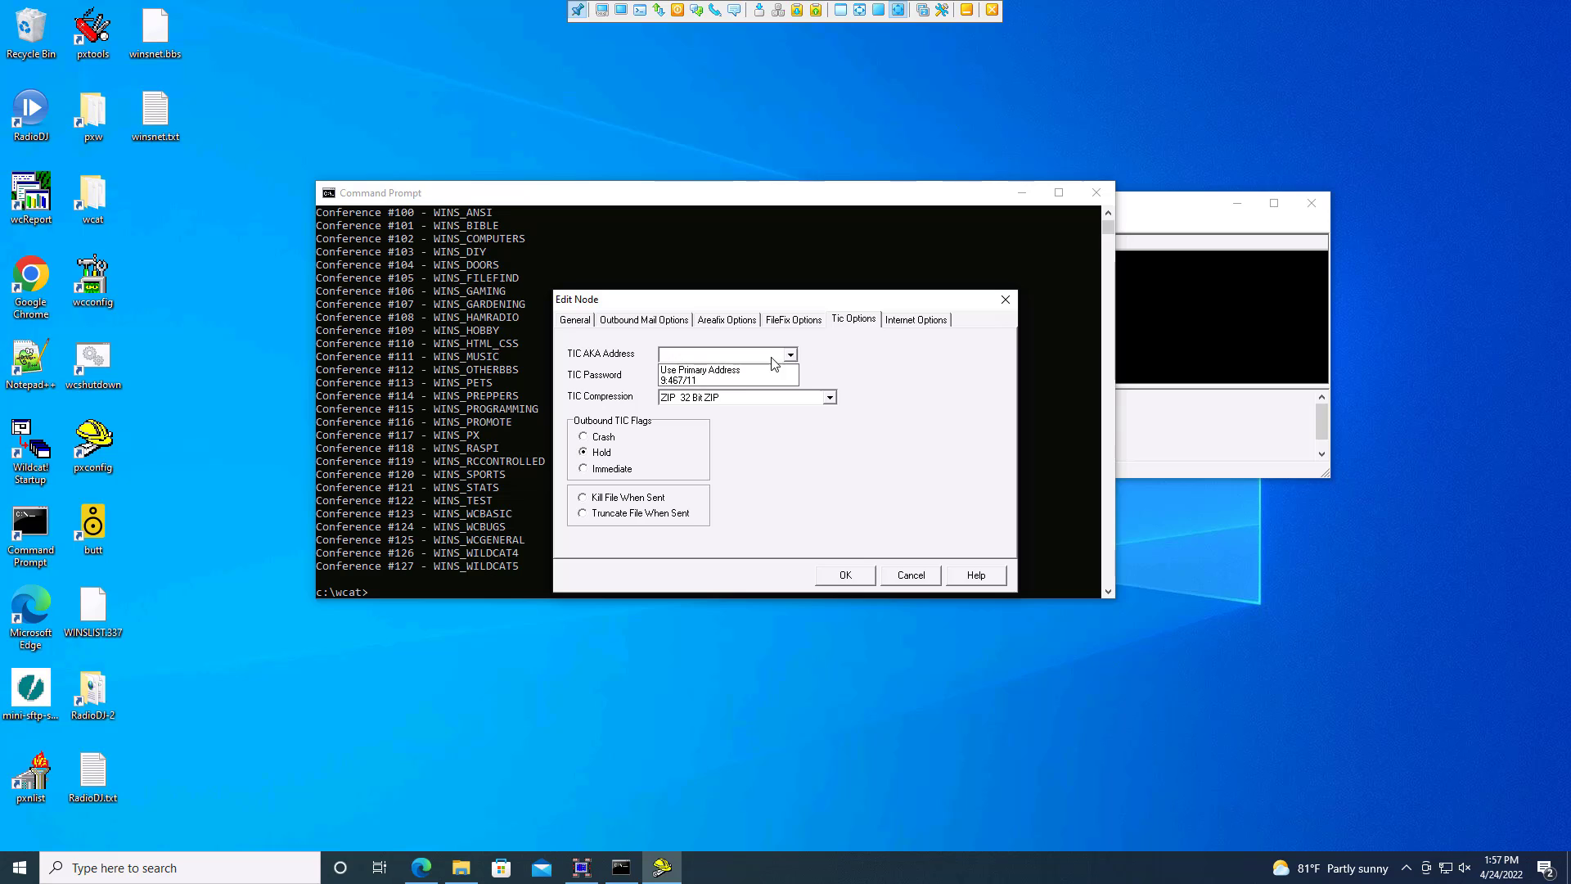
click(724, 382)
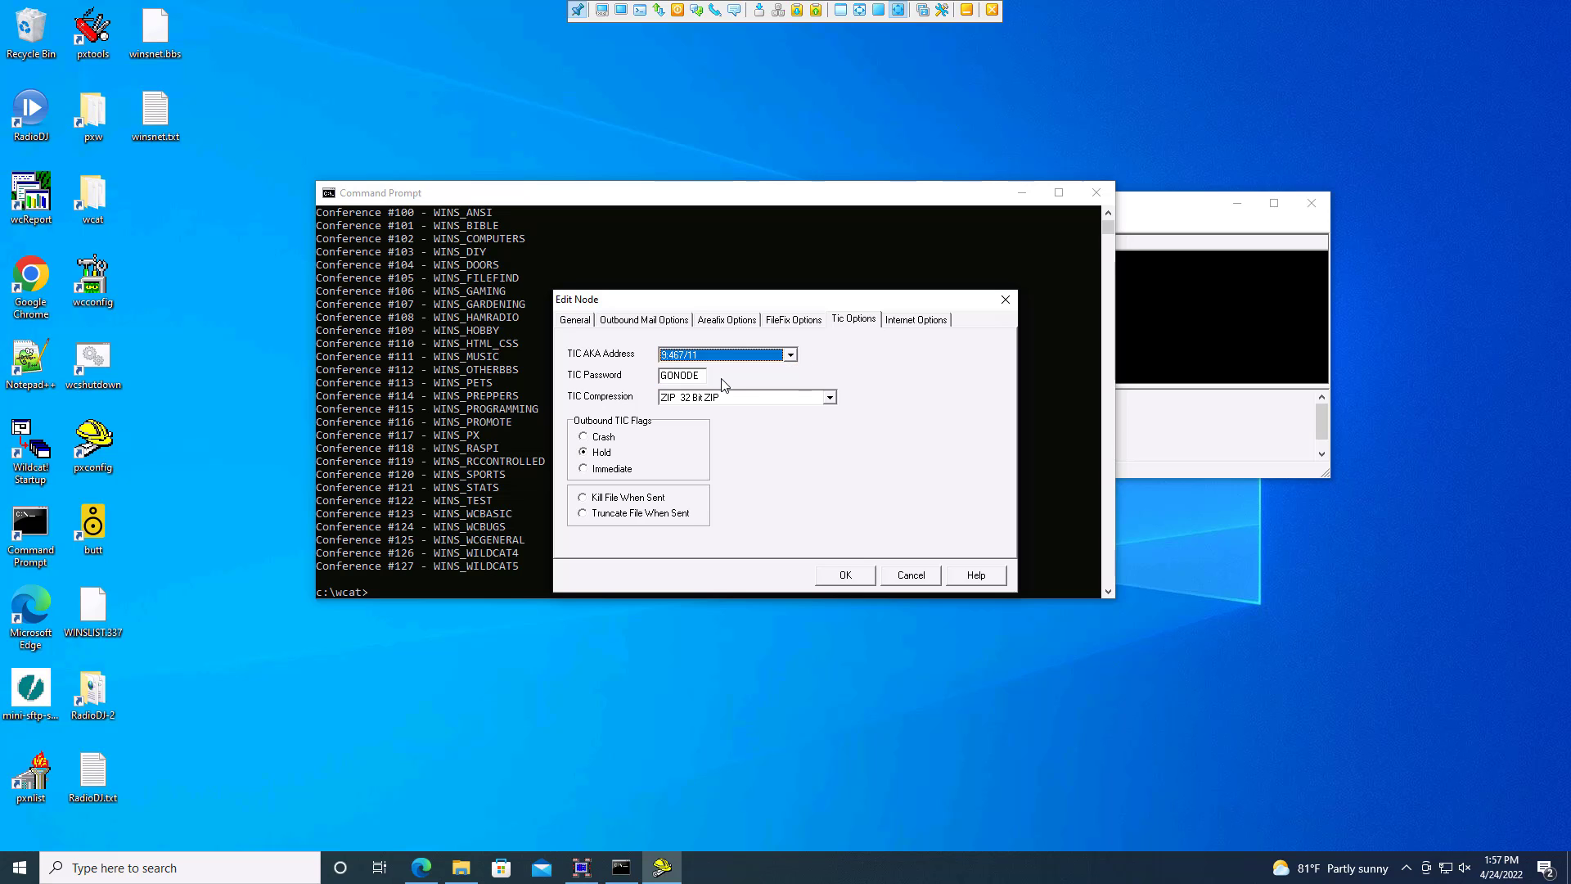
click(587, 438)
click(584, 498)
click(916, 319)
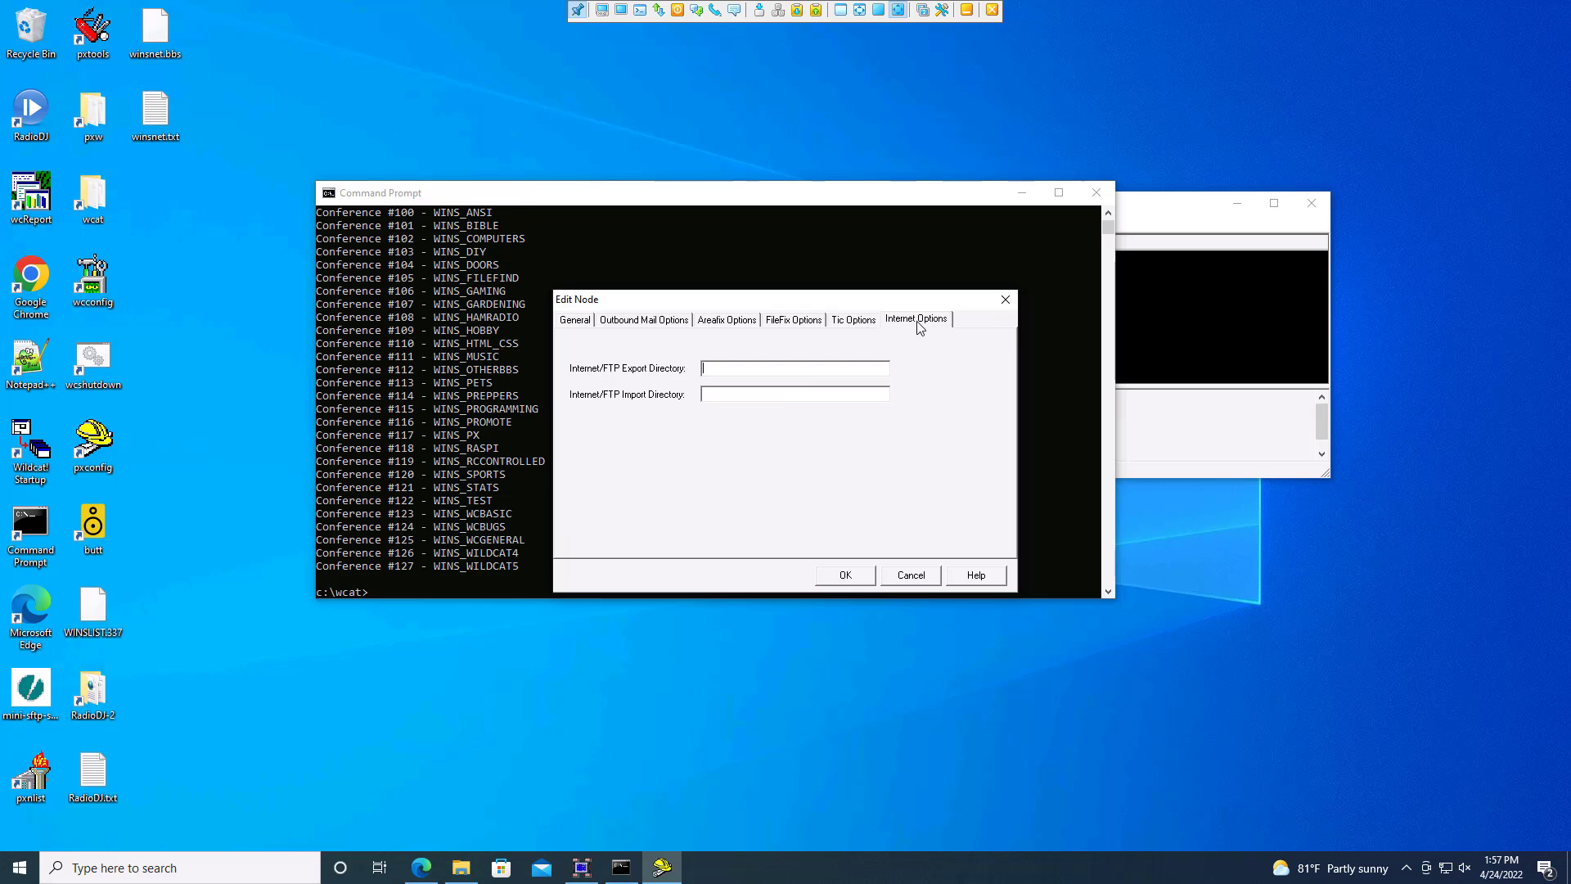
click(845, 576)
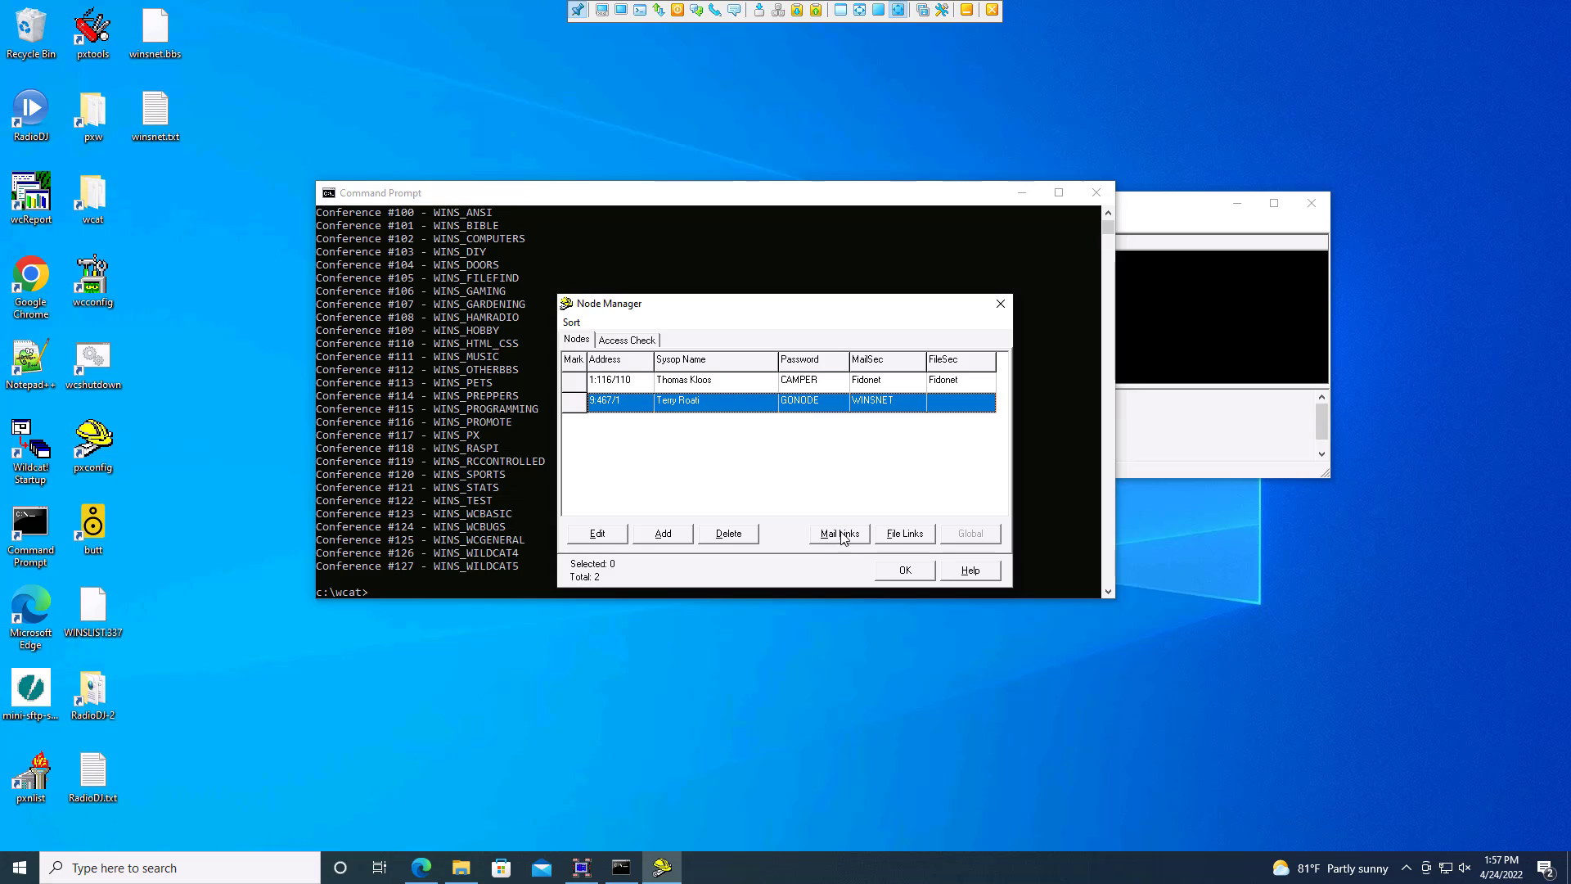
- Open the Mail Echo Manager showing the WINSNET network's echoes
click(908, 571)
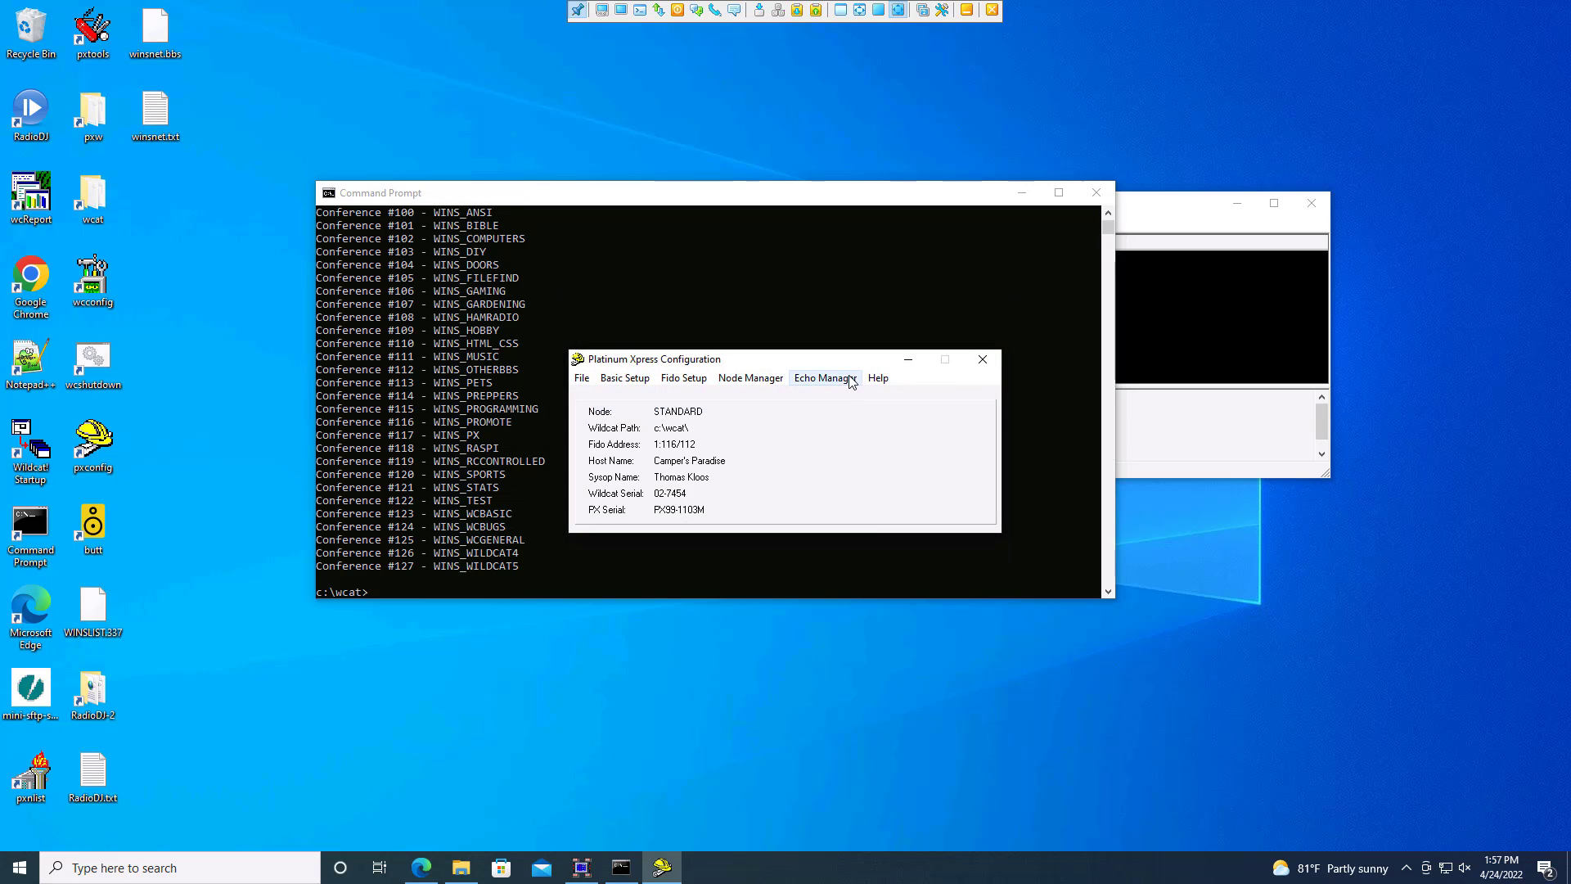
click(851, 380)
click(859, 433)
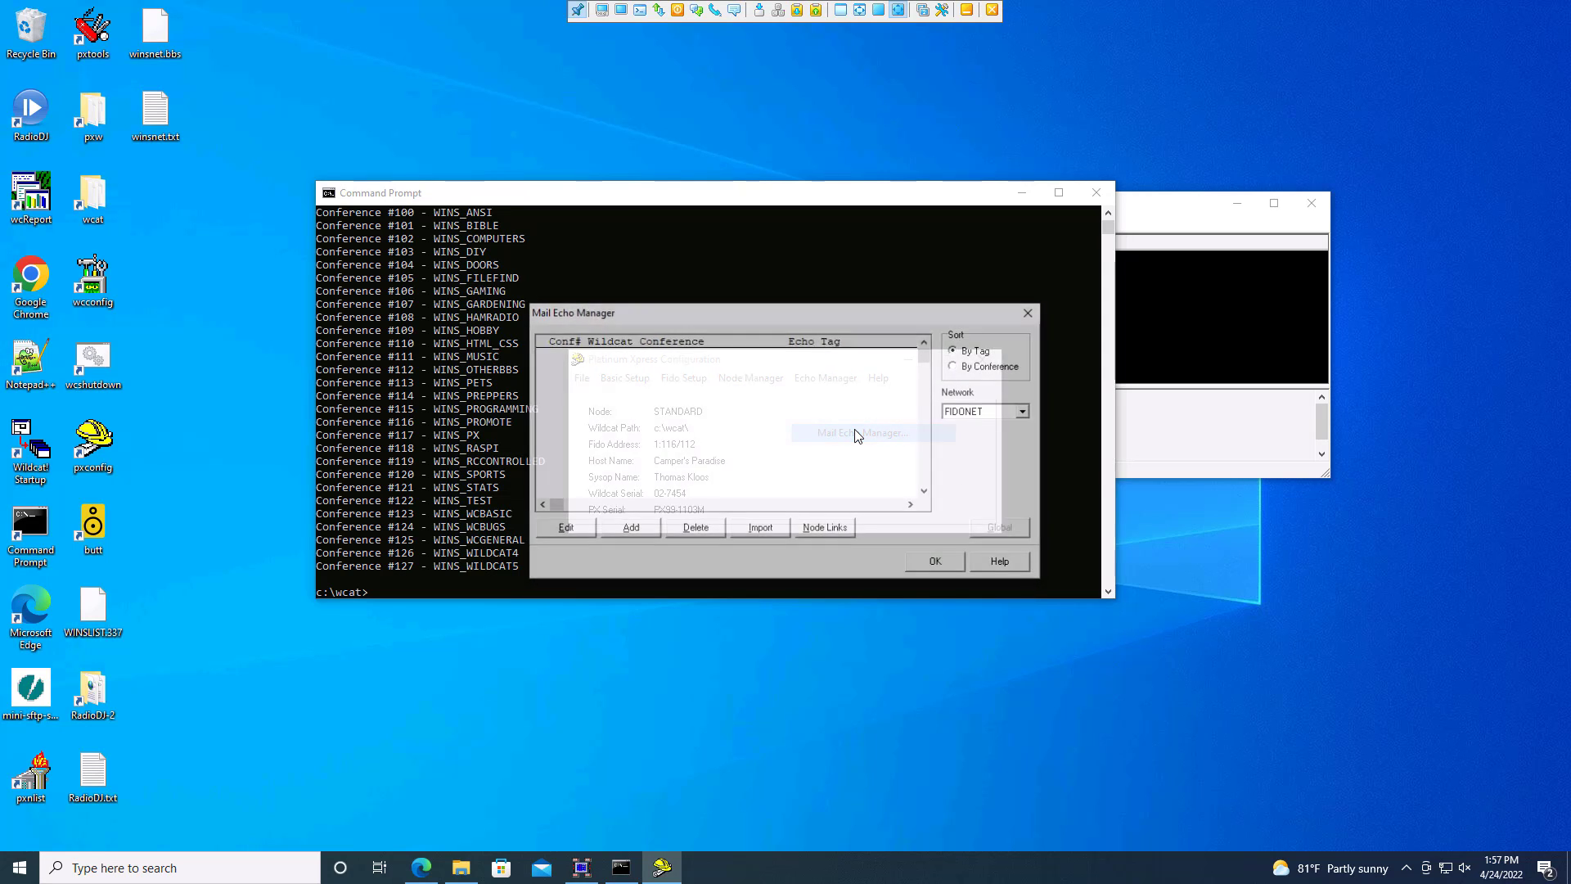
click(1025, 411)
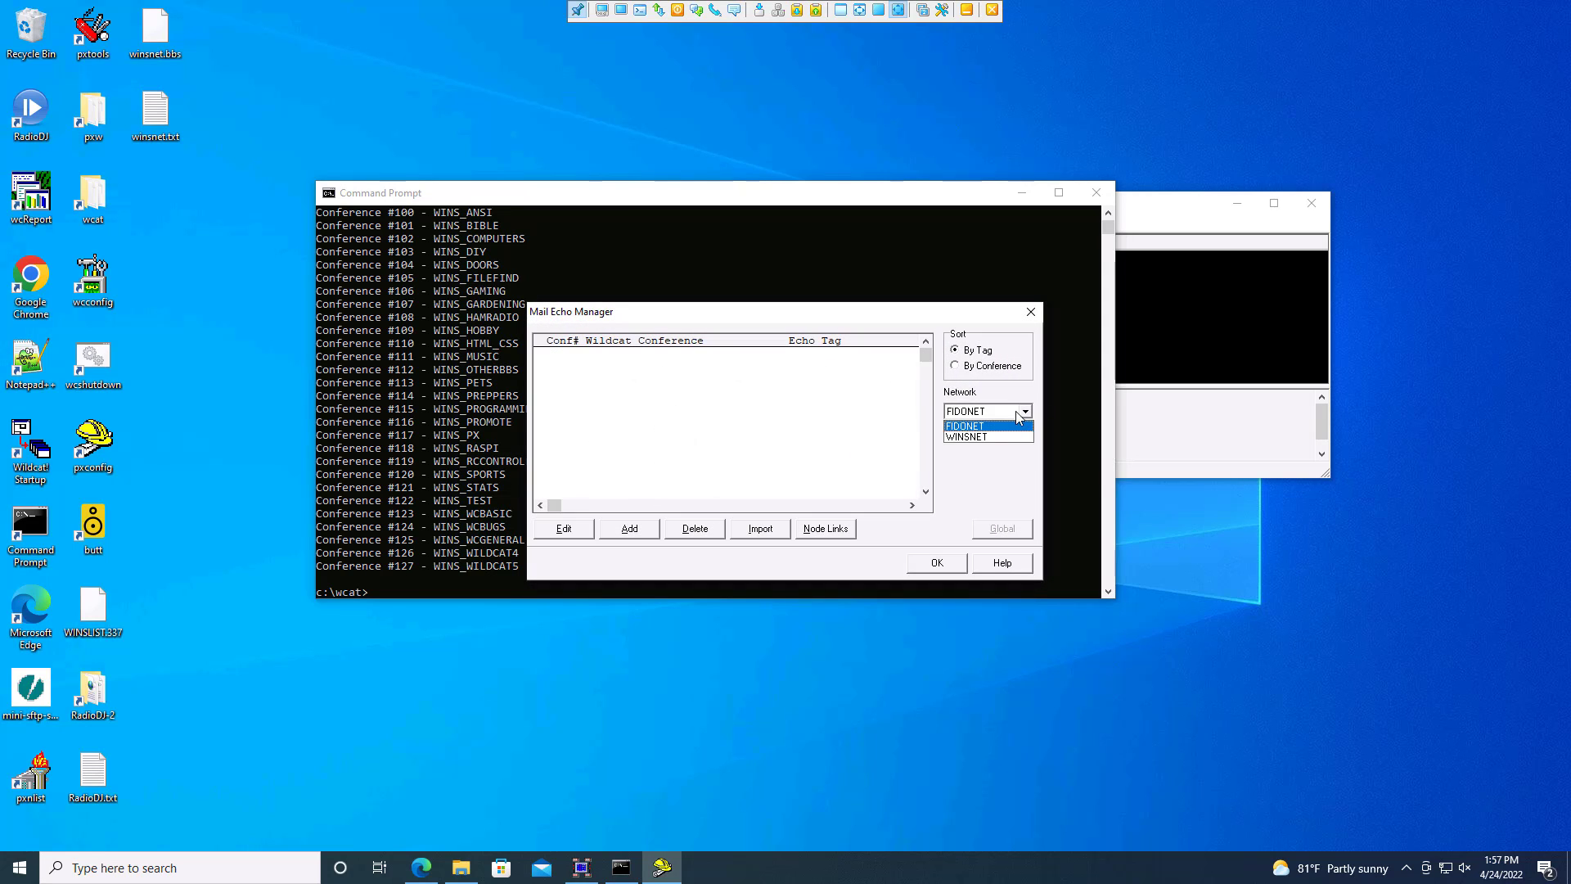
click(975, 437)
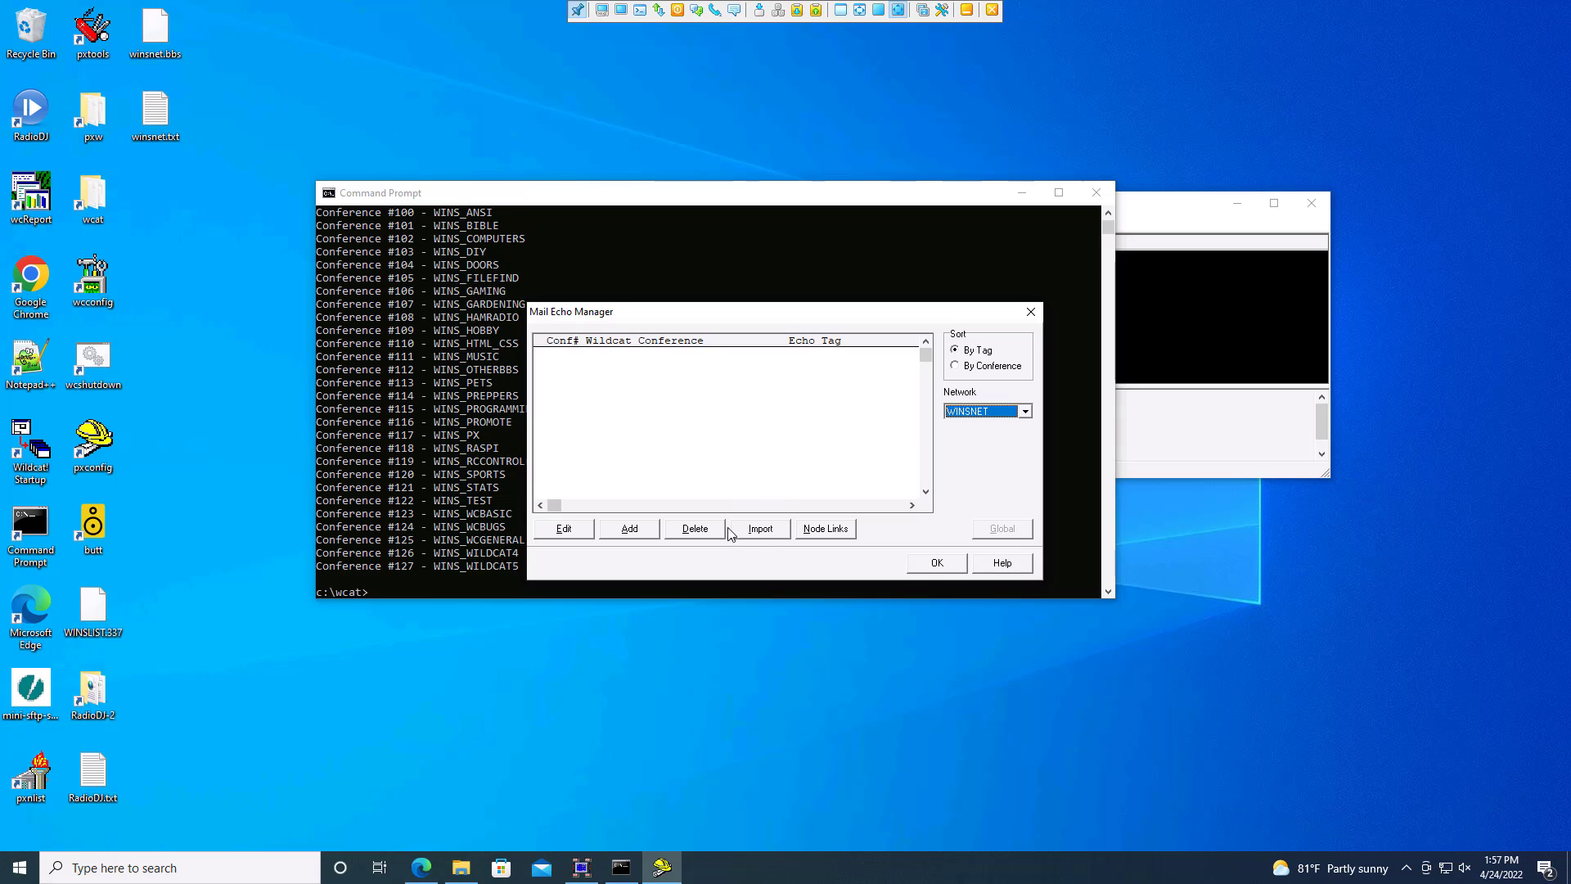
- Import echoes from Desktop\winsnet.bbs as a standard AREAS.BBS file
click(766, 531)
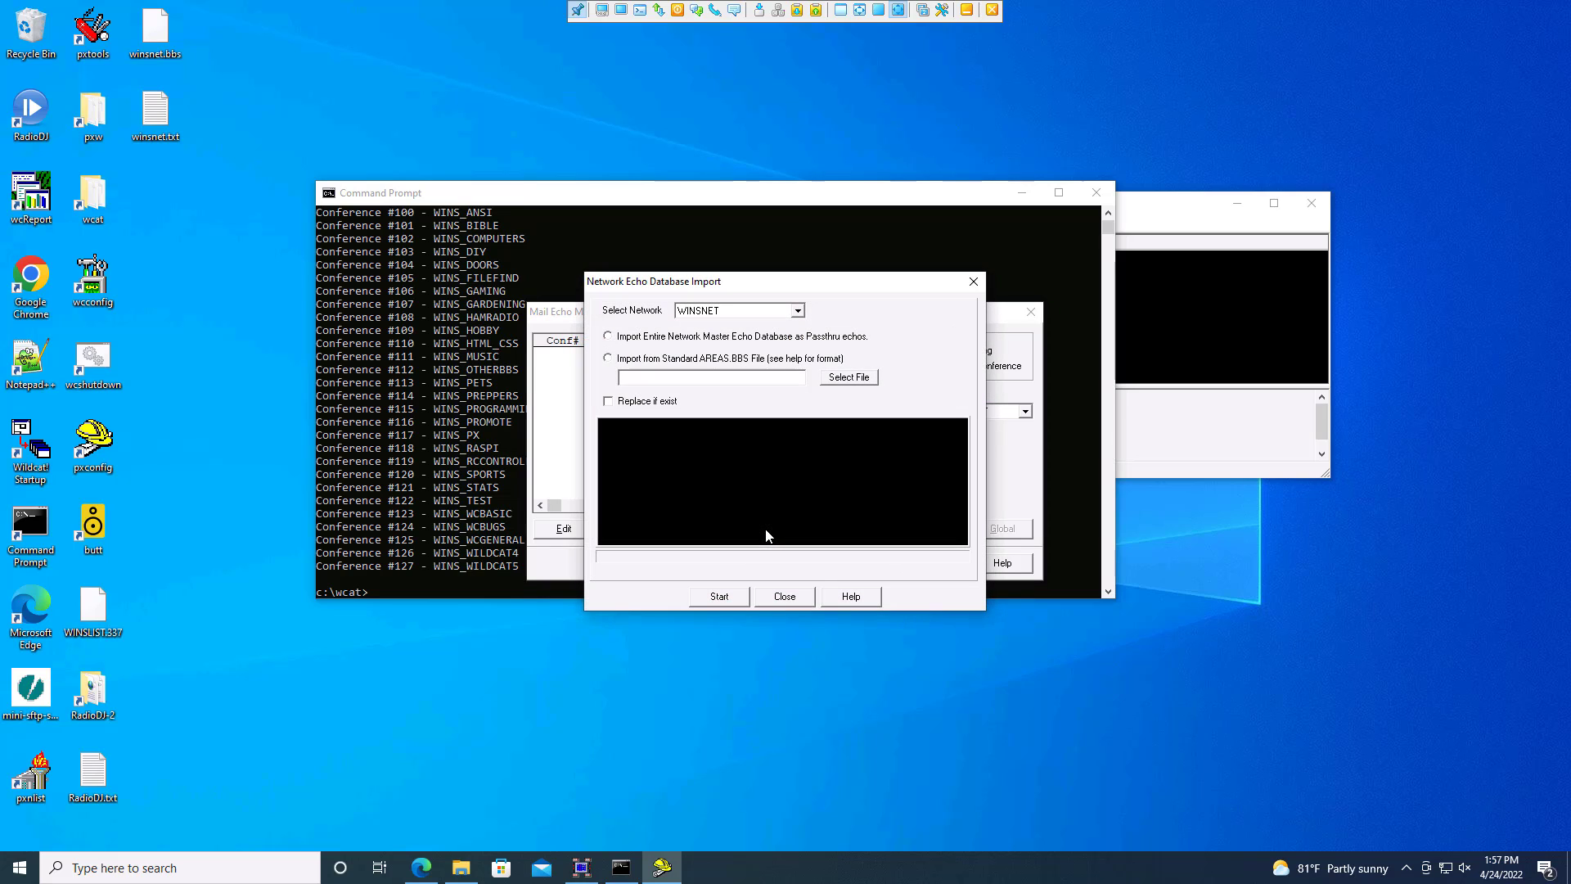
click(610, 359)
click(839, 383)
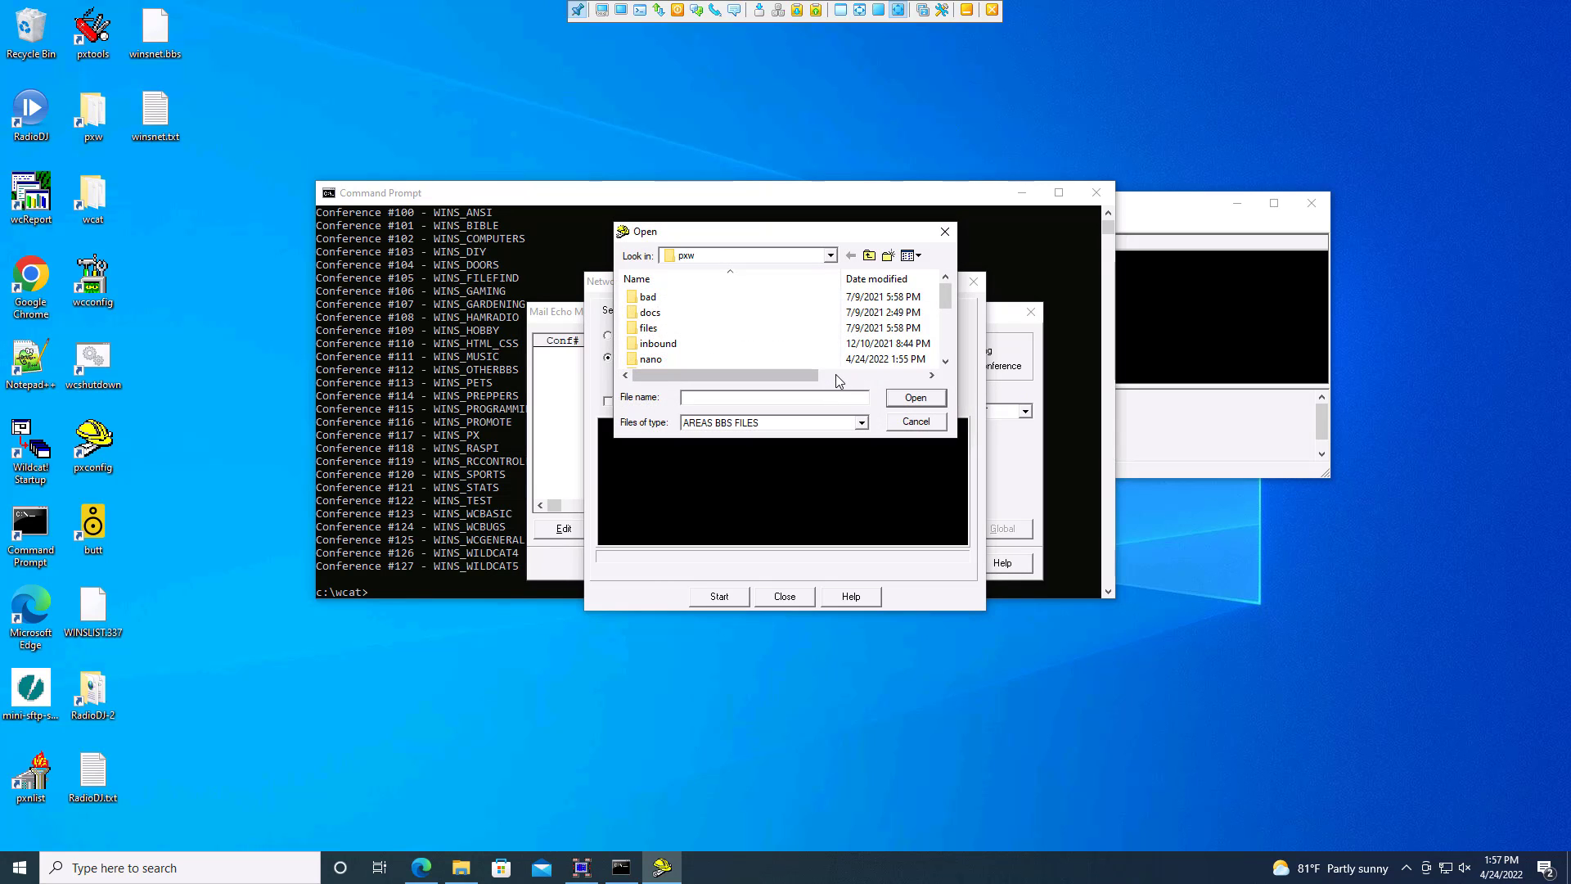
click(829, 255)
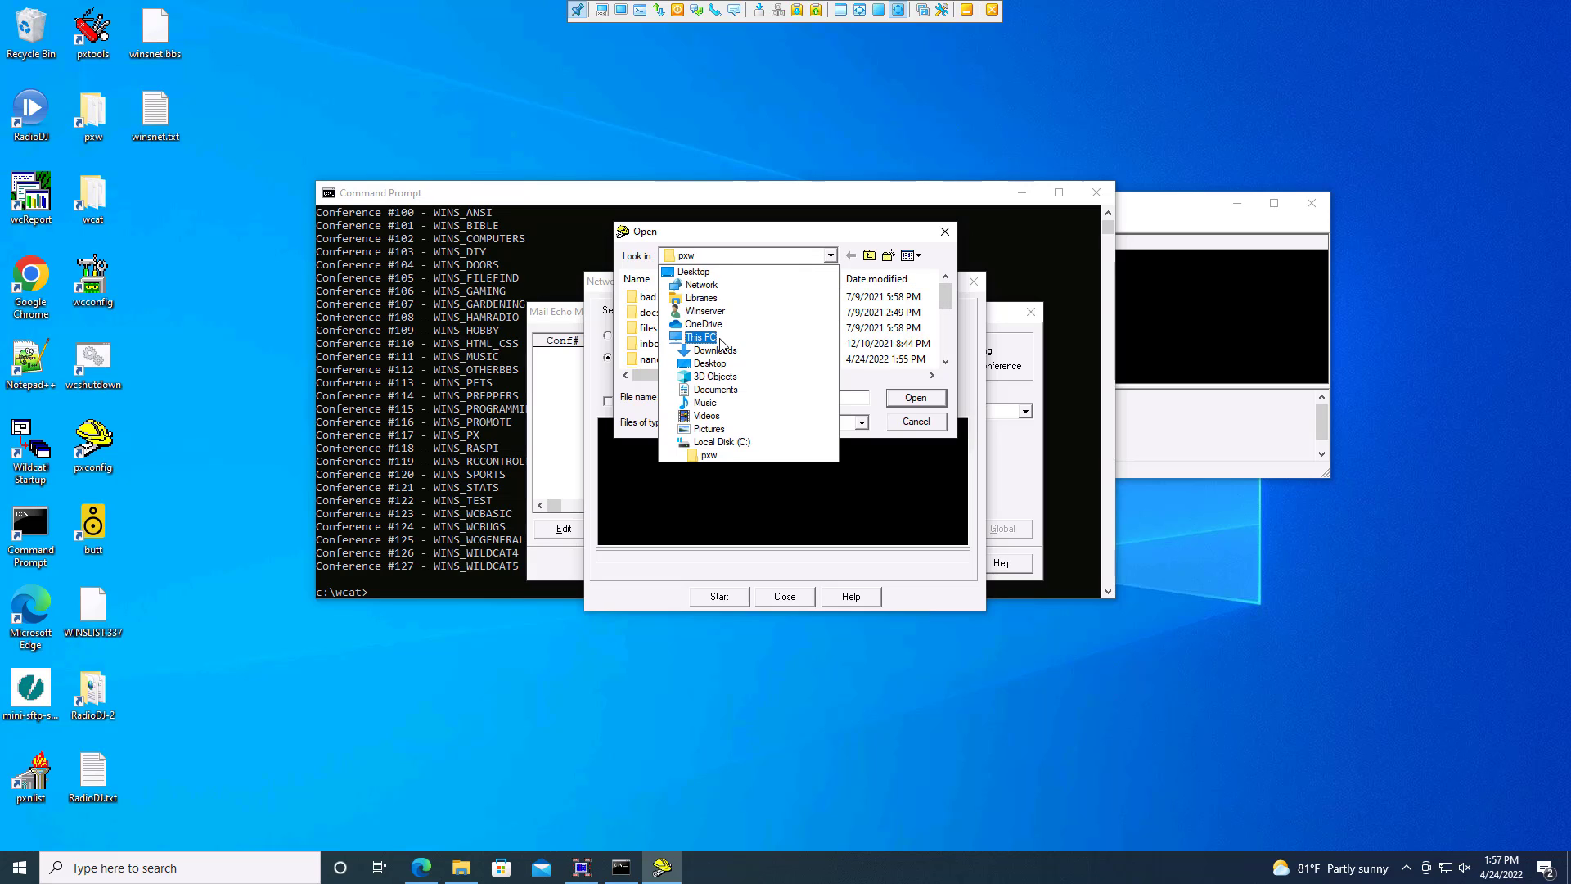
click(710, 364)
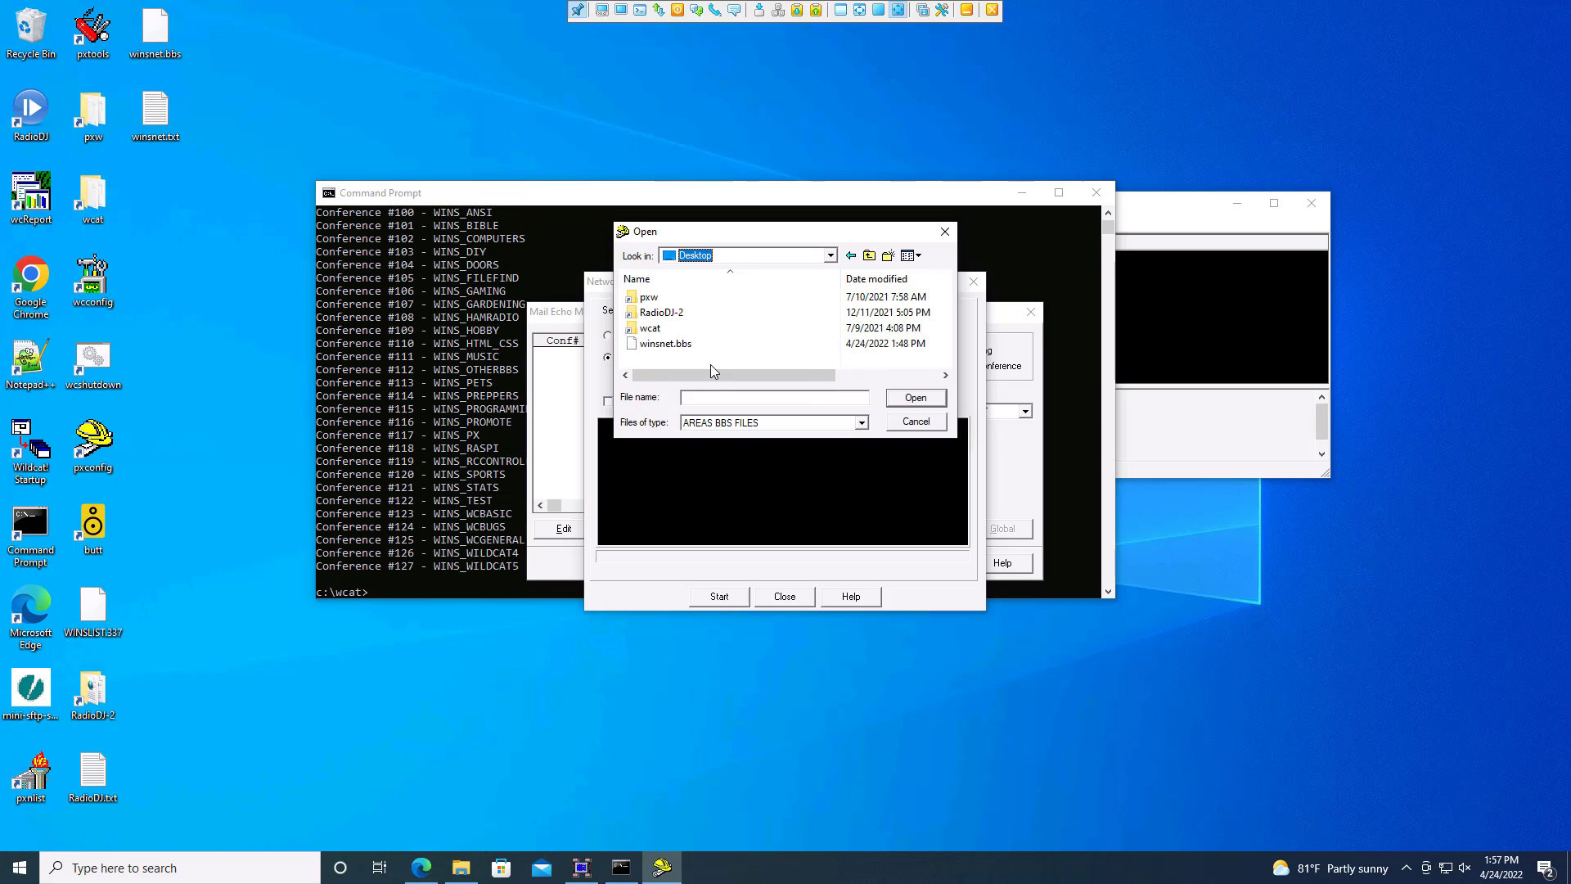
click(679, 343)
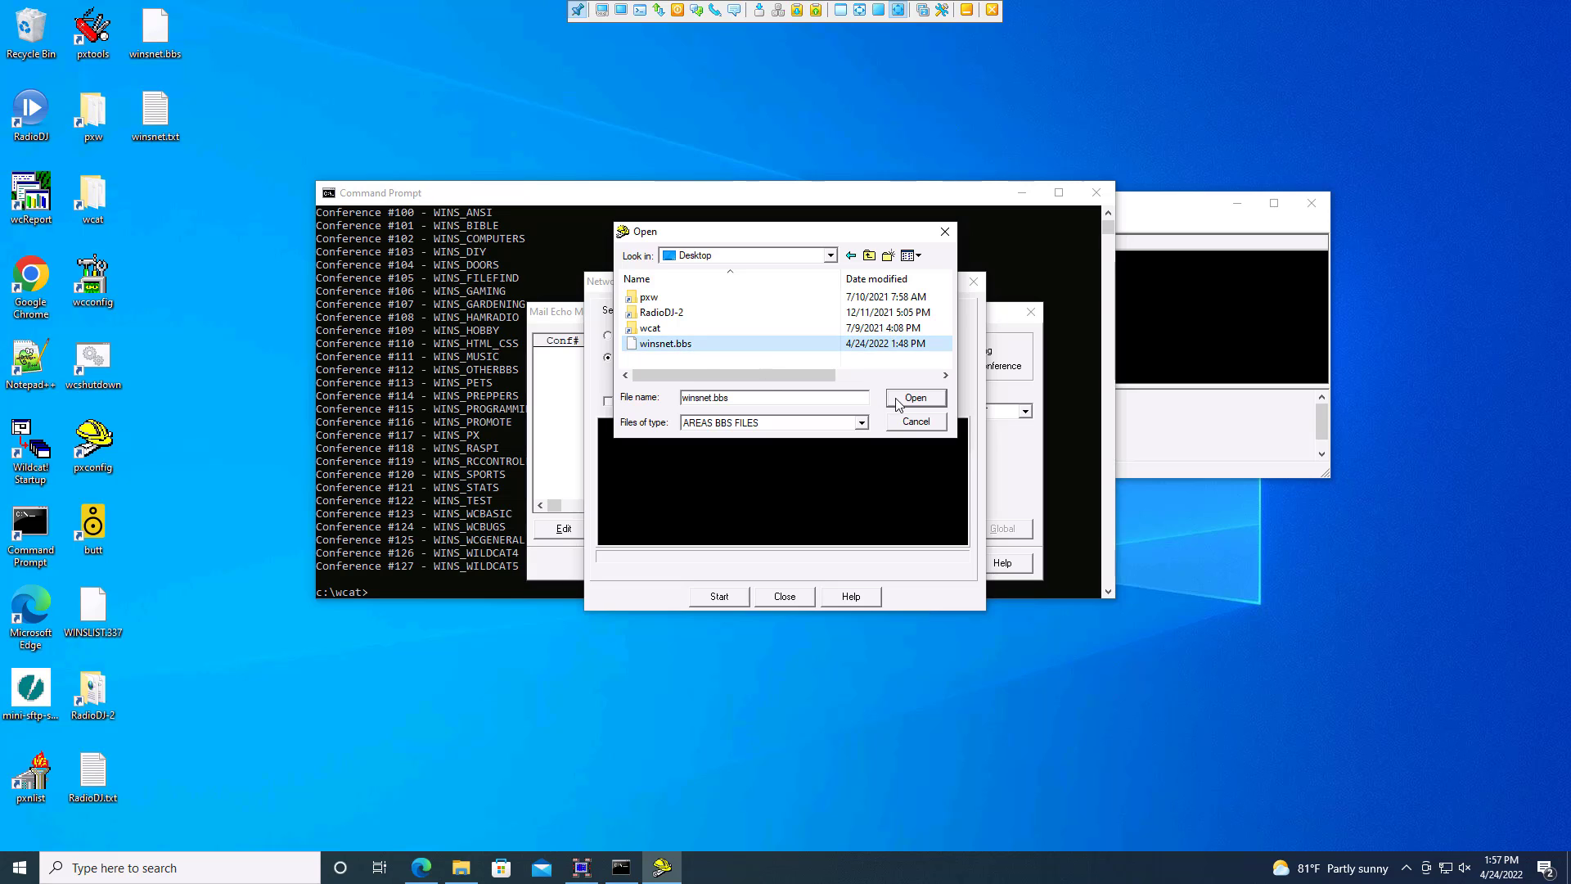
click(916, 400)
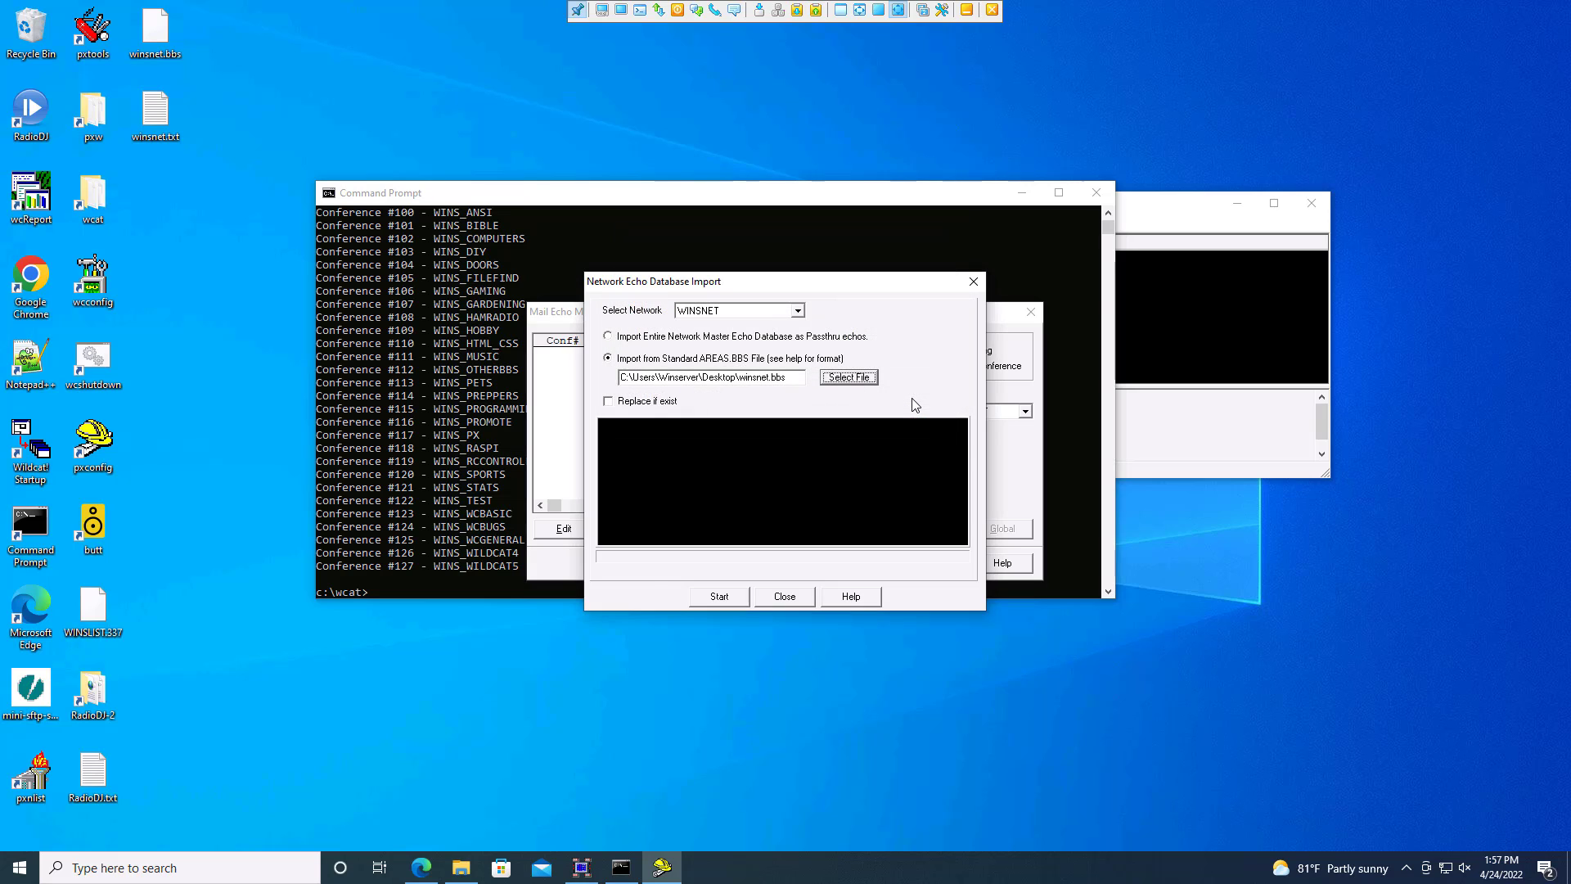
click(723, 599)
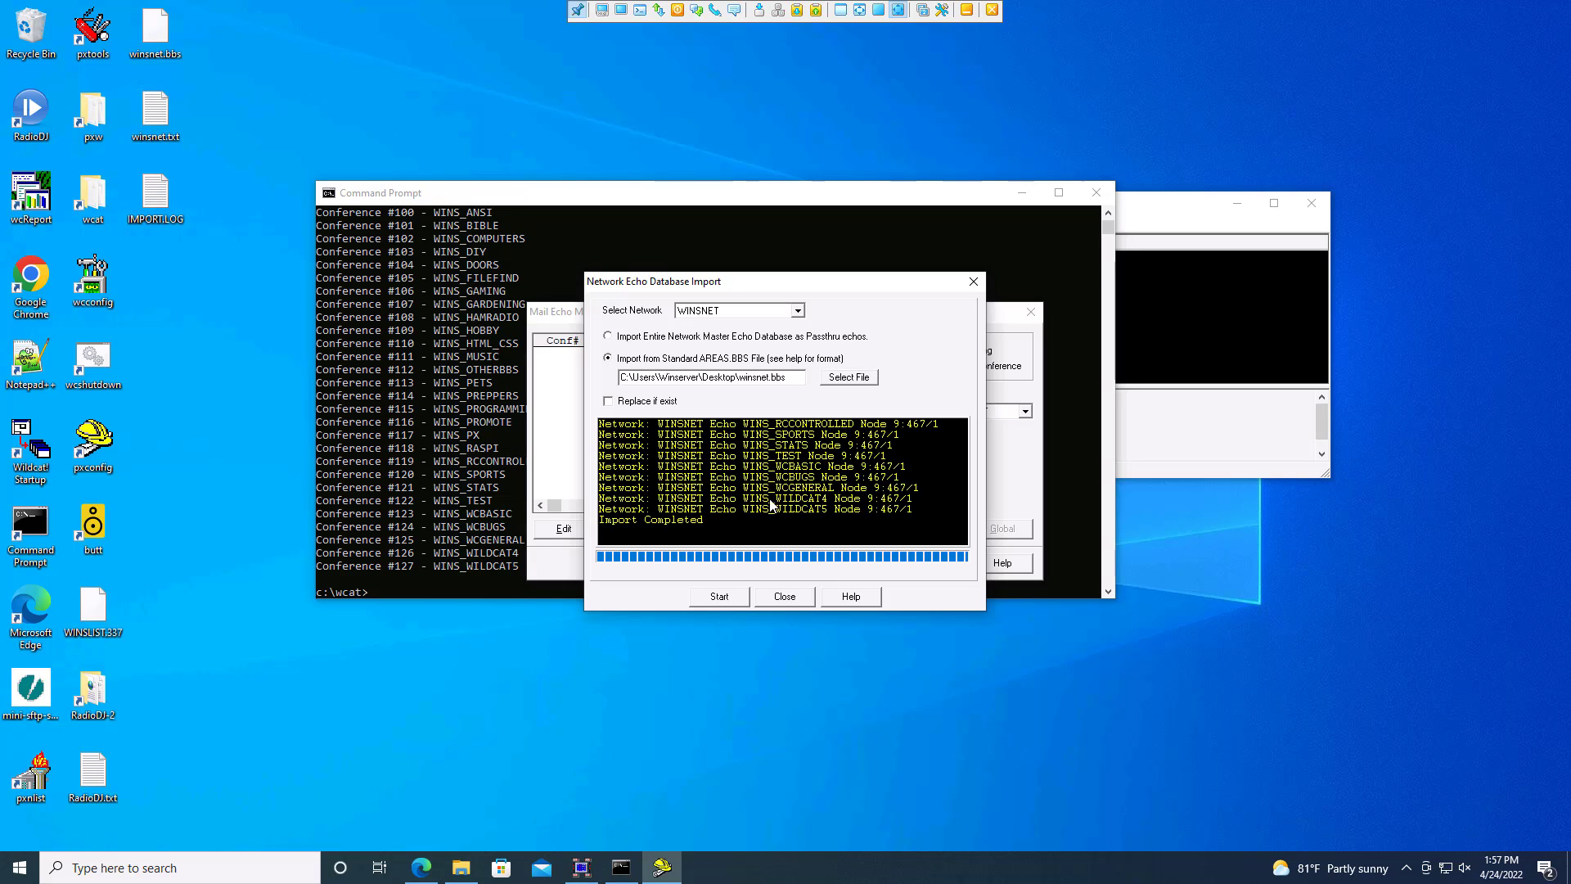
click(783, 597)
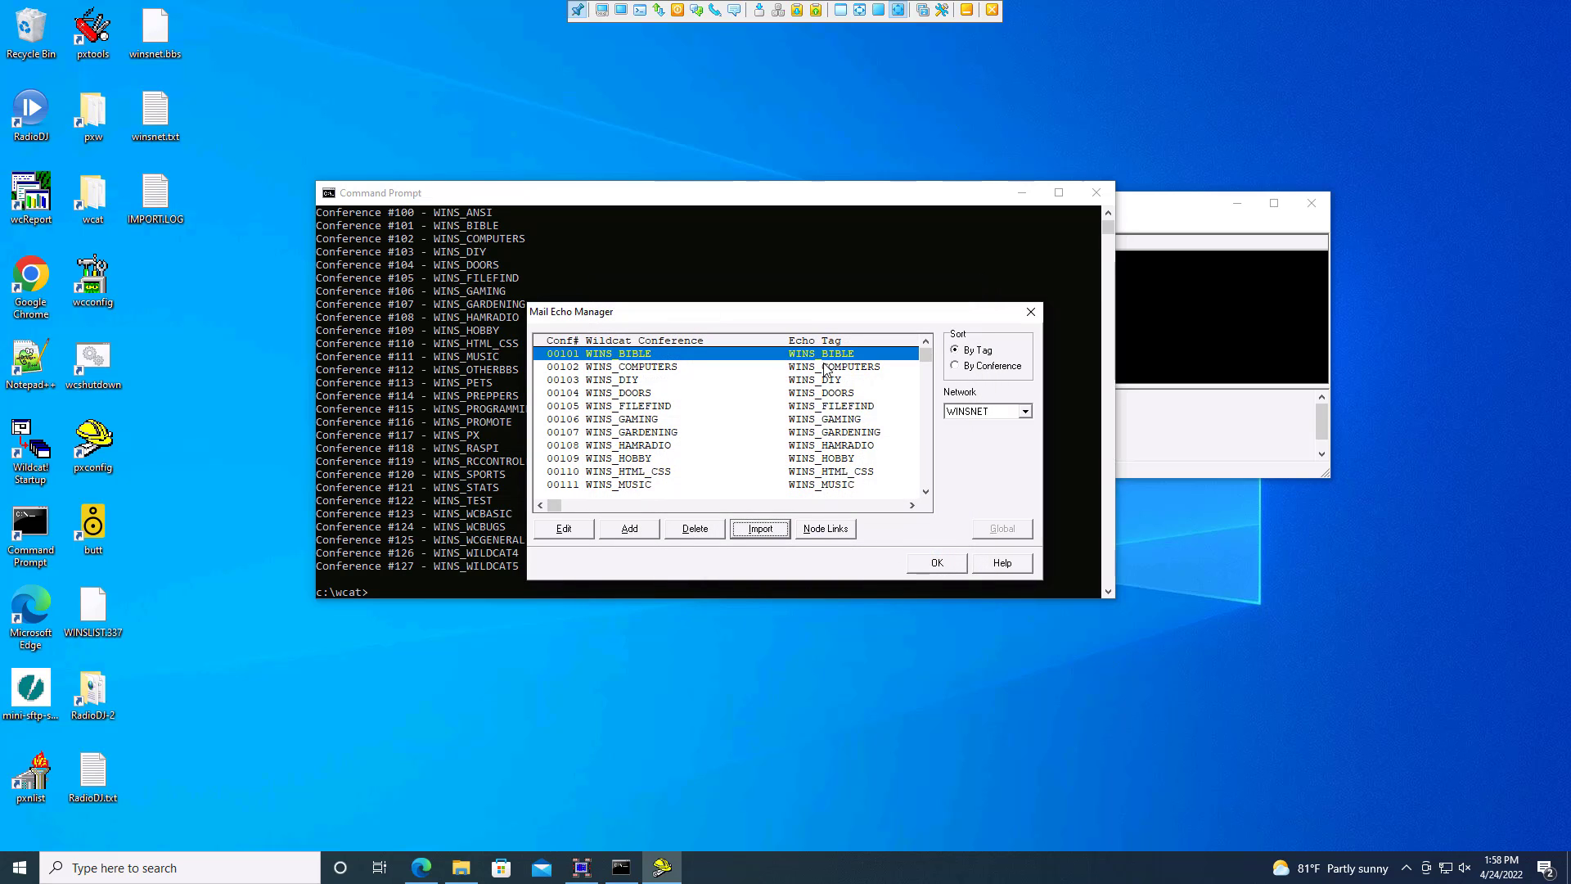
- Check the node links for WINS_BIBLE, then close the Mail Echo Manager
click(826, 532)
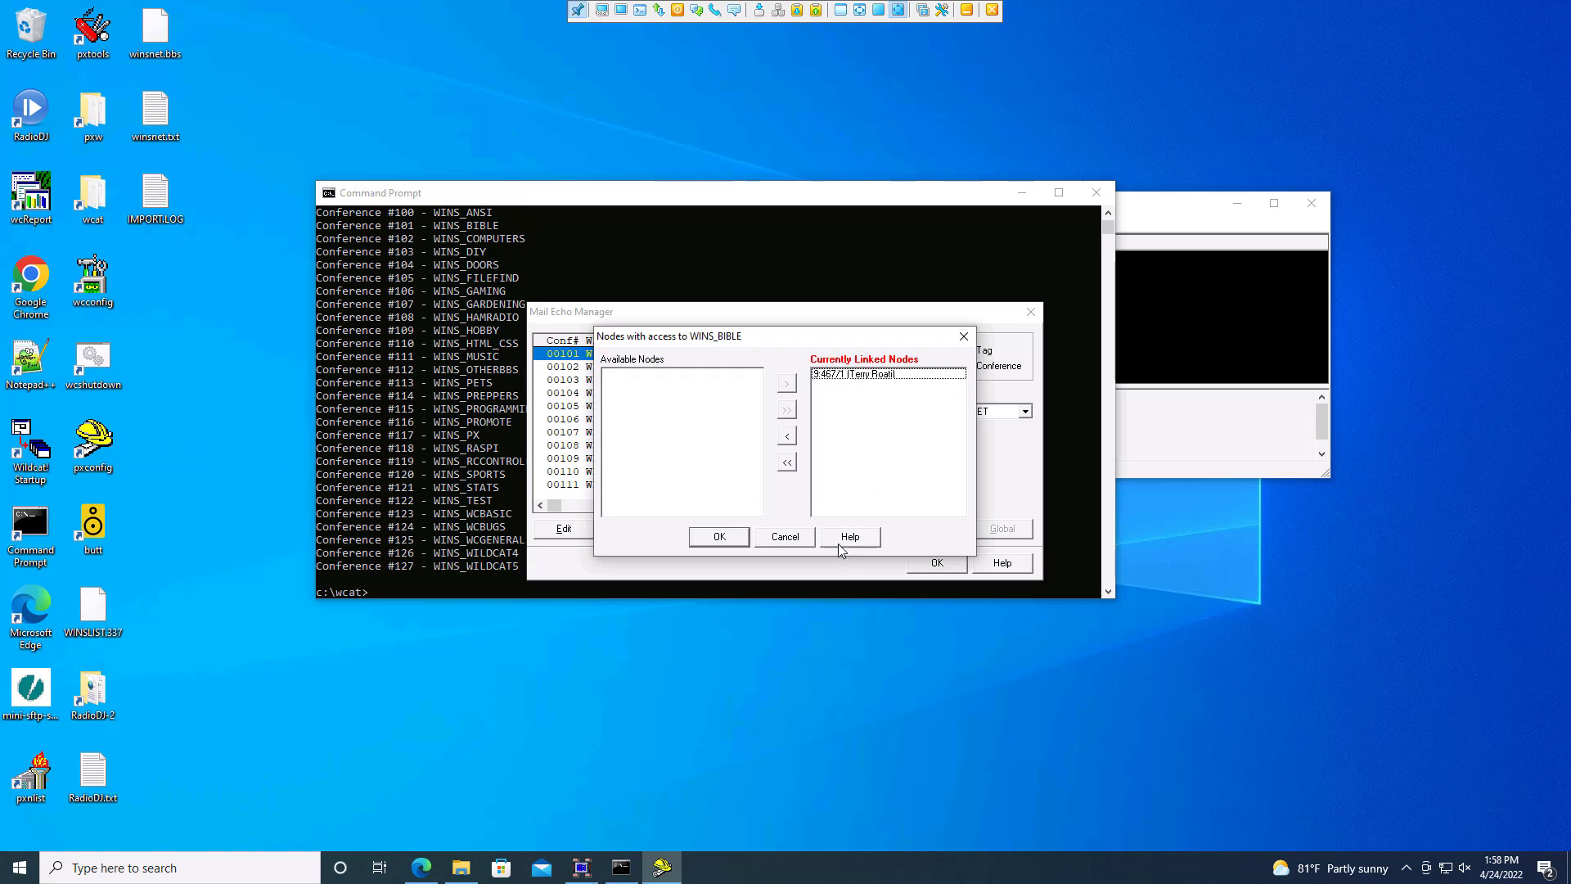
click(784, 537)
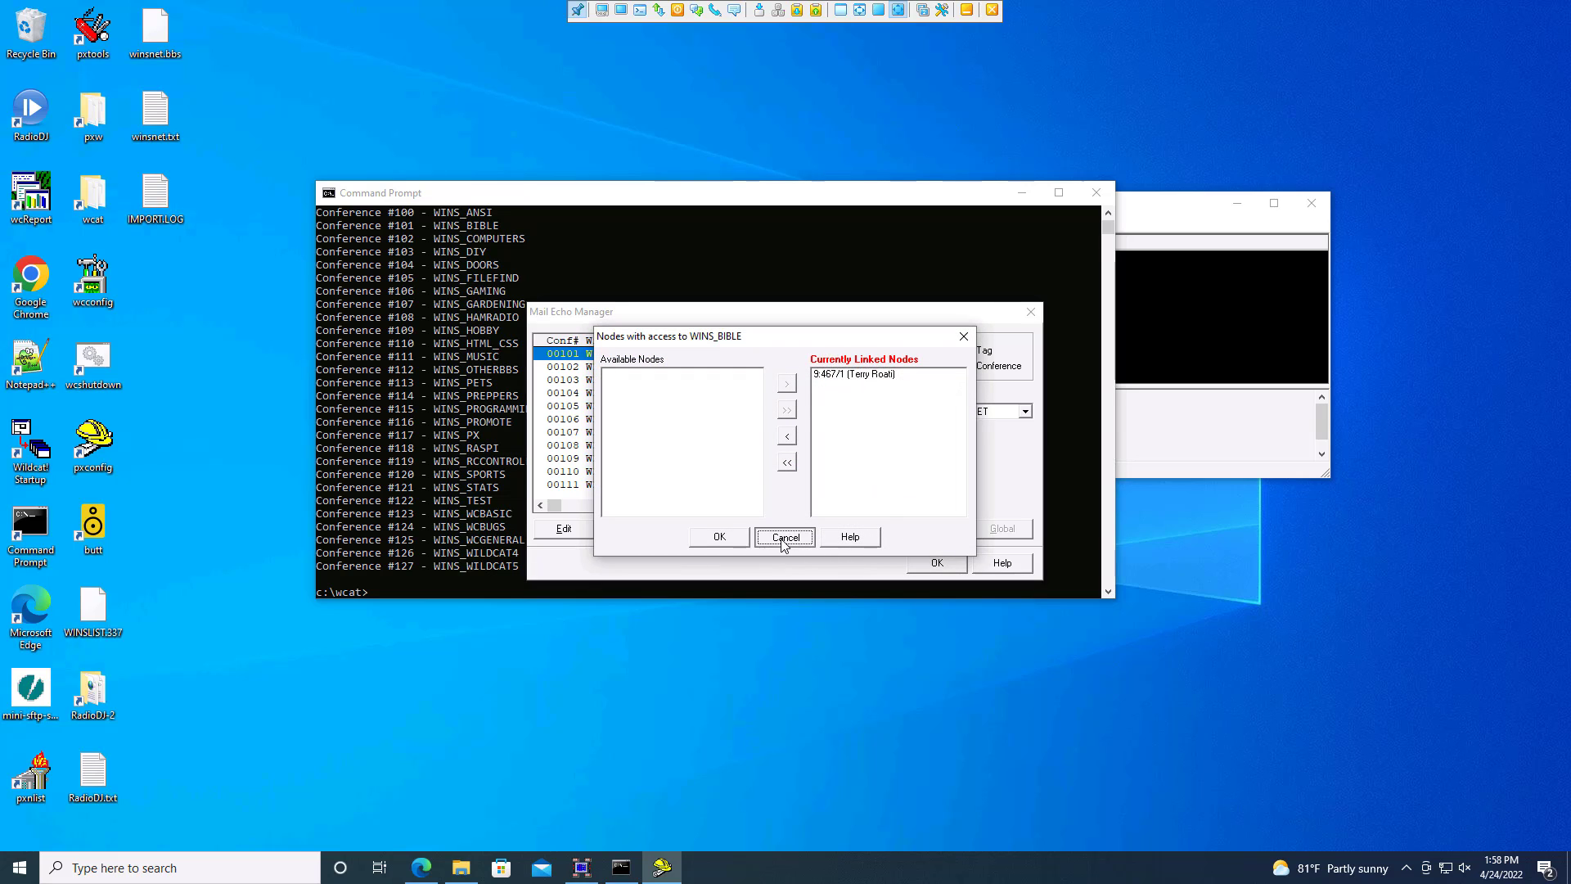
click(938, 563)
- Review the echoes linked to node 9:467/1, then close the Platinum Xpress configuration
click(751, 378)
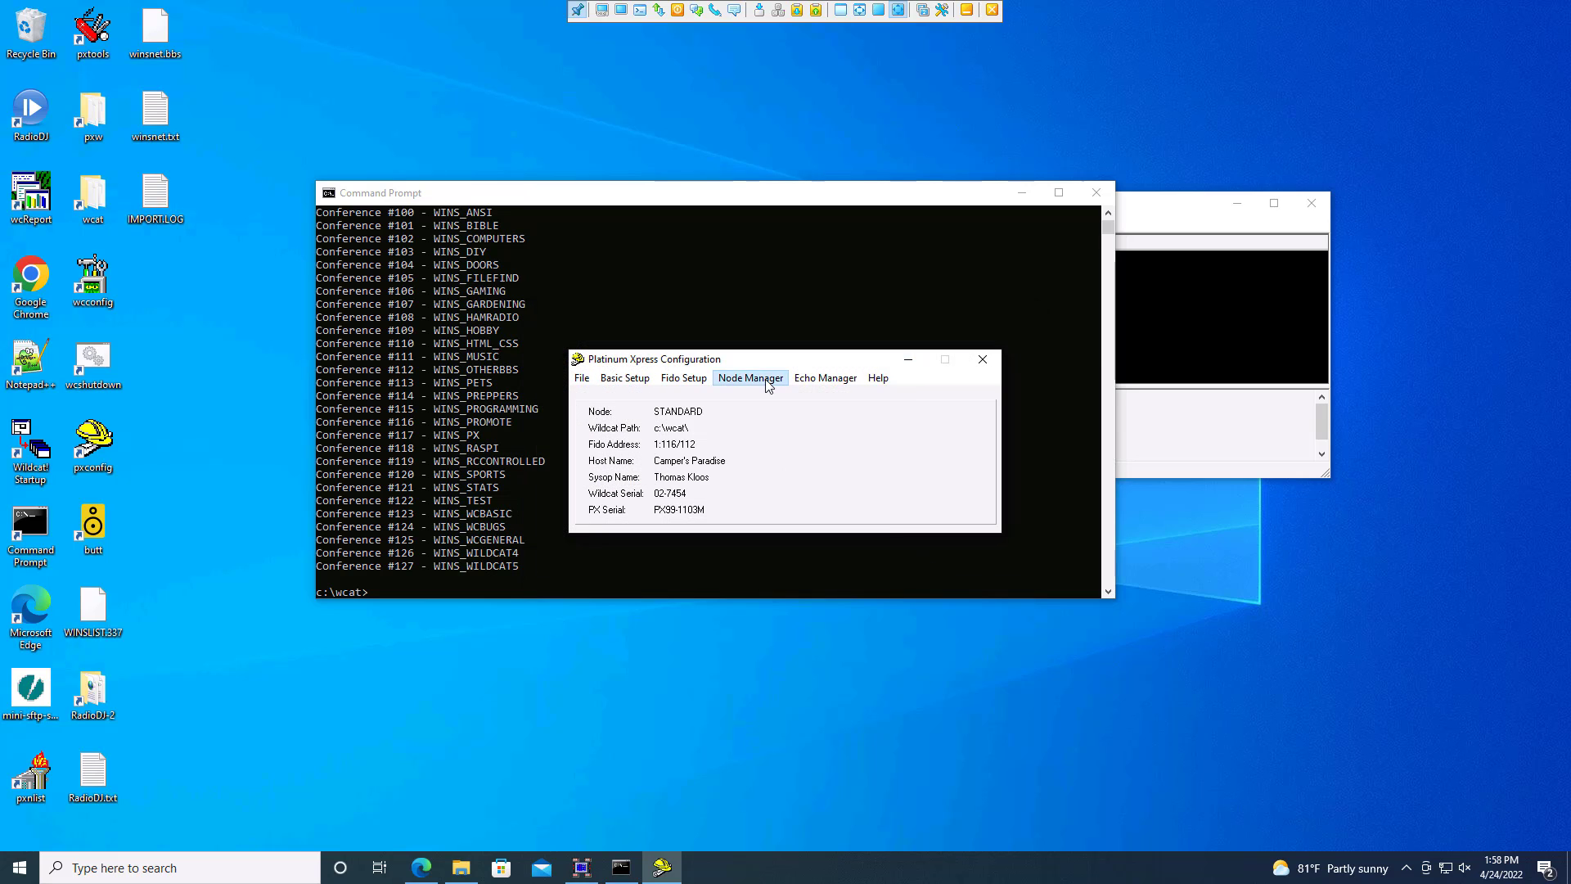
click(722, 405)
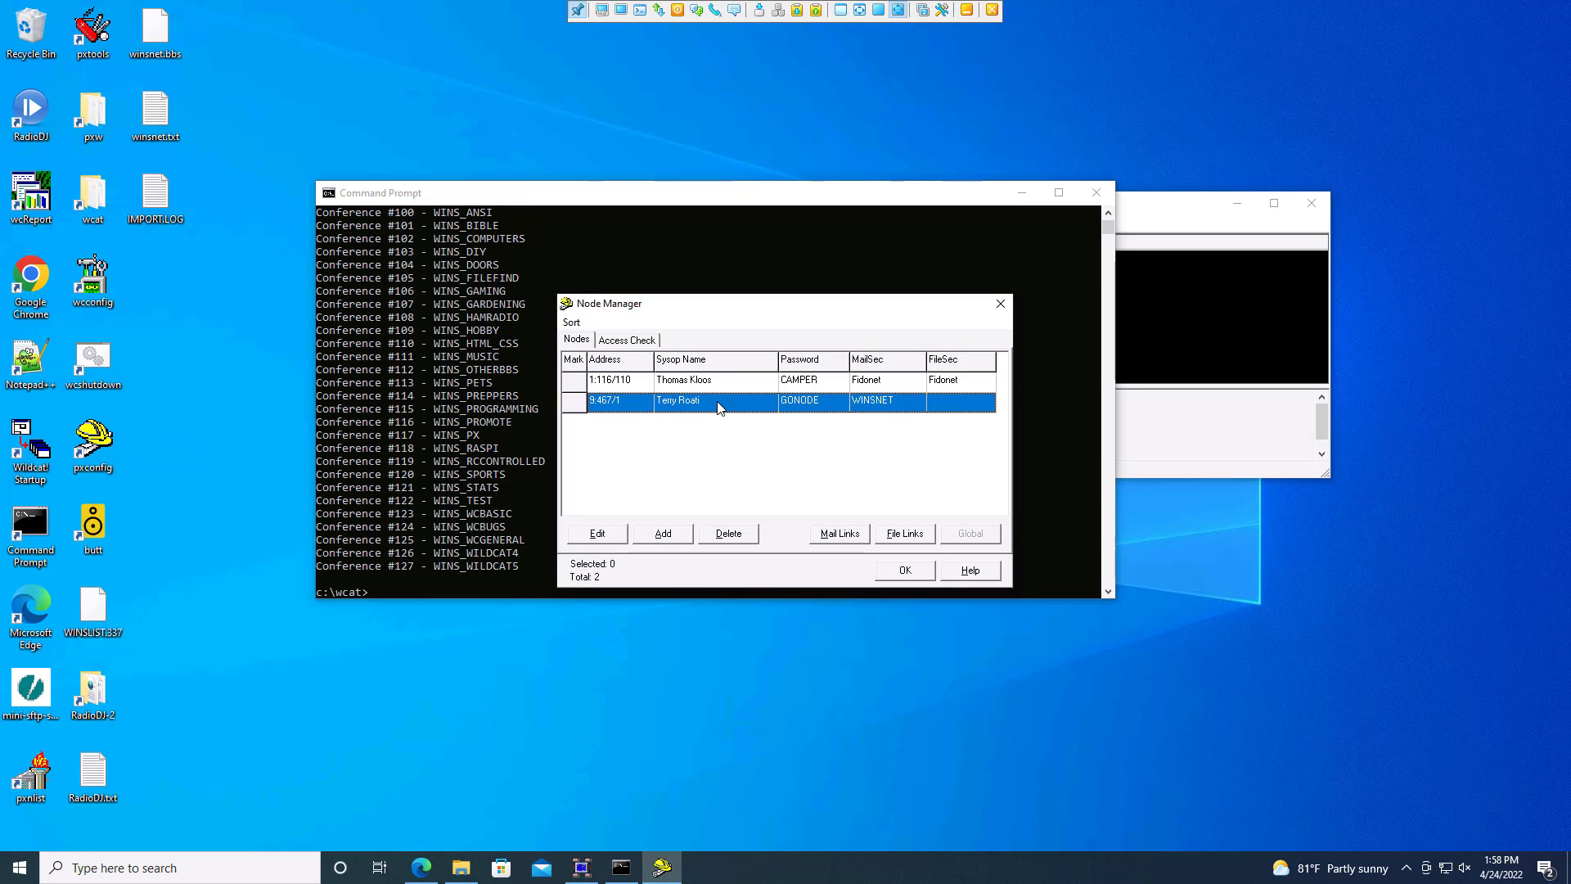
click(843, 533)
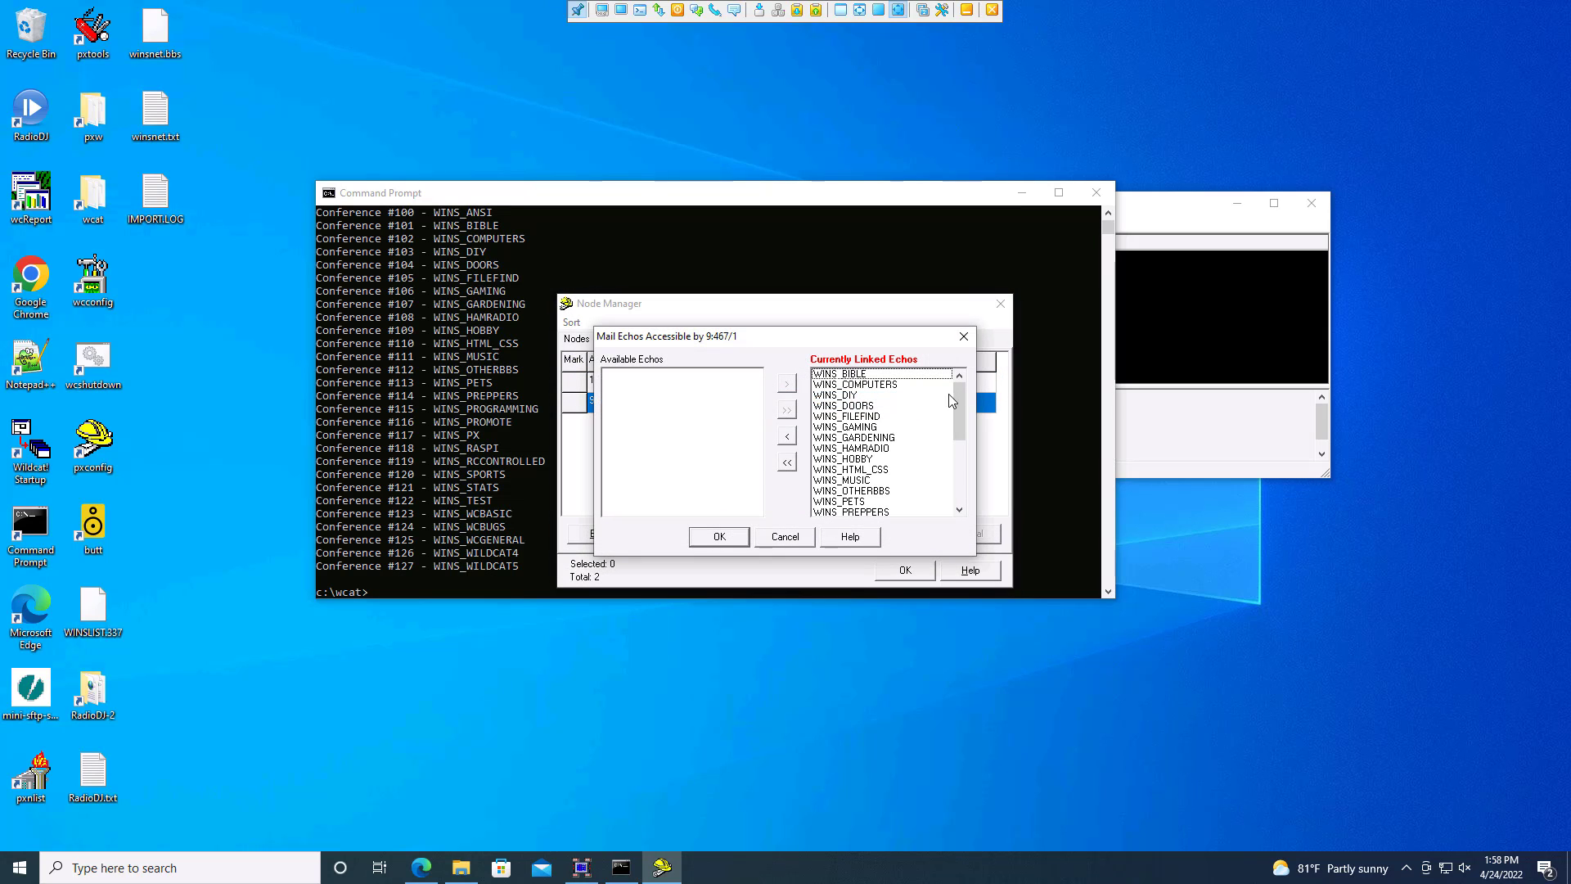
mouse_move(959, 390)
mouse_down()
mouse_move(956, 488)
mouse_move(967, 380)
mouse_up()
click(719, 537)
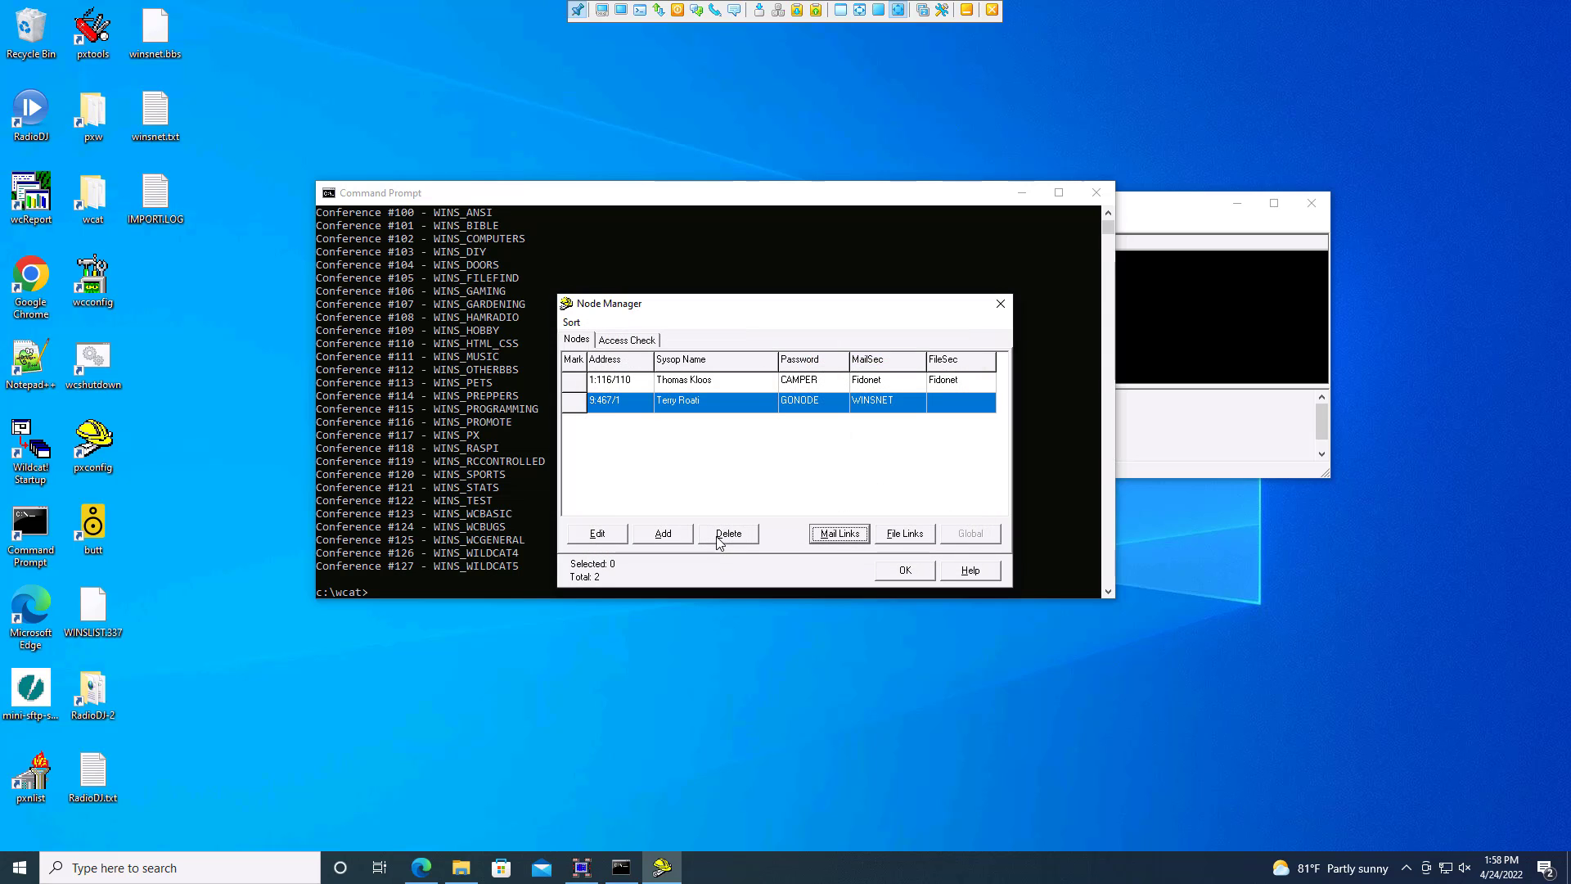
click(903, 568)
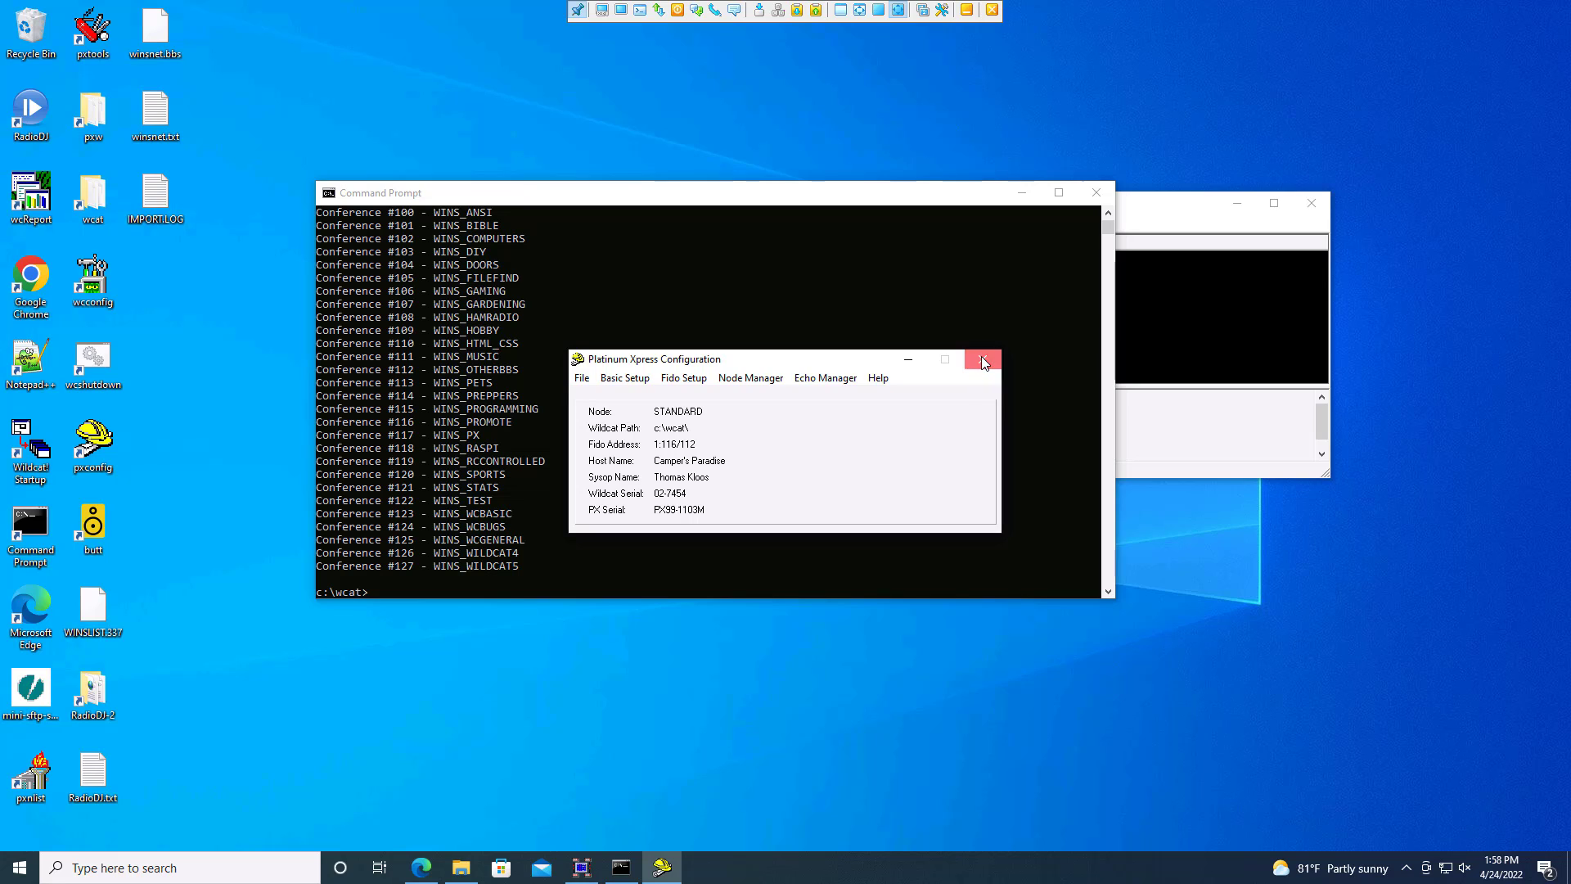
click(982, 360)
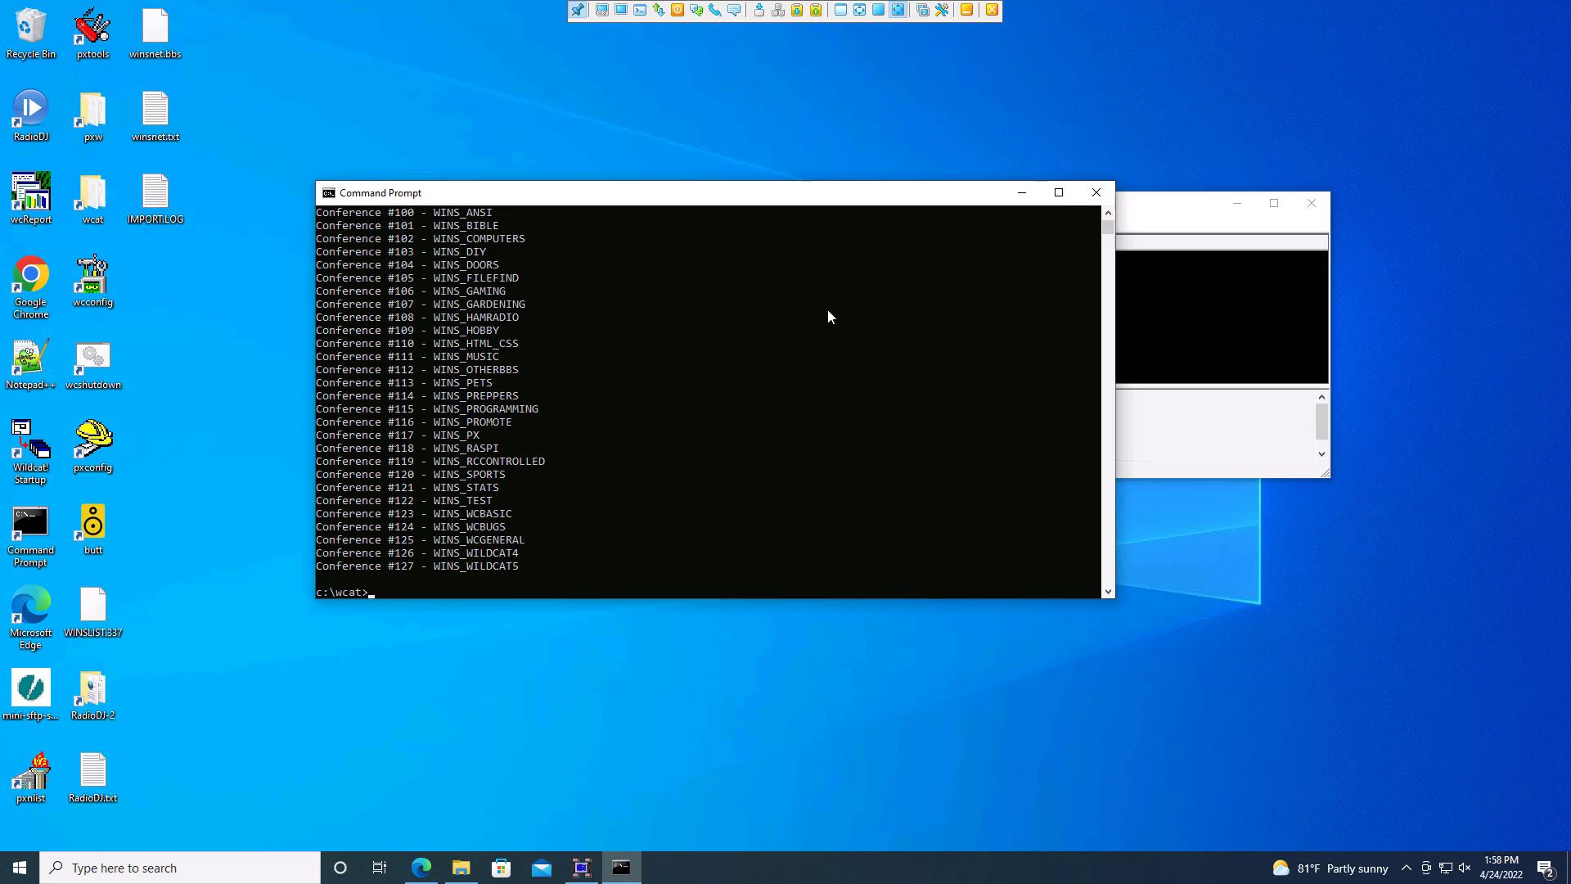
- Bring up the Fido-Tools site, return to its home page and open Downloads
click(421, 861)
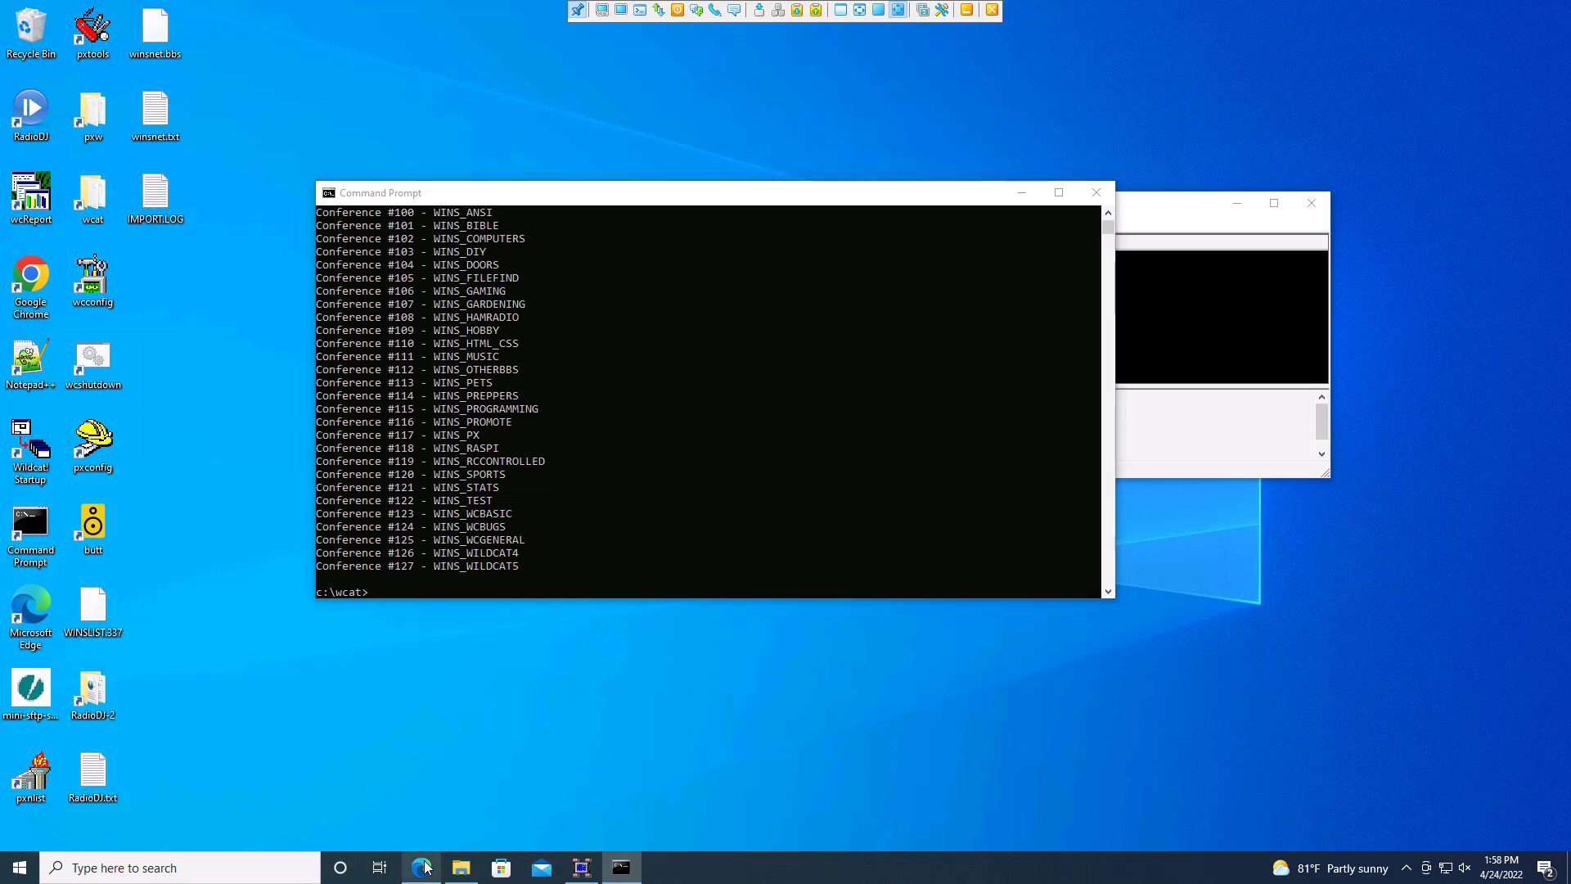
scroll(1338, 405, up, 15)
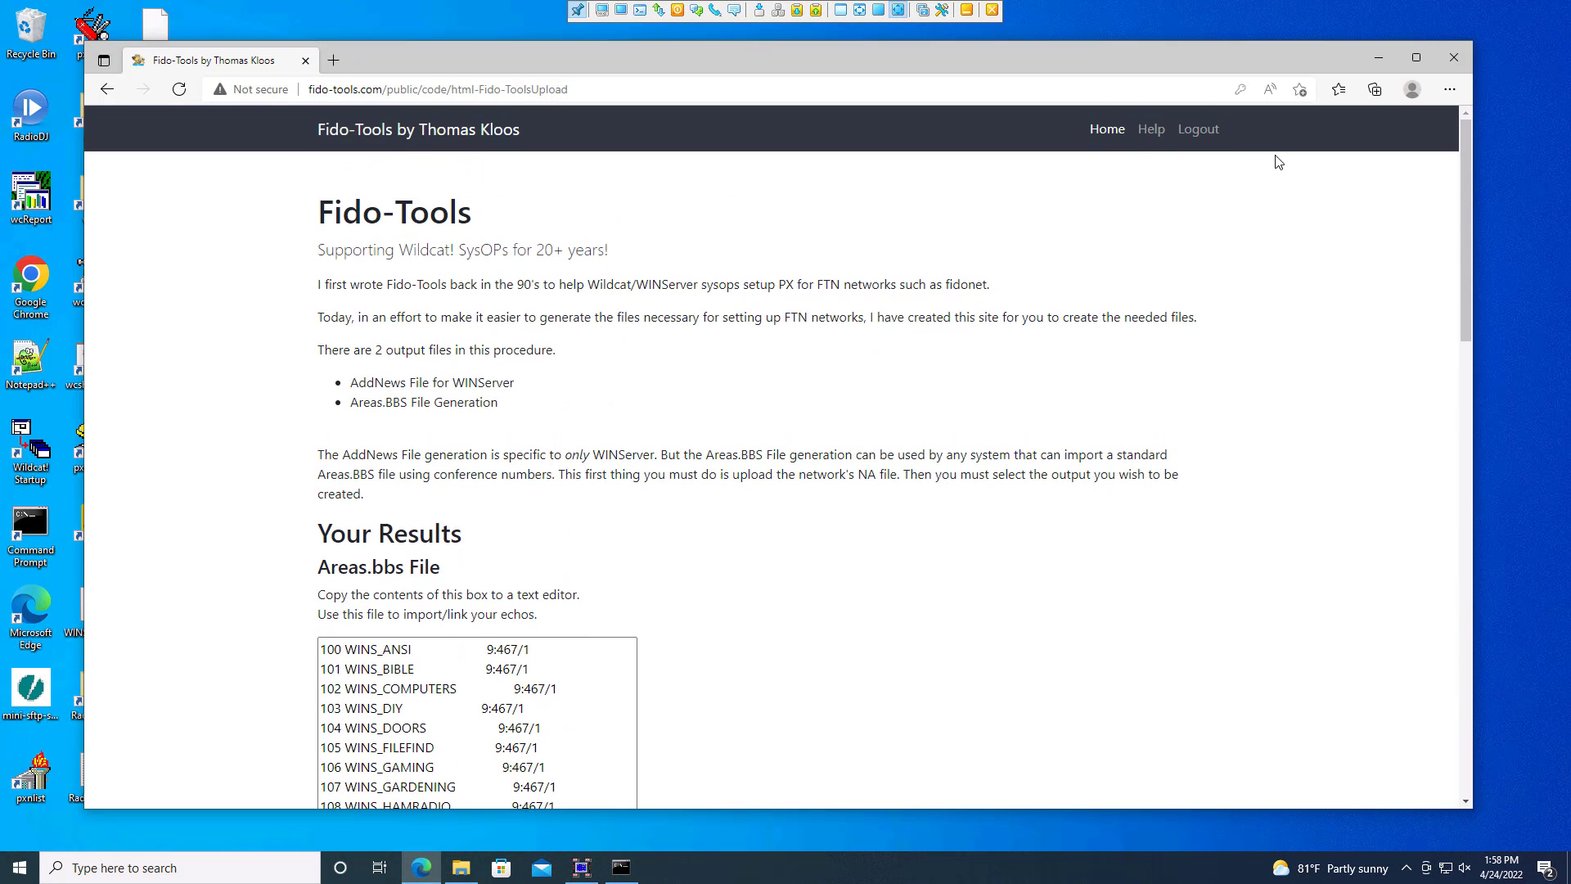
click(1114, 129)
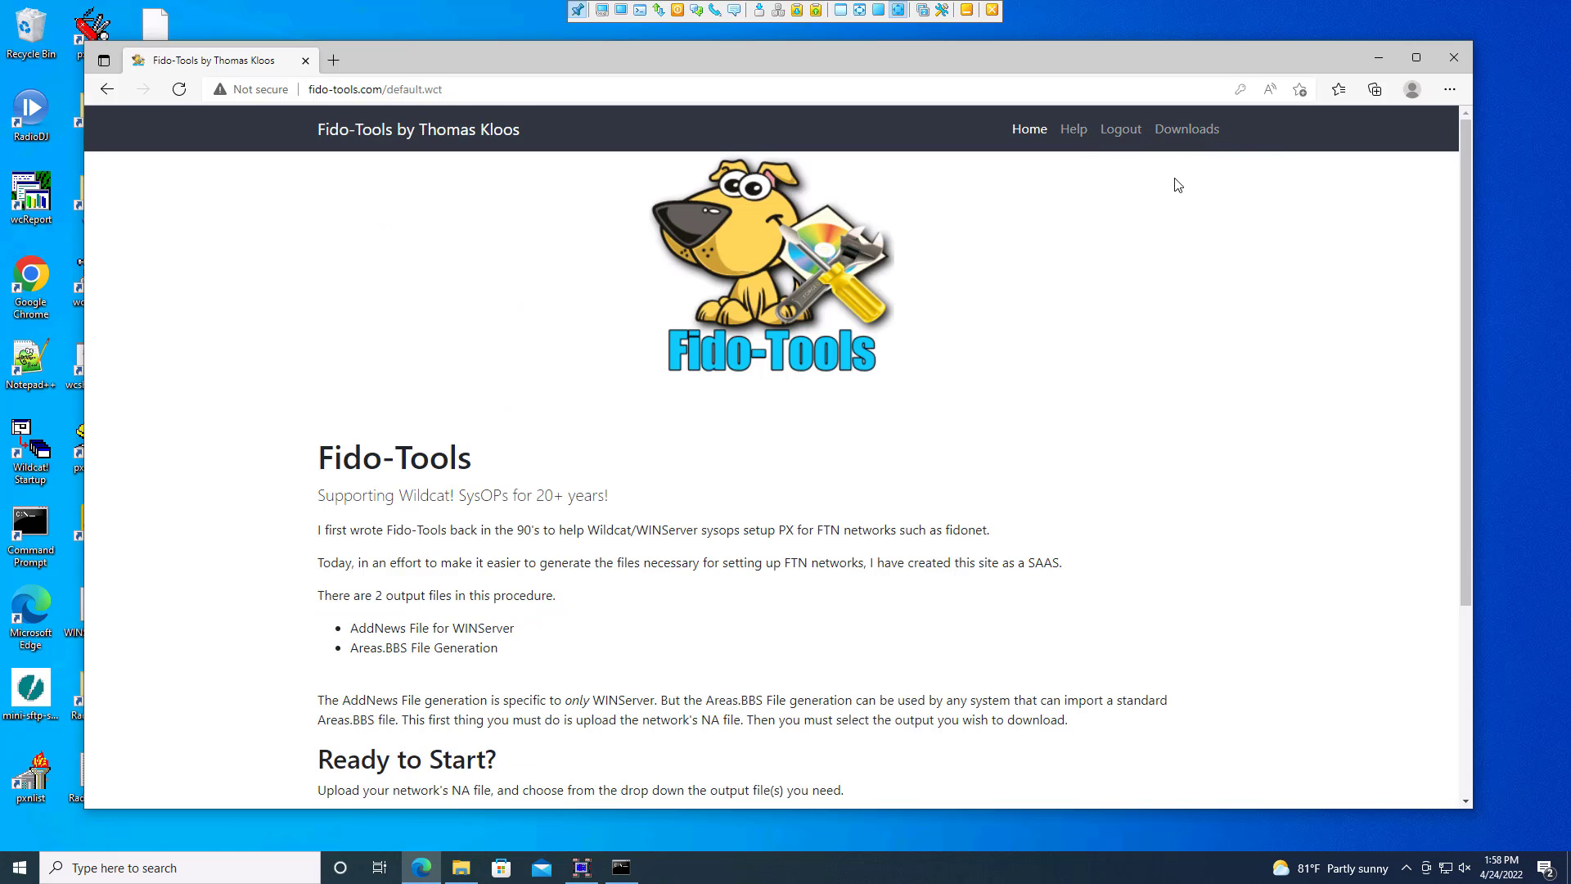
scroll(1209, 197, down, 3)
scroll(1209, 208, up, 3)
click(1193, 135)
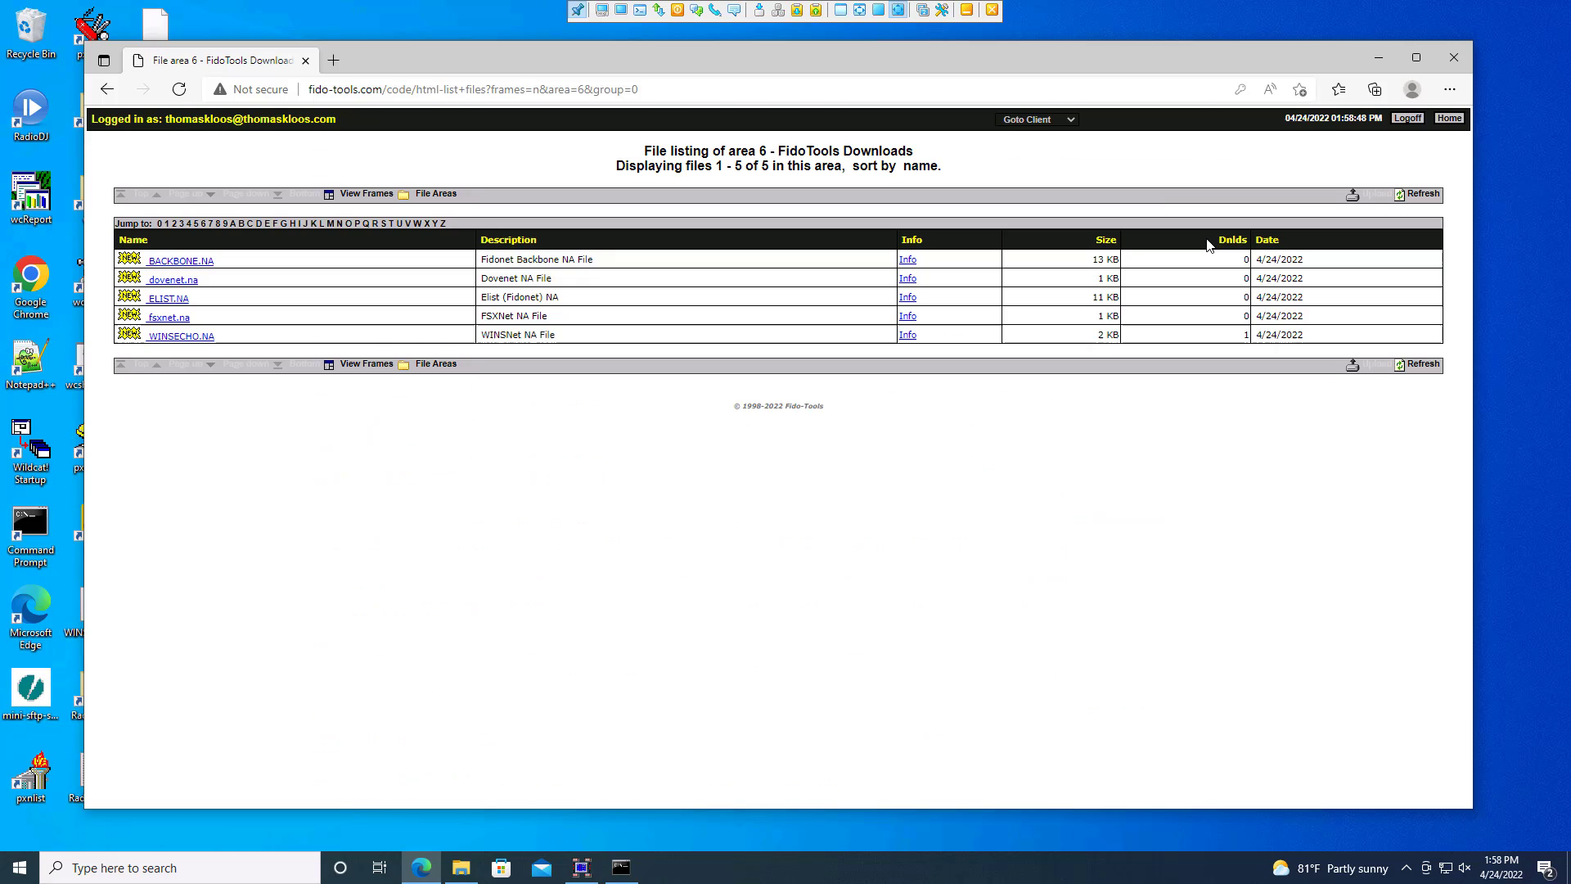
- Visit the Messaging client area, then go home and reopen the Downloads listing
click(1068, 122)
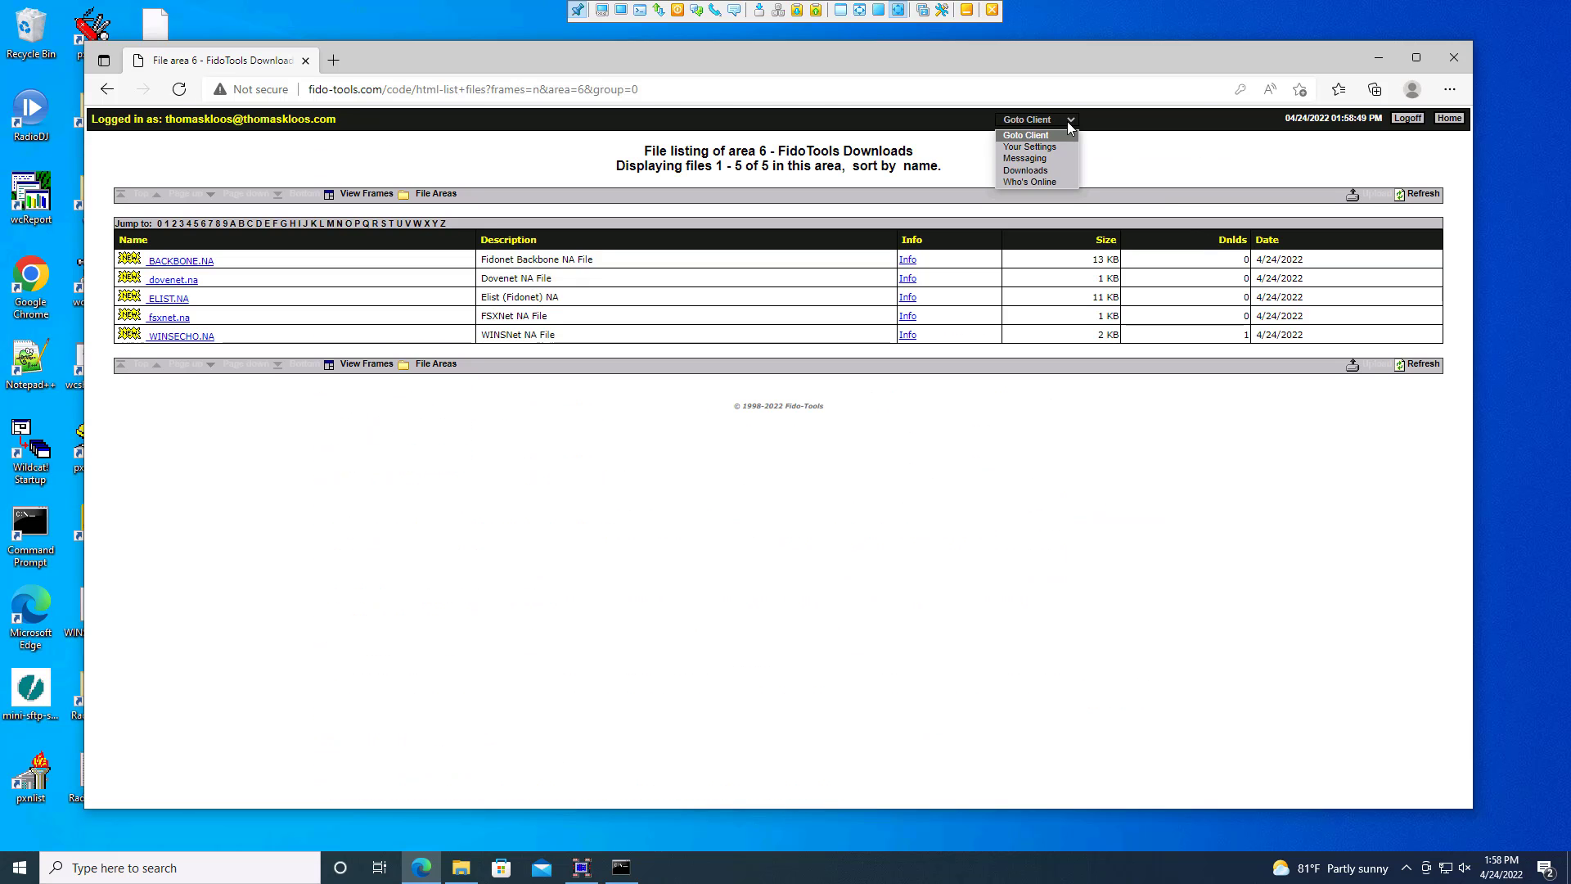
click(1024, 158)
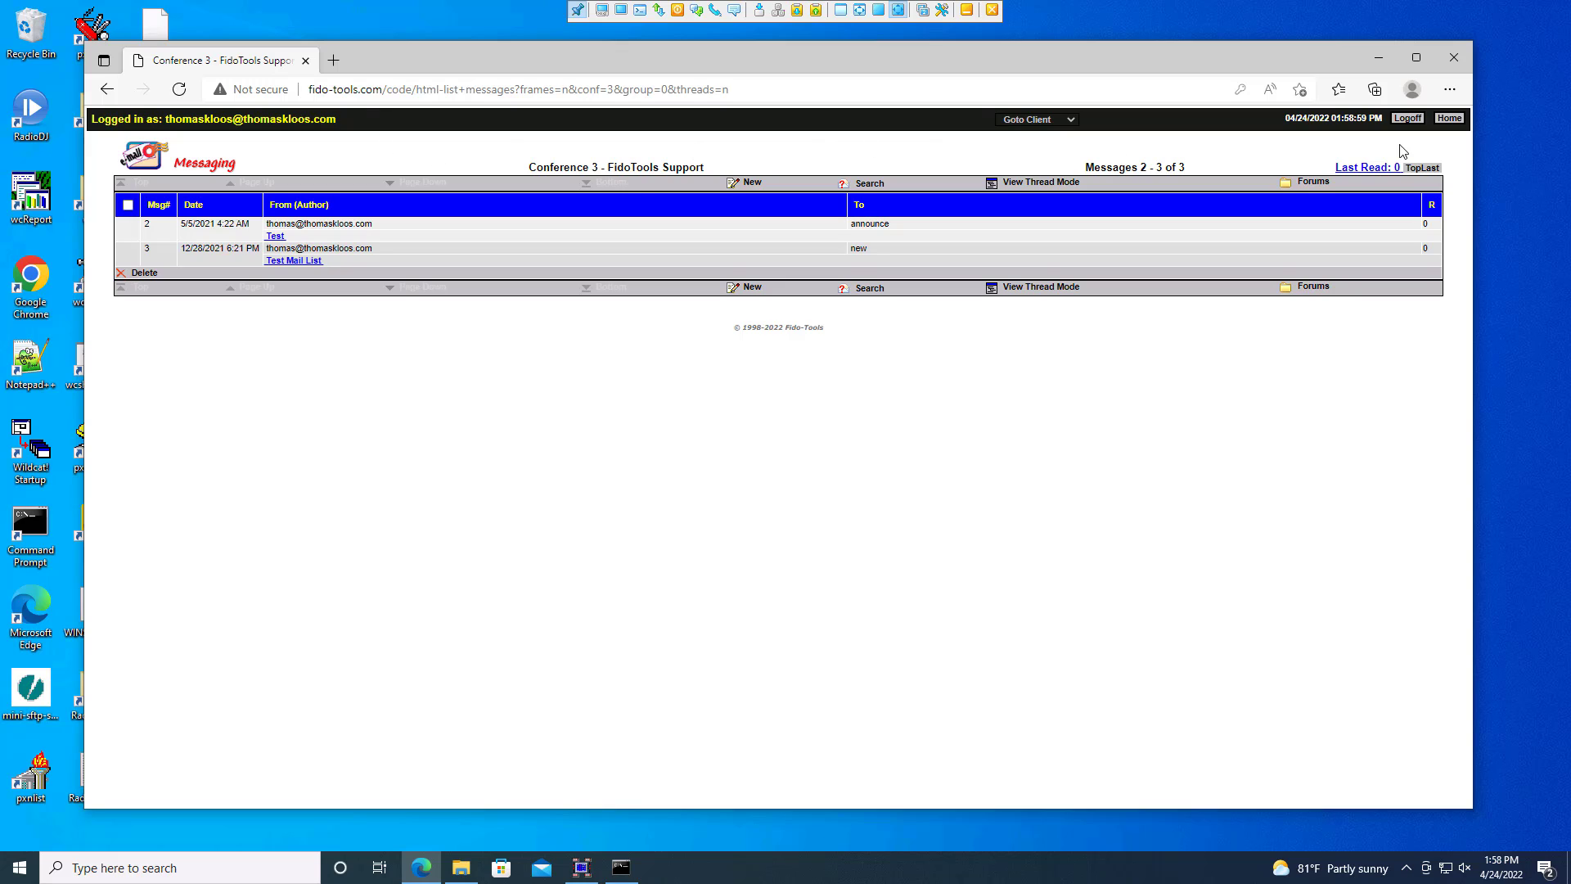
click(1447, 117)
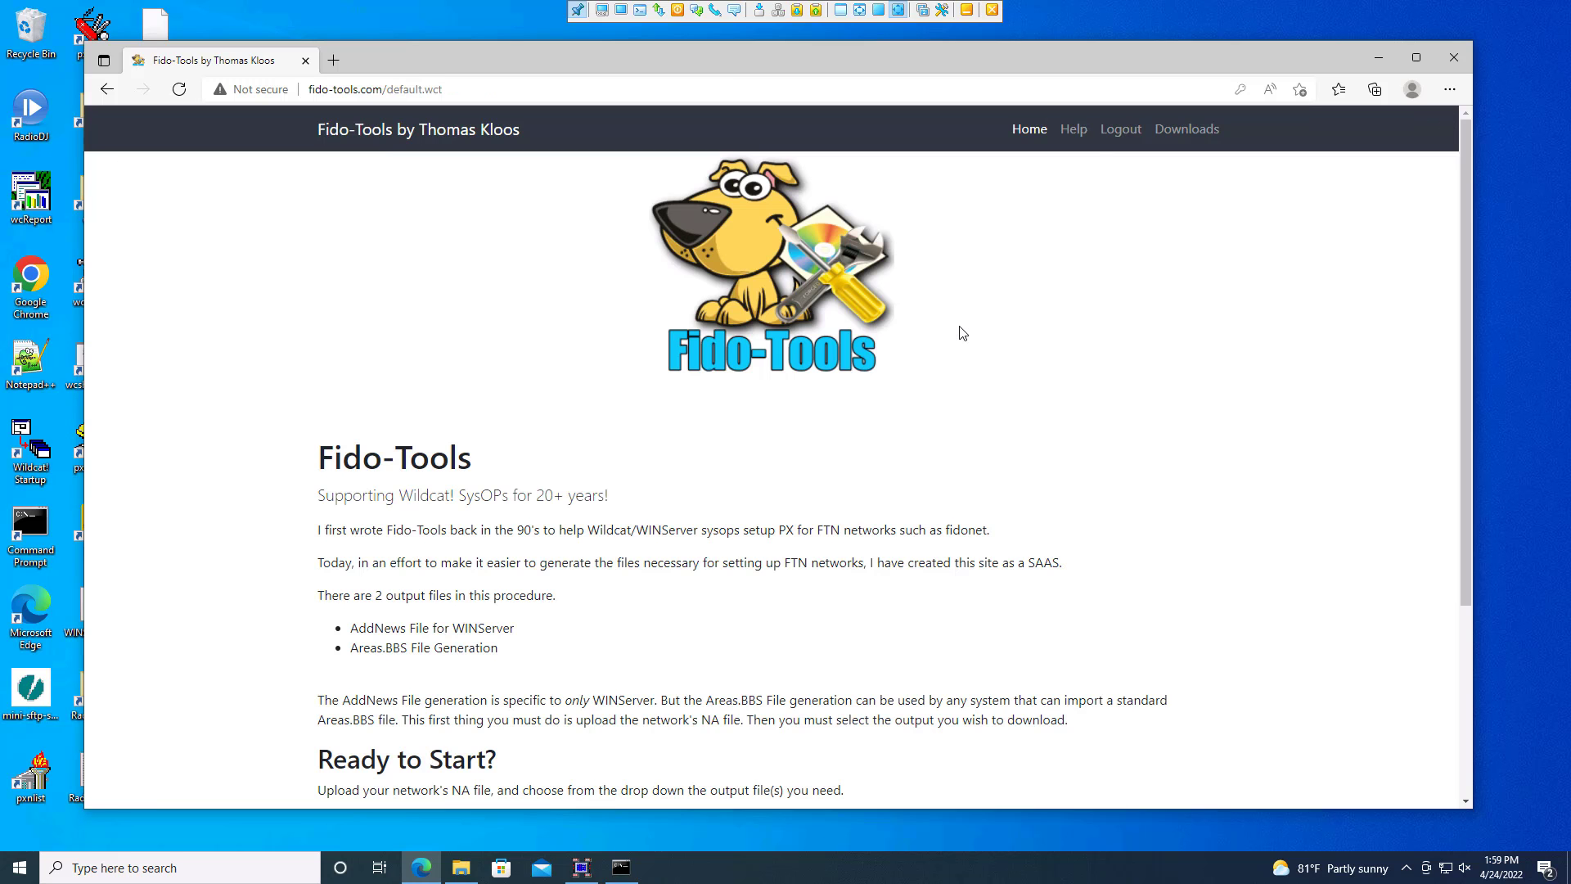
scroll(1007, 343, down, 4)
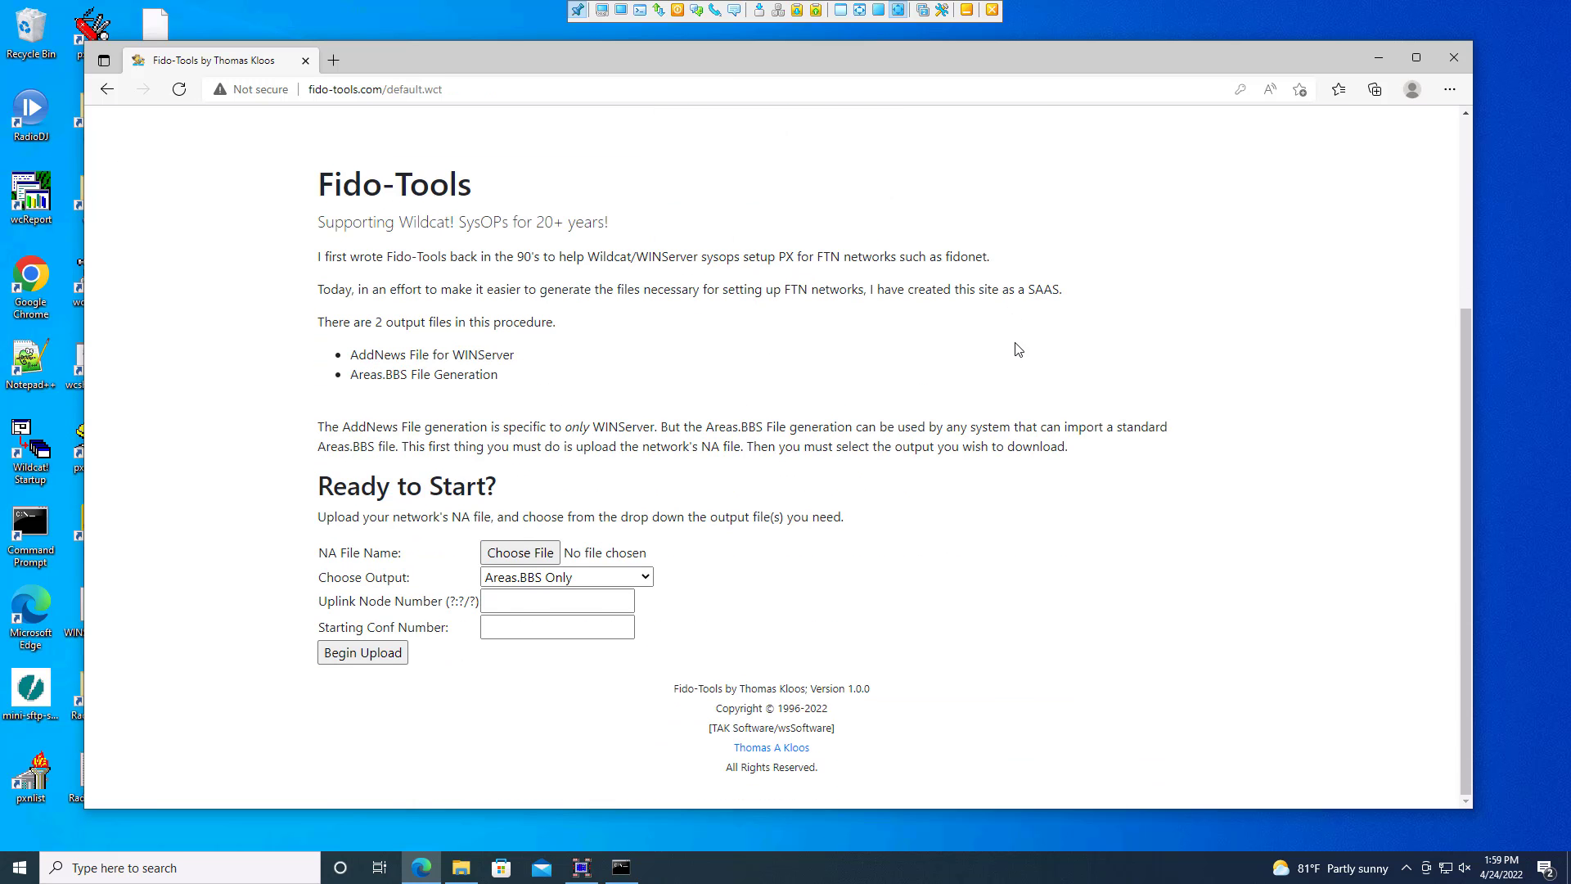
scroll(1023, 356, up, 4)
scroll(1026, 359, down, 4)
scroll(1015, 375, up, 4)
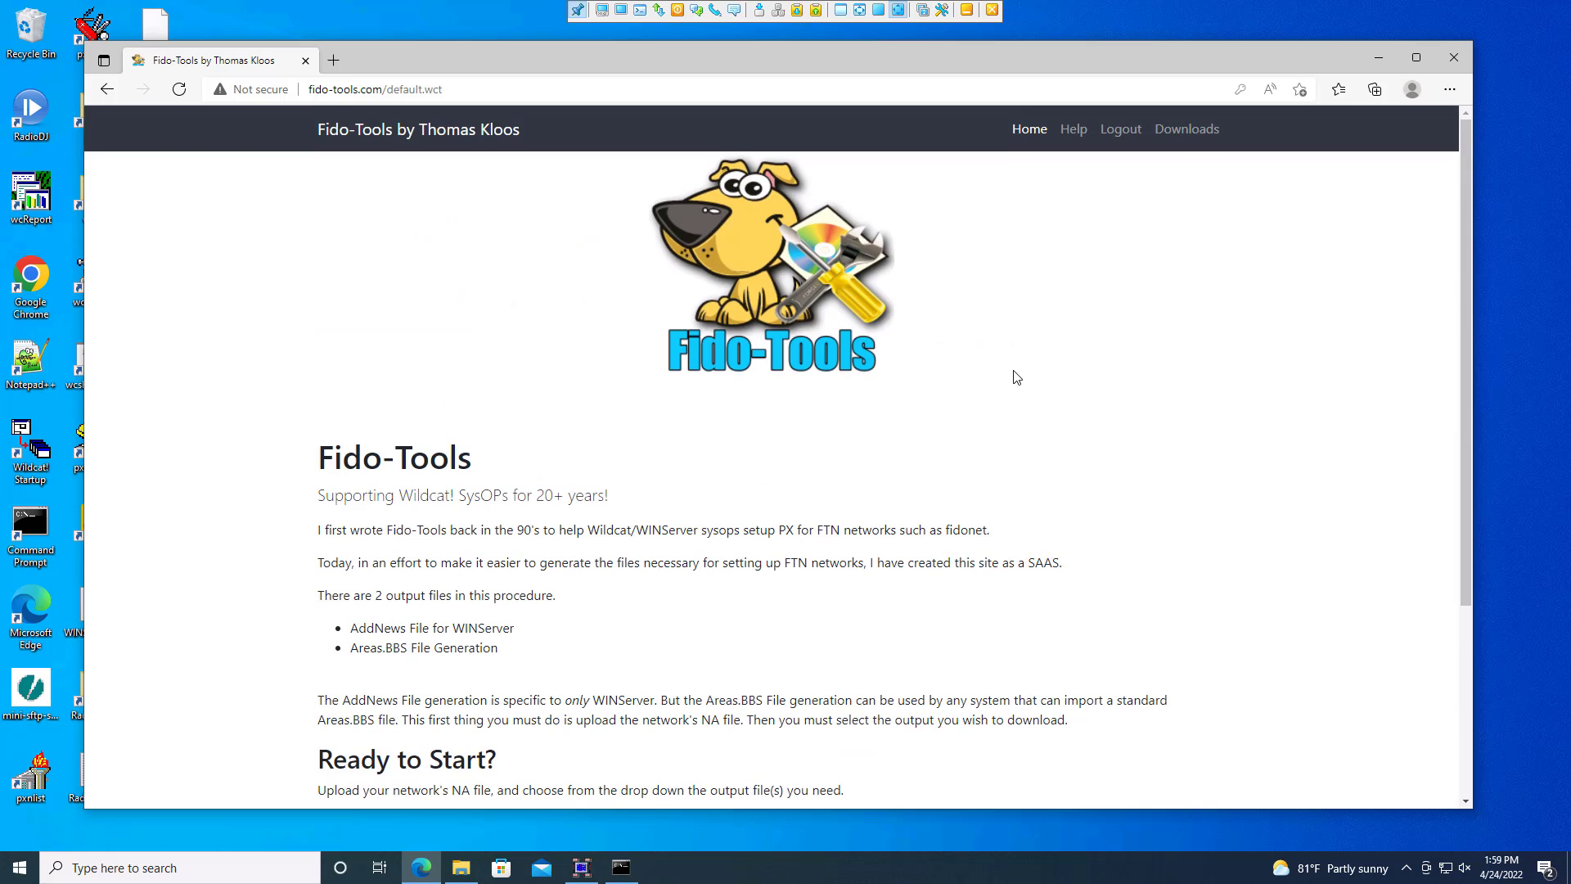
click(1191, 128)
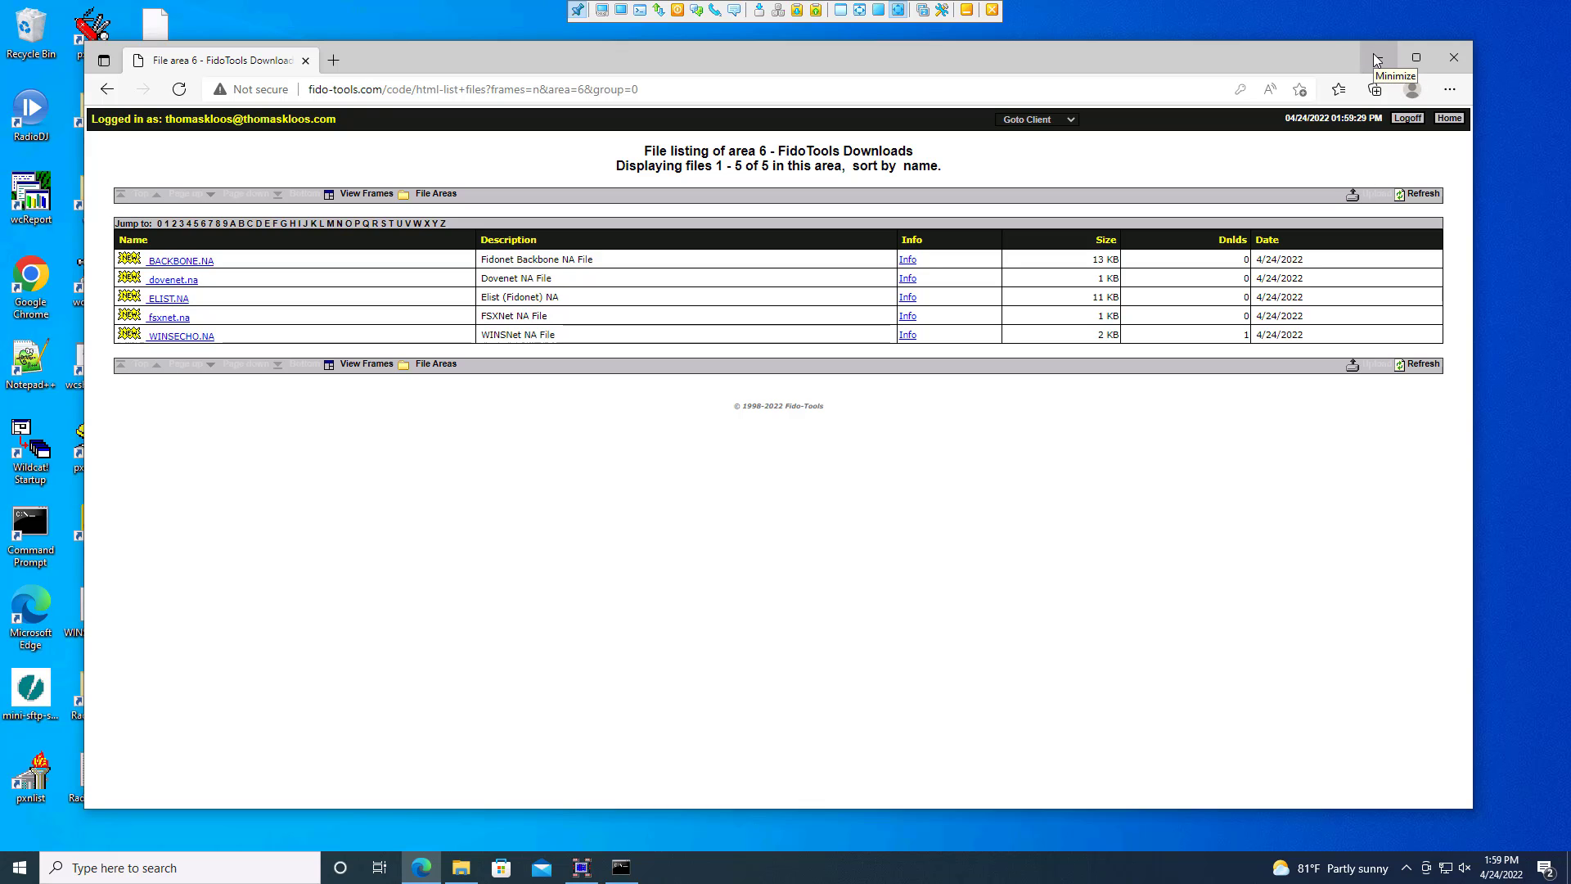
- Return to the Fido-Tools home page, scroll to the upload form, and minimize Edge
click(1449, 119)
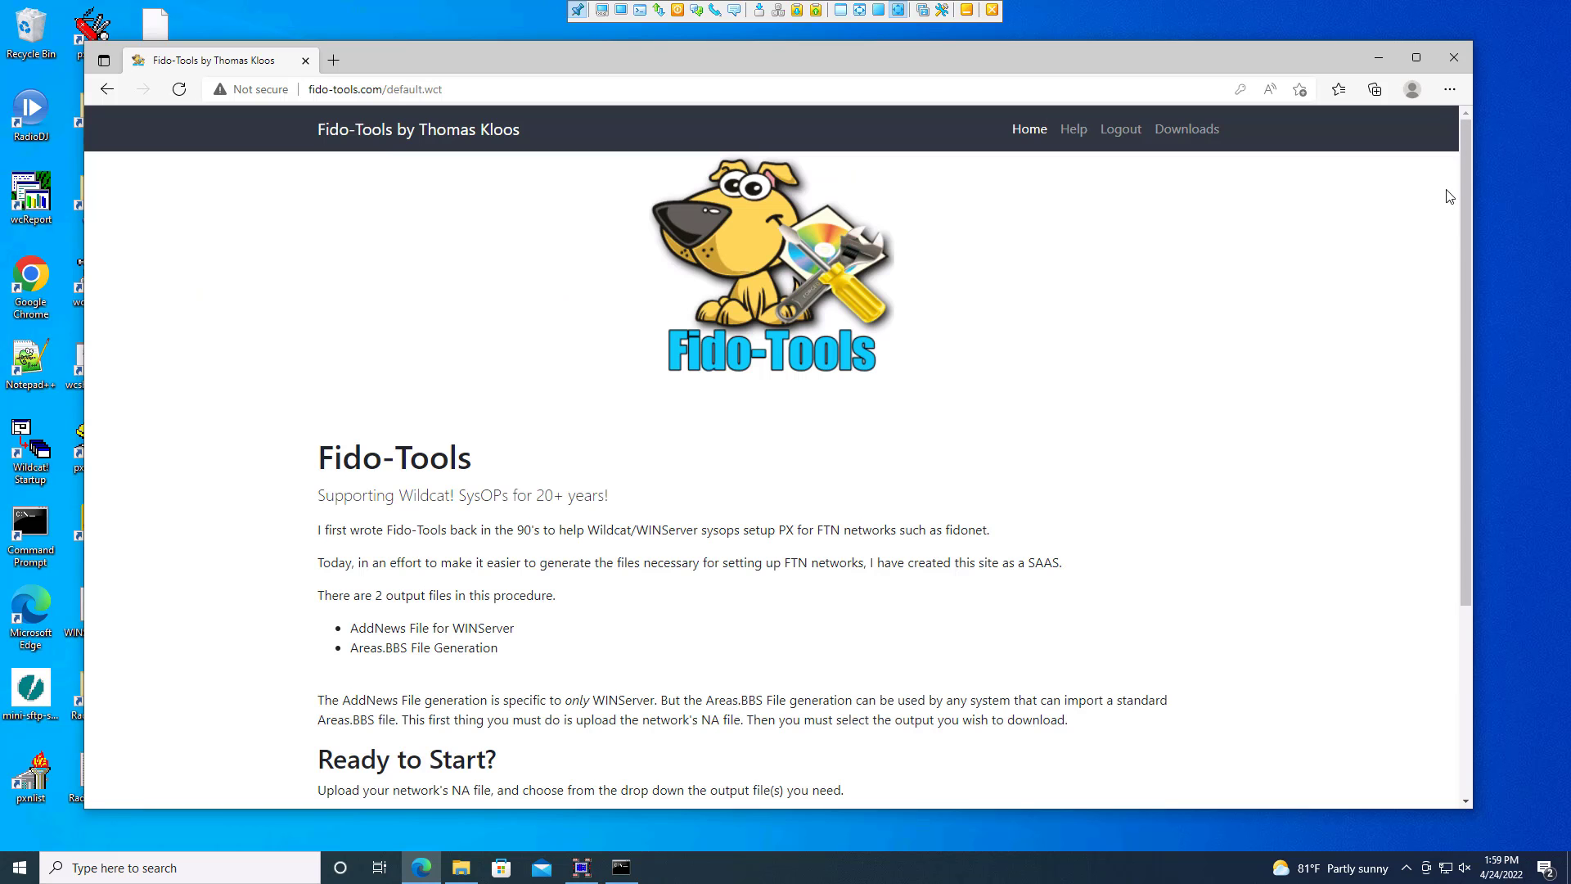
drag(1463, 175, 1491, 410)
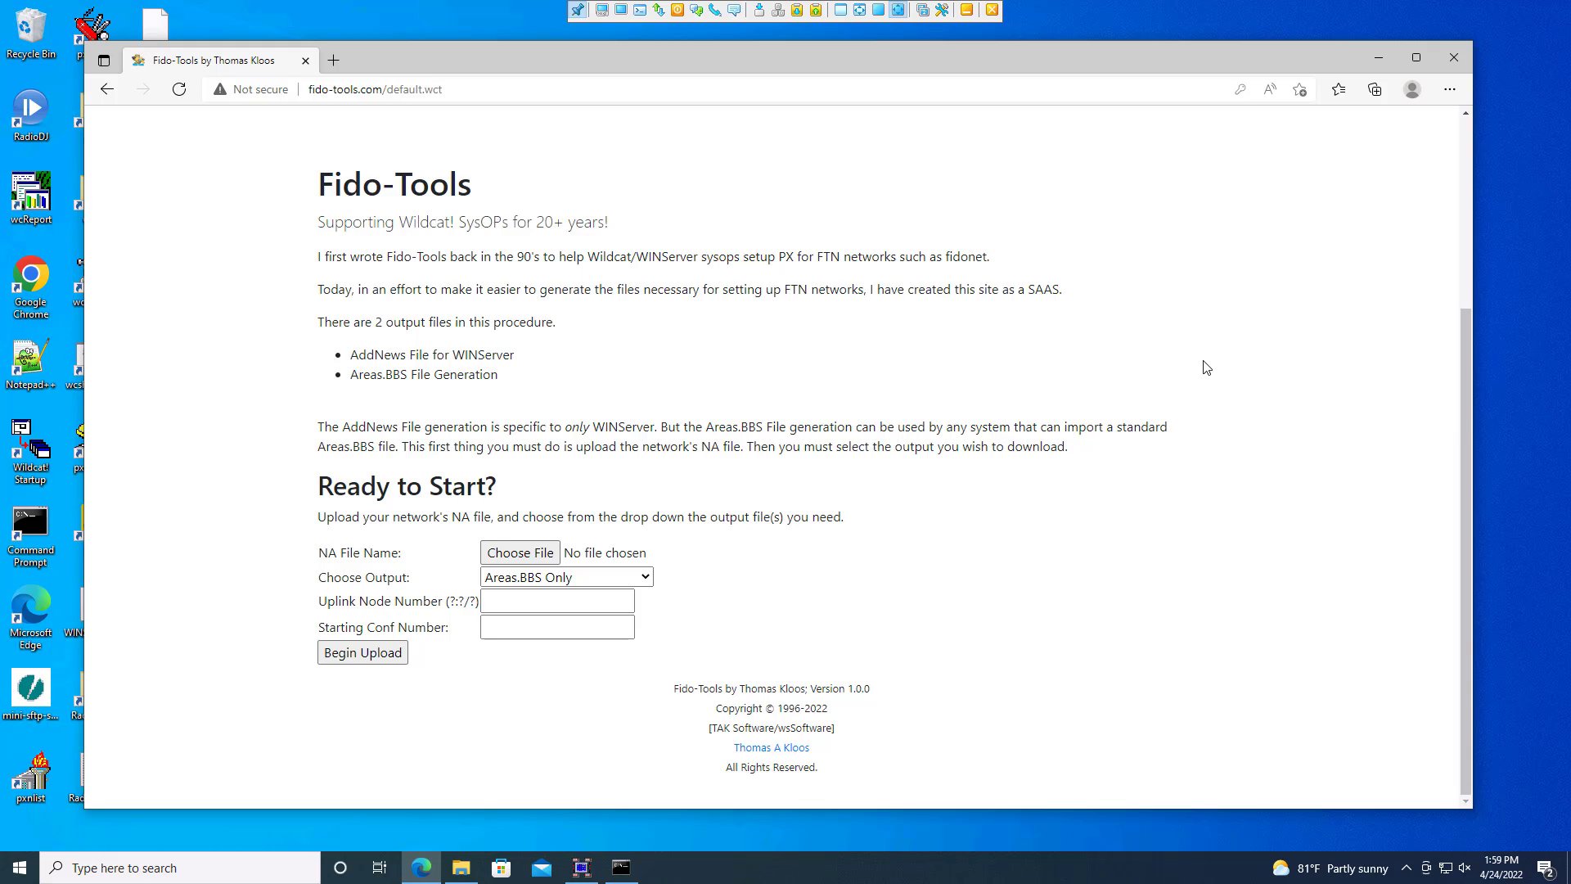
click(1381, 57)
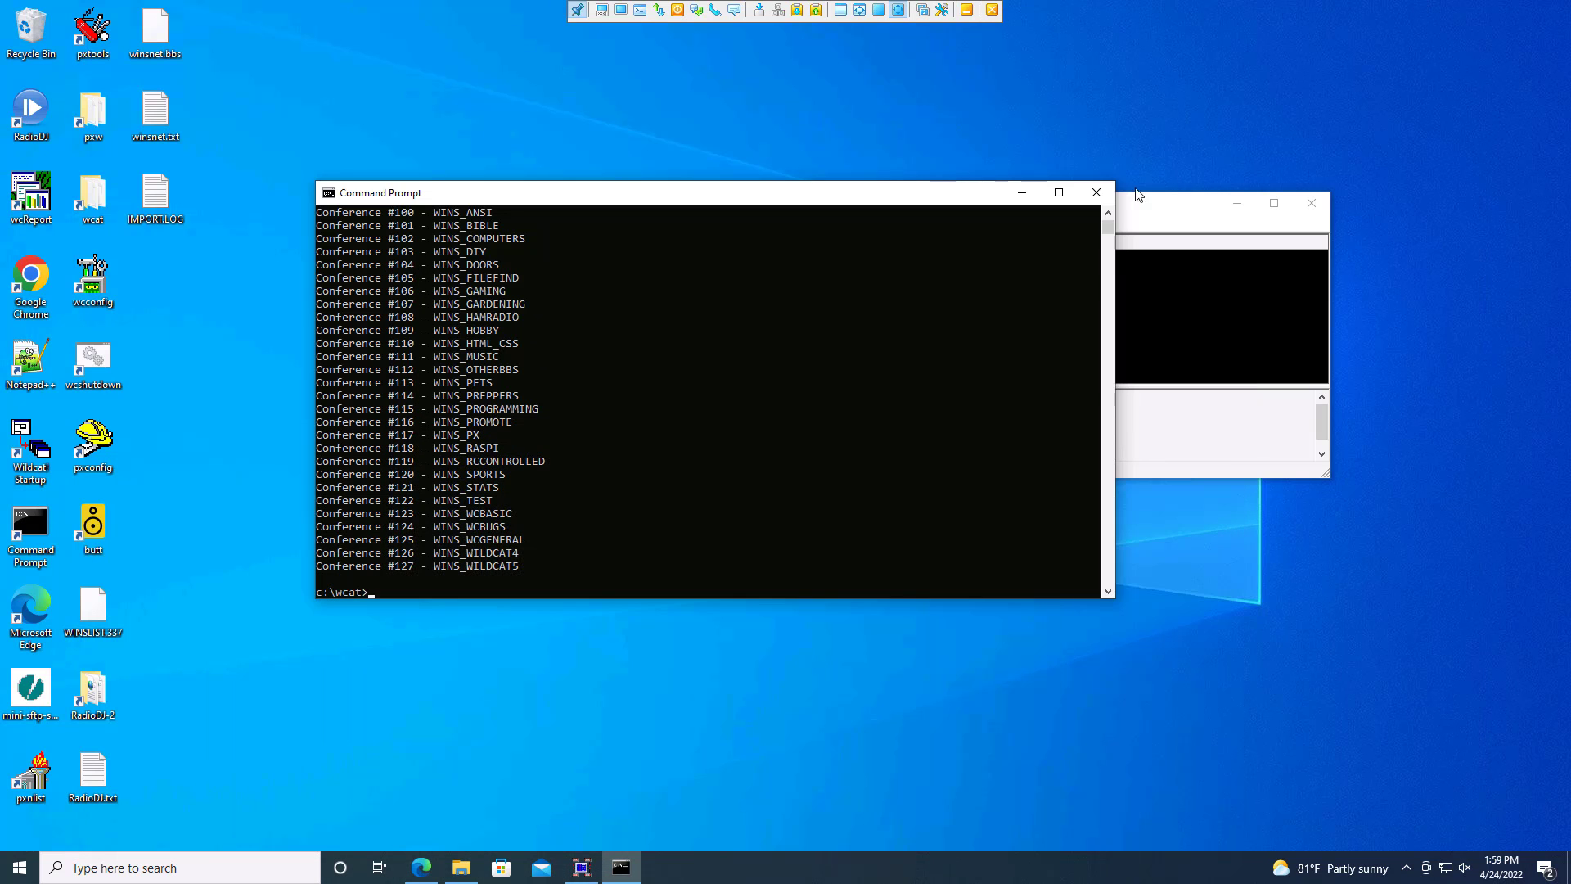
- Close Command Prompt and open Mail Areas in the Wildcat! configuration utility
click(1095, 194)
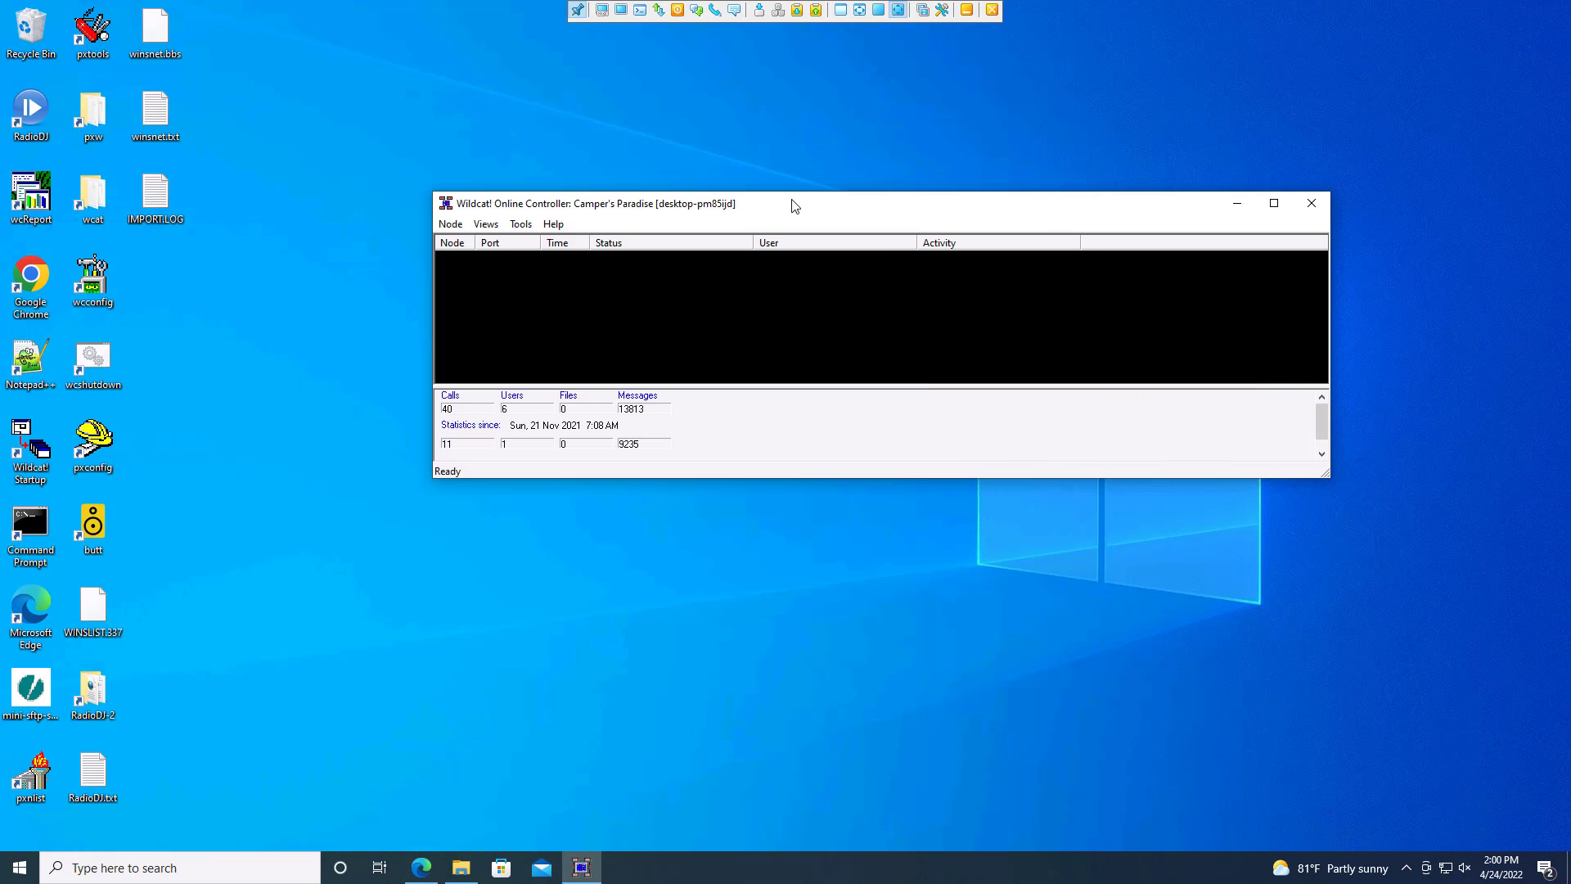
click(93, 280)
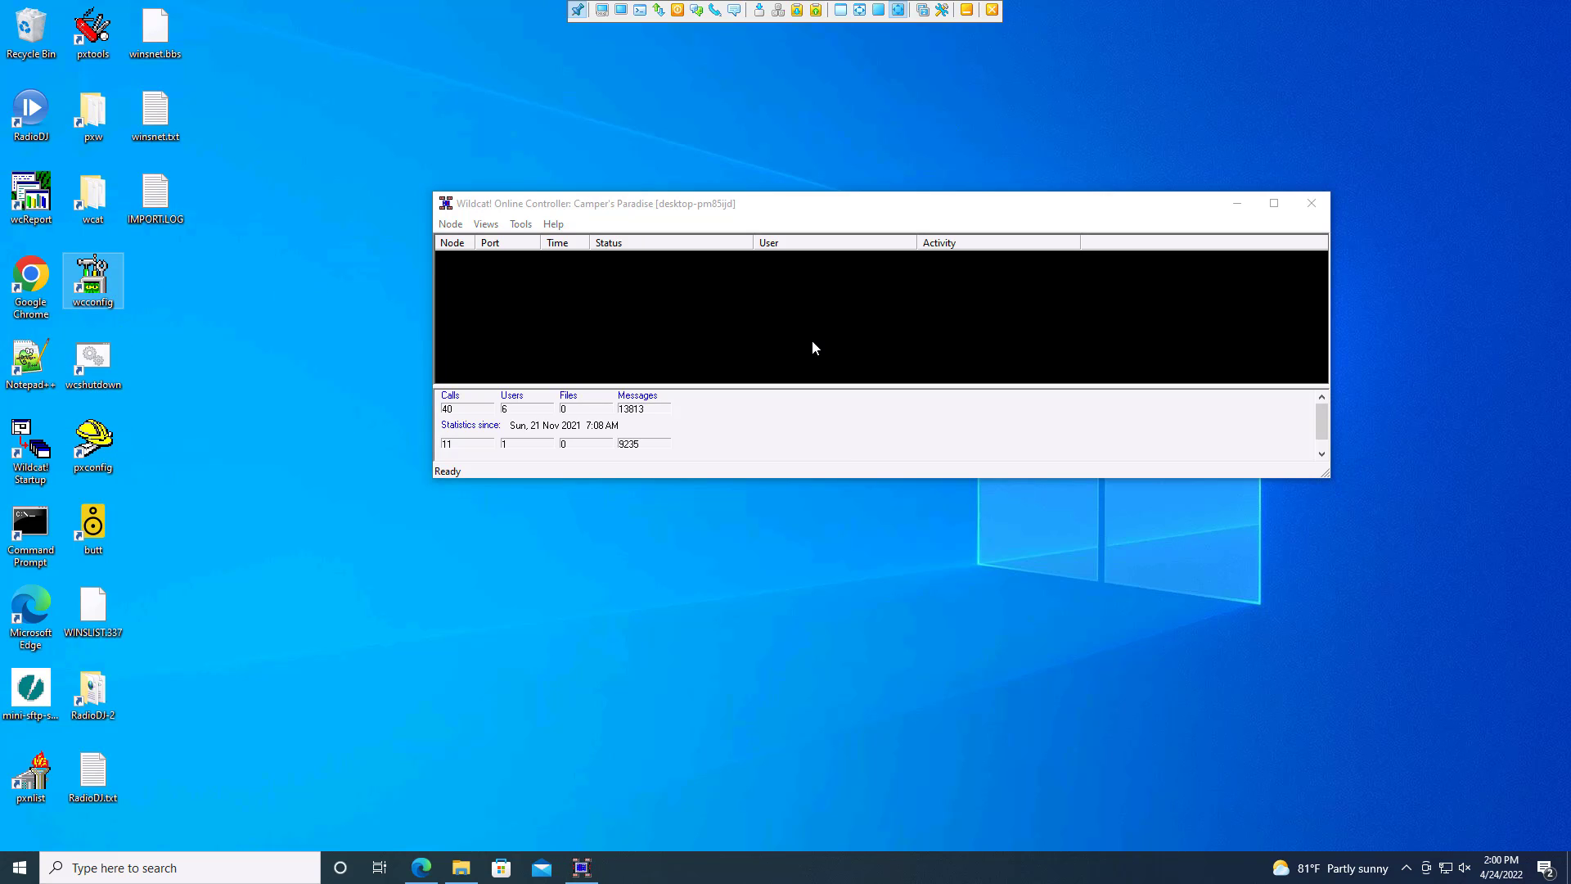
click(1000, 361)
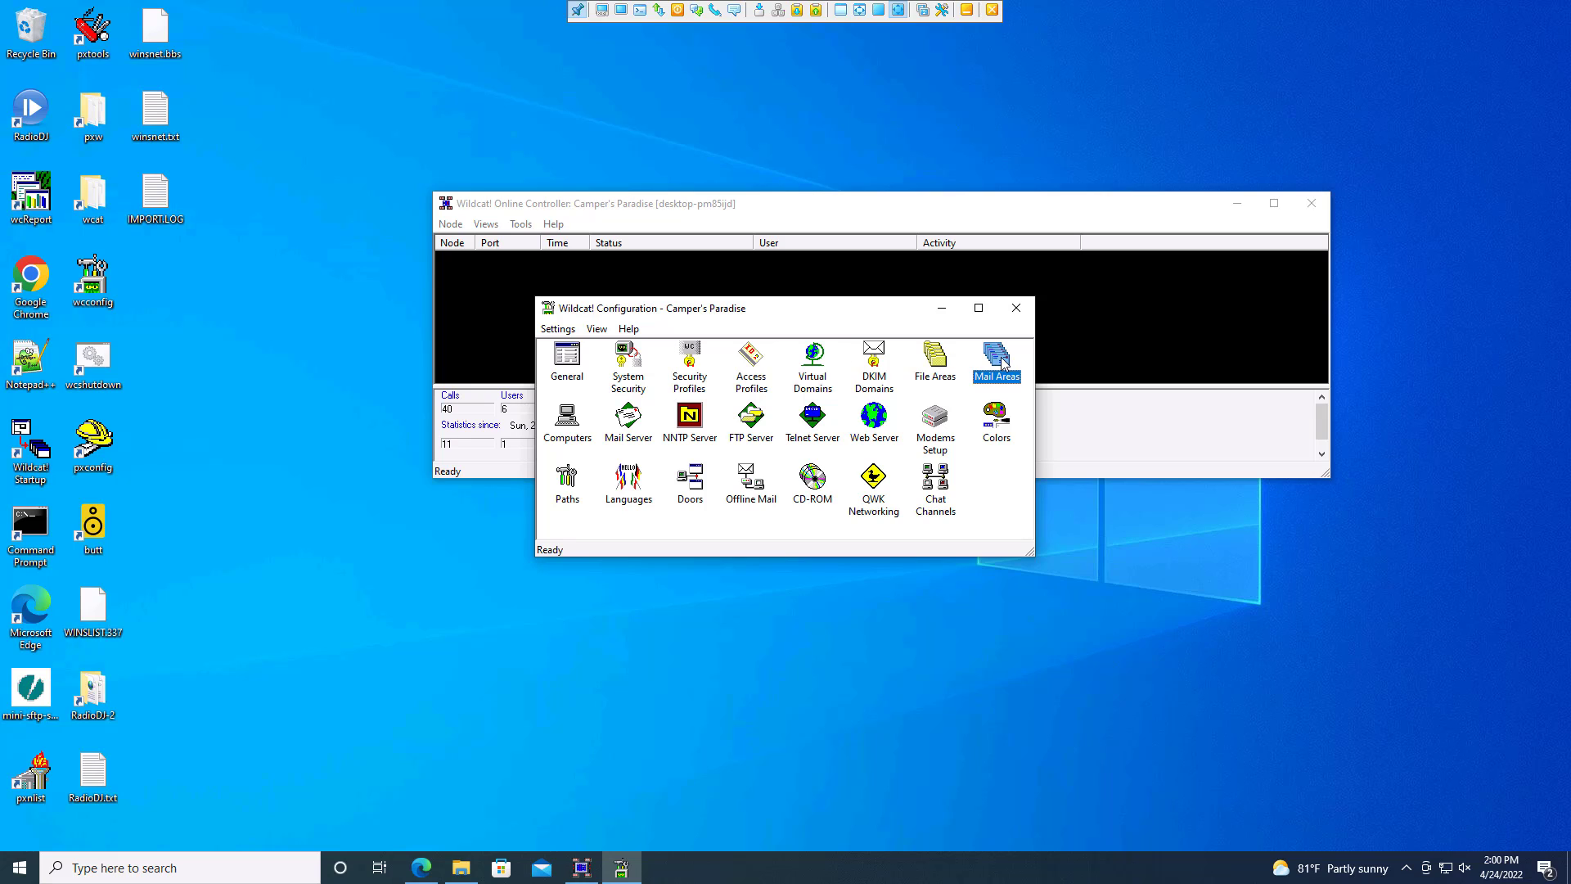
double_click(1000, 361)
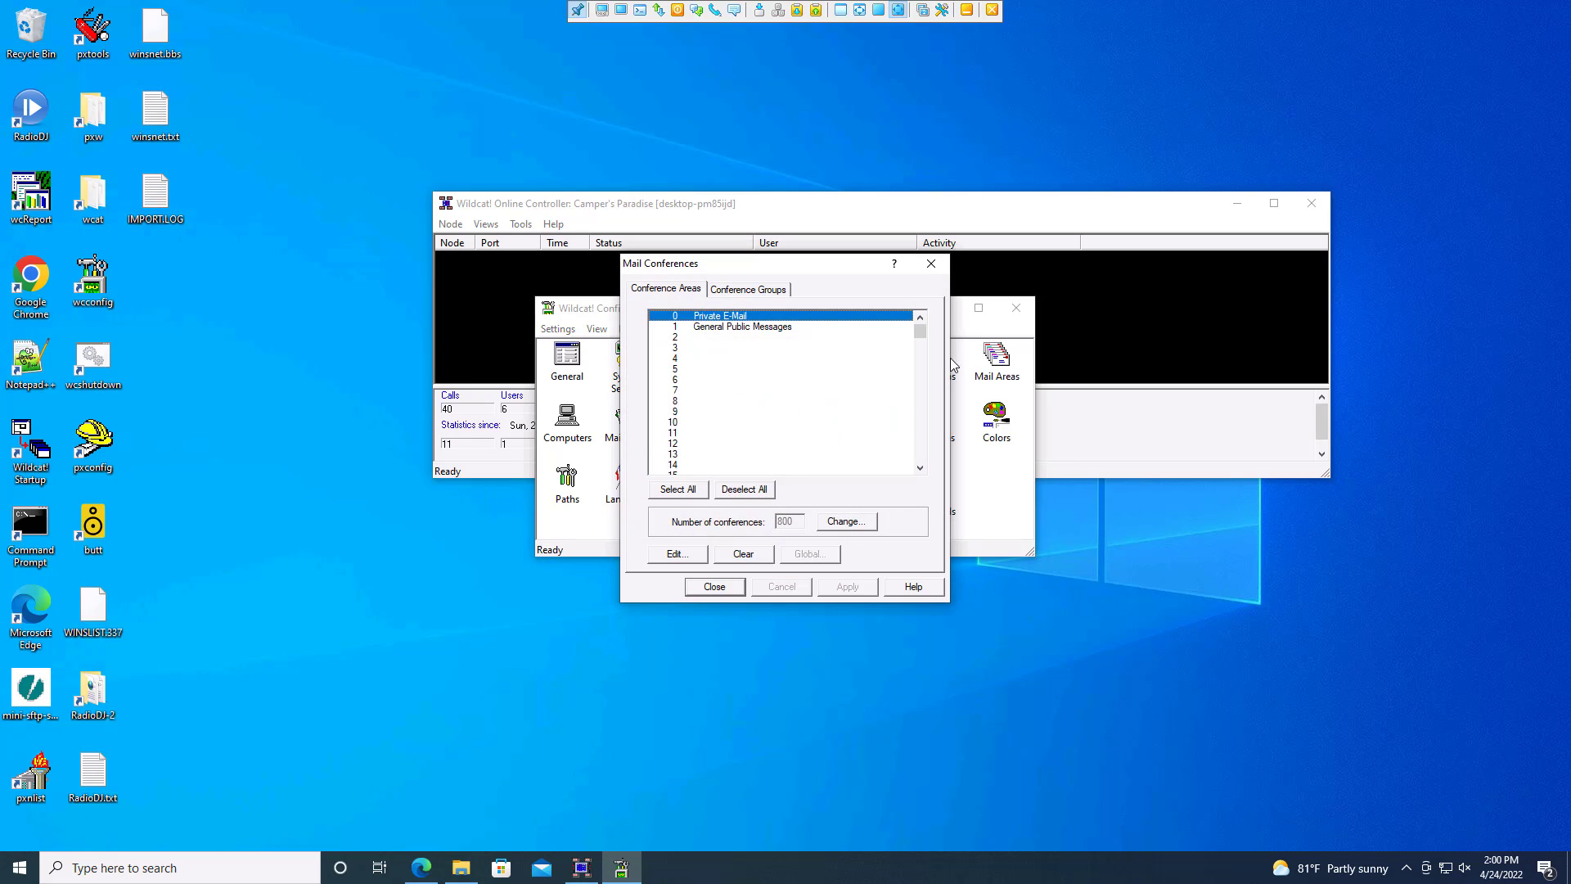
- Select WINS_ conferences 111–123, view Global changes without applying, and close the list
click(921, 468)
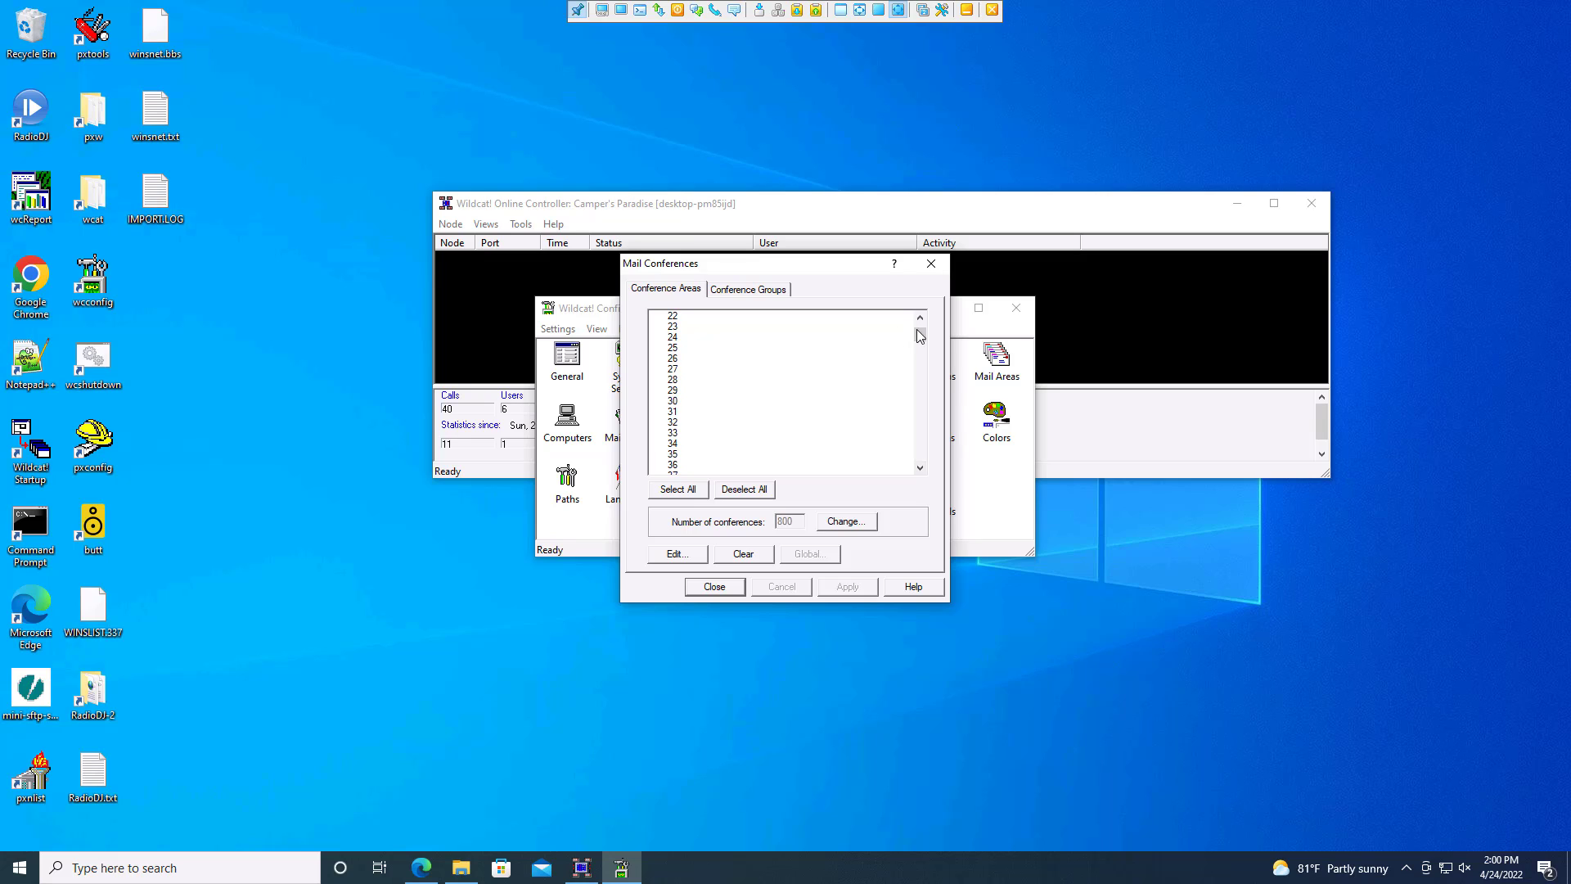
drag(920, 334, 921, 353)
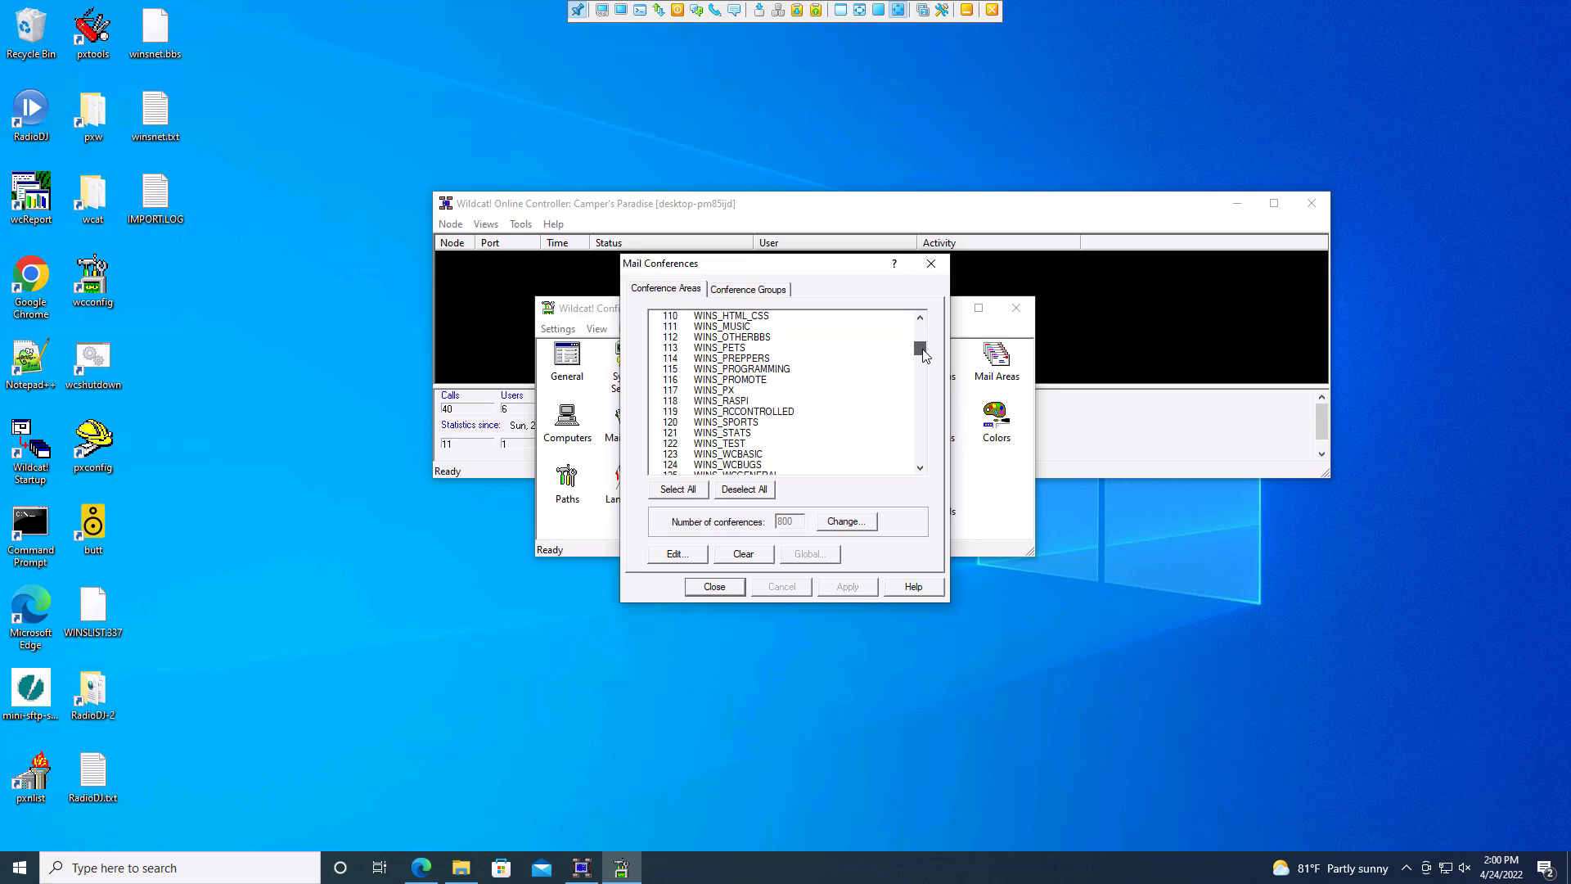
click(737, 326)
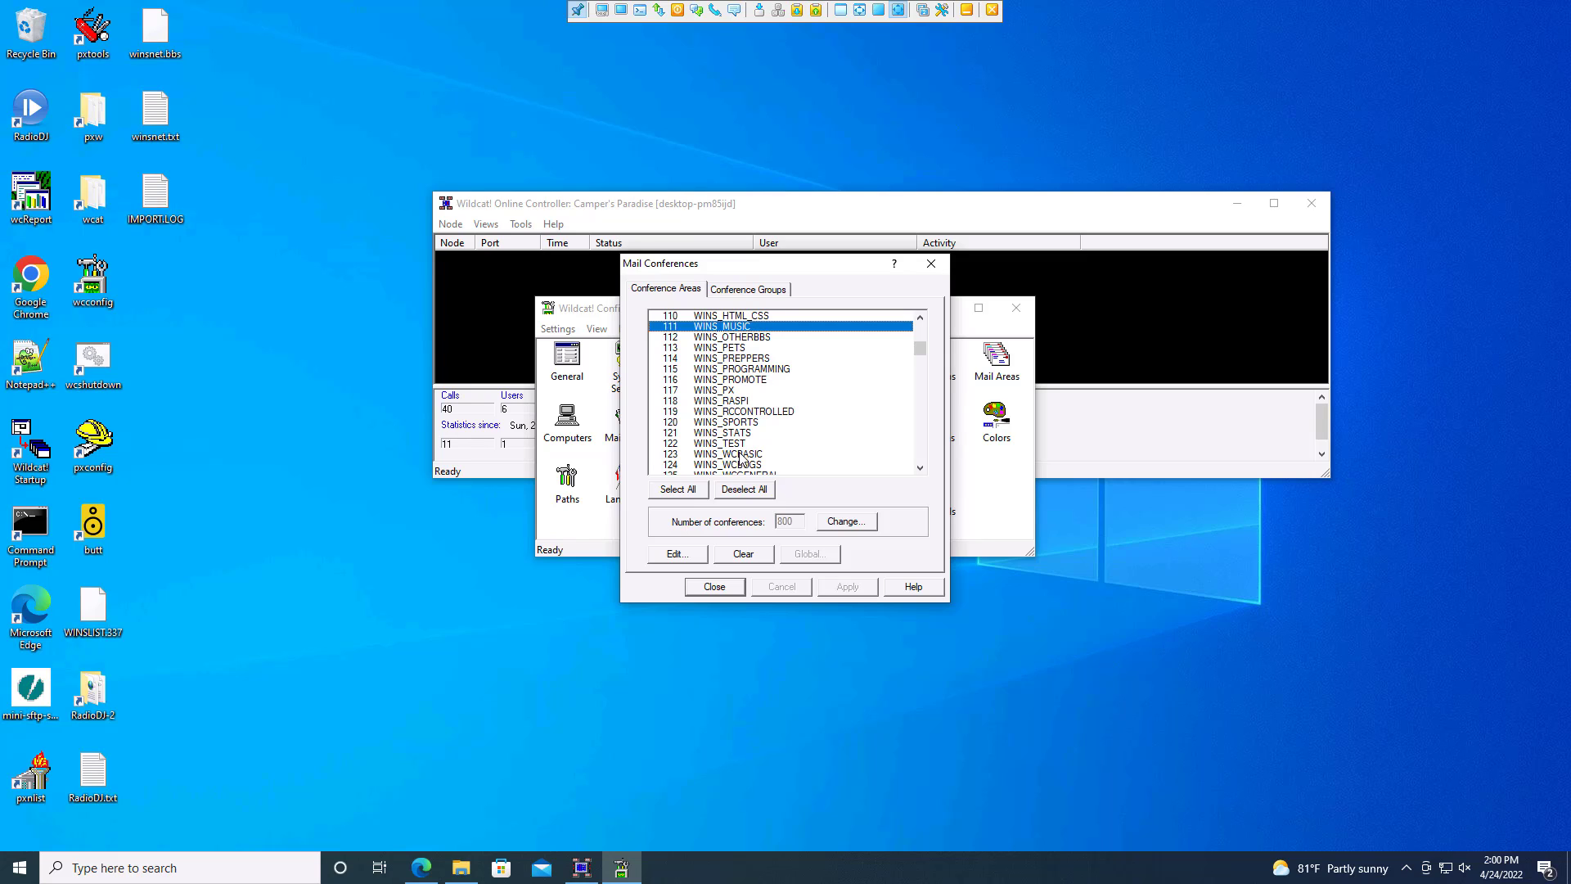
shift+click(740, 454)
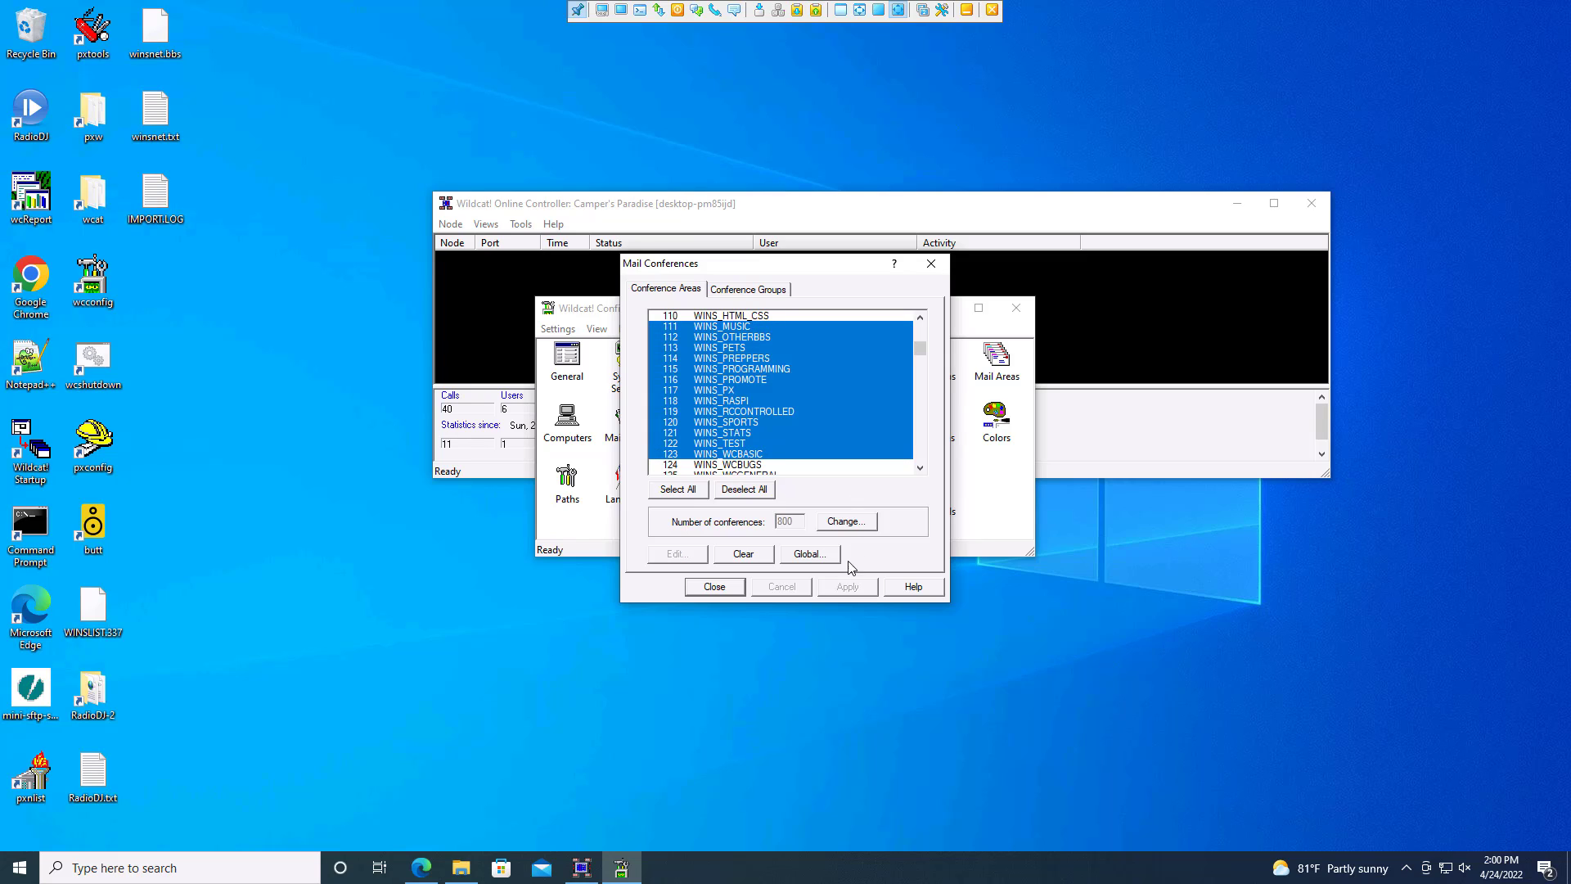
click(808, 555)
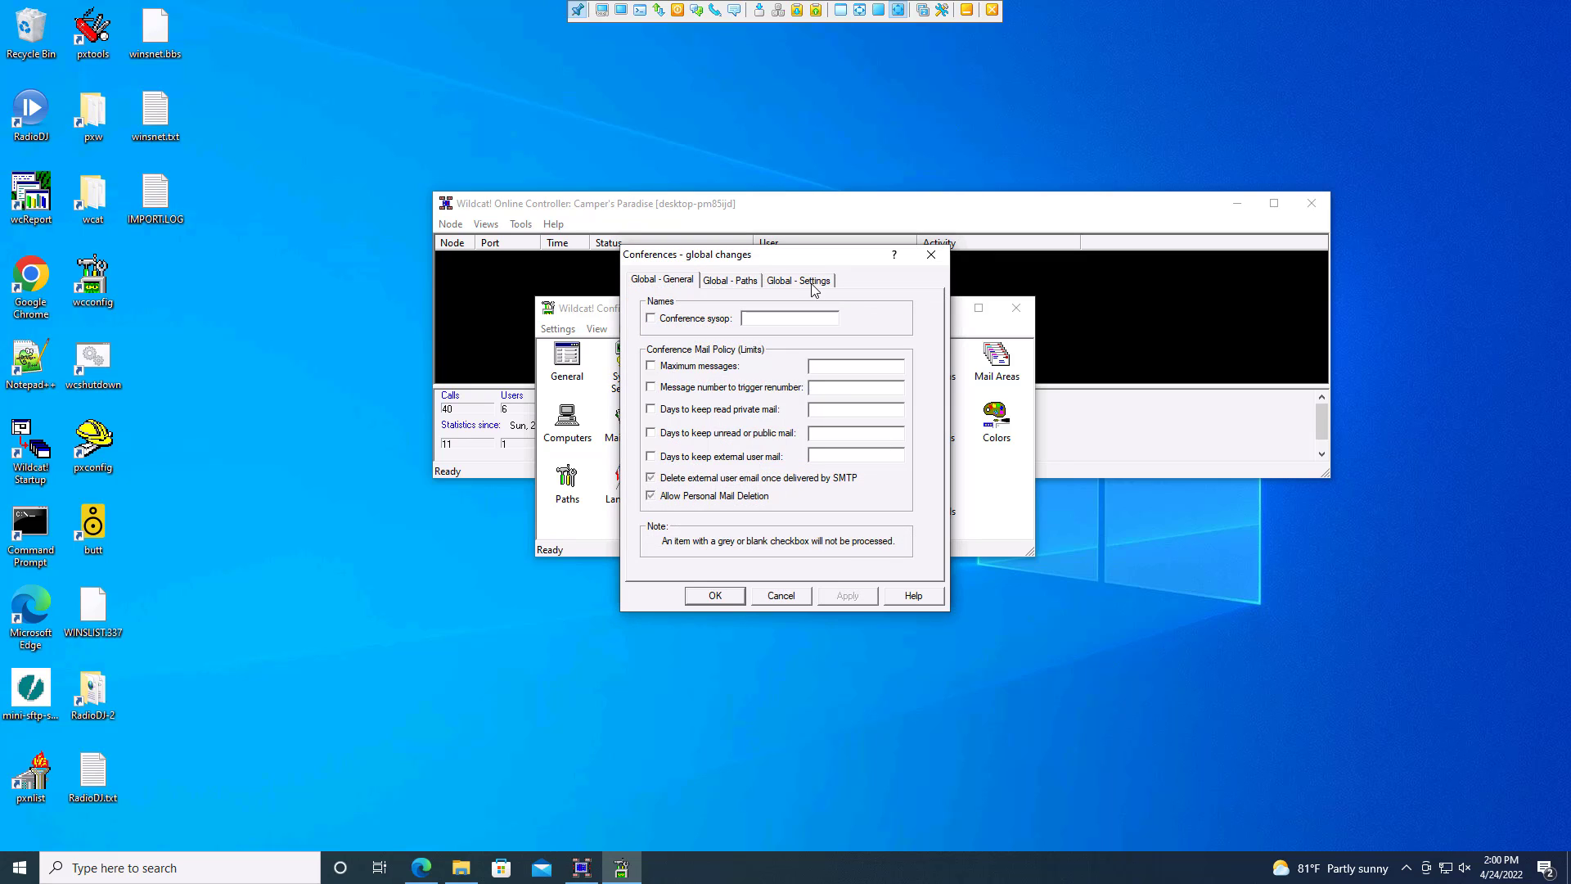
click(781, 596)
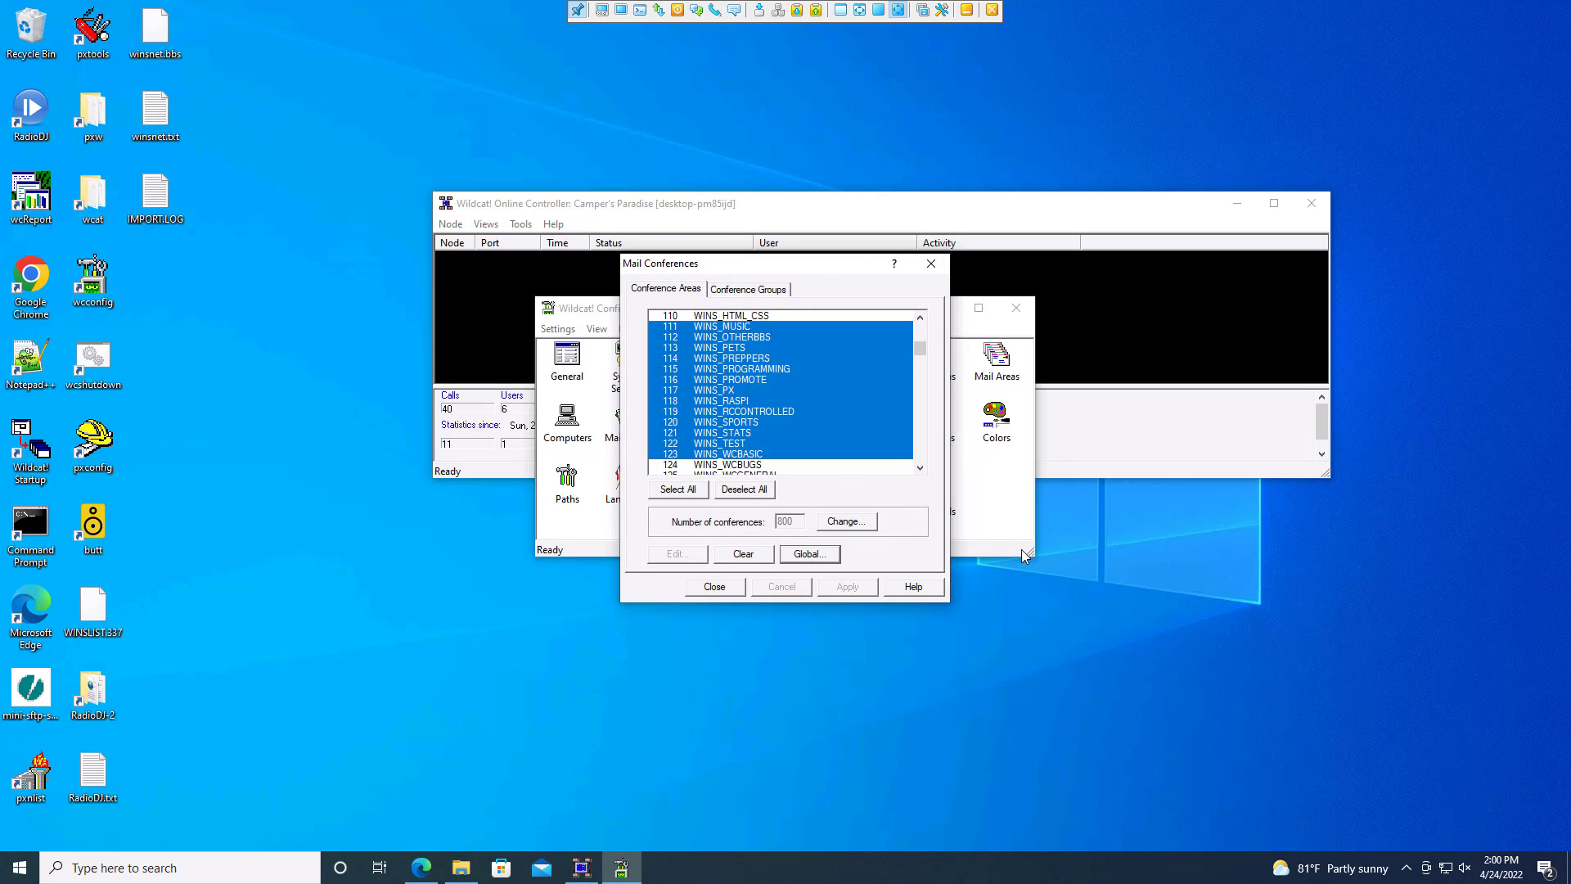
click(714, 587)
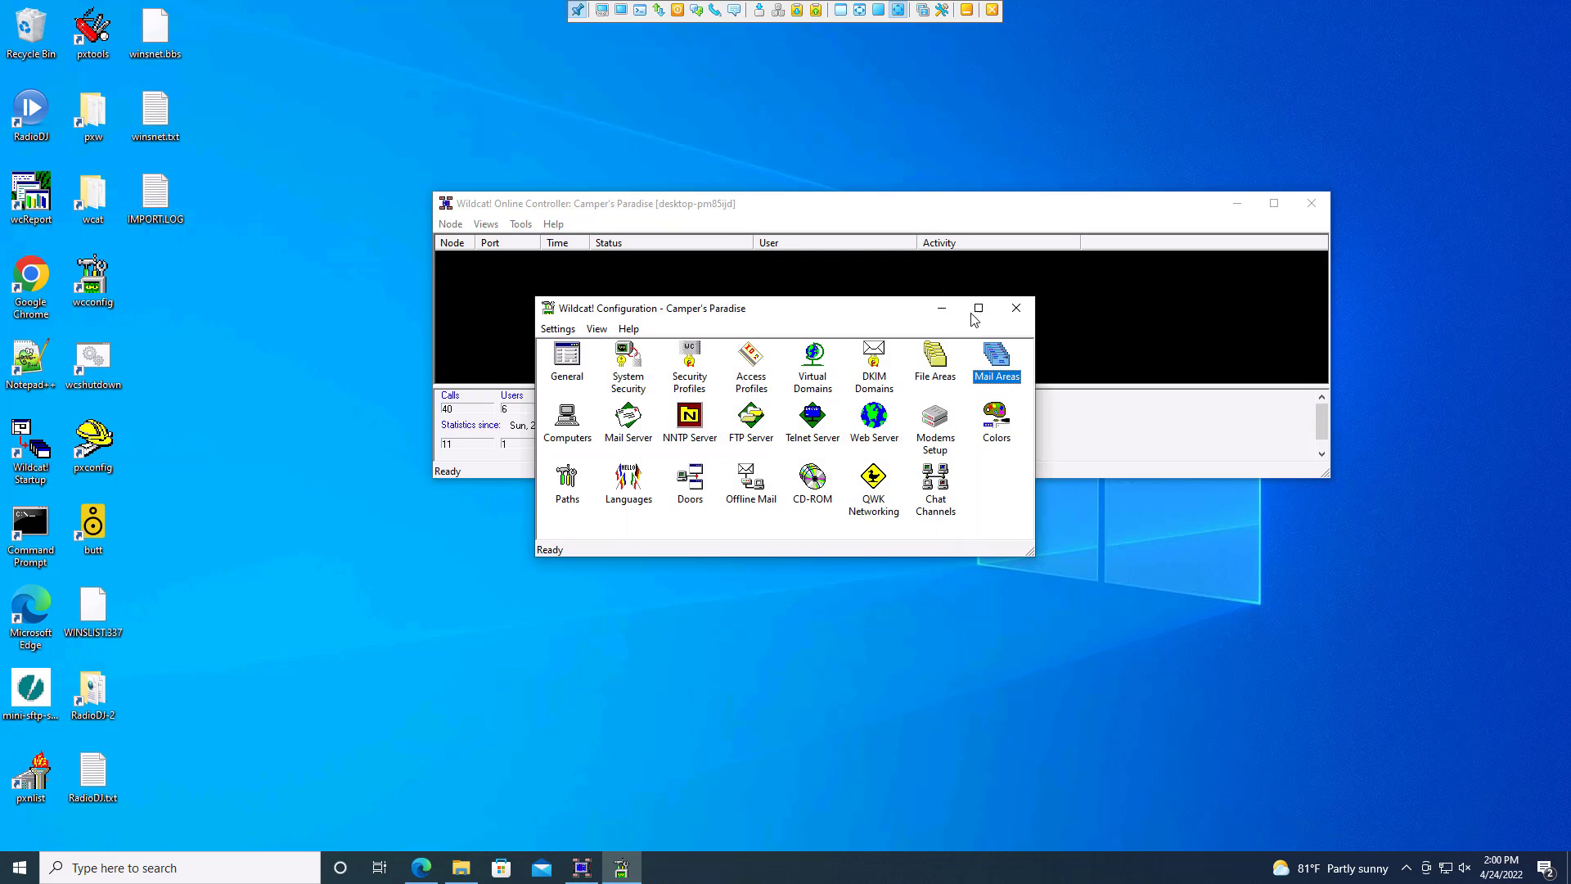